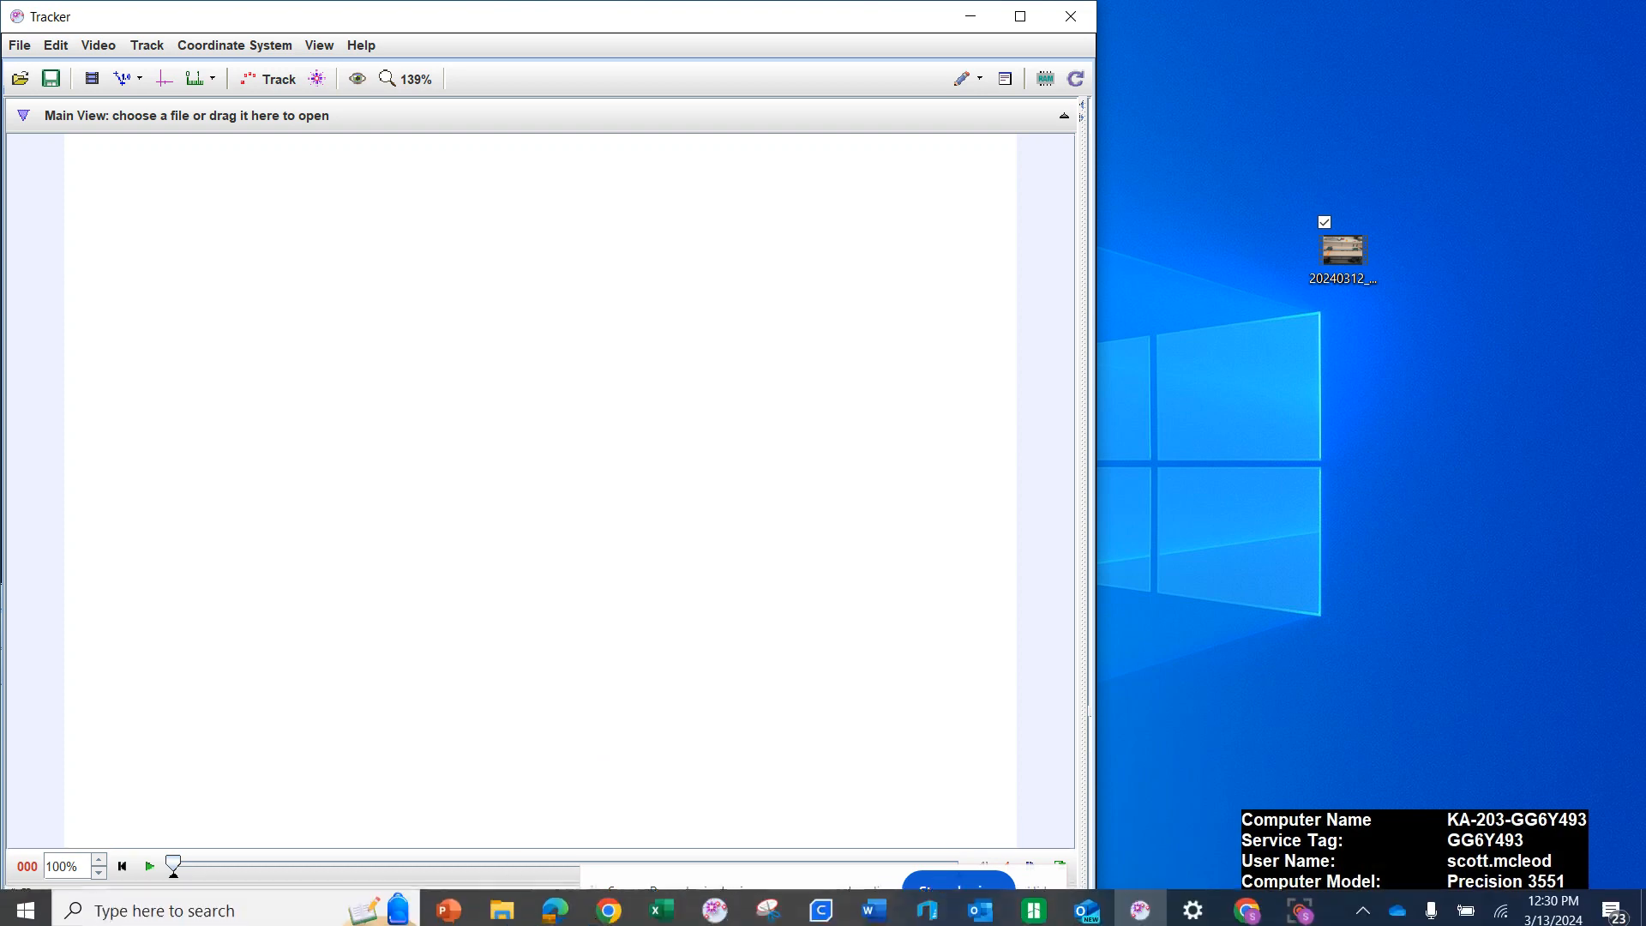
Switch to Chrome with the Work profile that carries an organization badge and search for "physics tracker" in a new tab
click(614, 900)
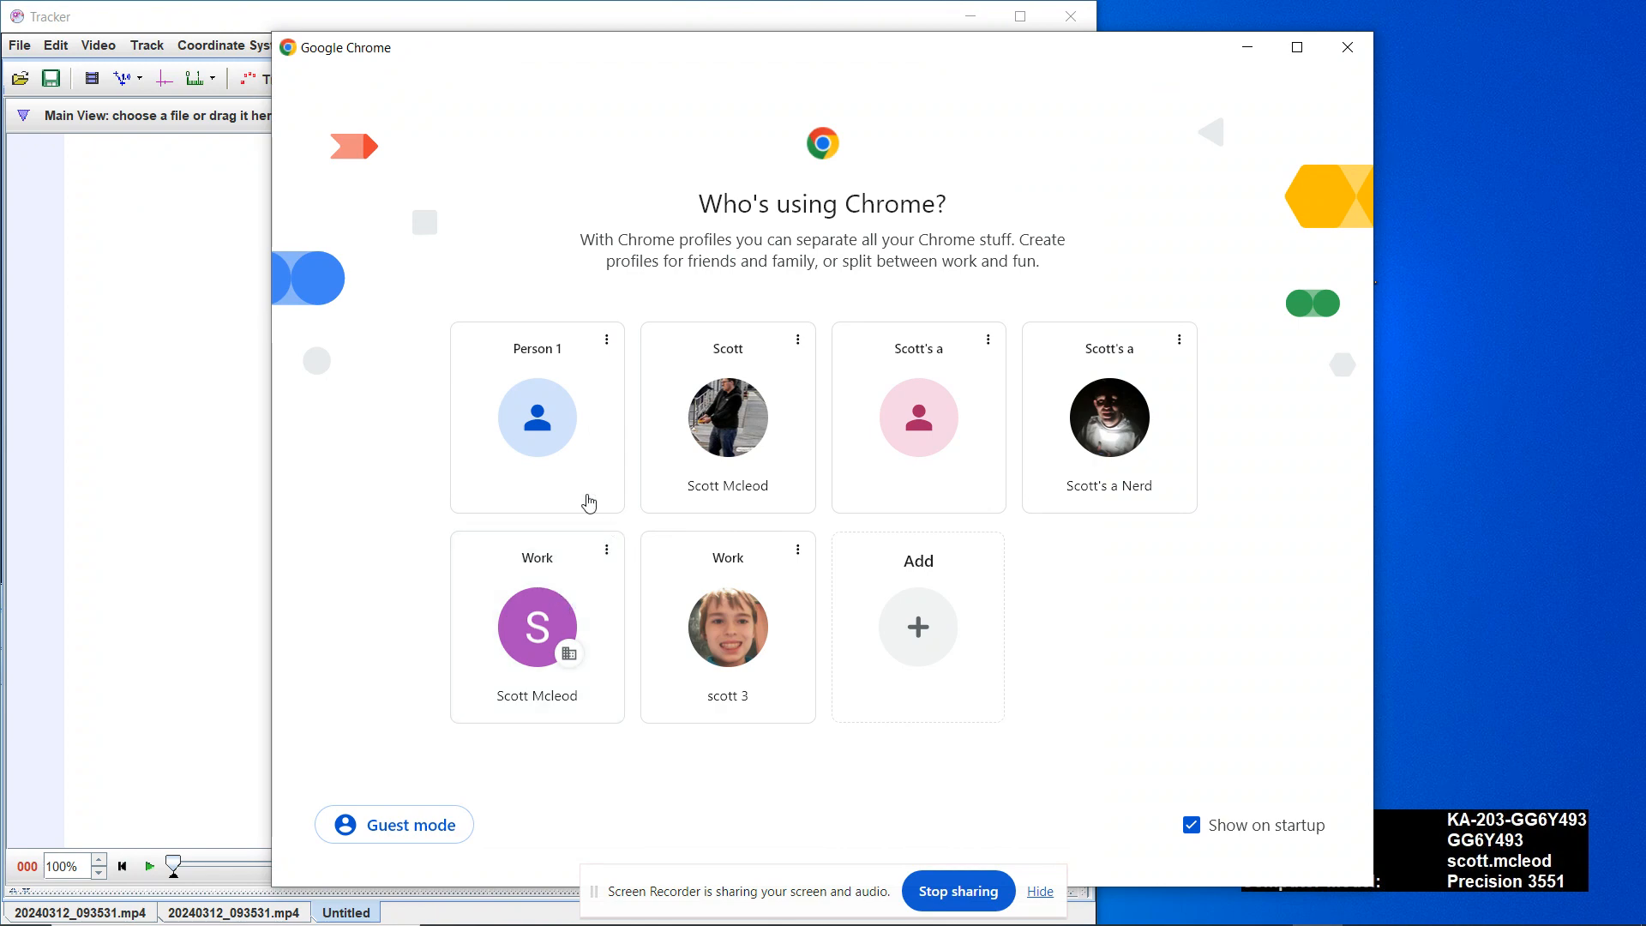
click(549, 606)
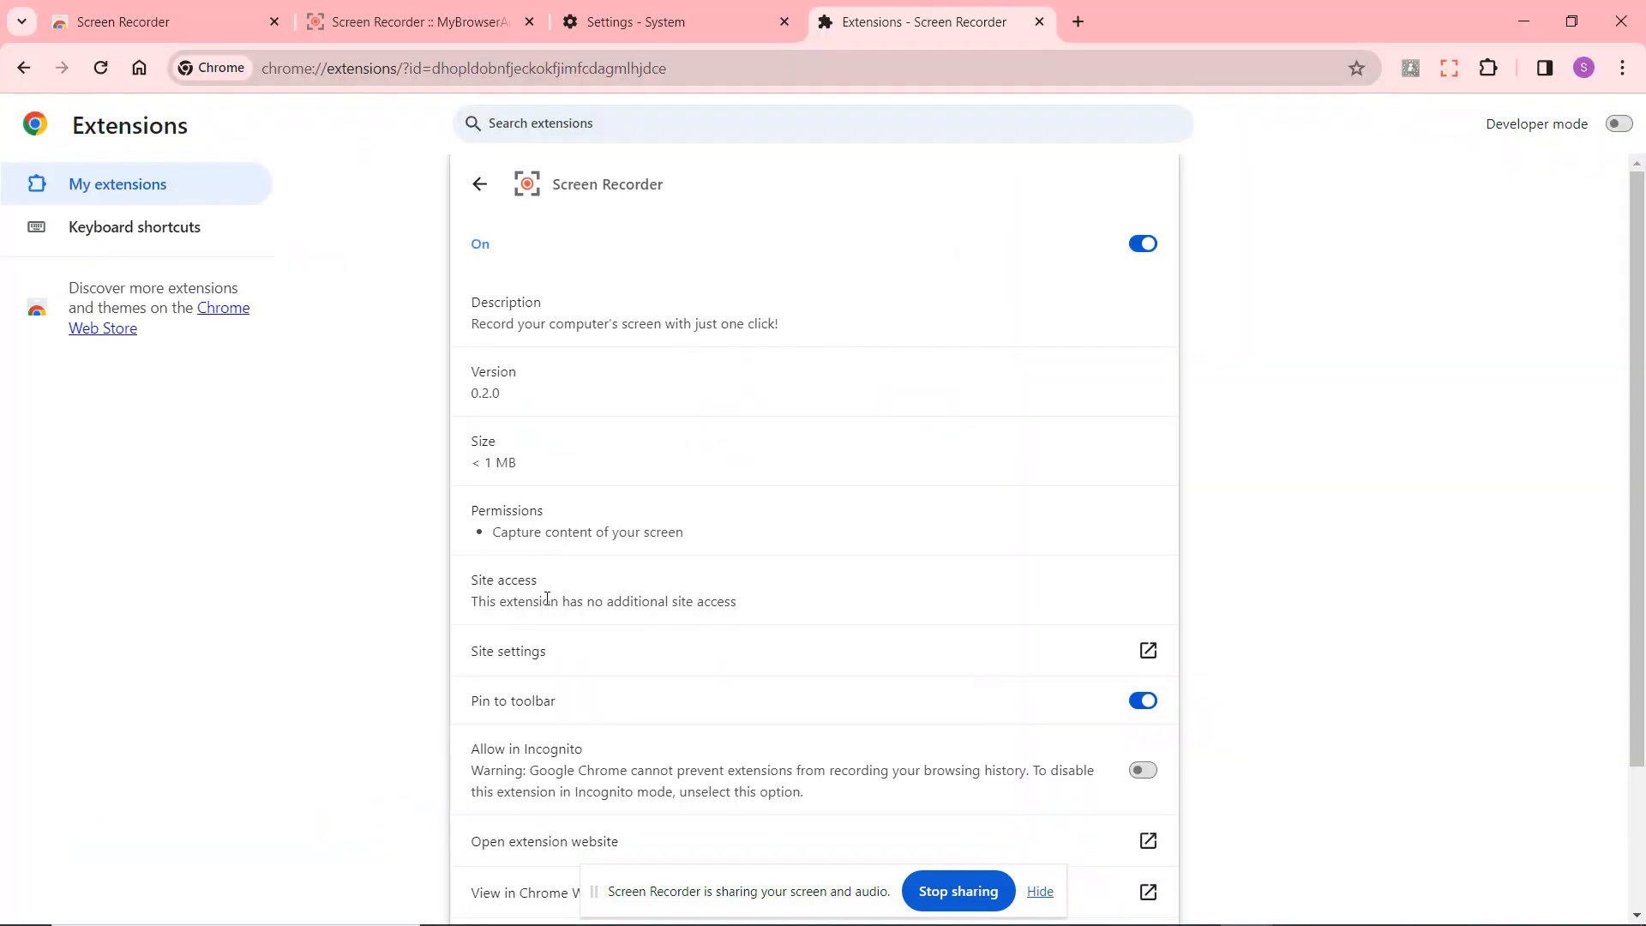
click(1078, 21)
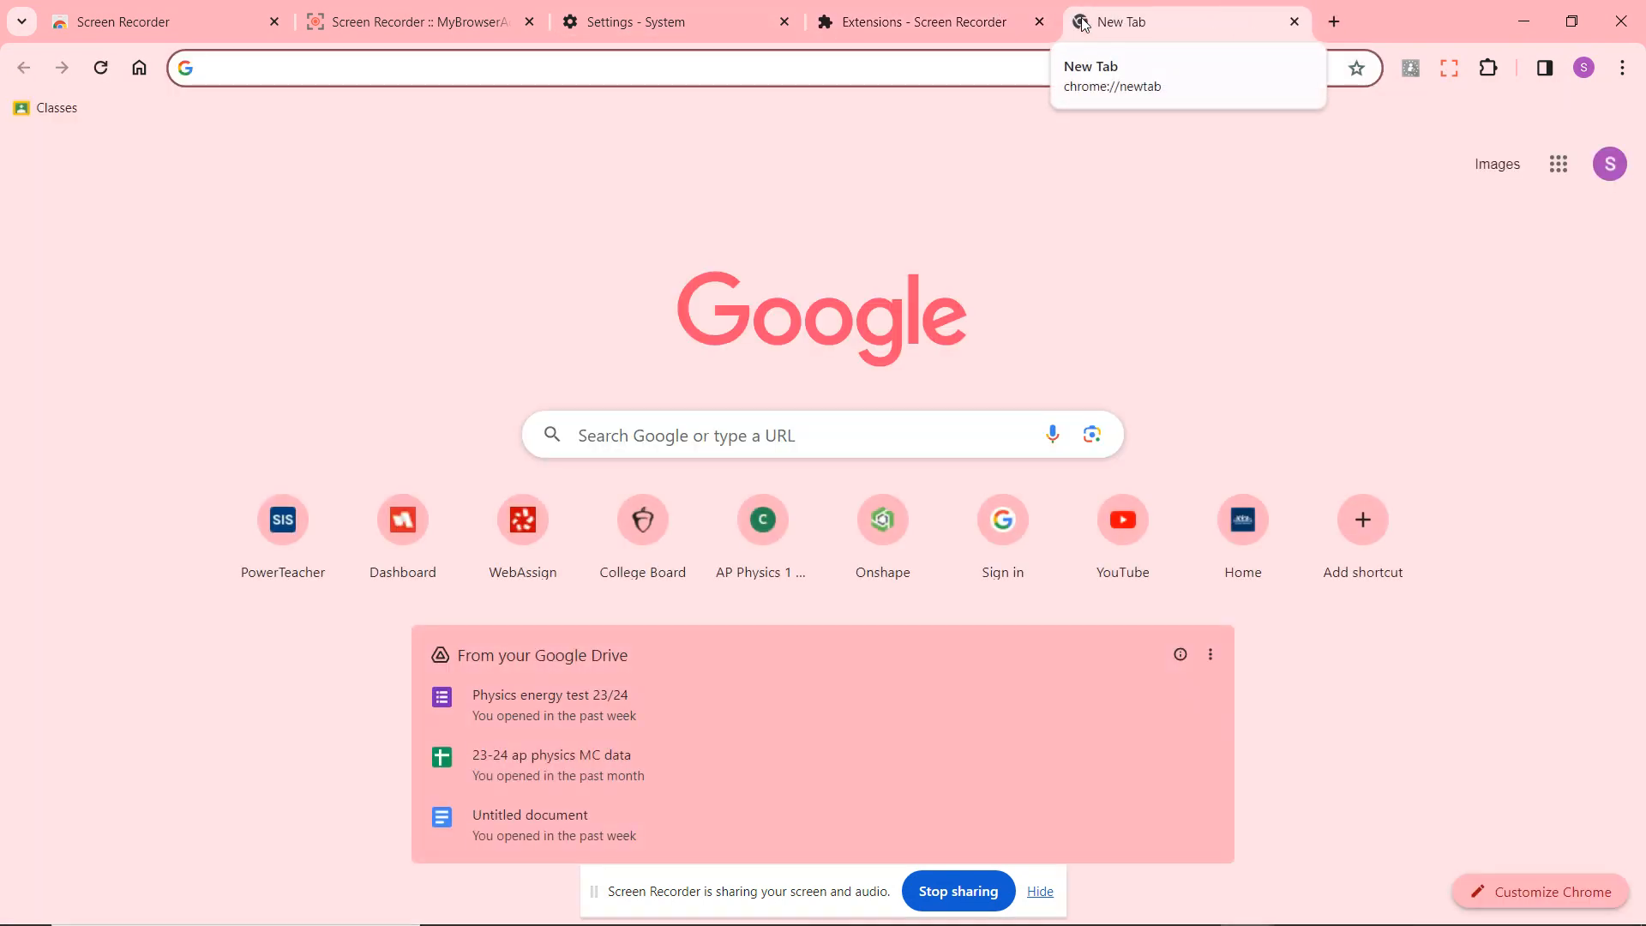
text(hys)
key(BackSpace)
key(BackSpace)
key(BackSpace)
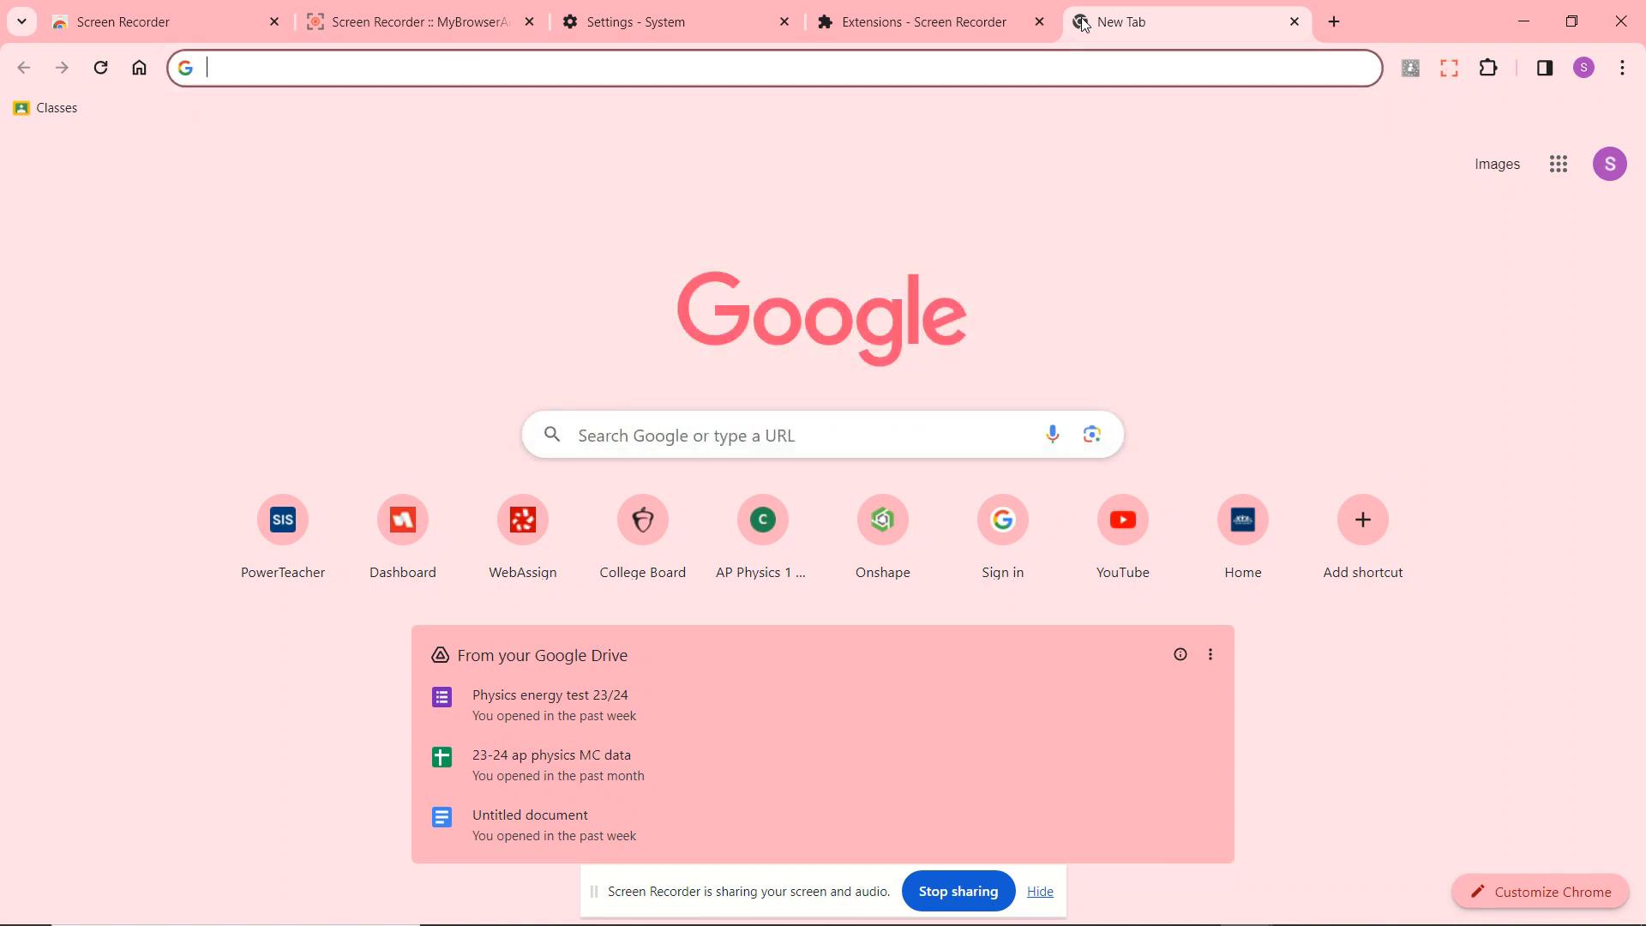
text(physics tra)
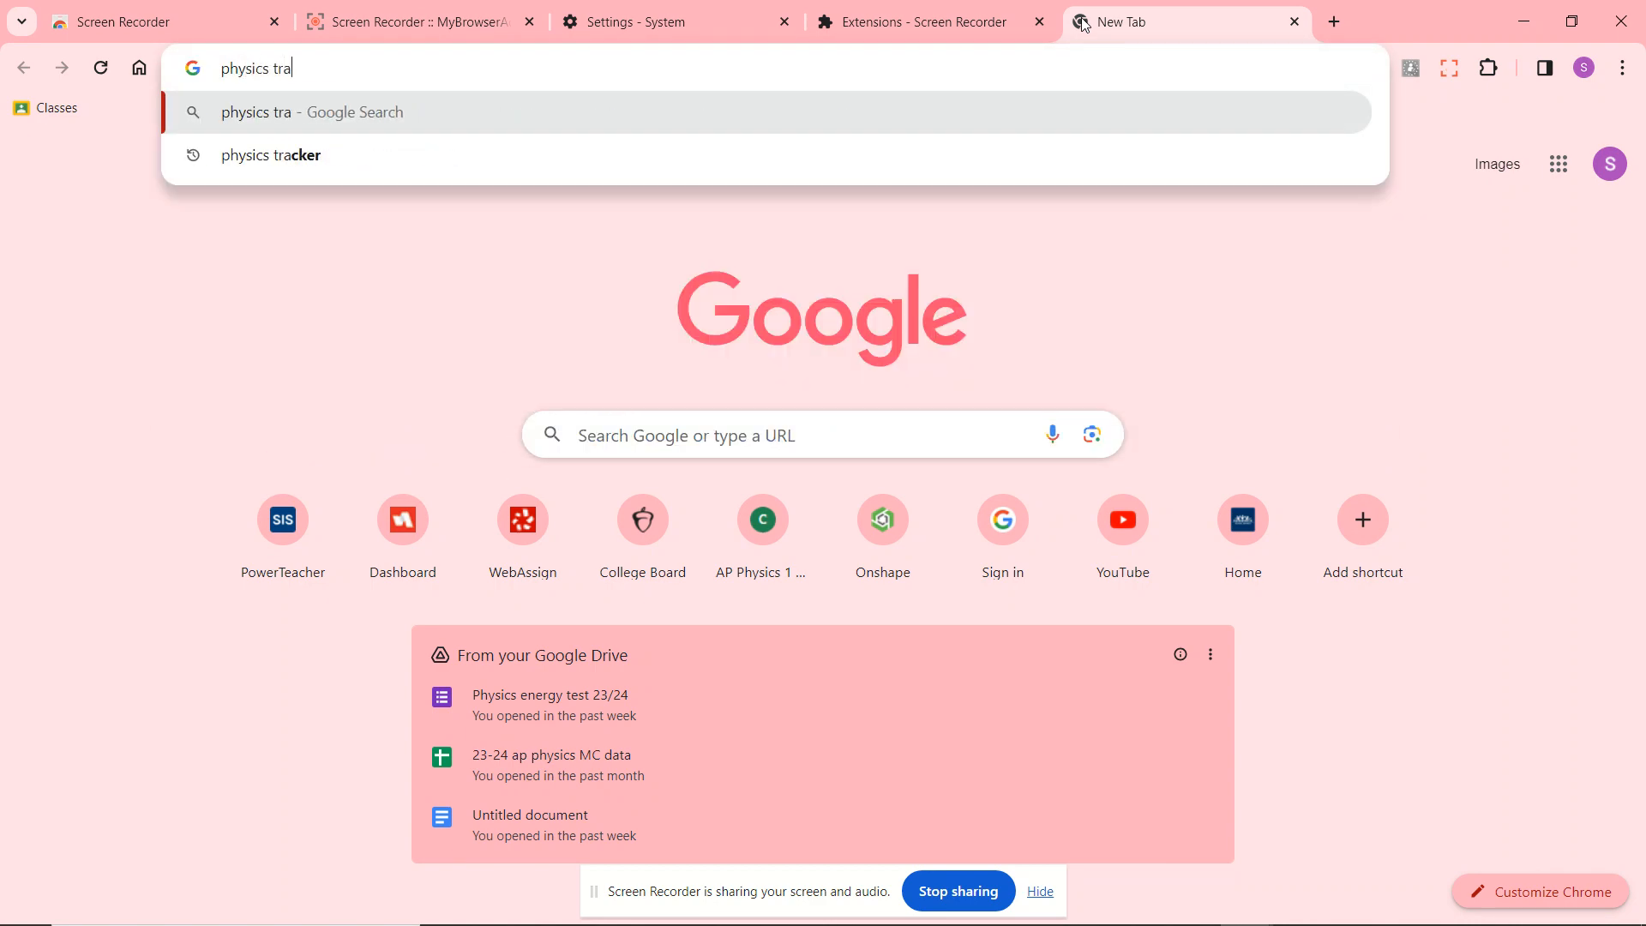
text(cker)
key(Return)
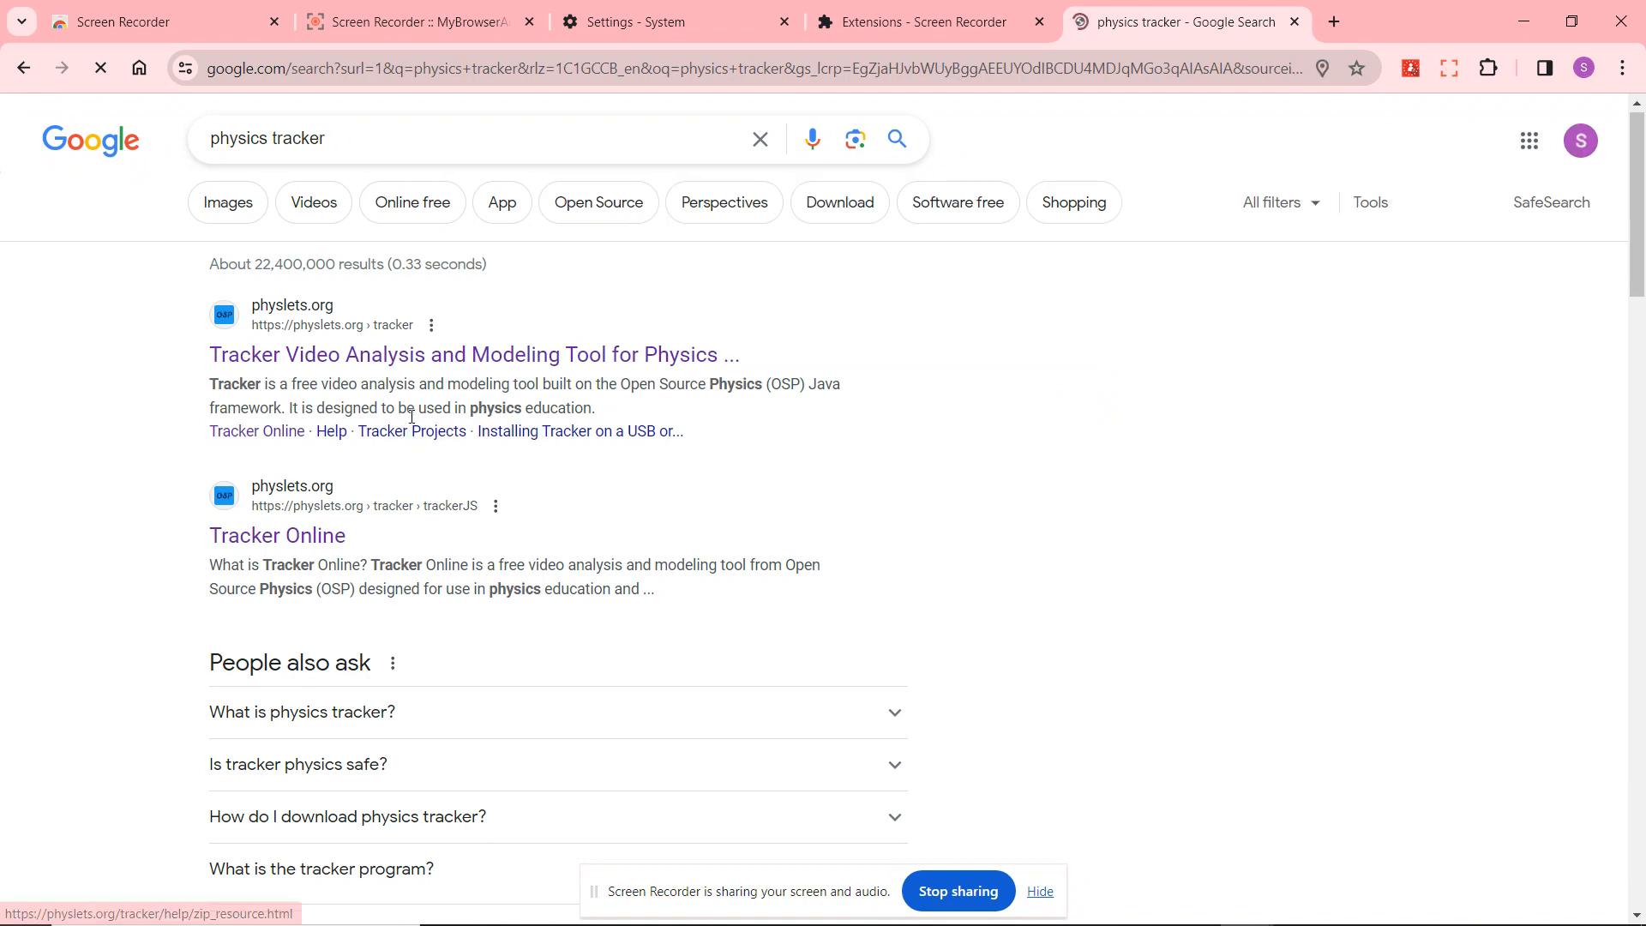
Open the physlets.org Tracker site, look over its installer links and feature descriptions, and return to the Tracker program
click(268, 361)
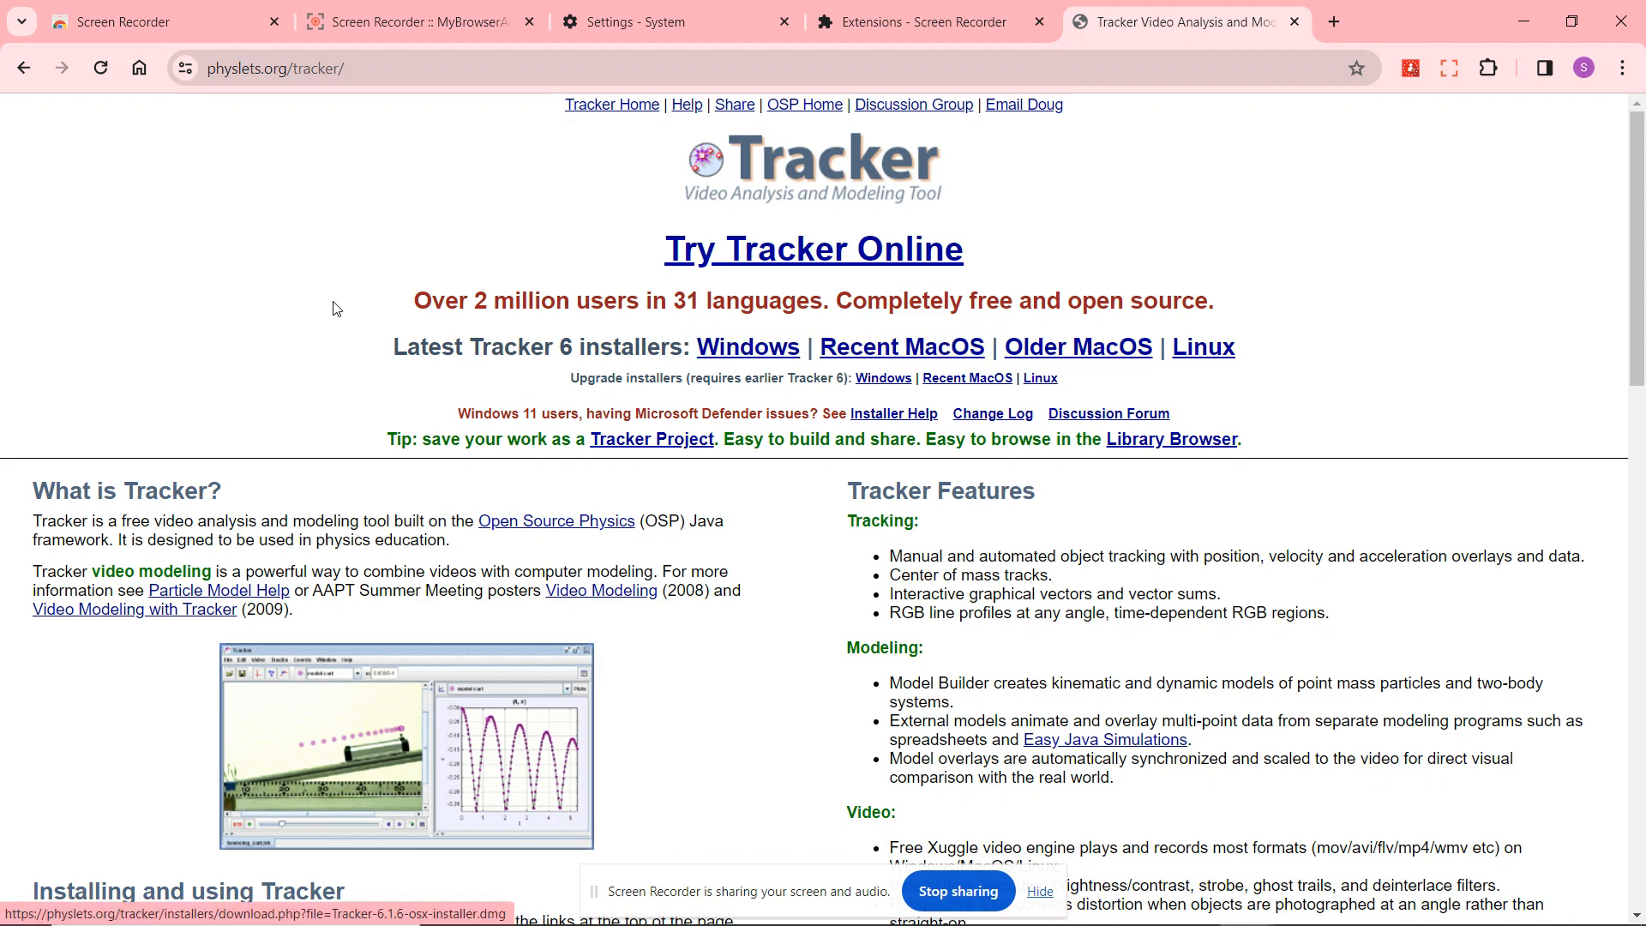
scroll(337, 312, down, 3)
scroll(337, 312, down, 4)
scroll(337, 312, up, 7)
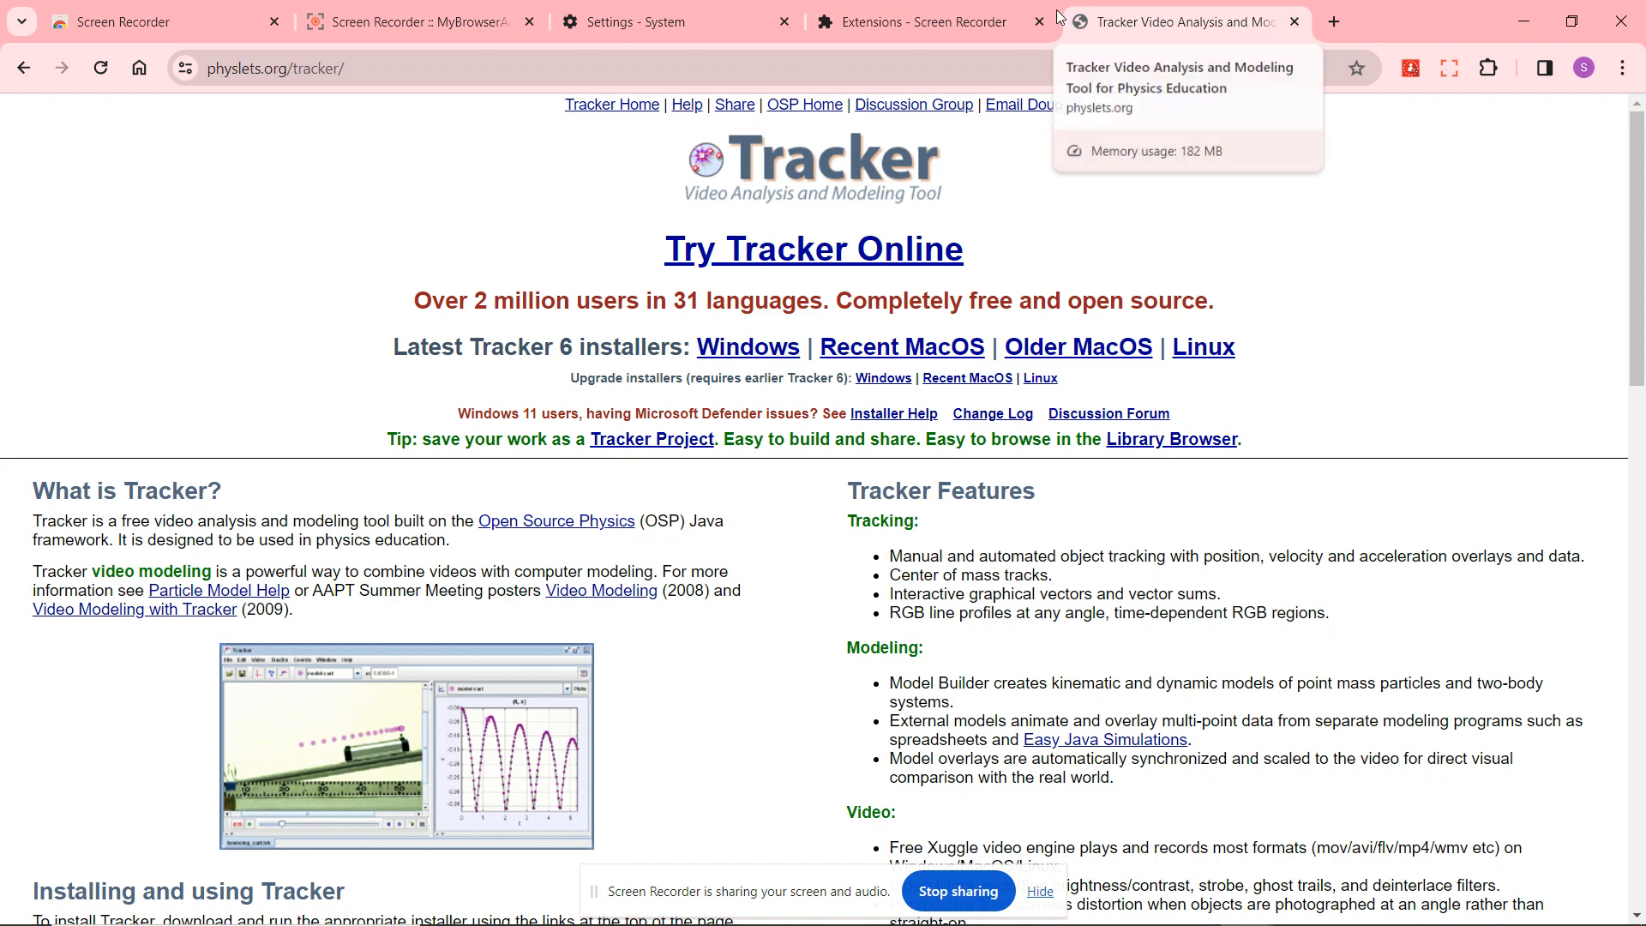
click(977, 18)
click(1132, 22)
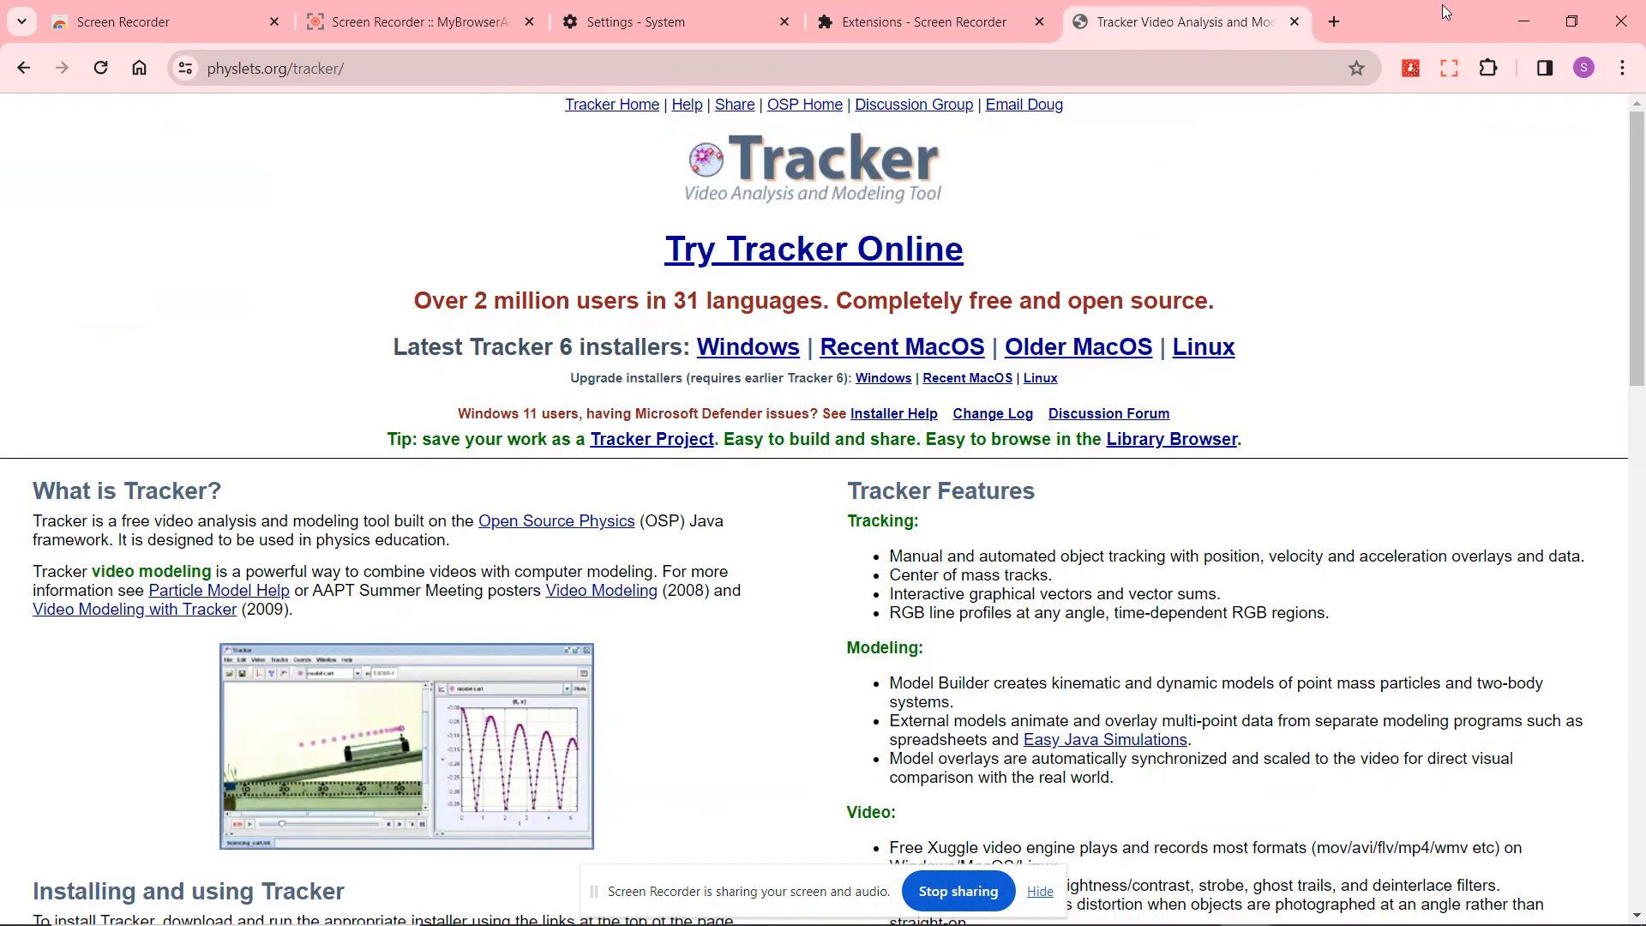
click(1532, 24)
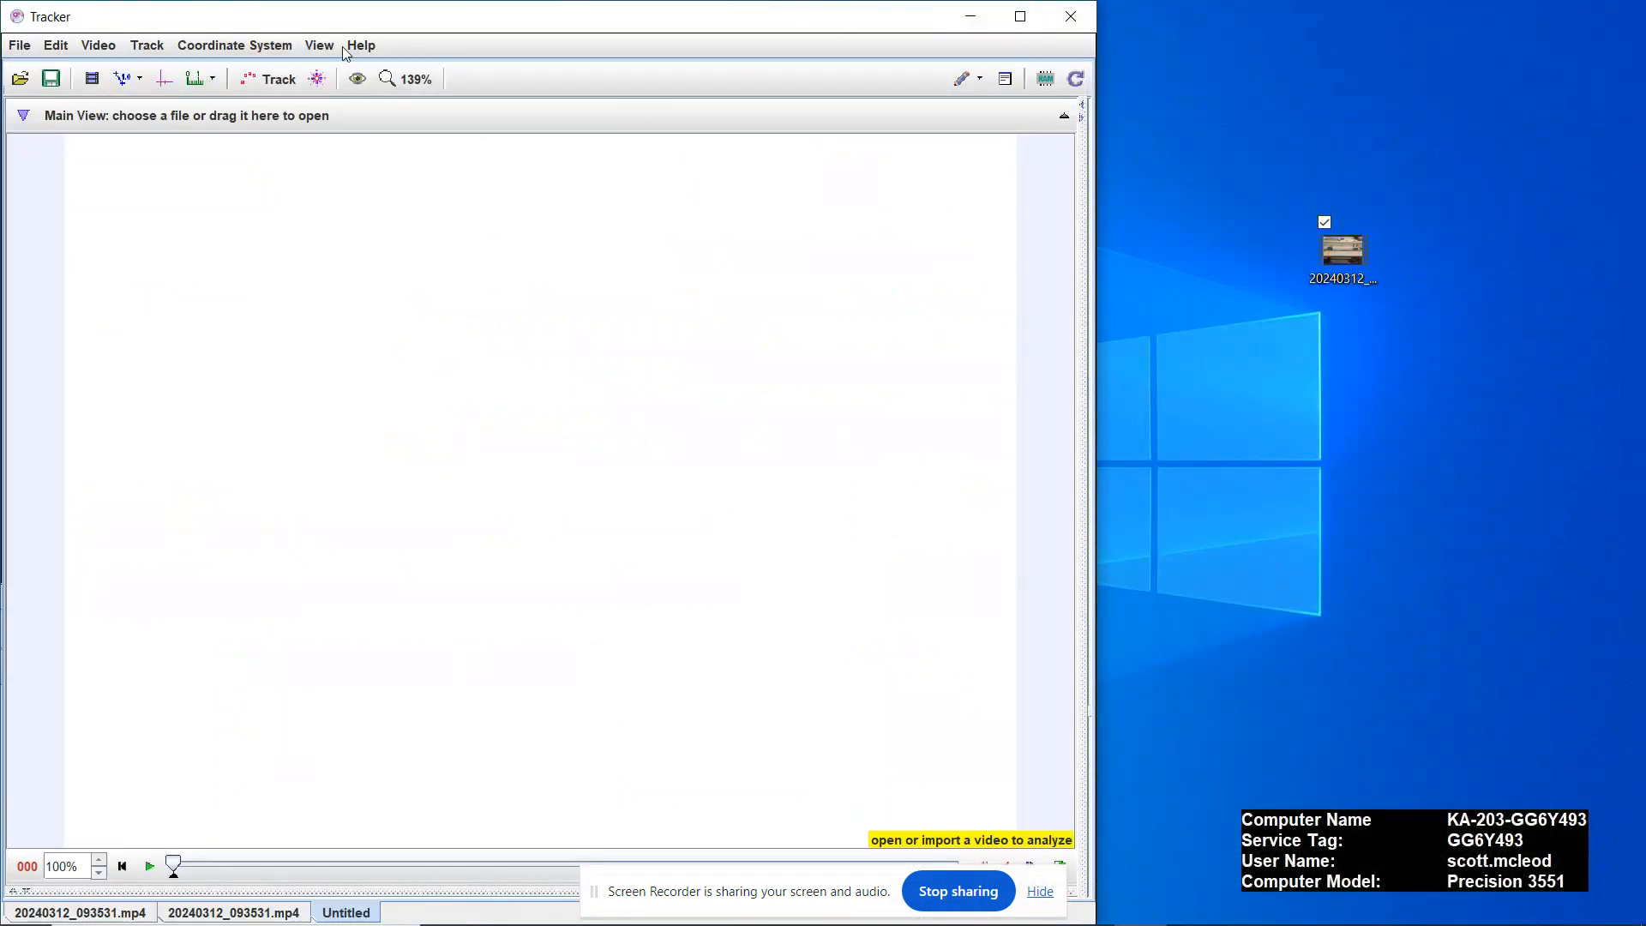
click(19, 44)
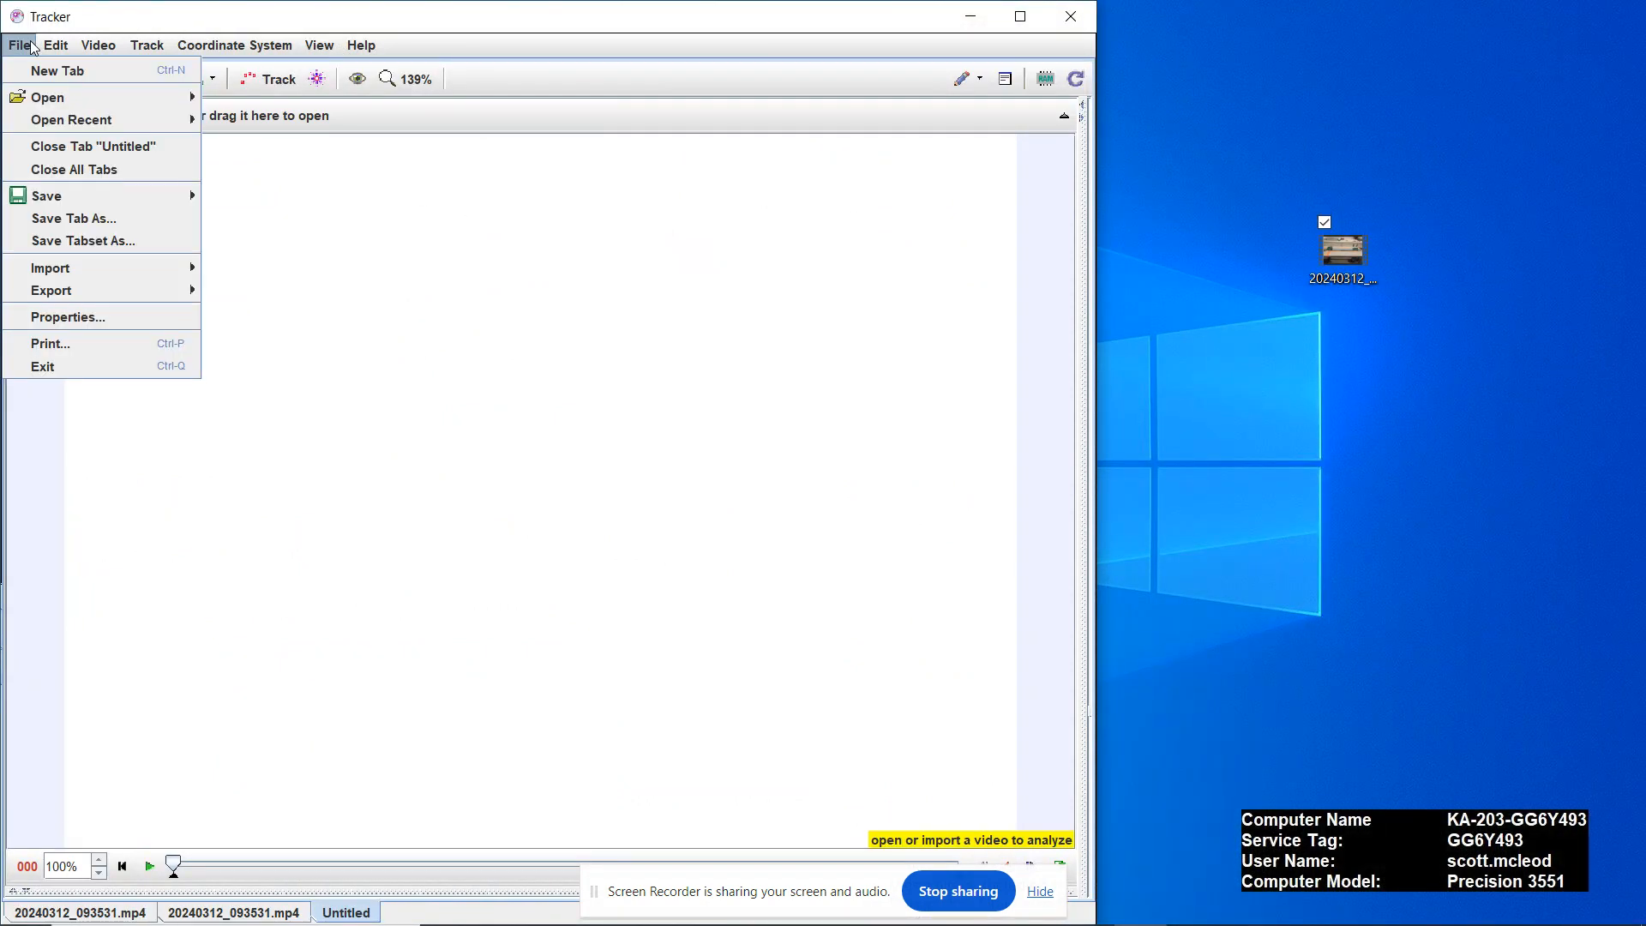
mouse_move(53, 105)
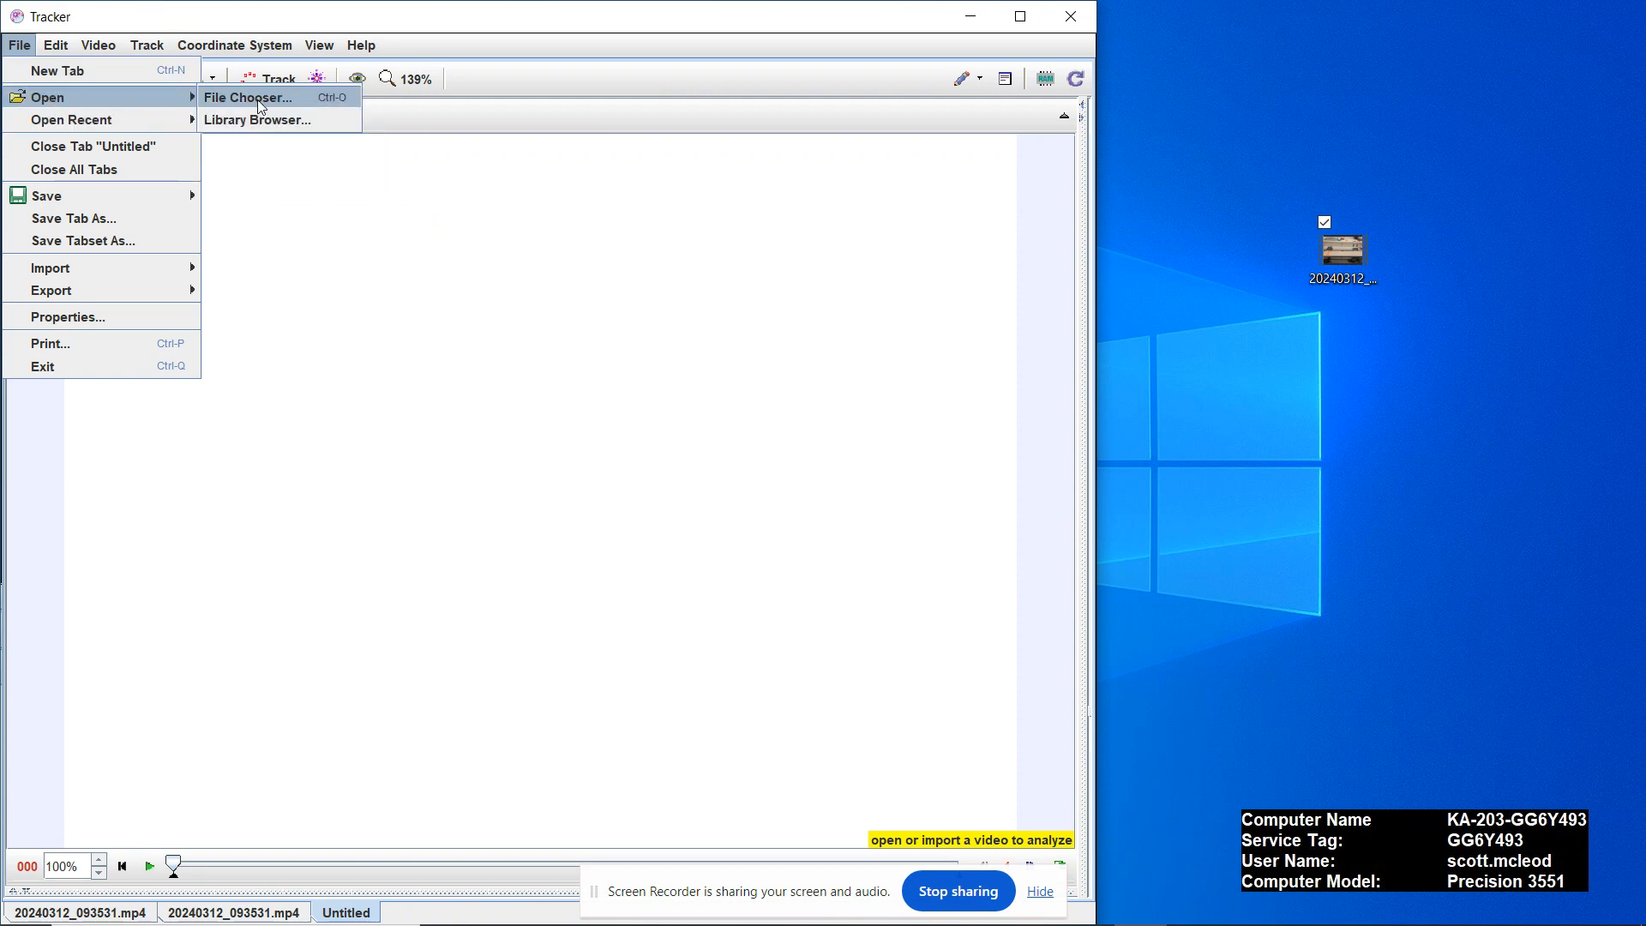
click(420, 306)
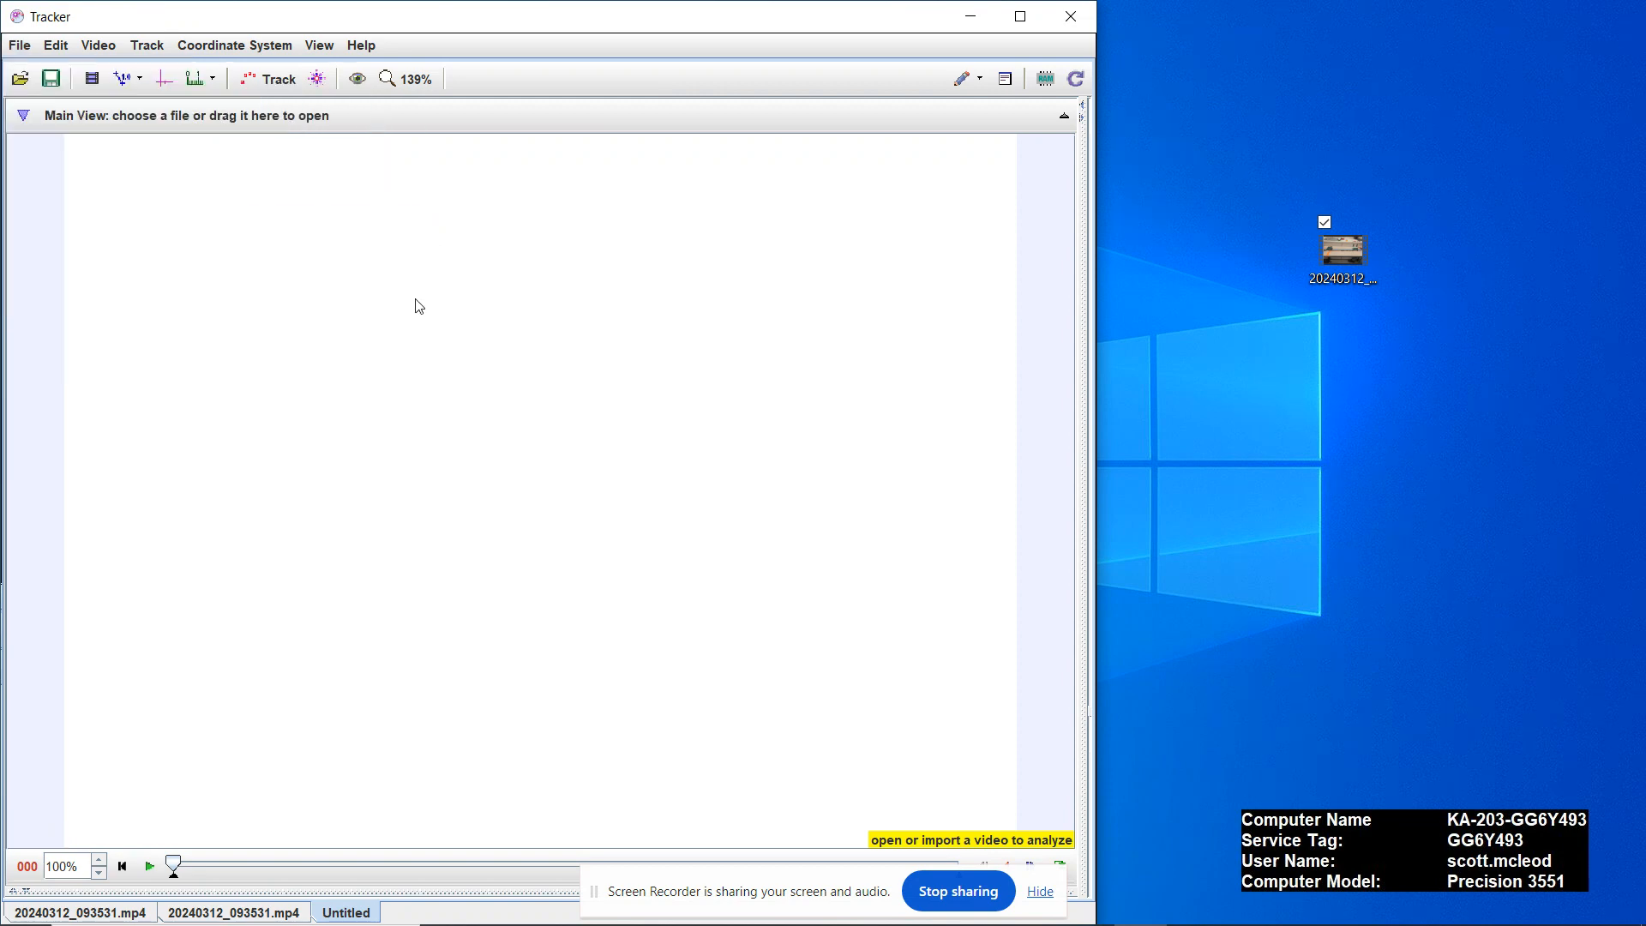
Load the 20240312_093531.mp4 video from the desktop into Tracker and maximize the program window
click(1352, 249)
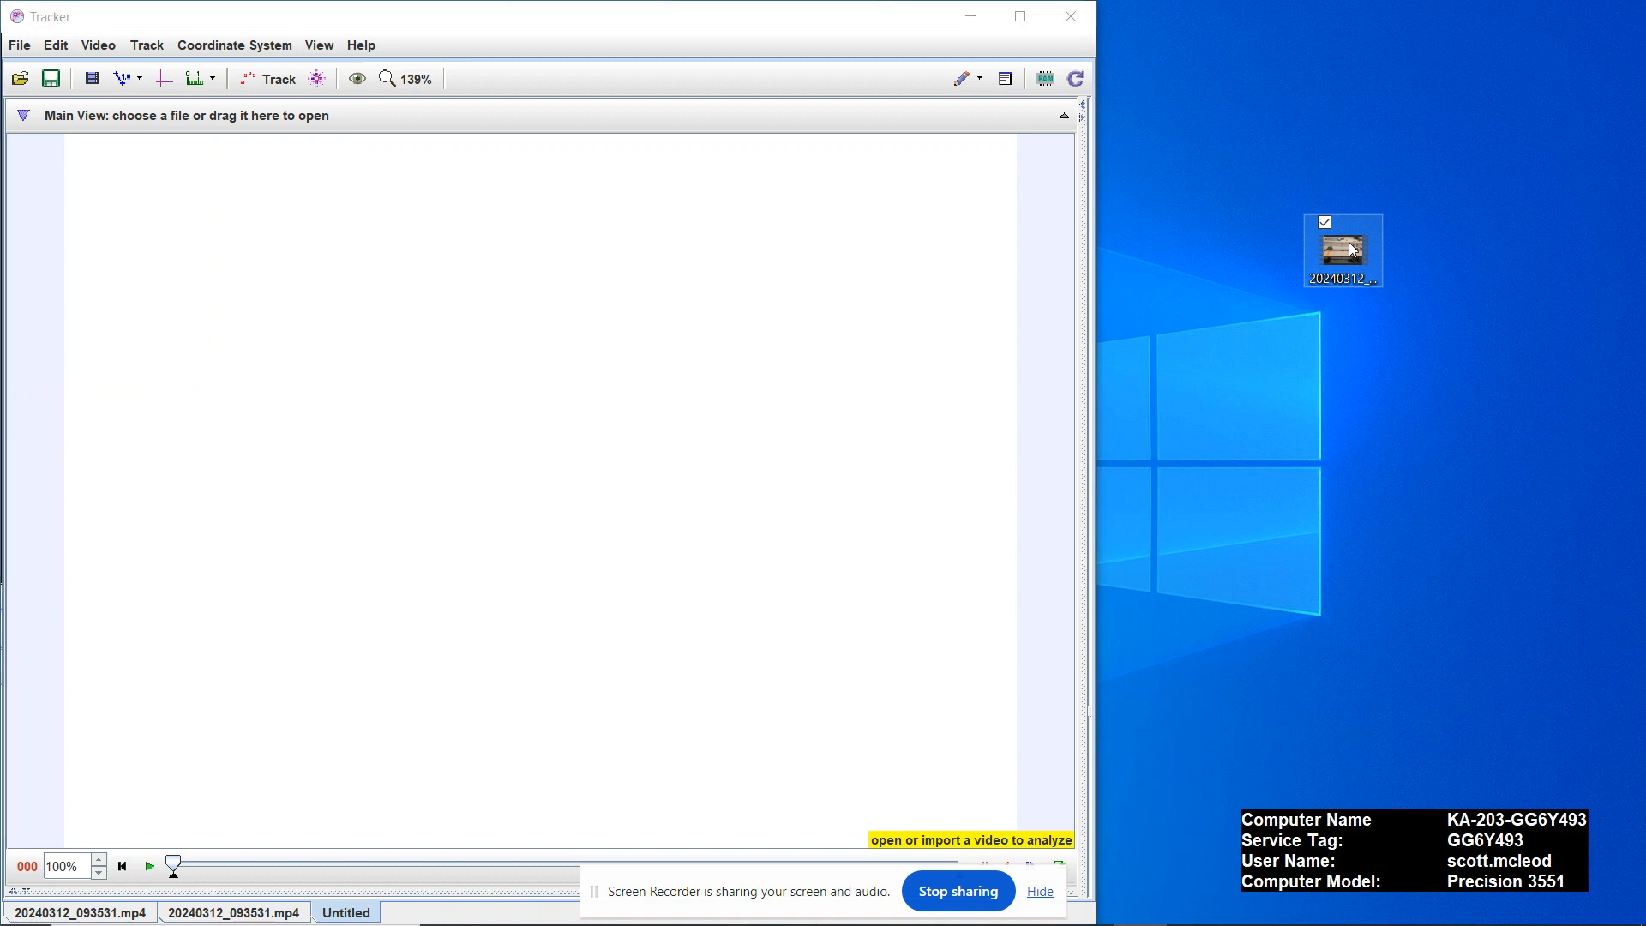
drag(982, 198, 444, 266)
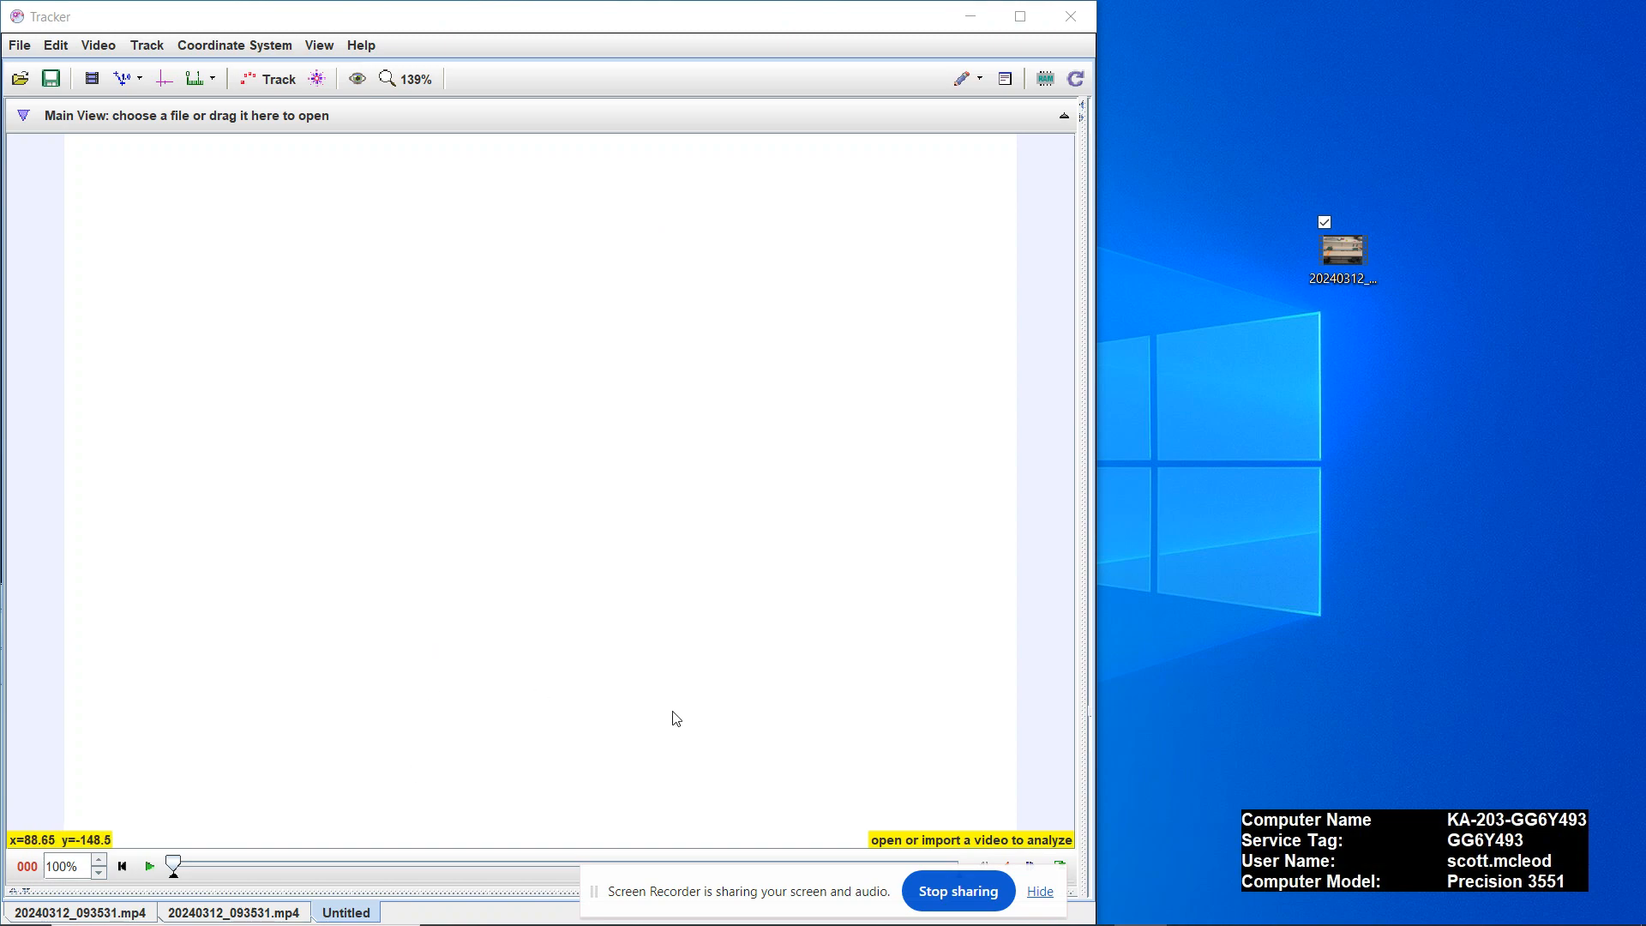
double_click(780, 23)
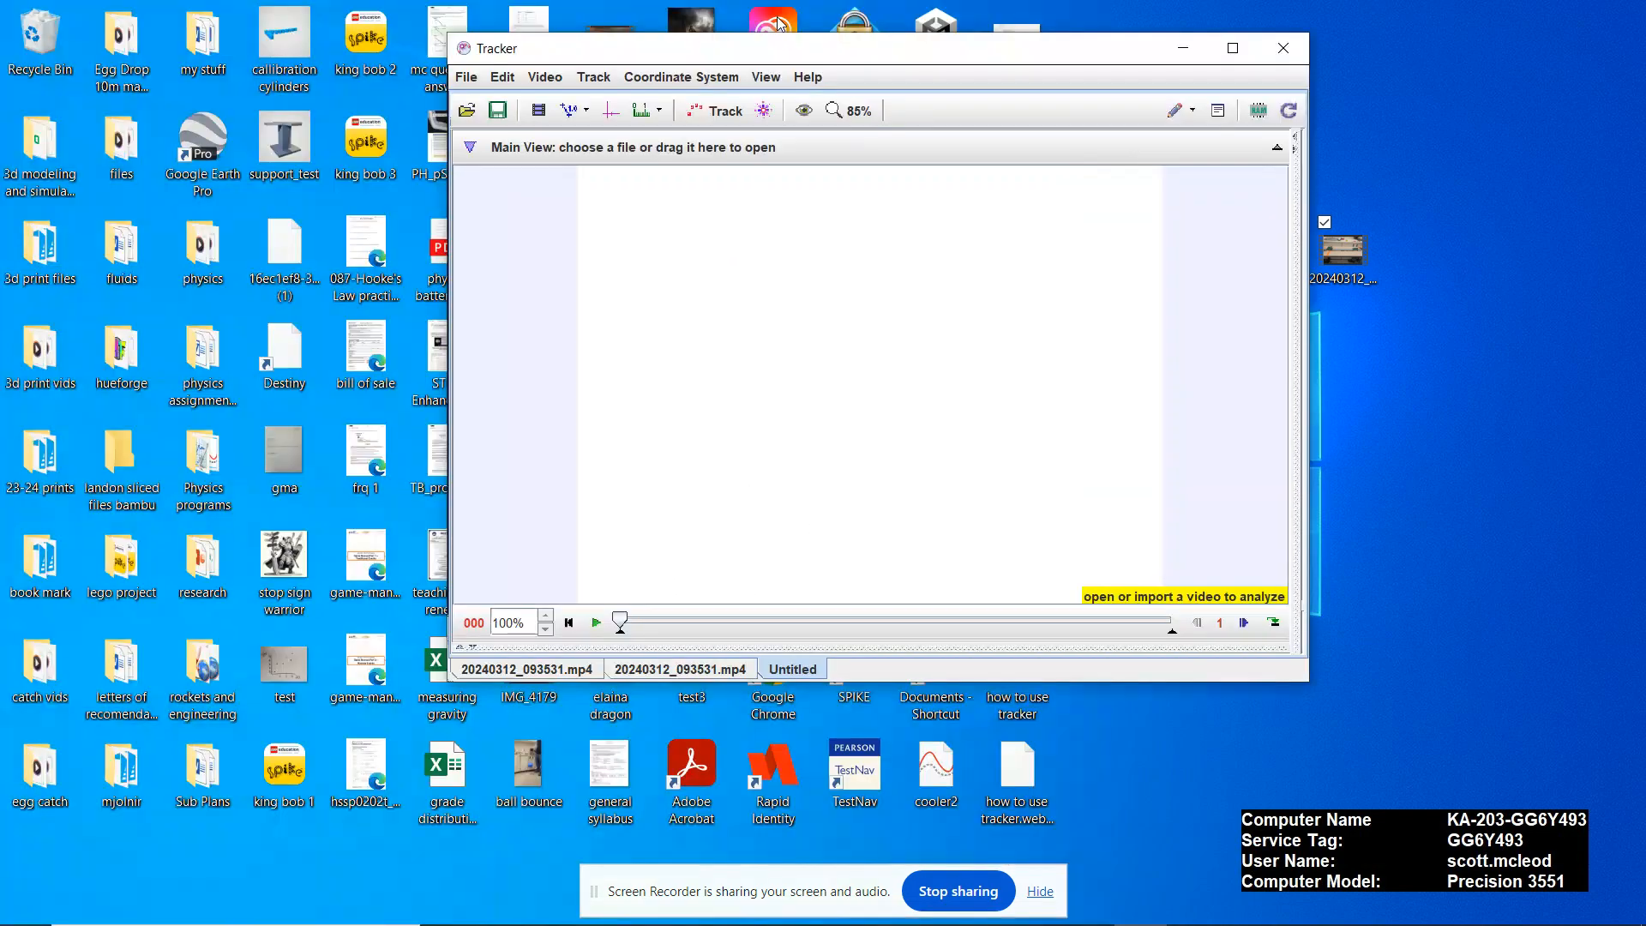
double_click(781, 53)
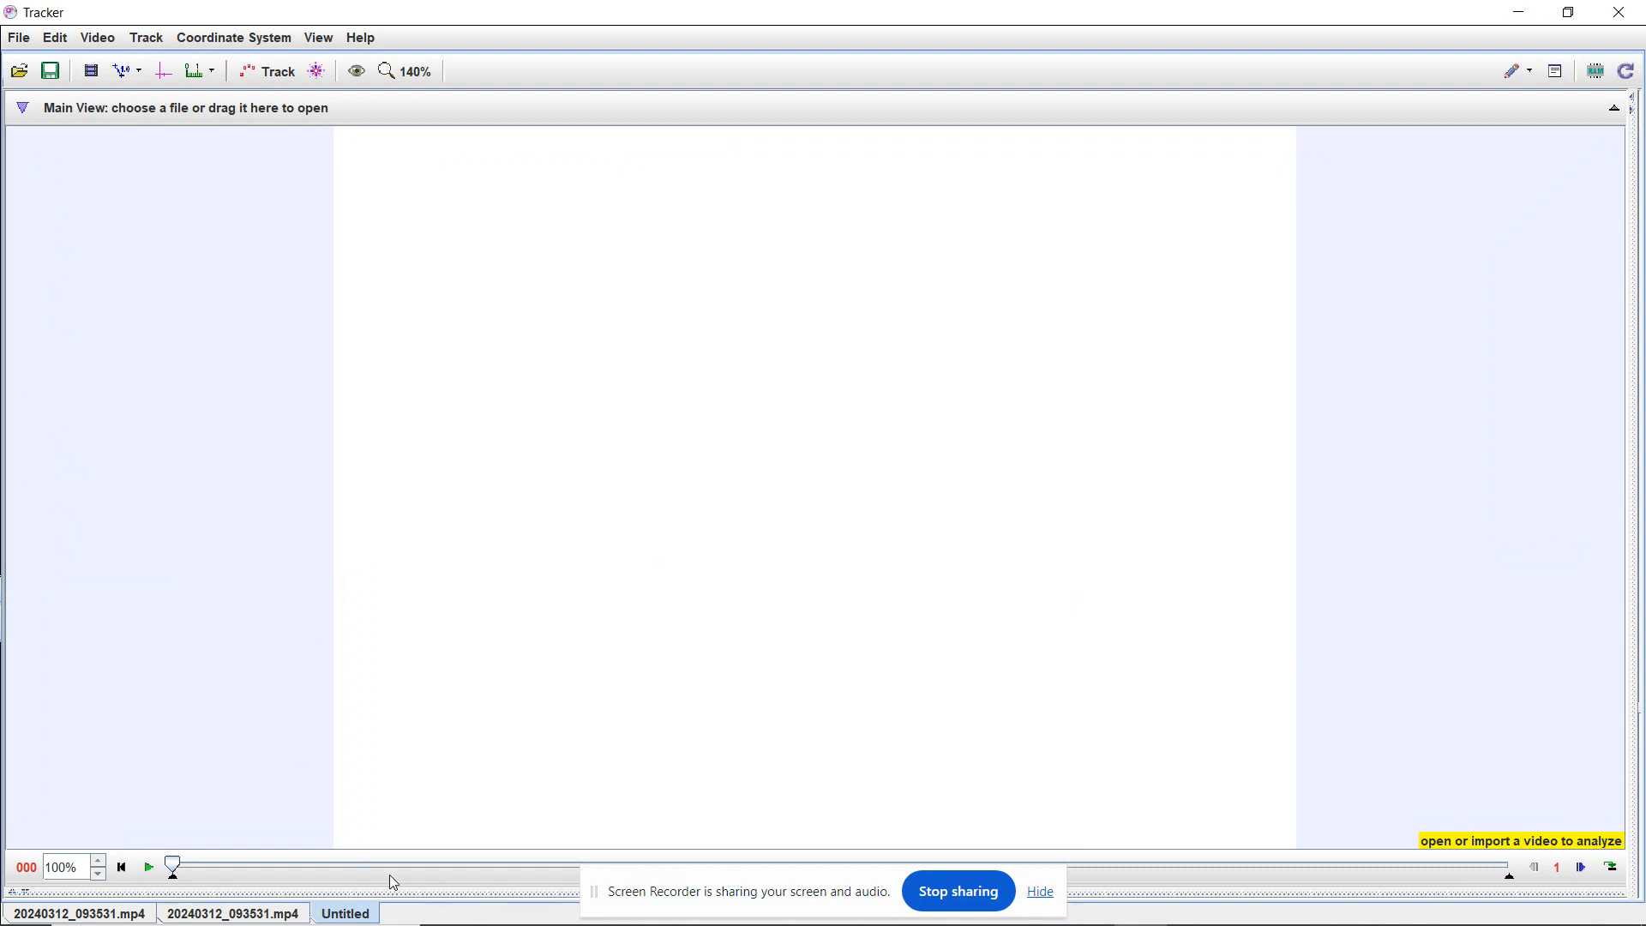
Set the loaded video's zoom to To Fit so the whole frame shows
click(255, 915)
scroll(295, 681, up, 8)
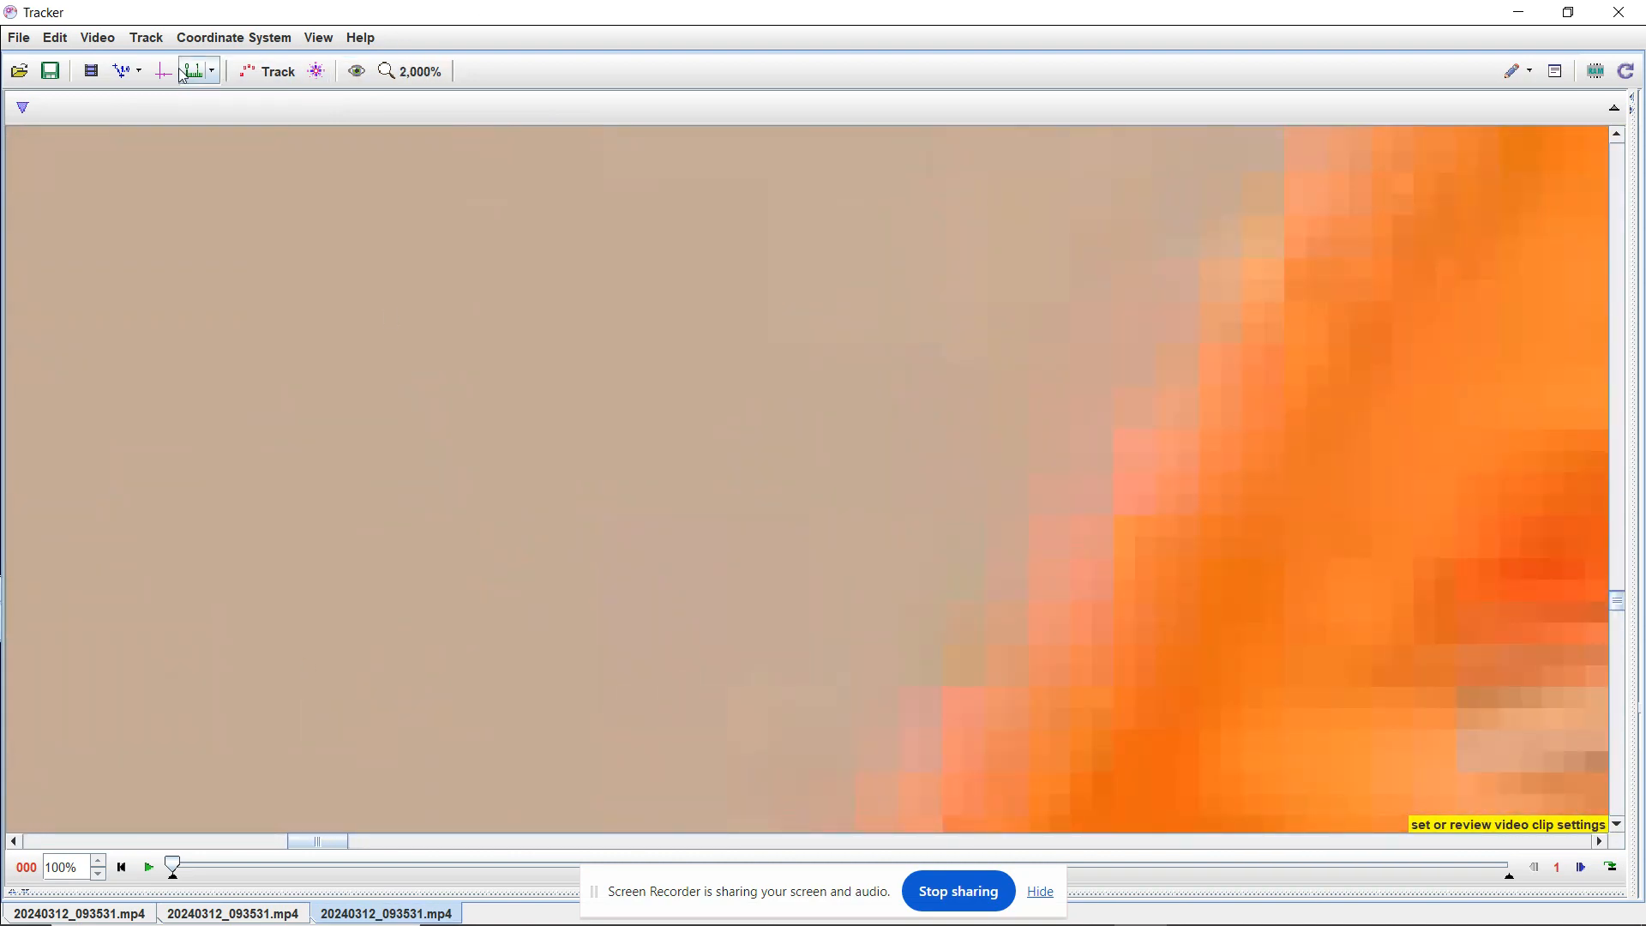
click(416, 72)
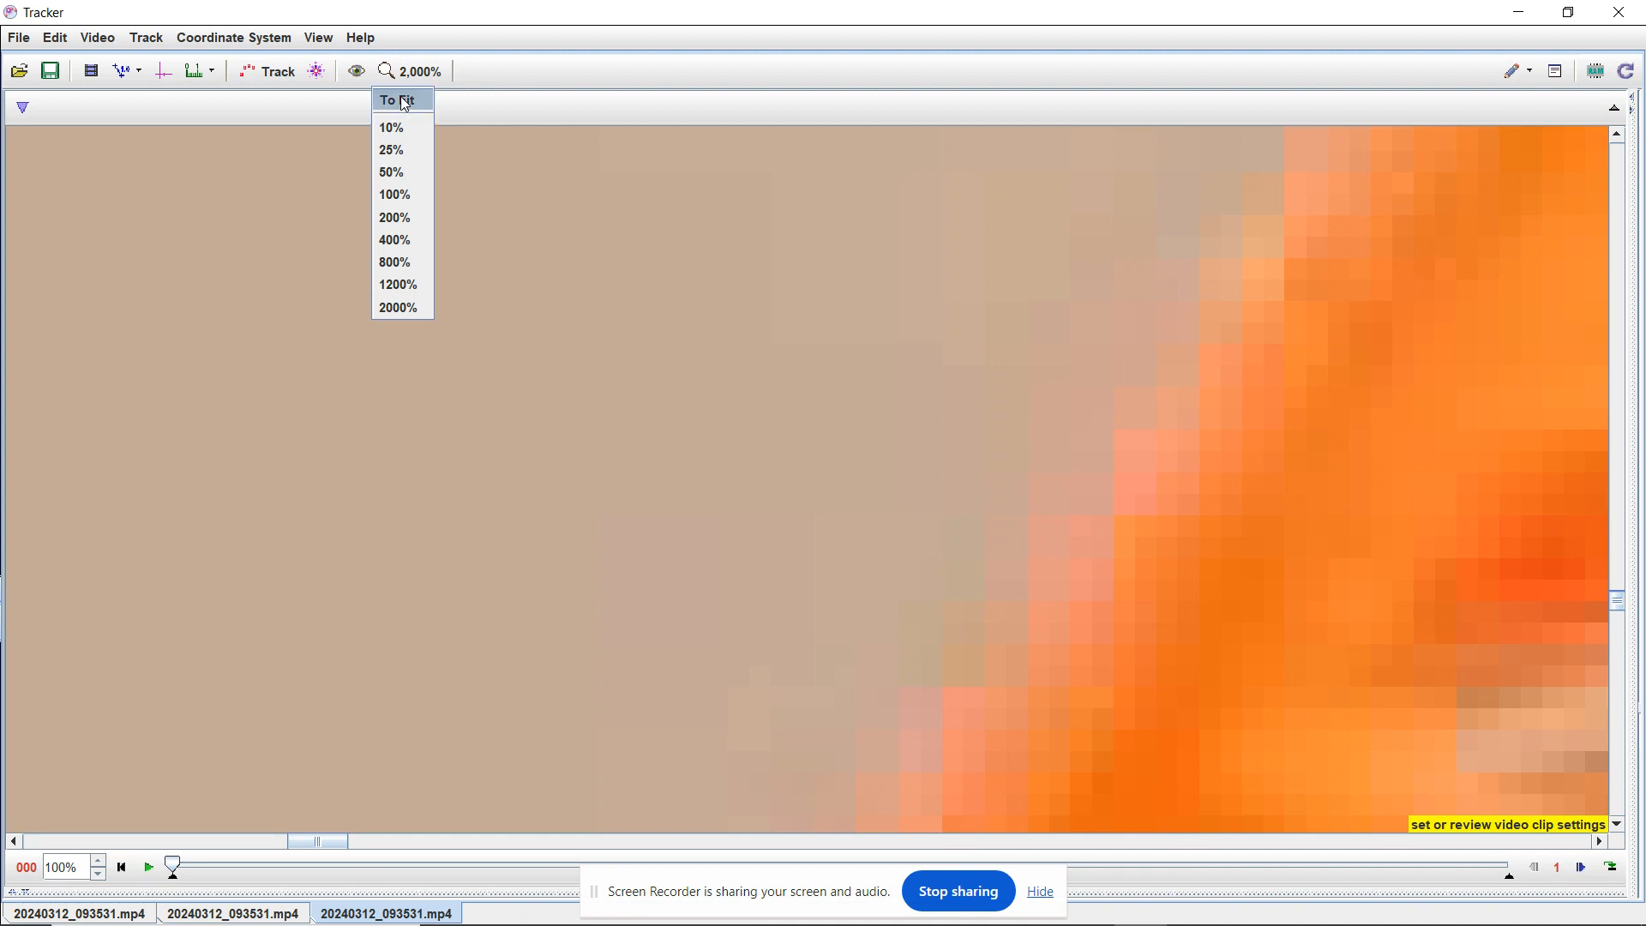
click(401, 101)
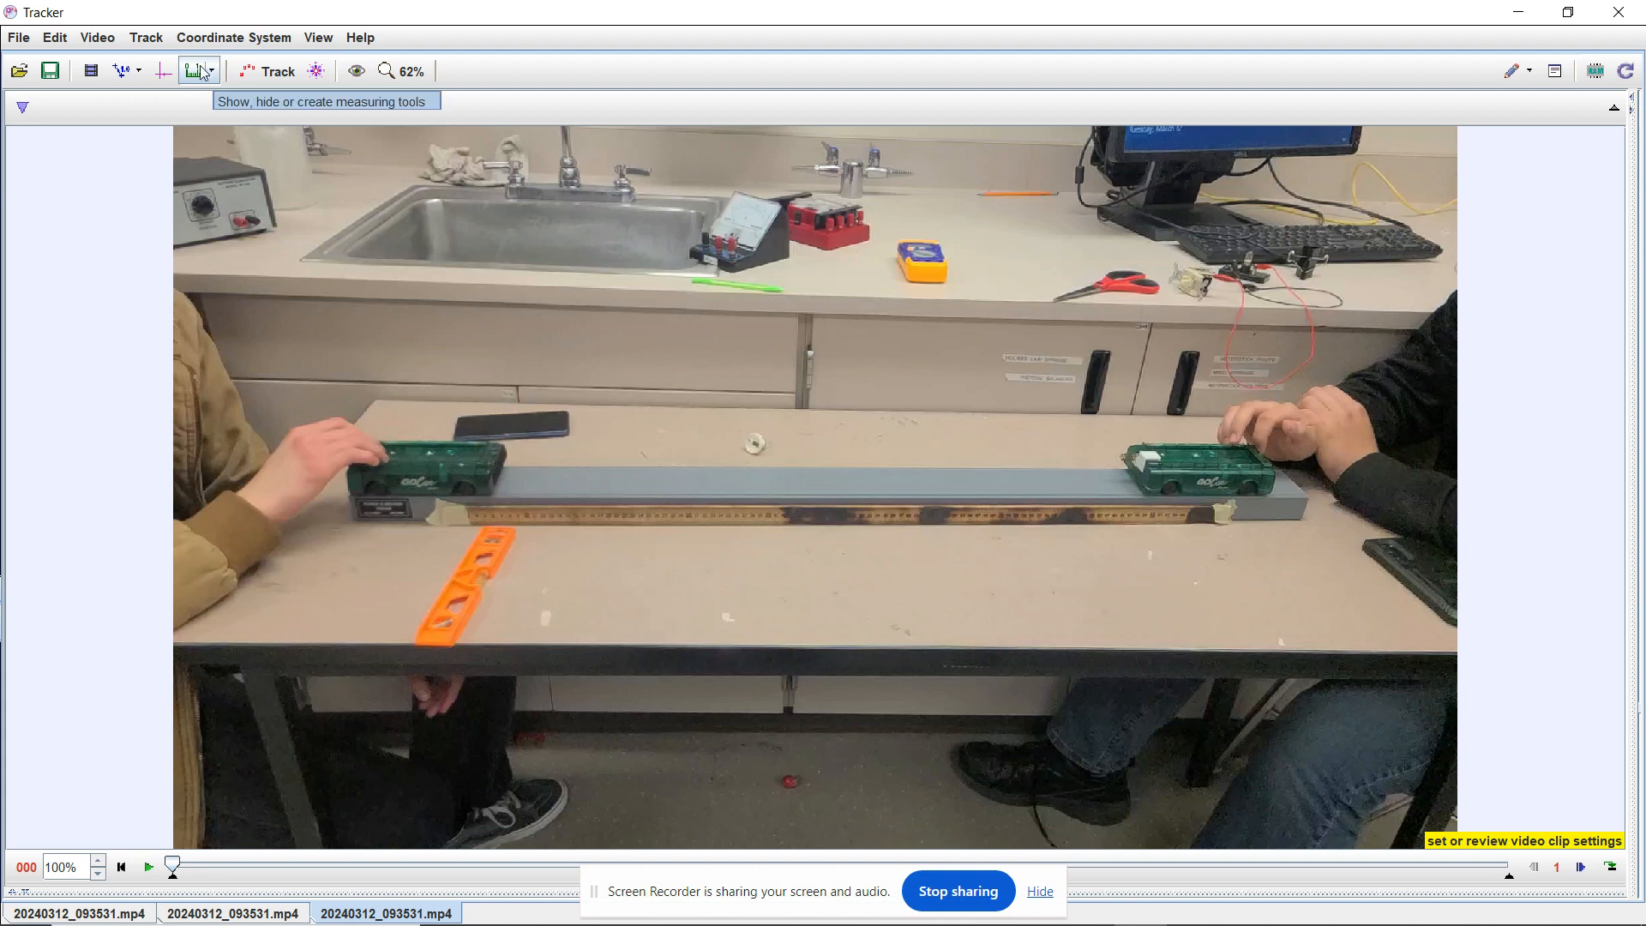
Create a new calibration stick and move it onto the meter stick in front of the track
click(138, 76)
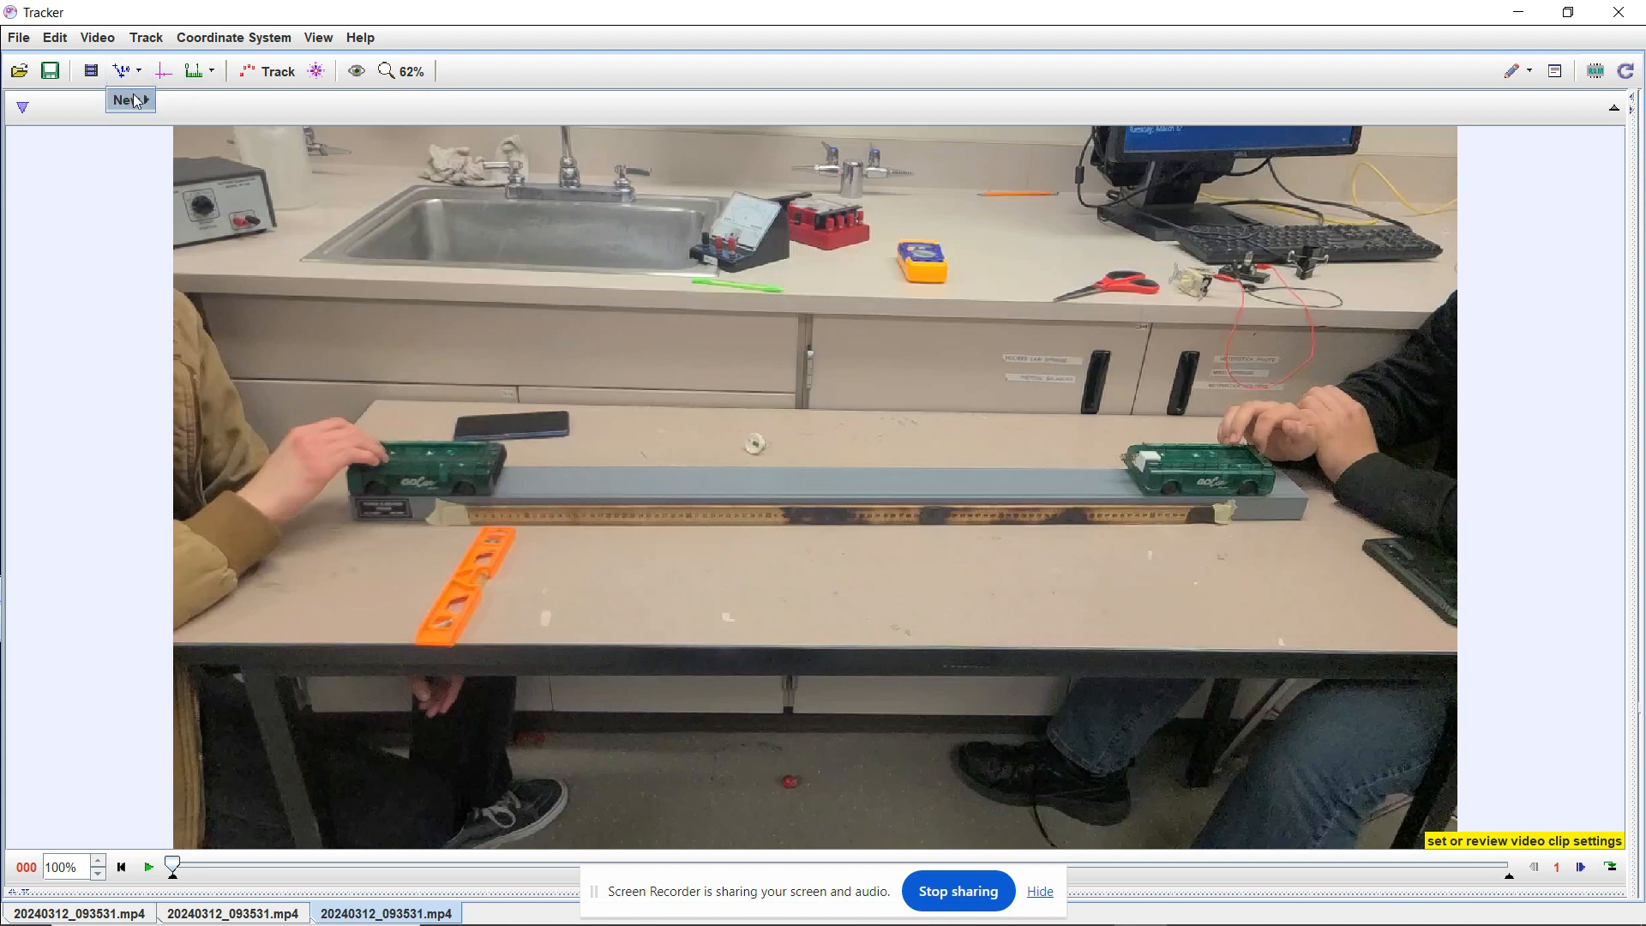
click(166, 104)
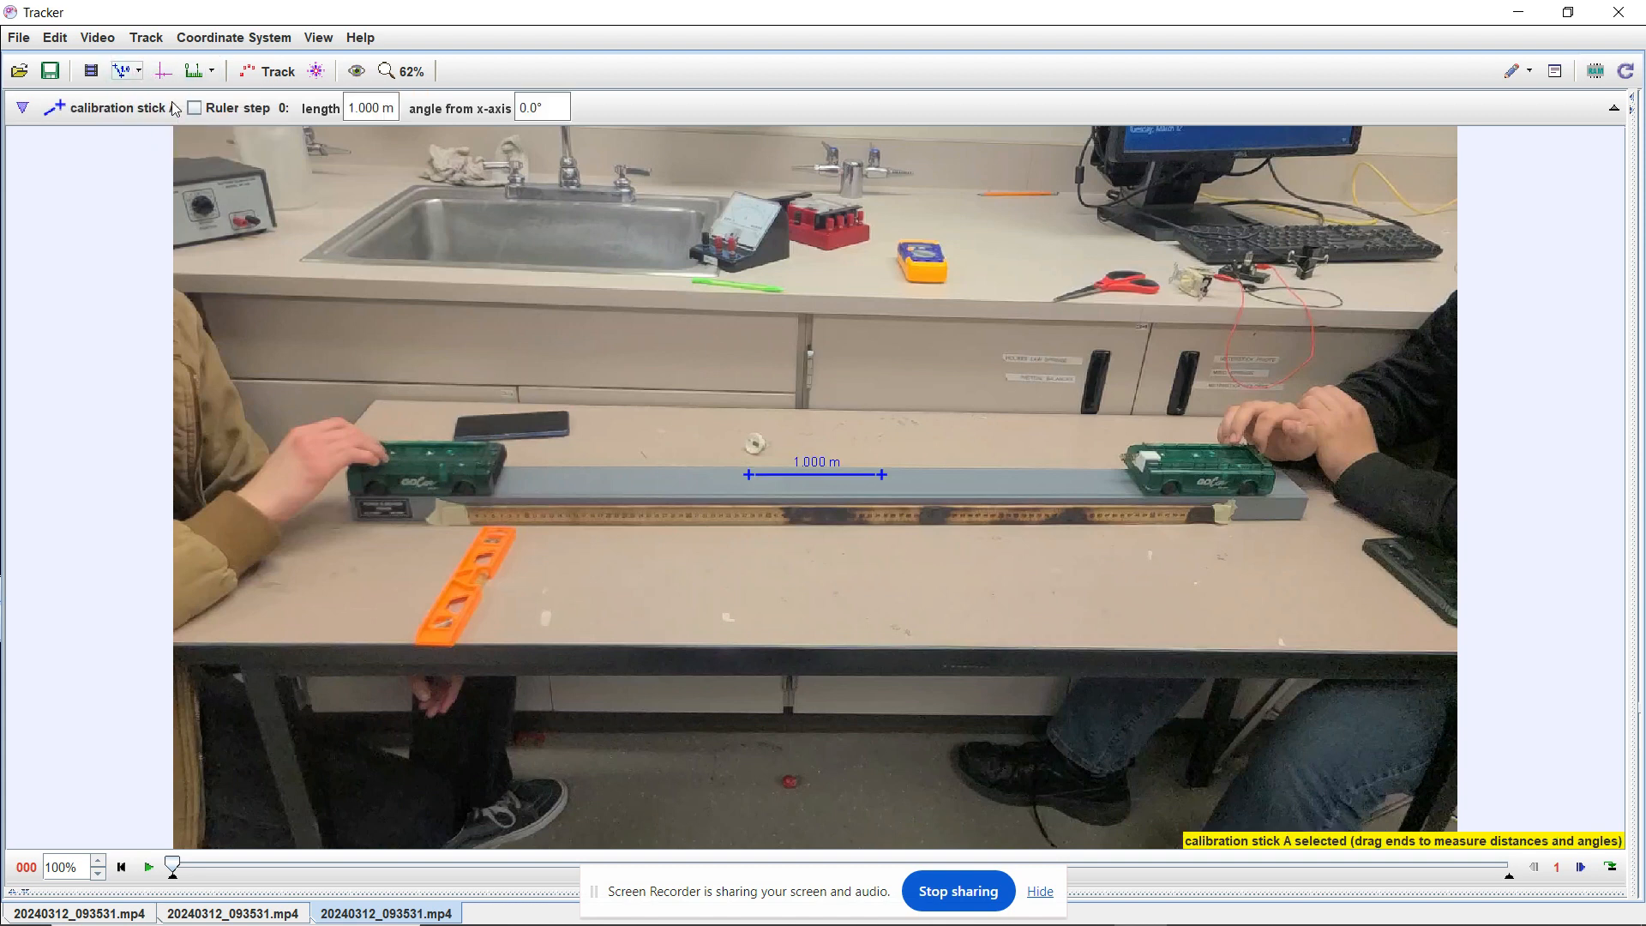
drag(783, 474, 559, 523)
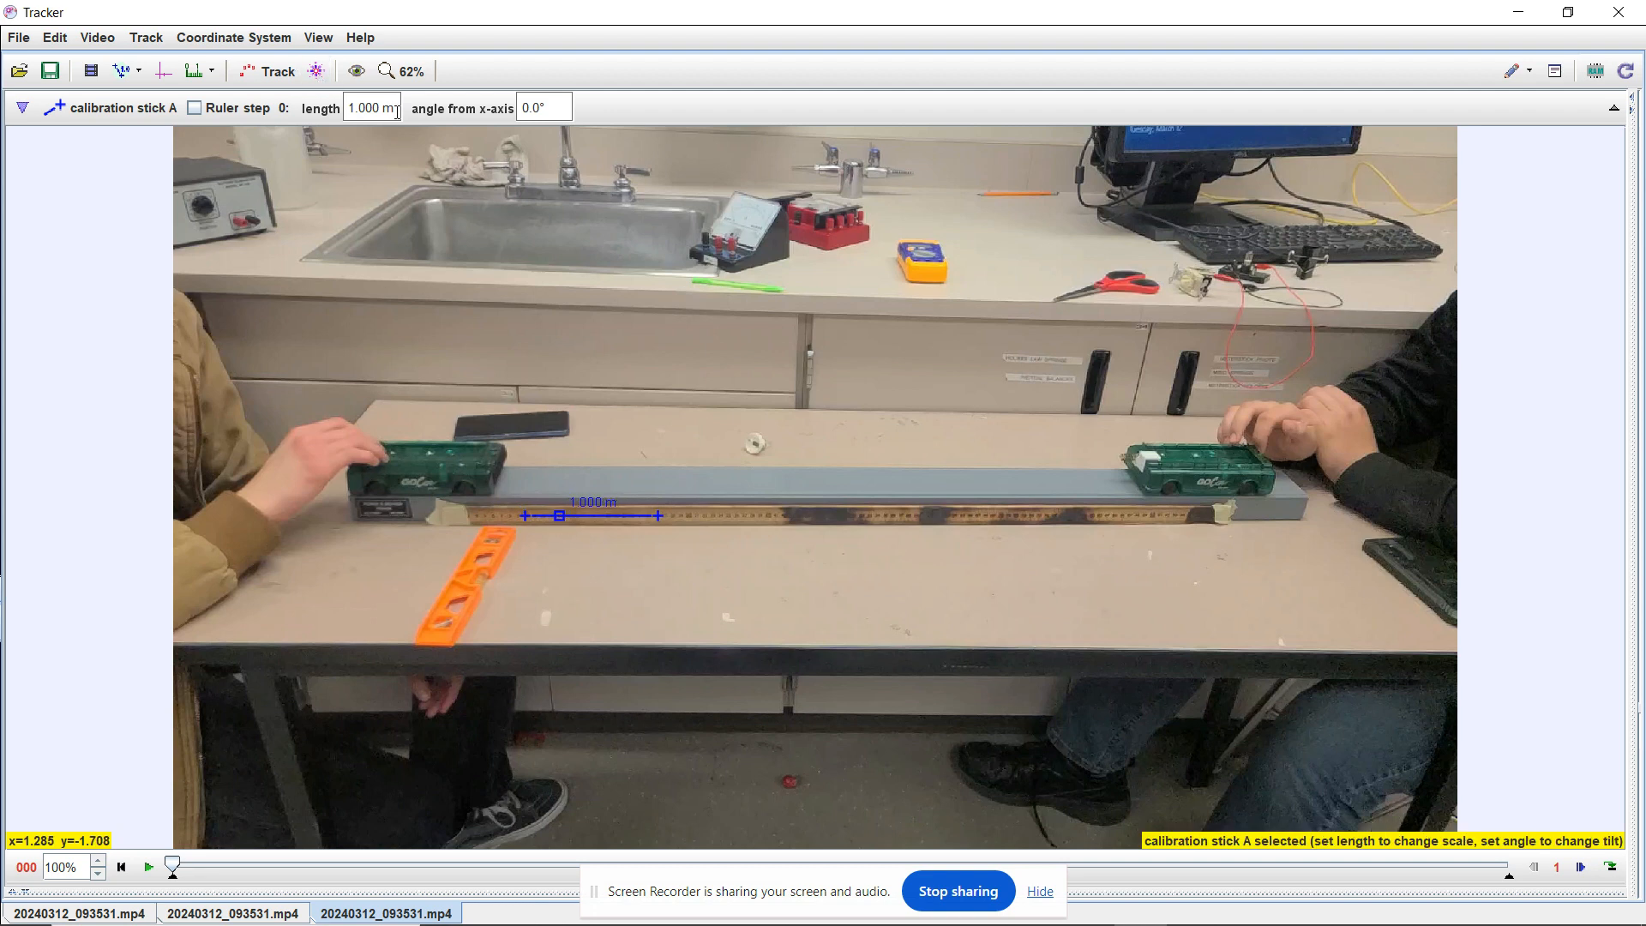
At 200% zoom, align the calibration stick's ends with the meter stick's 20 and 30 marks
click(402, 72)
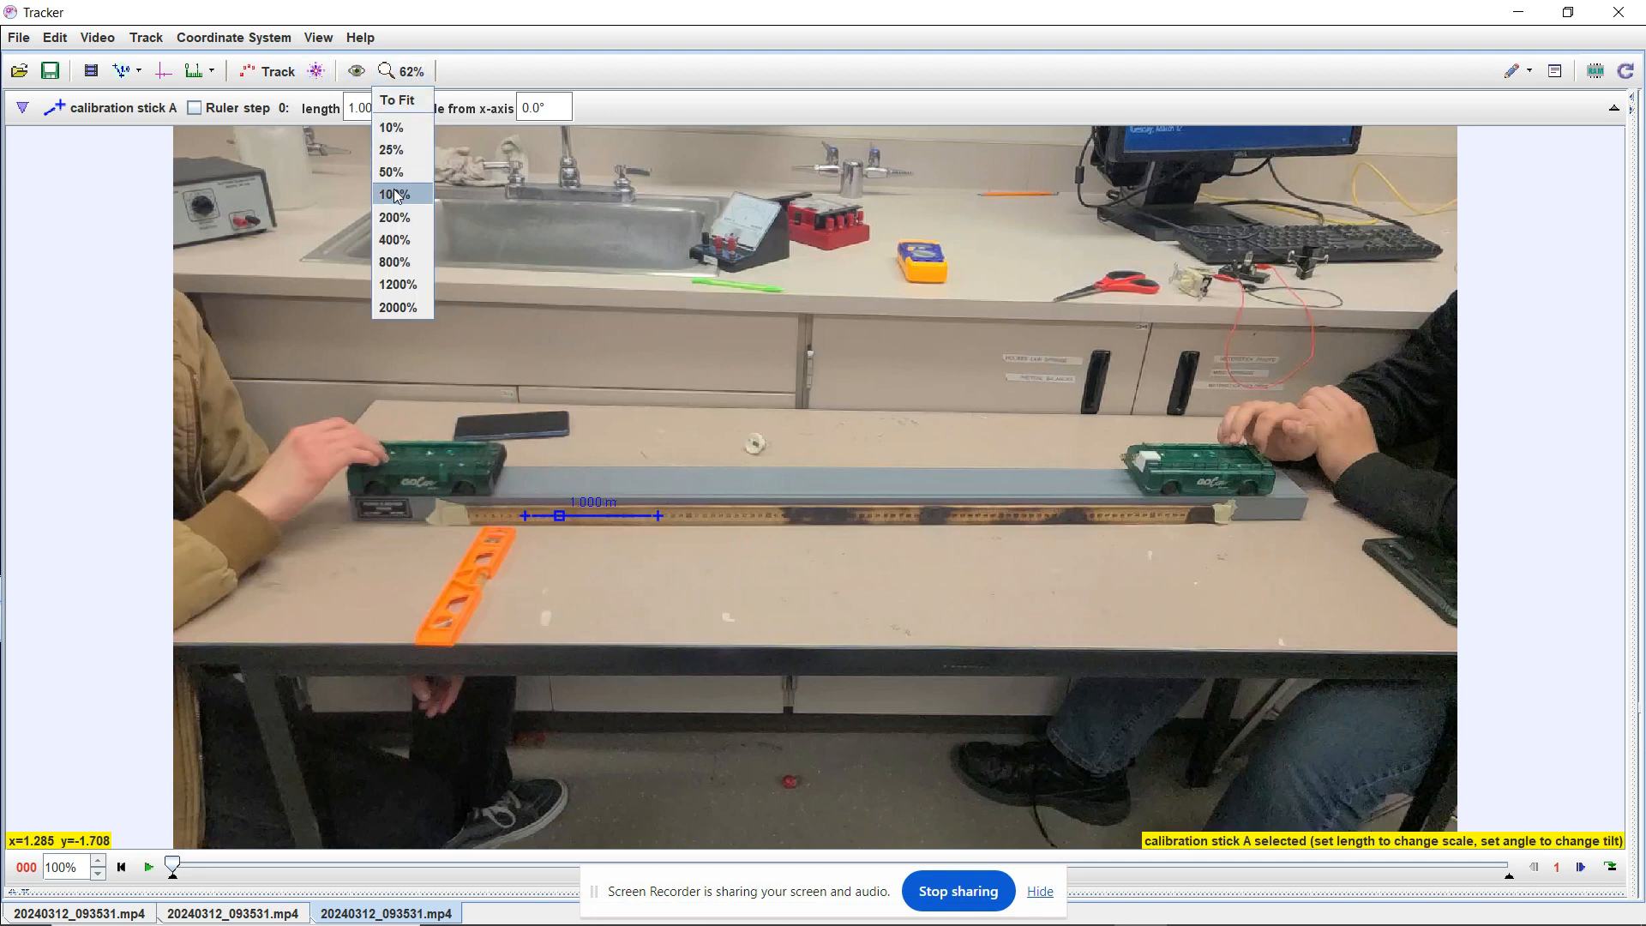
click(393, 219)
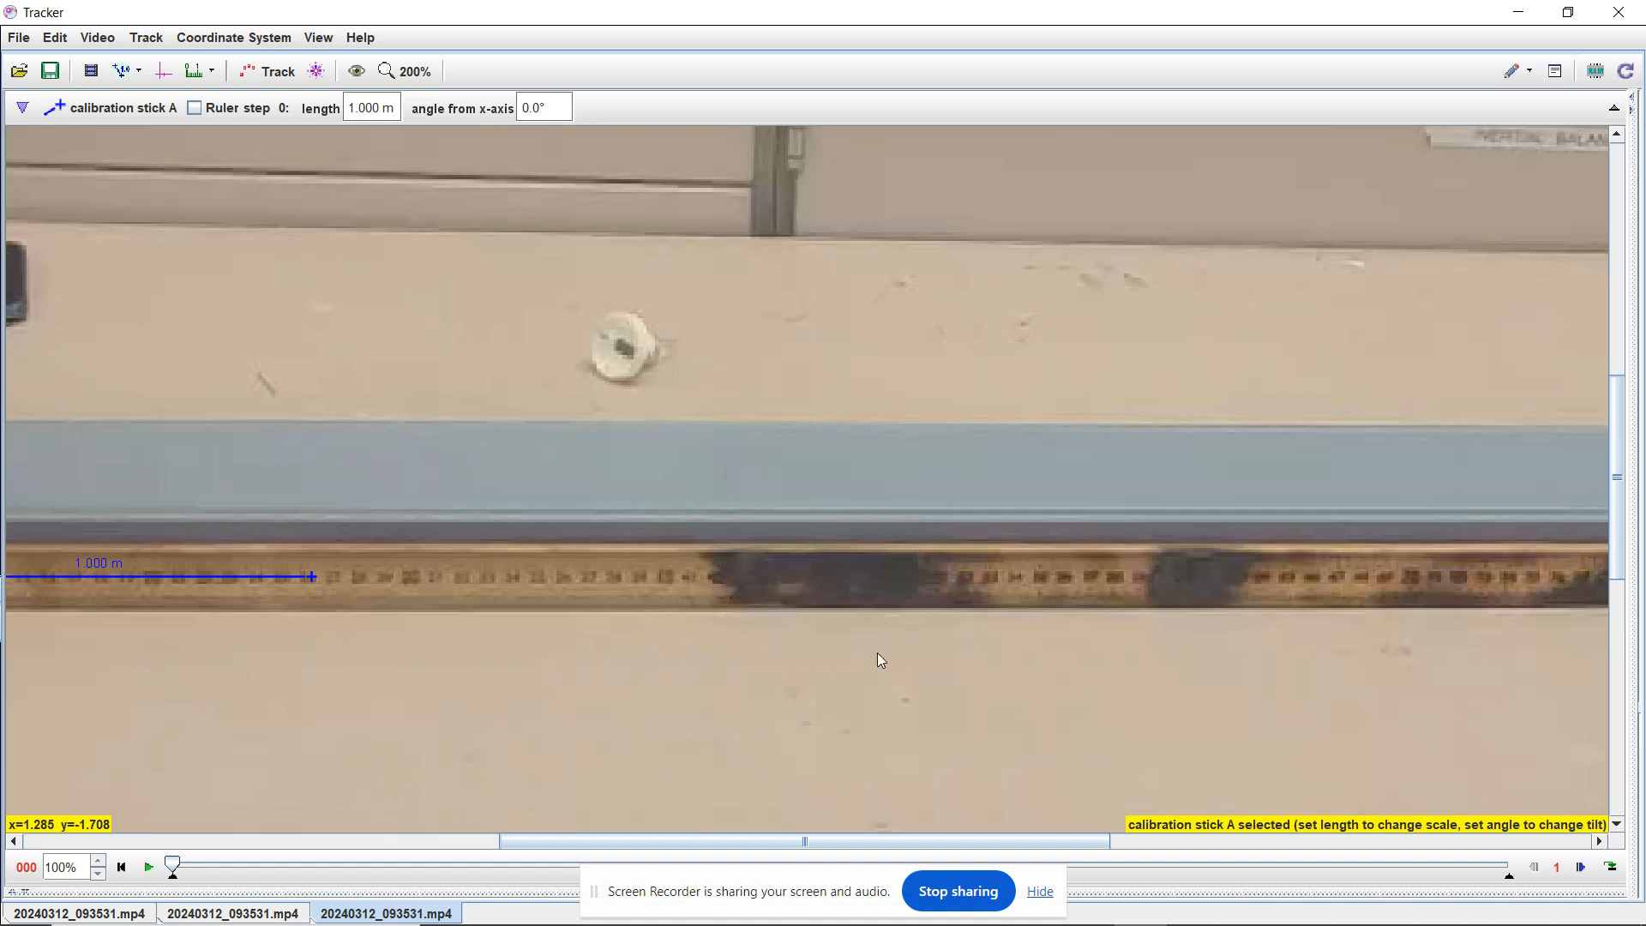
drag(840, 844, 564, 815)
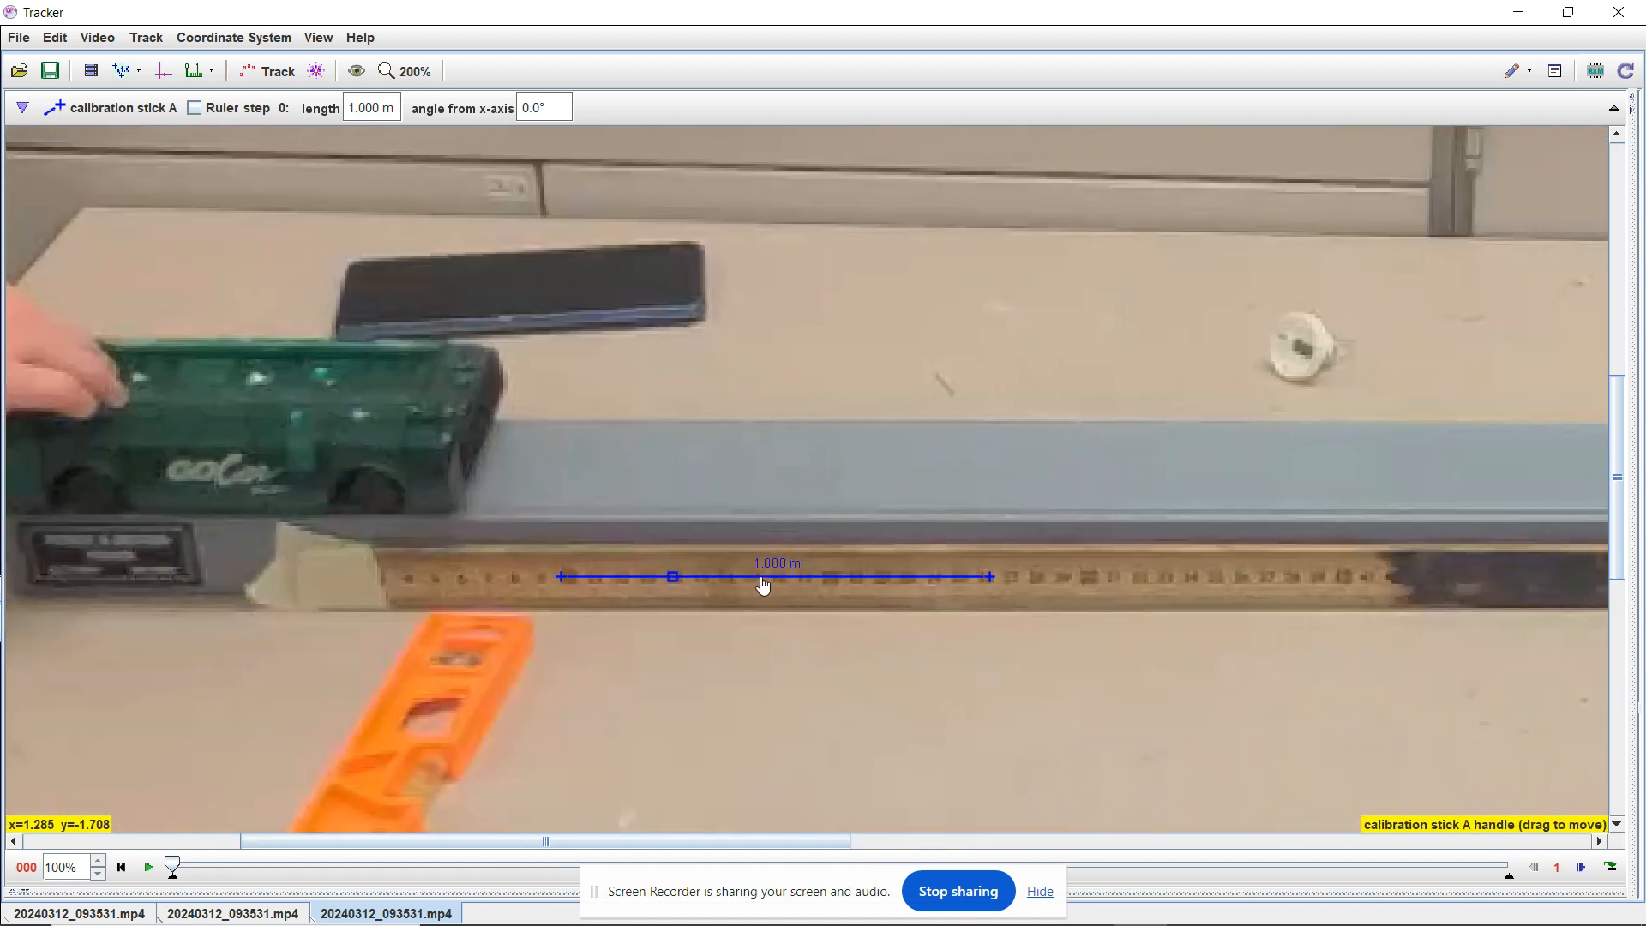
drag(762, 584, 1028, 585)
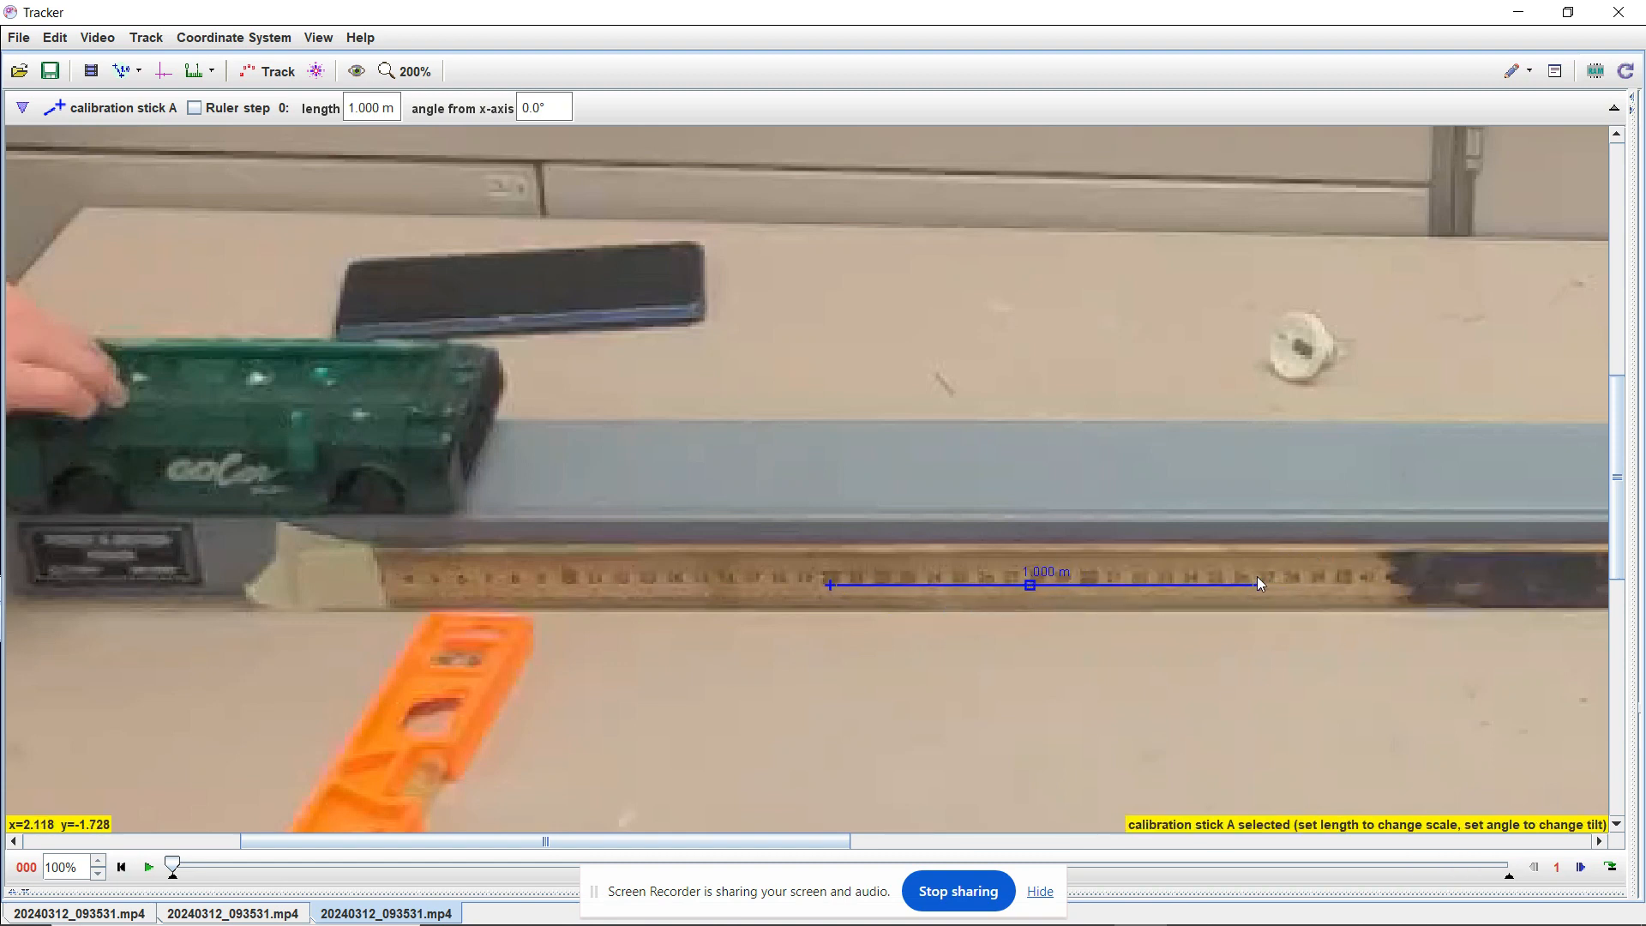
drag(1259, 584, 1089, 591)
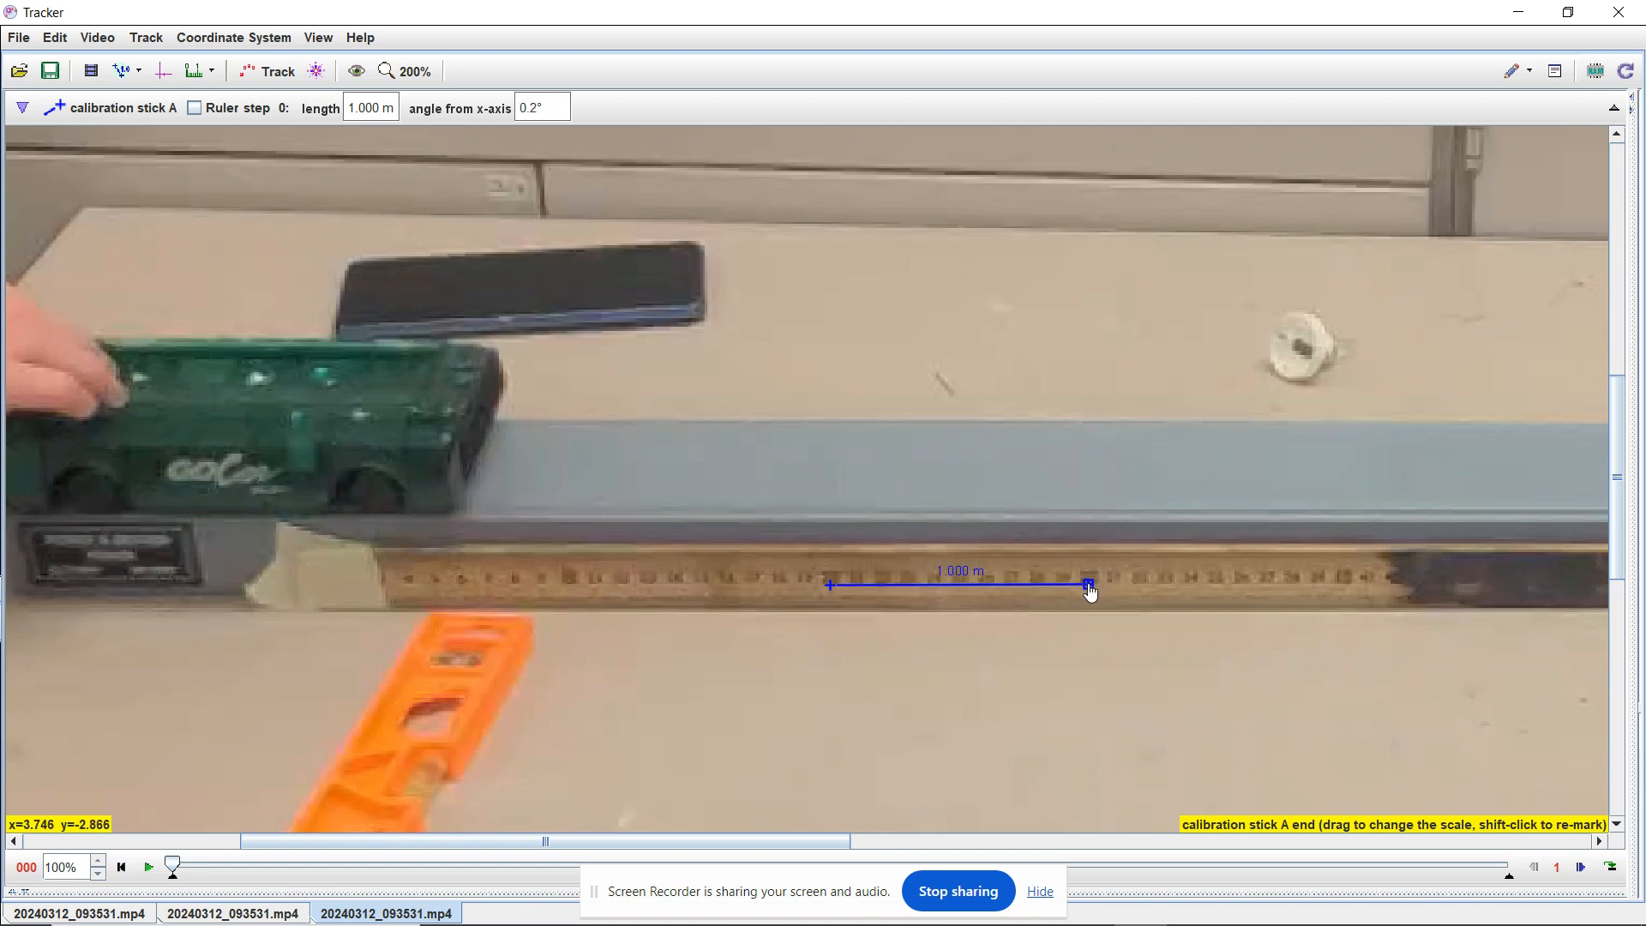
Set the calibration stick's length to 0.200 m
click(959, 571)
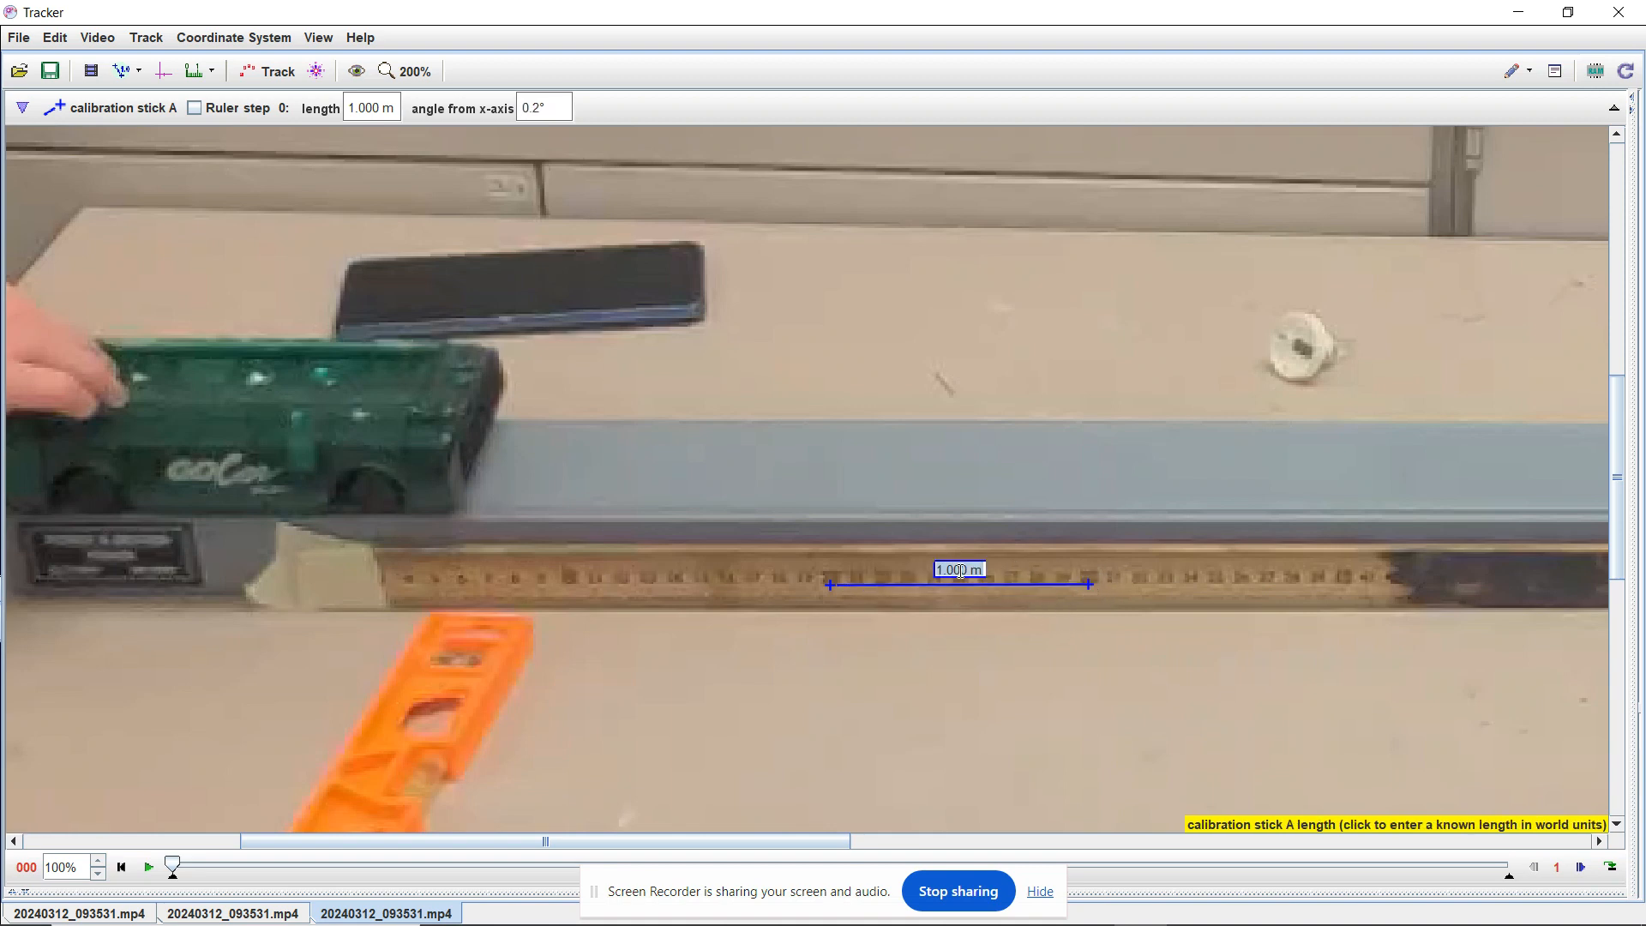
key(BackSpace)
key(BackSpace)
key(BackSpace)
key(BackSpace)
key(BackSpace)
key(BackSpace)
key(BackSpace)
key(Return)
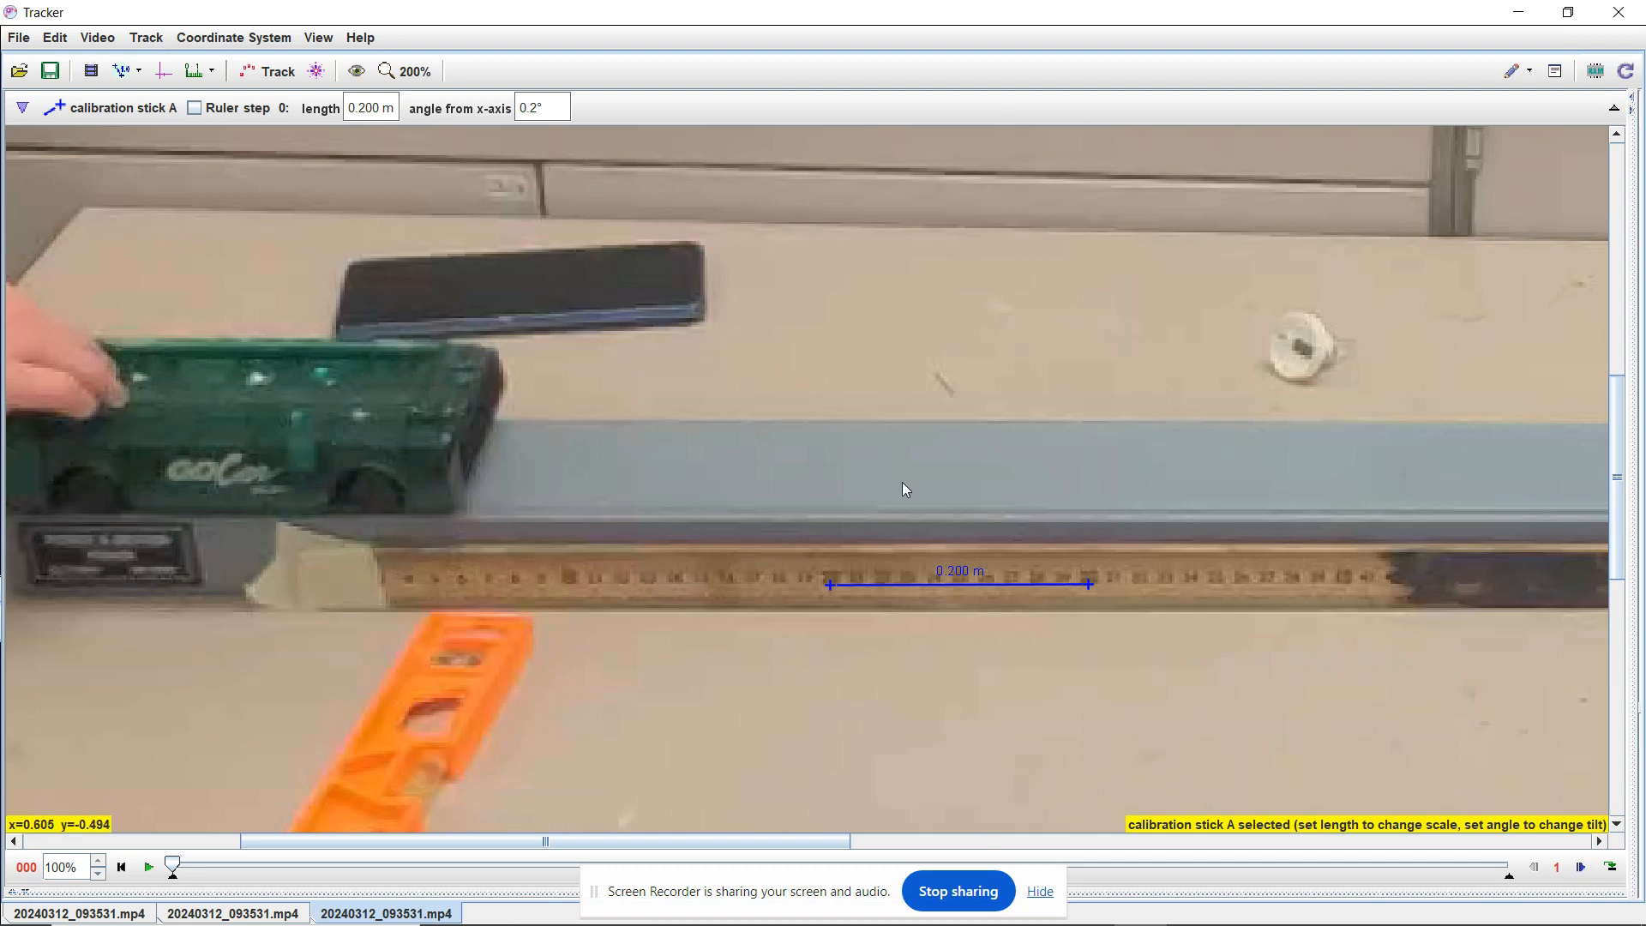
Fit the whole video frame in view and show the coordinate axes
click(145, 39)
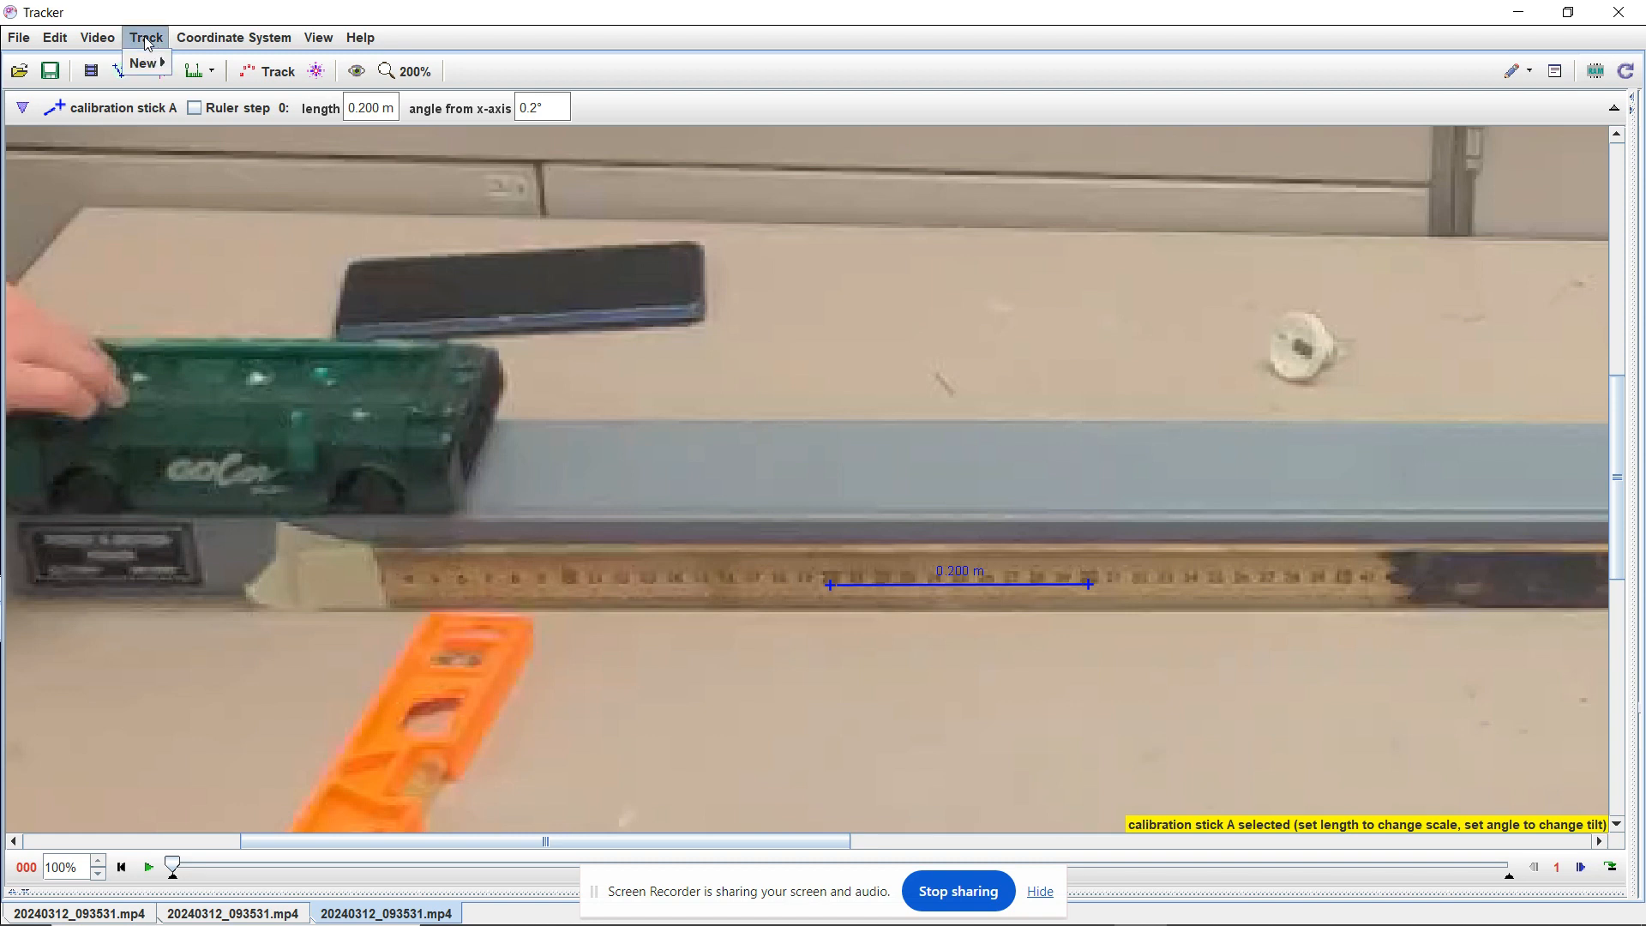
click(490, 13)
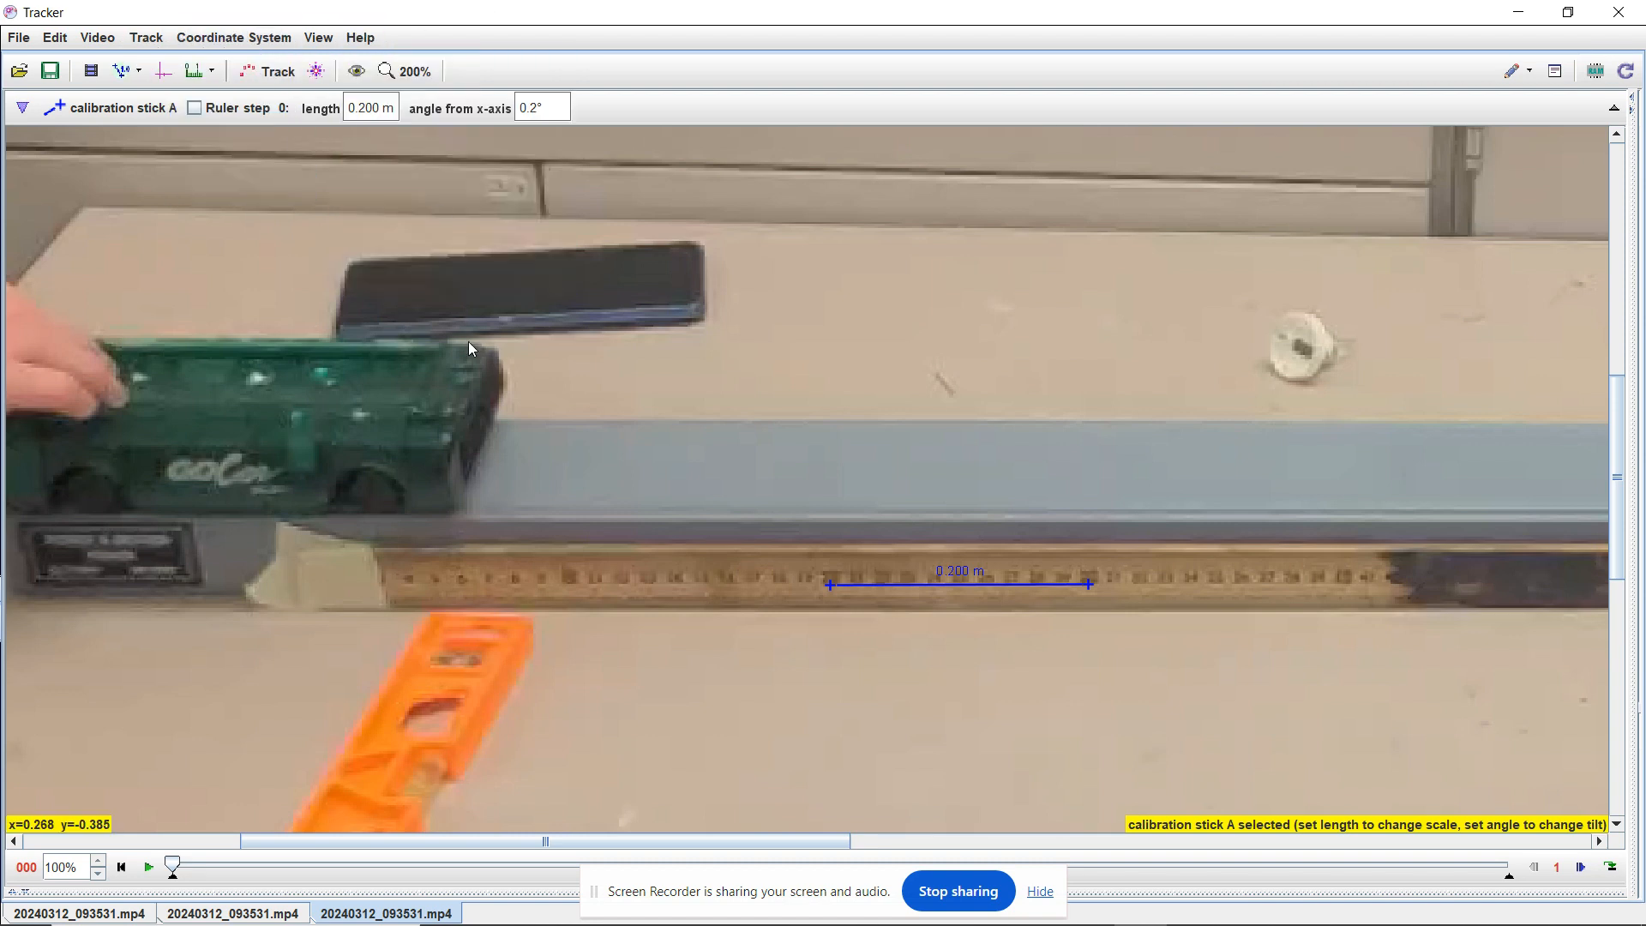
click(385, 74)
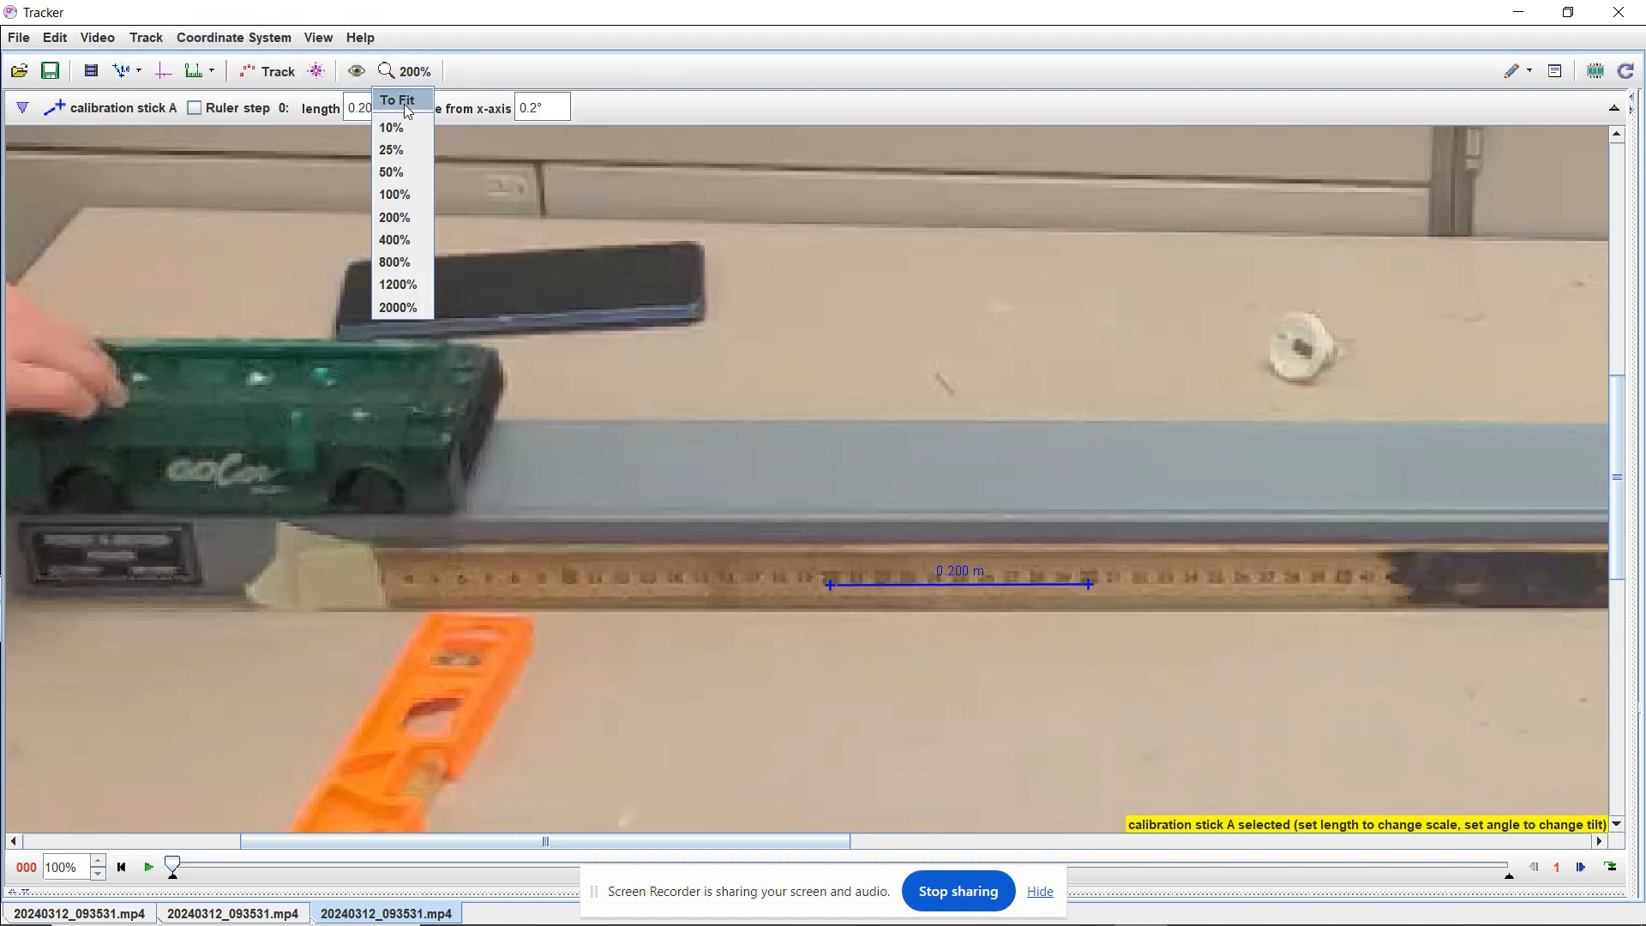
click(409, 101)
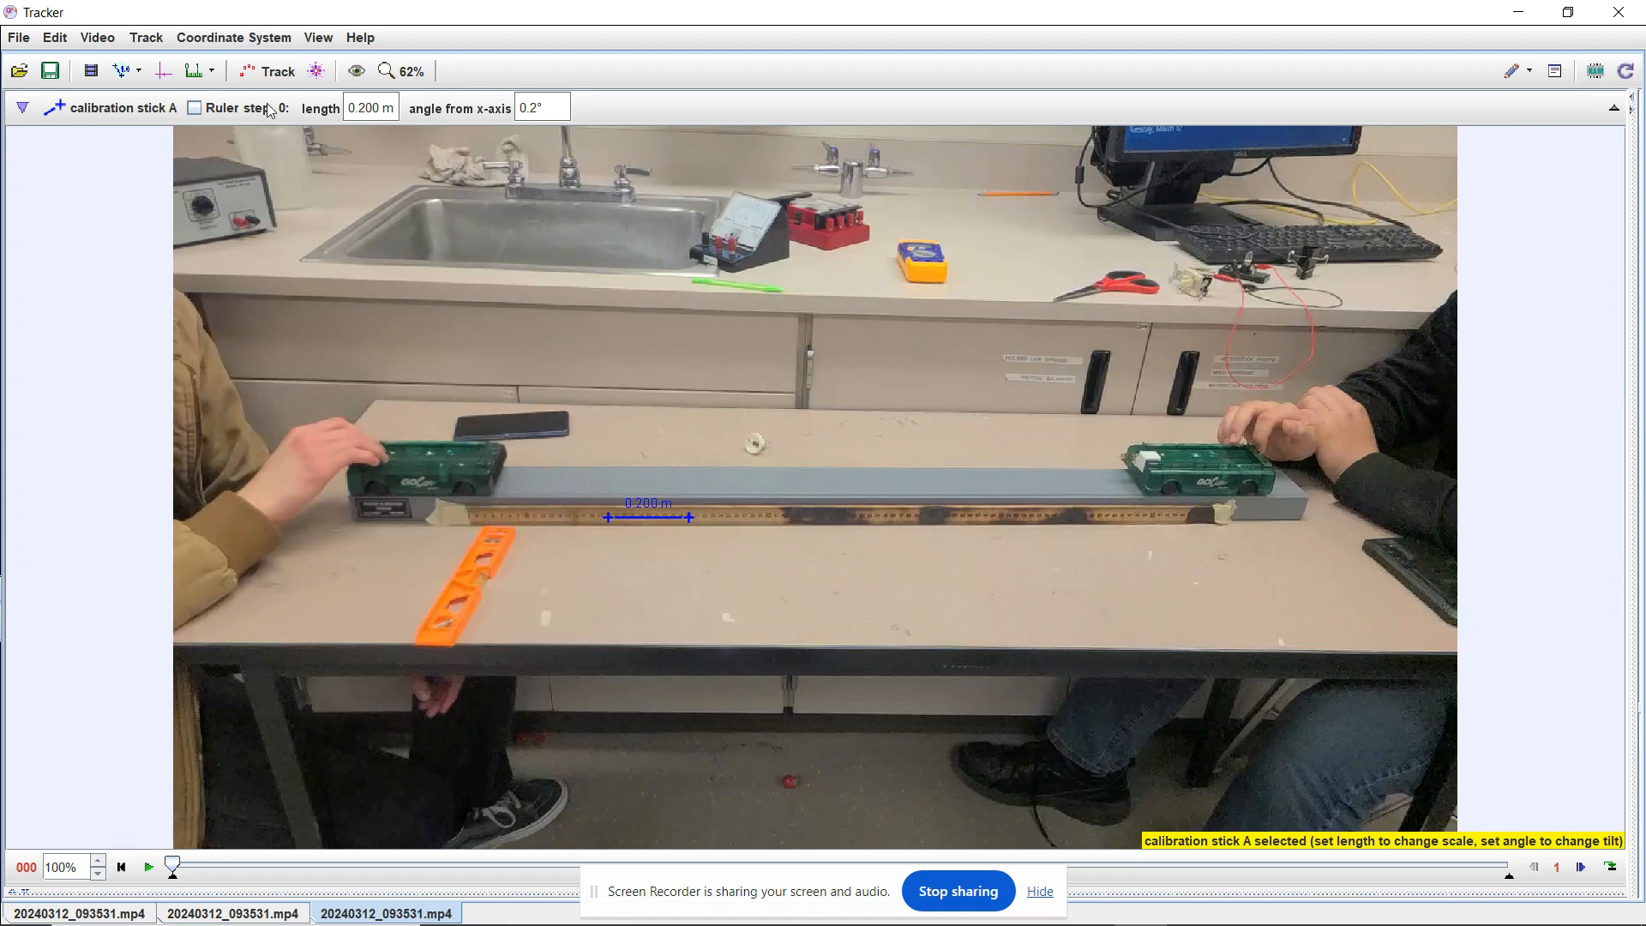
click(164, 74)
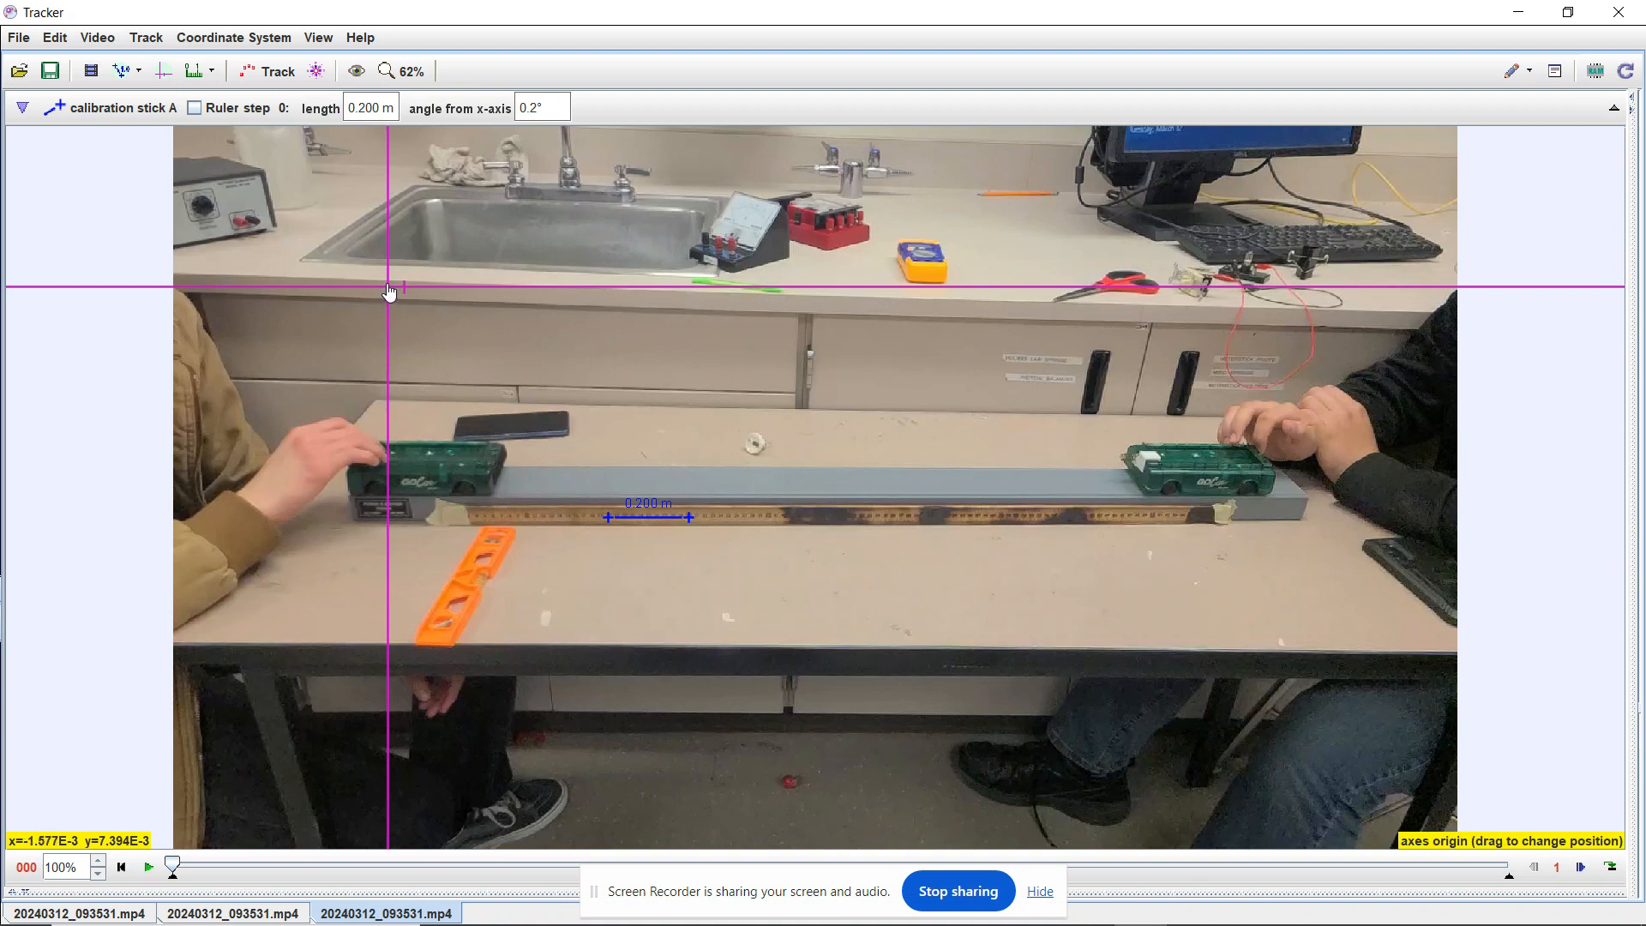
Move the axes origin onto the middle of the track
drag(391, 288, 1189, 481)
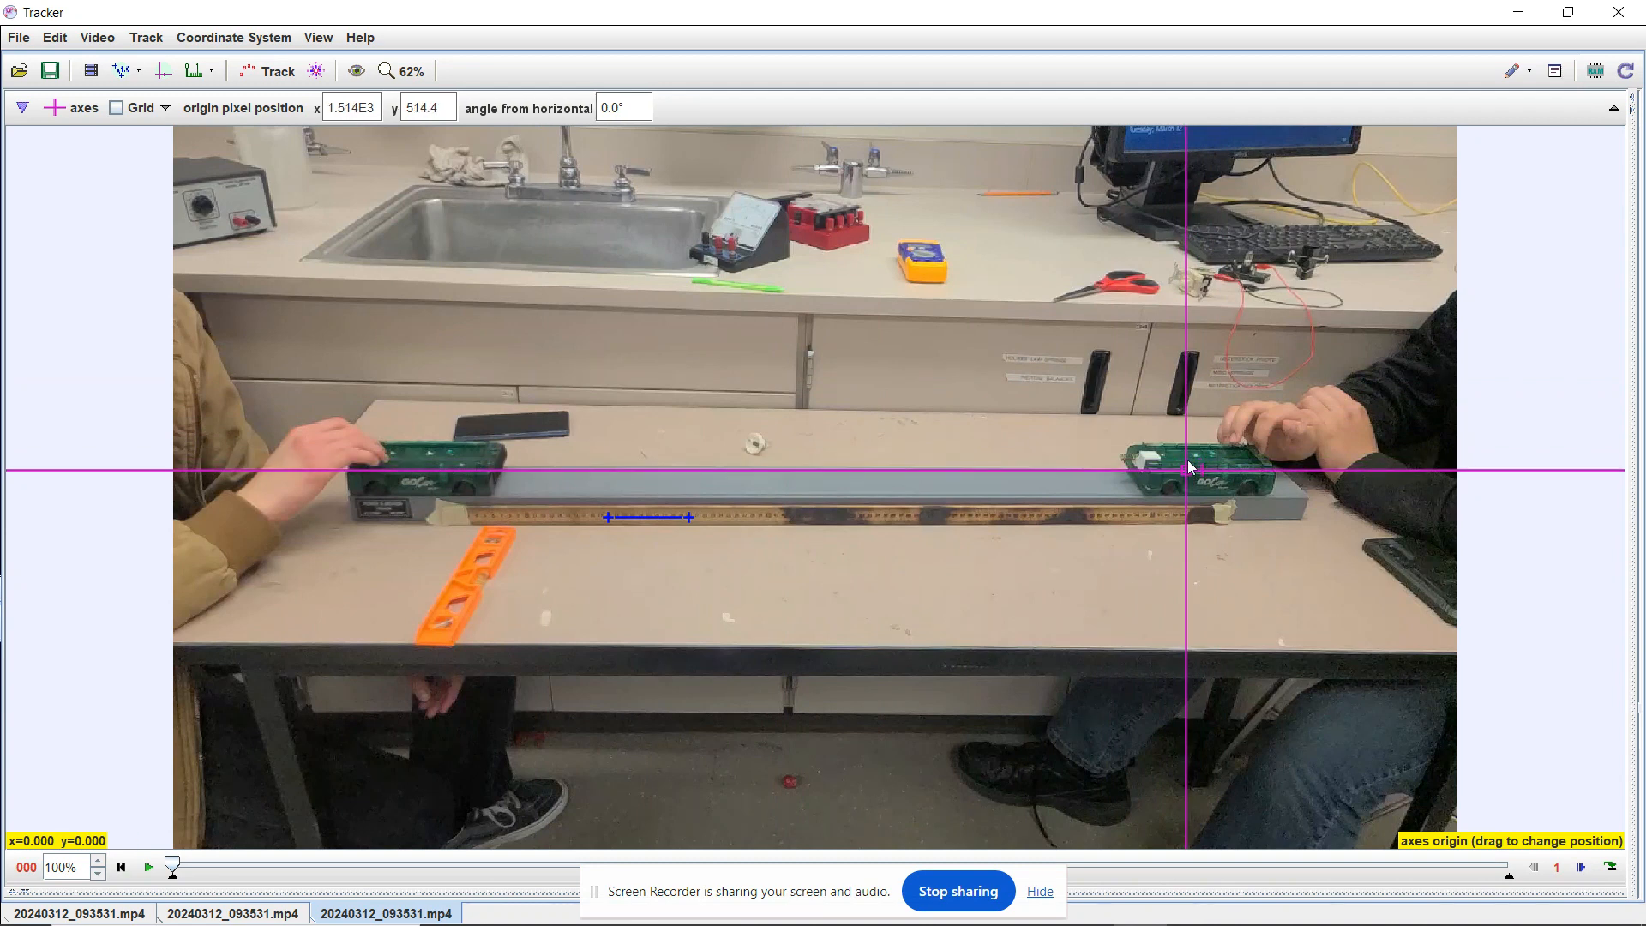
drag(1190, 480, 805, 487)
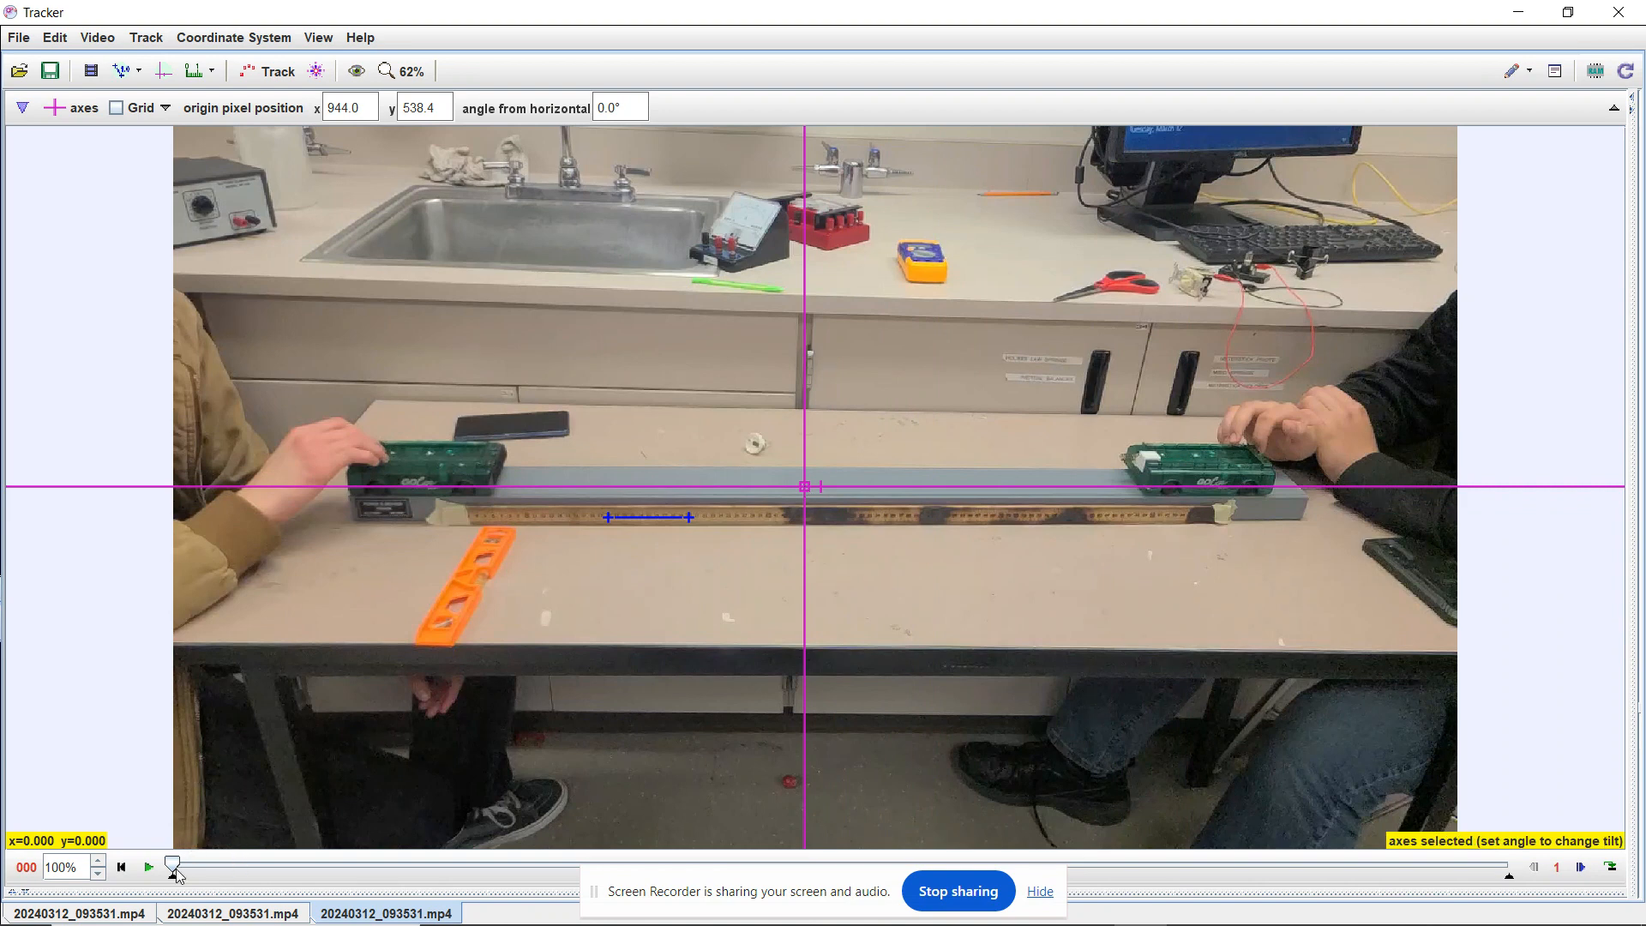
Advance to frame 374, where the carts meet, and place the axes origin in the gap between the two carts
drag(173, 868, 838, 880)
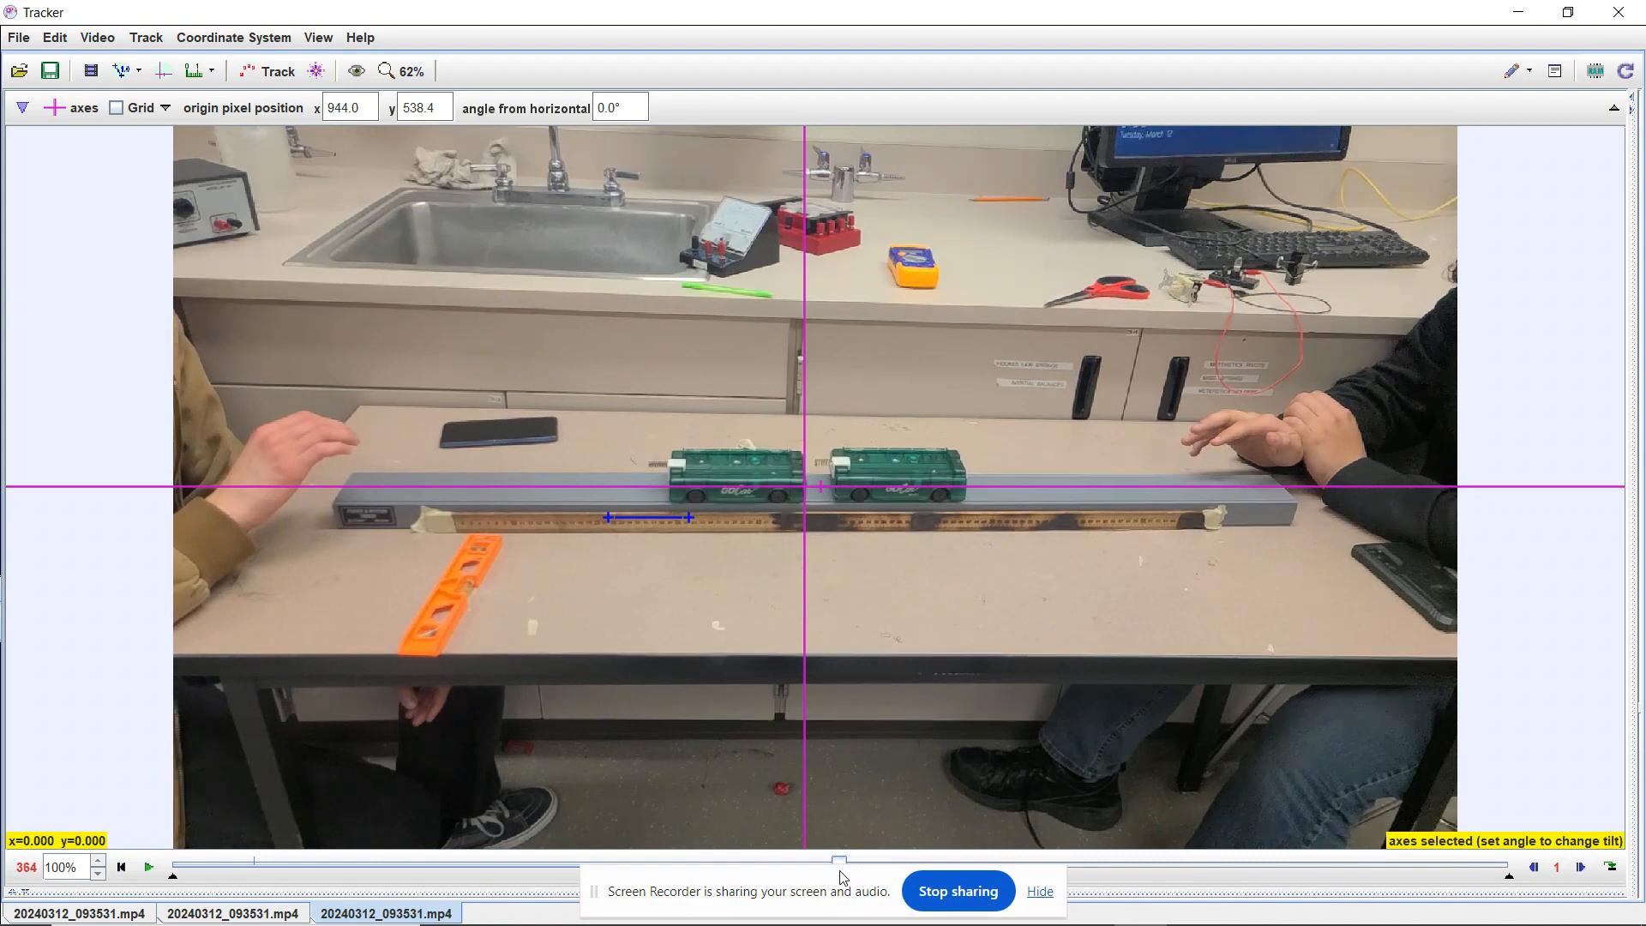
click(1533, 868)
click(1533, 868)
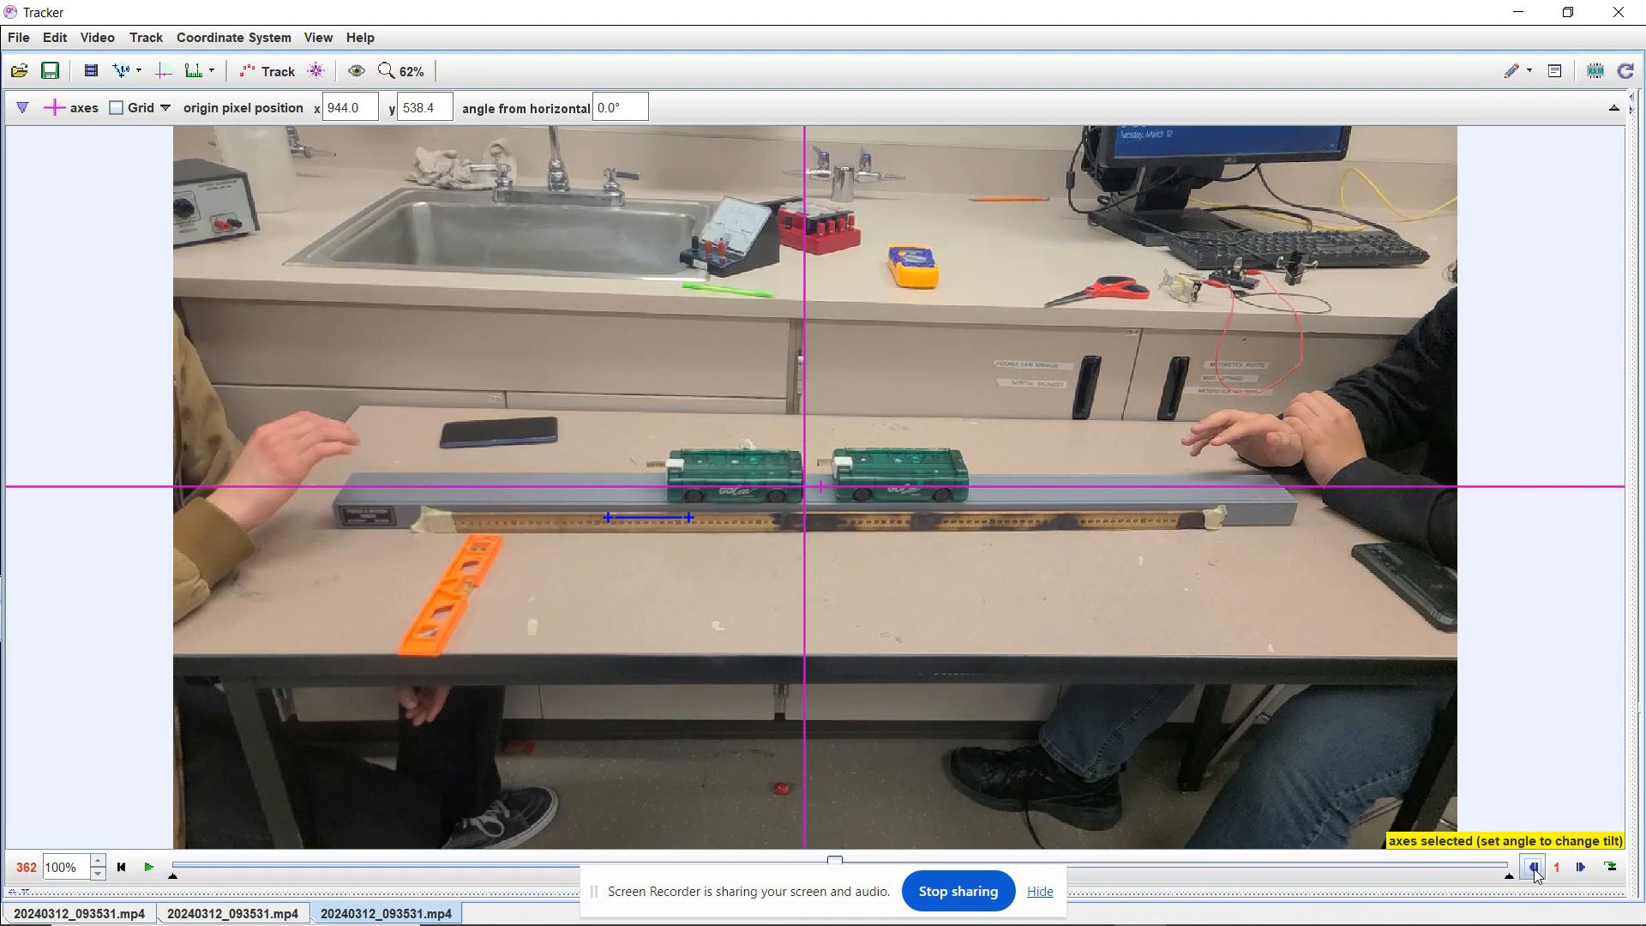
click(1535, 870)
click(1534, 869)
click(1534, 869)
click(1535, 869)
click(1534, 869)
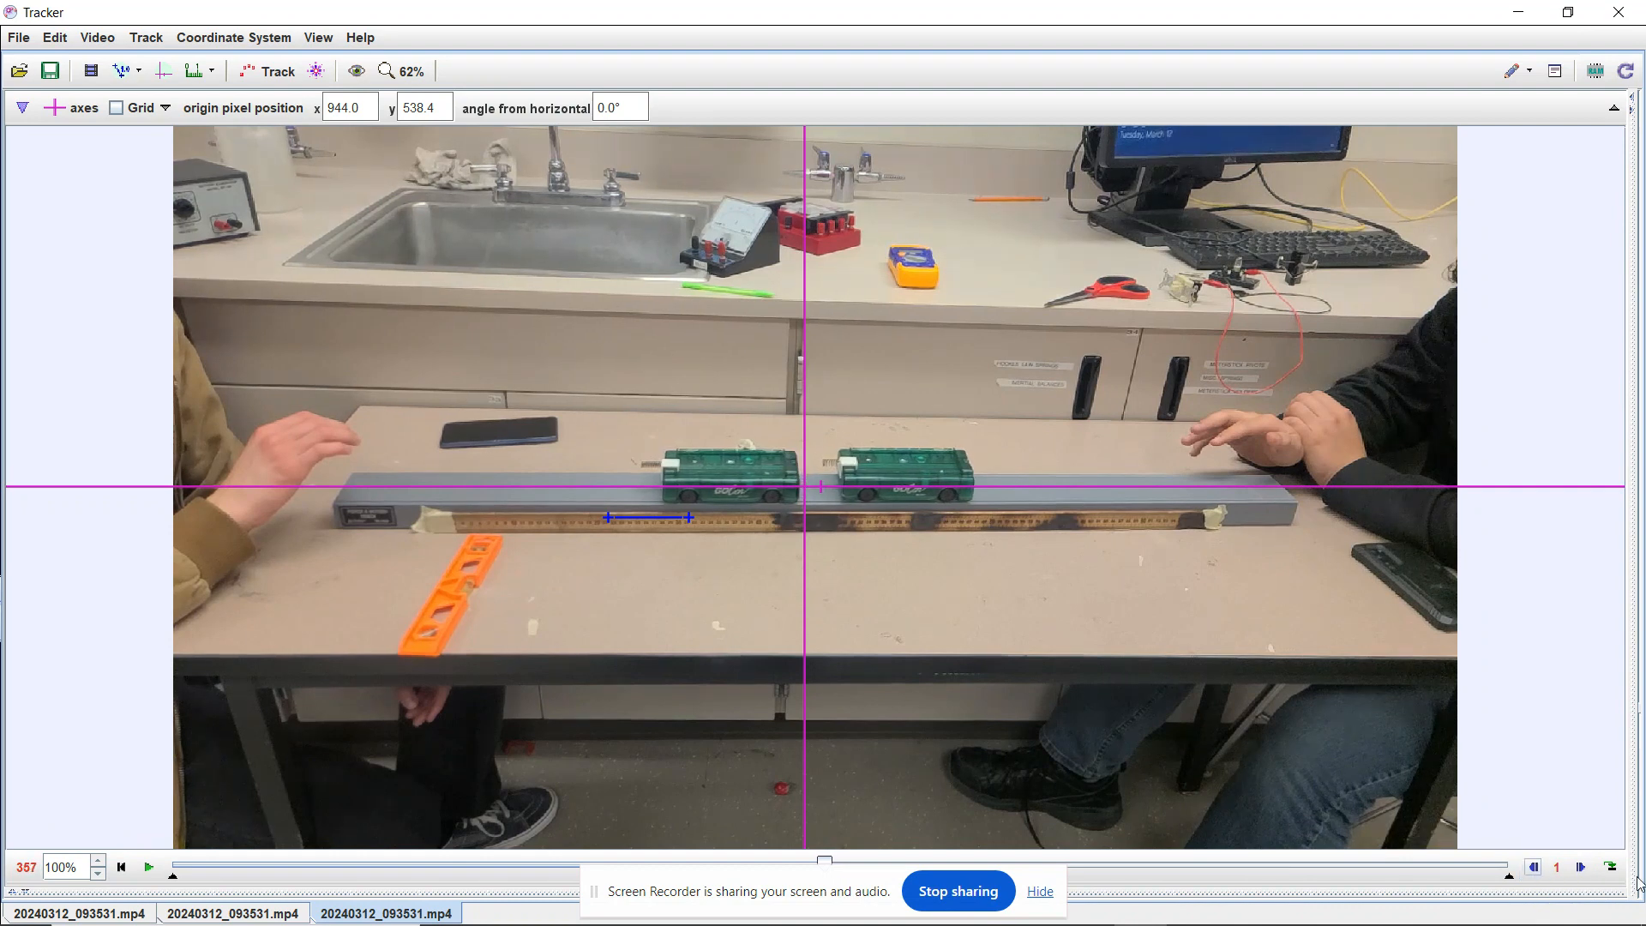
click(1580, 868)
click(1579, 868)
click(1579, 868)
click(1580, 867)
click(1580, 867)
click(1580, 867)
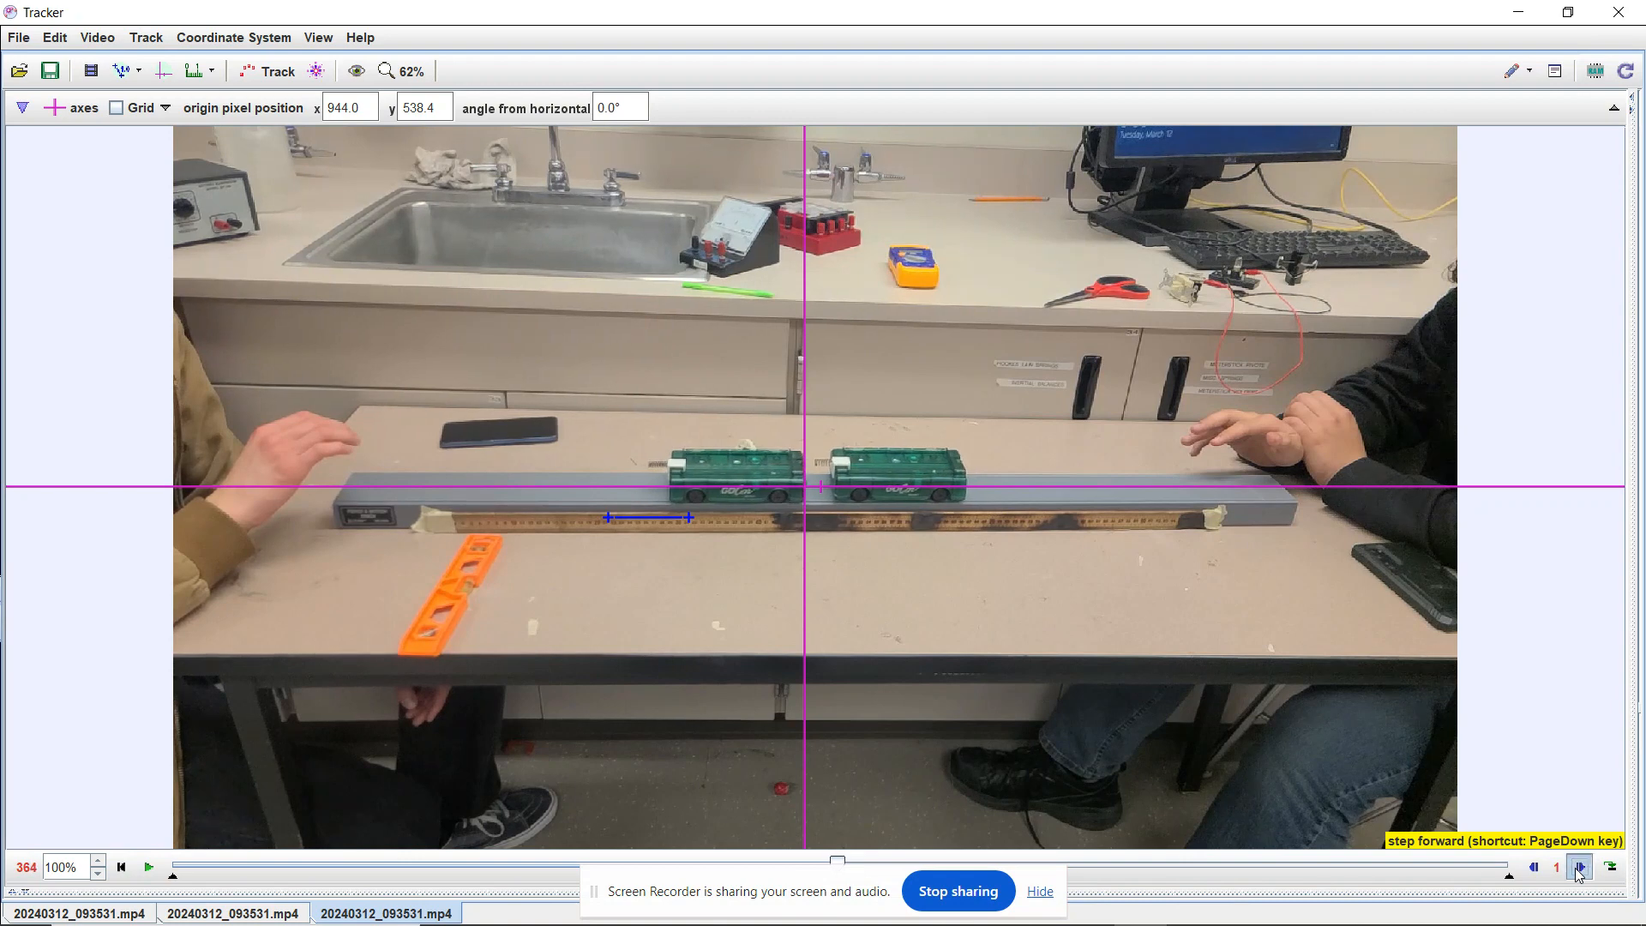
click(1580, 867)
click(1579, 868)
click(1579, 868)
click(1580, 868)
click(1580, 867)
click(1579, 868)
click(1580, 868)
click(1580, 868)
click(1580, 868)
click(1579, 867)
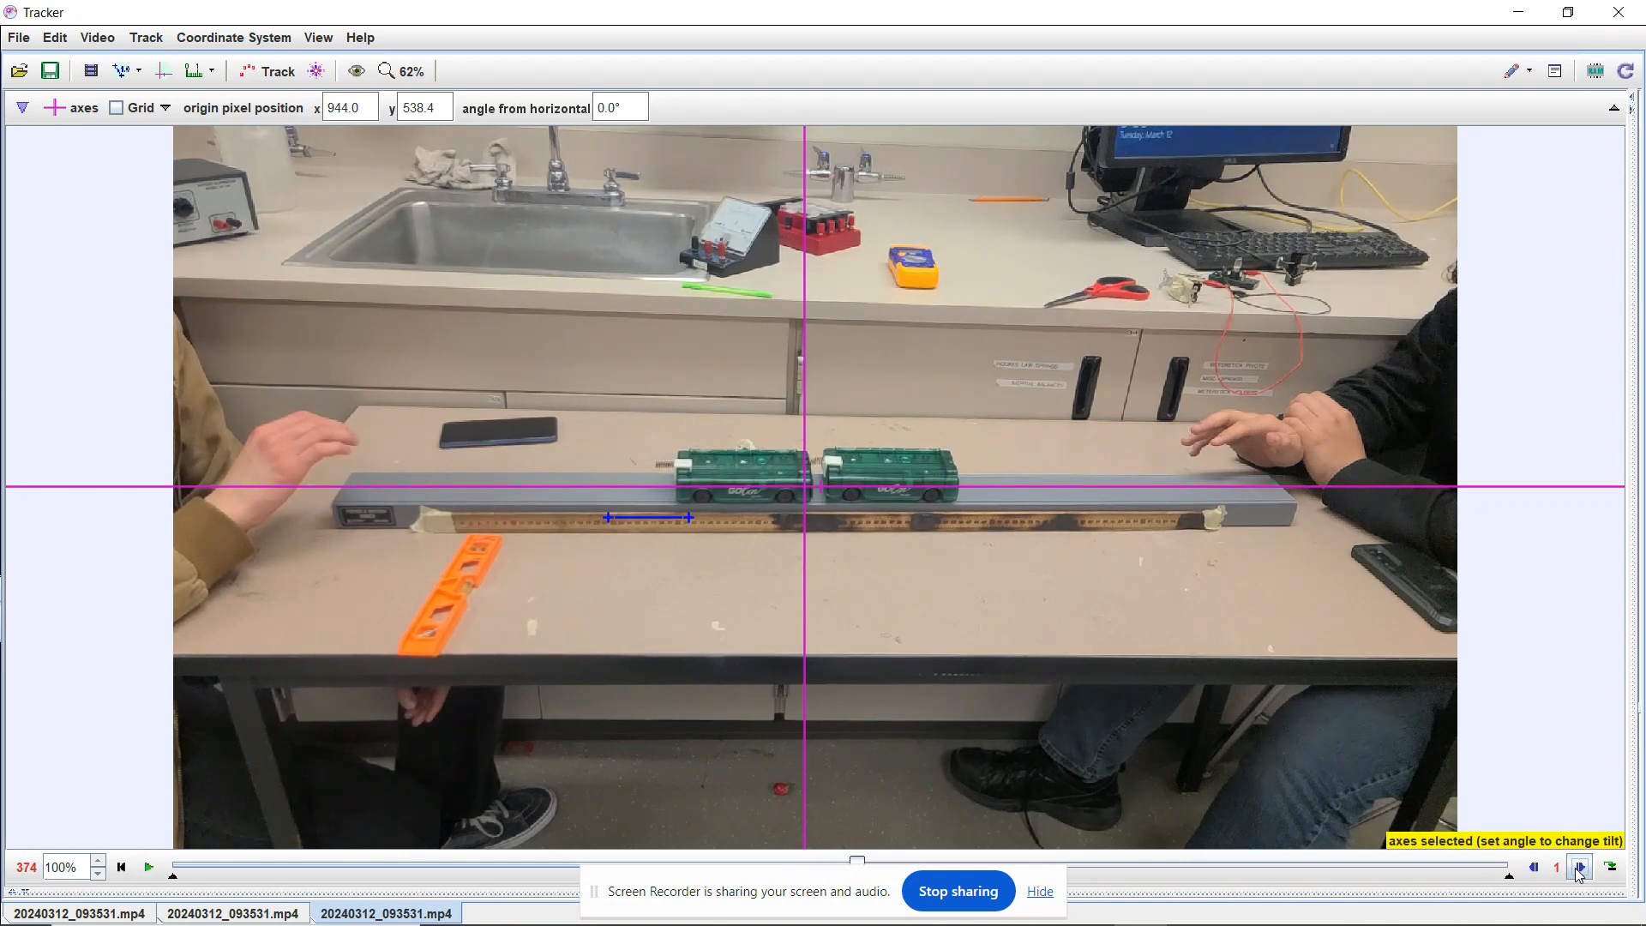
drag(806, 490, 819, 473)
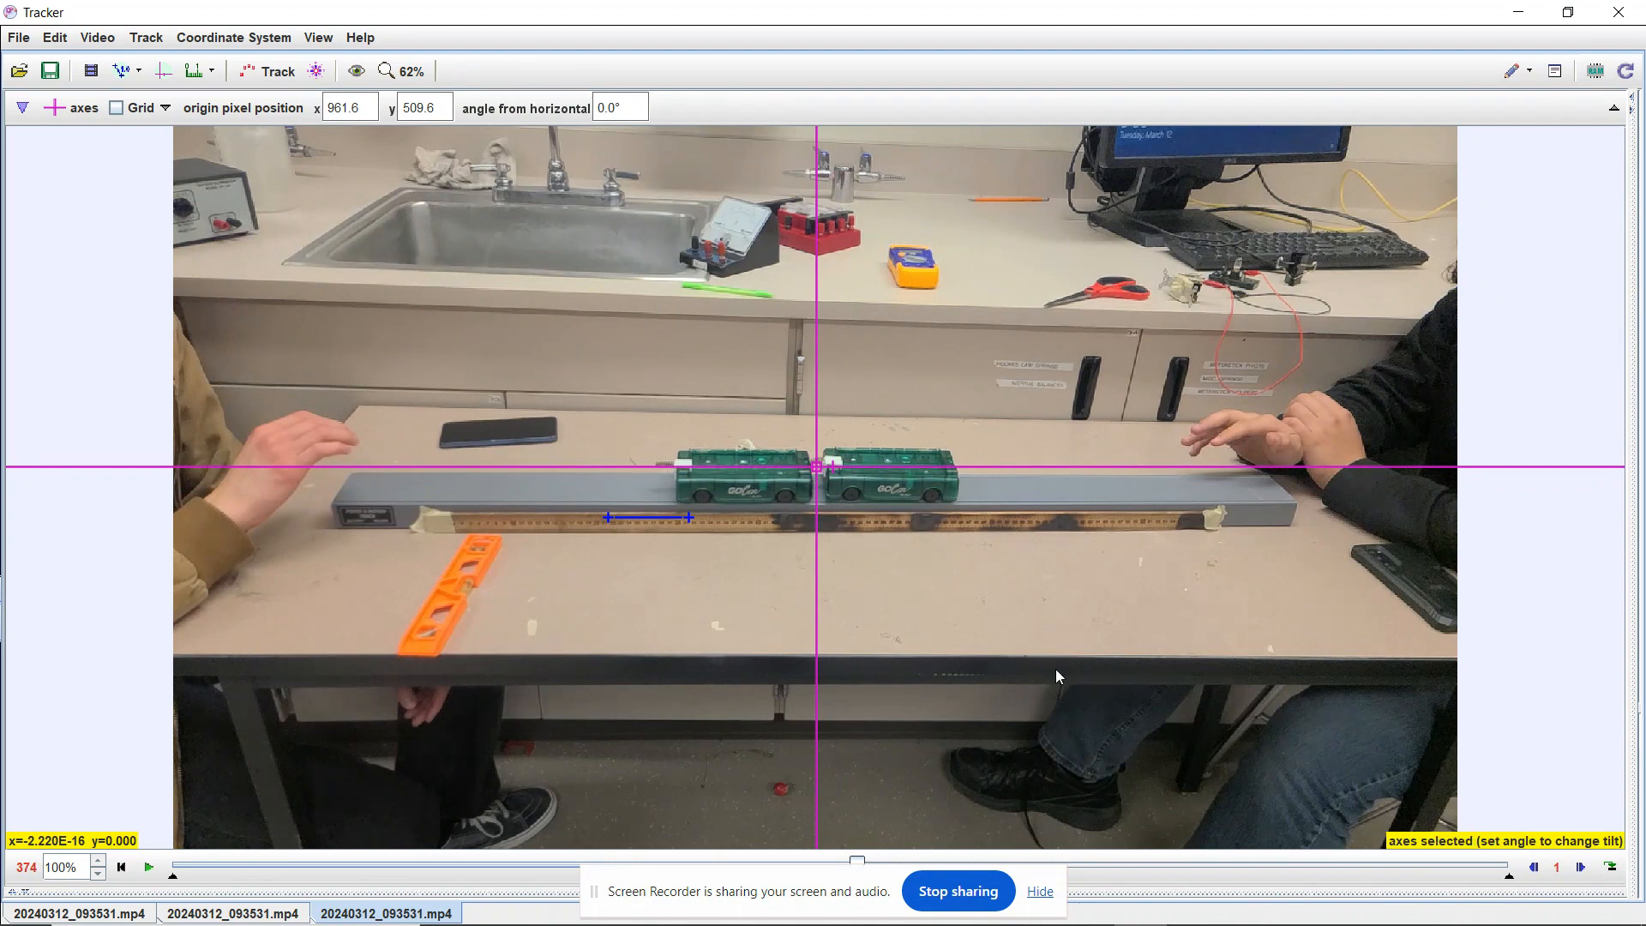
Trim the clip to start at frame 139 and end at frame 592, and return to its first frame
click(123, 867)
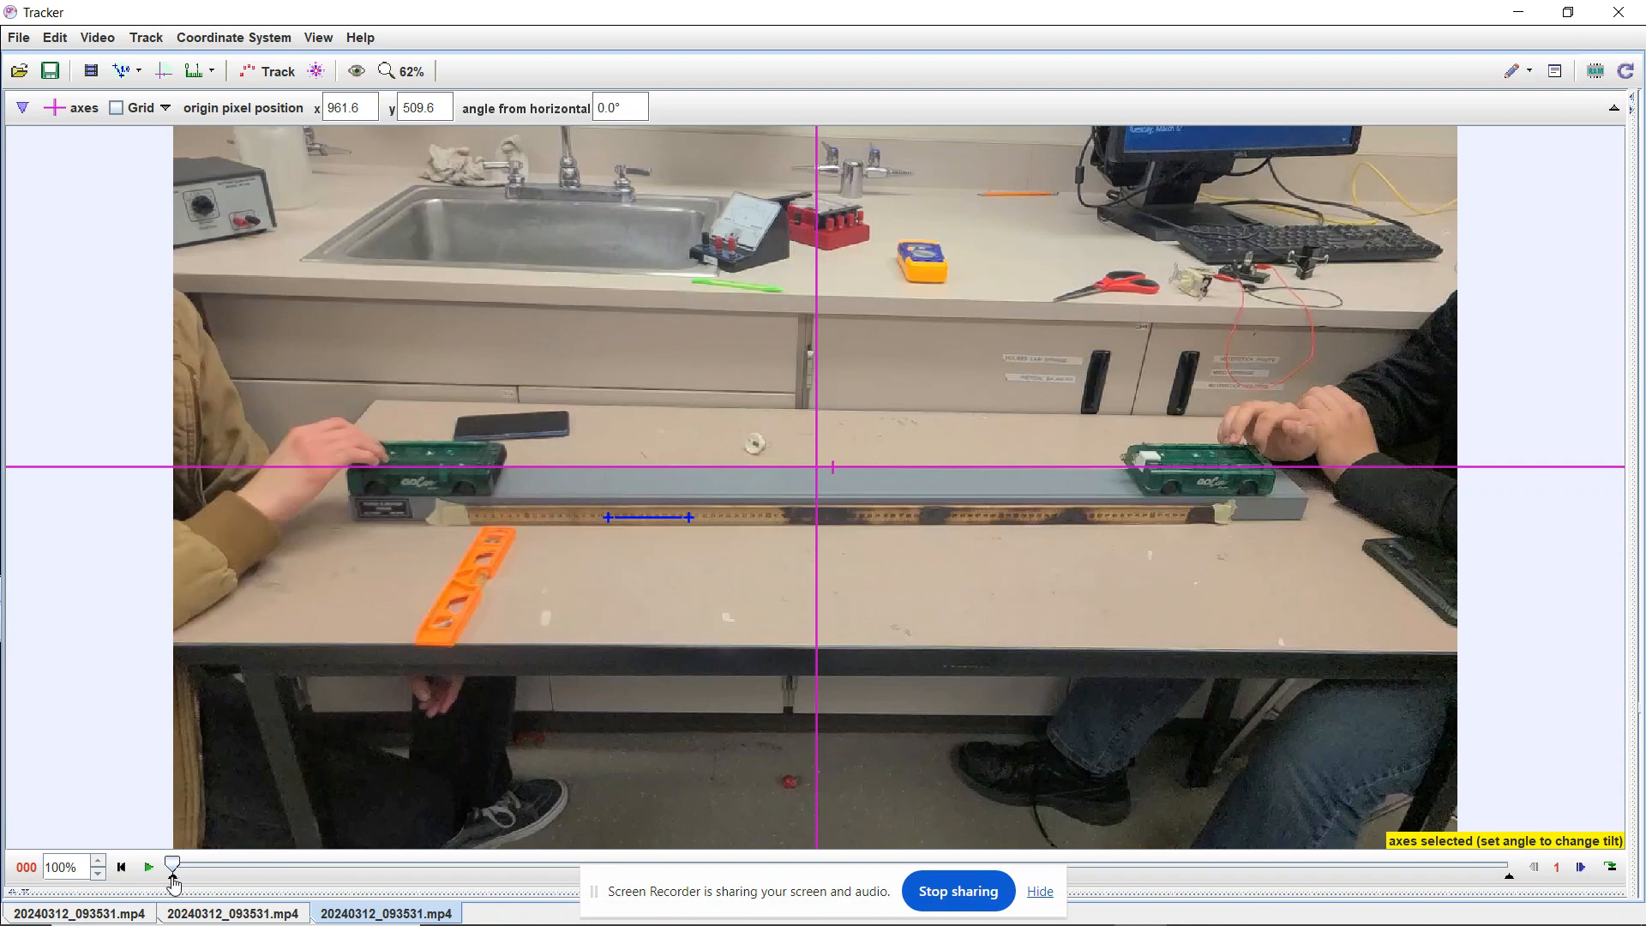
drag(174, 883, 429, 875)
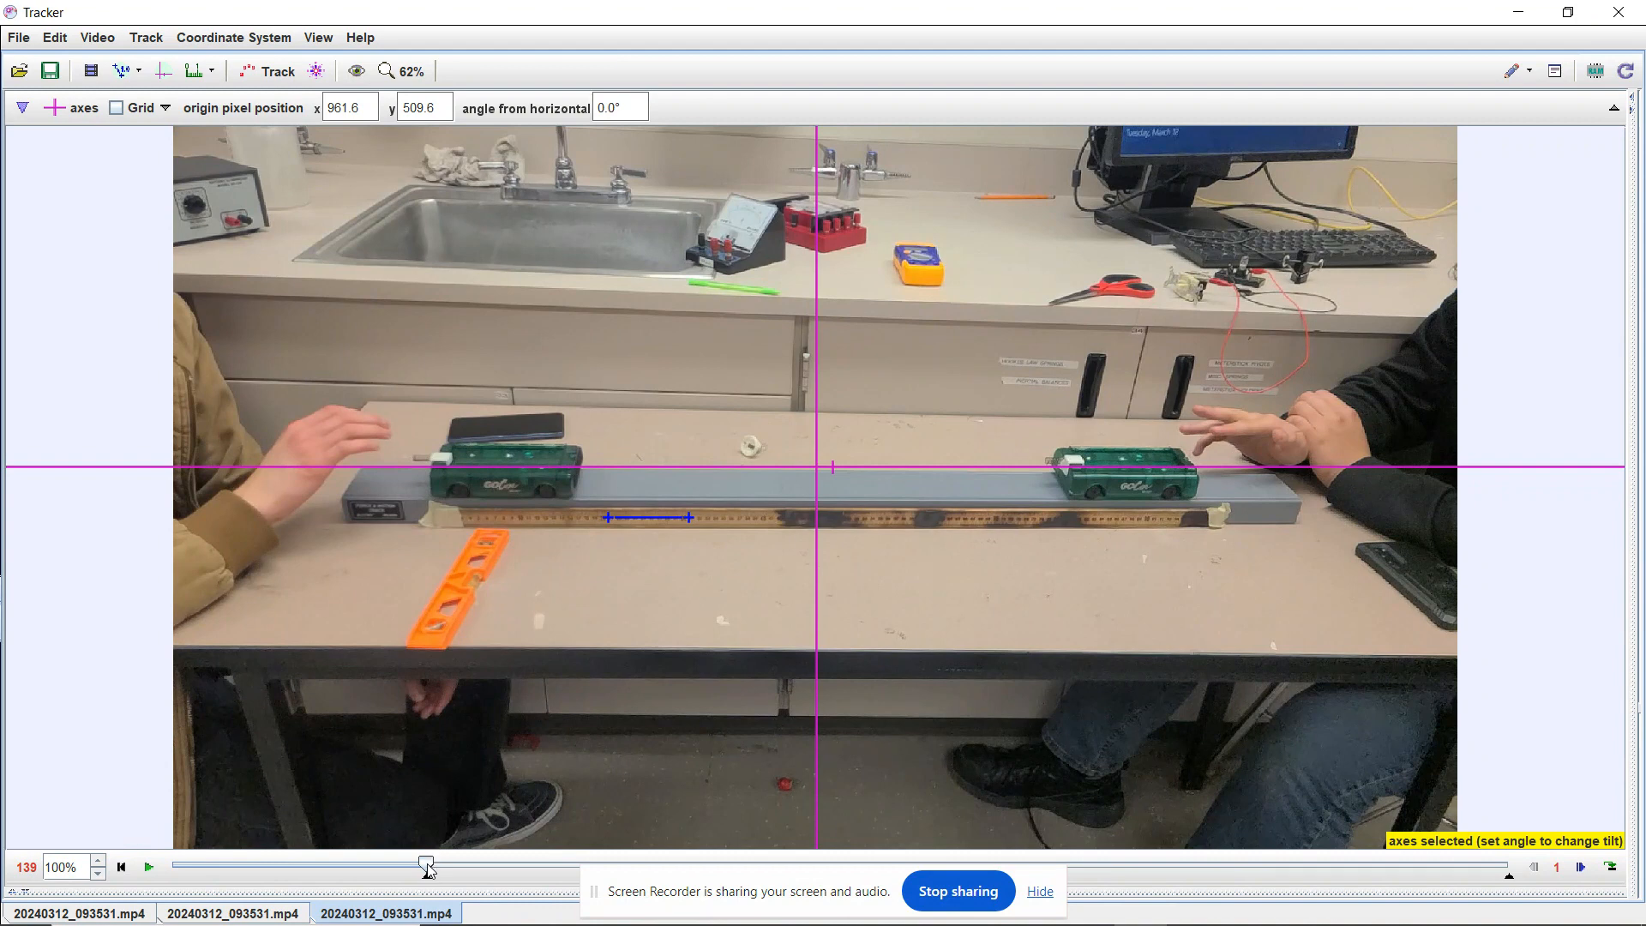
drag(427, 870, 690, 862)
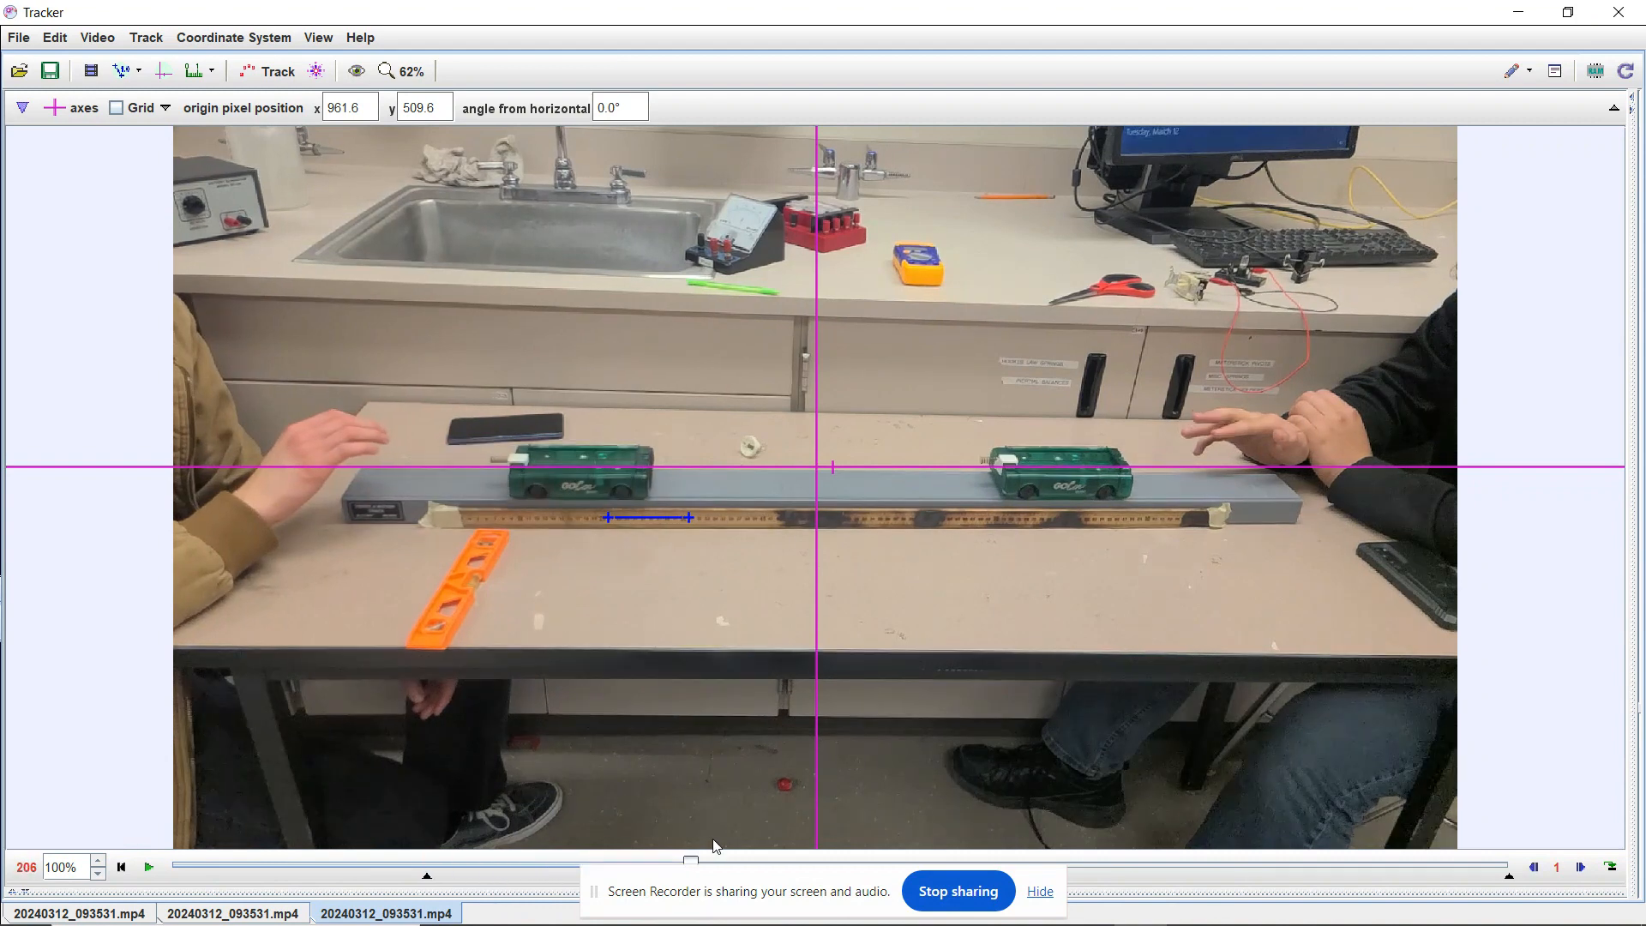
mouse_move(790, 848)
mouse_down()
mouse_move(994, 867)
mouse_move(1111, 900)
mouse_move(1253, 863)
mouse_up()
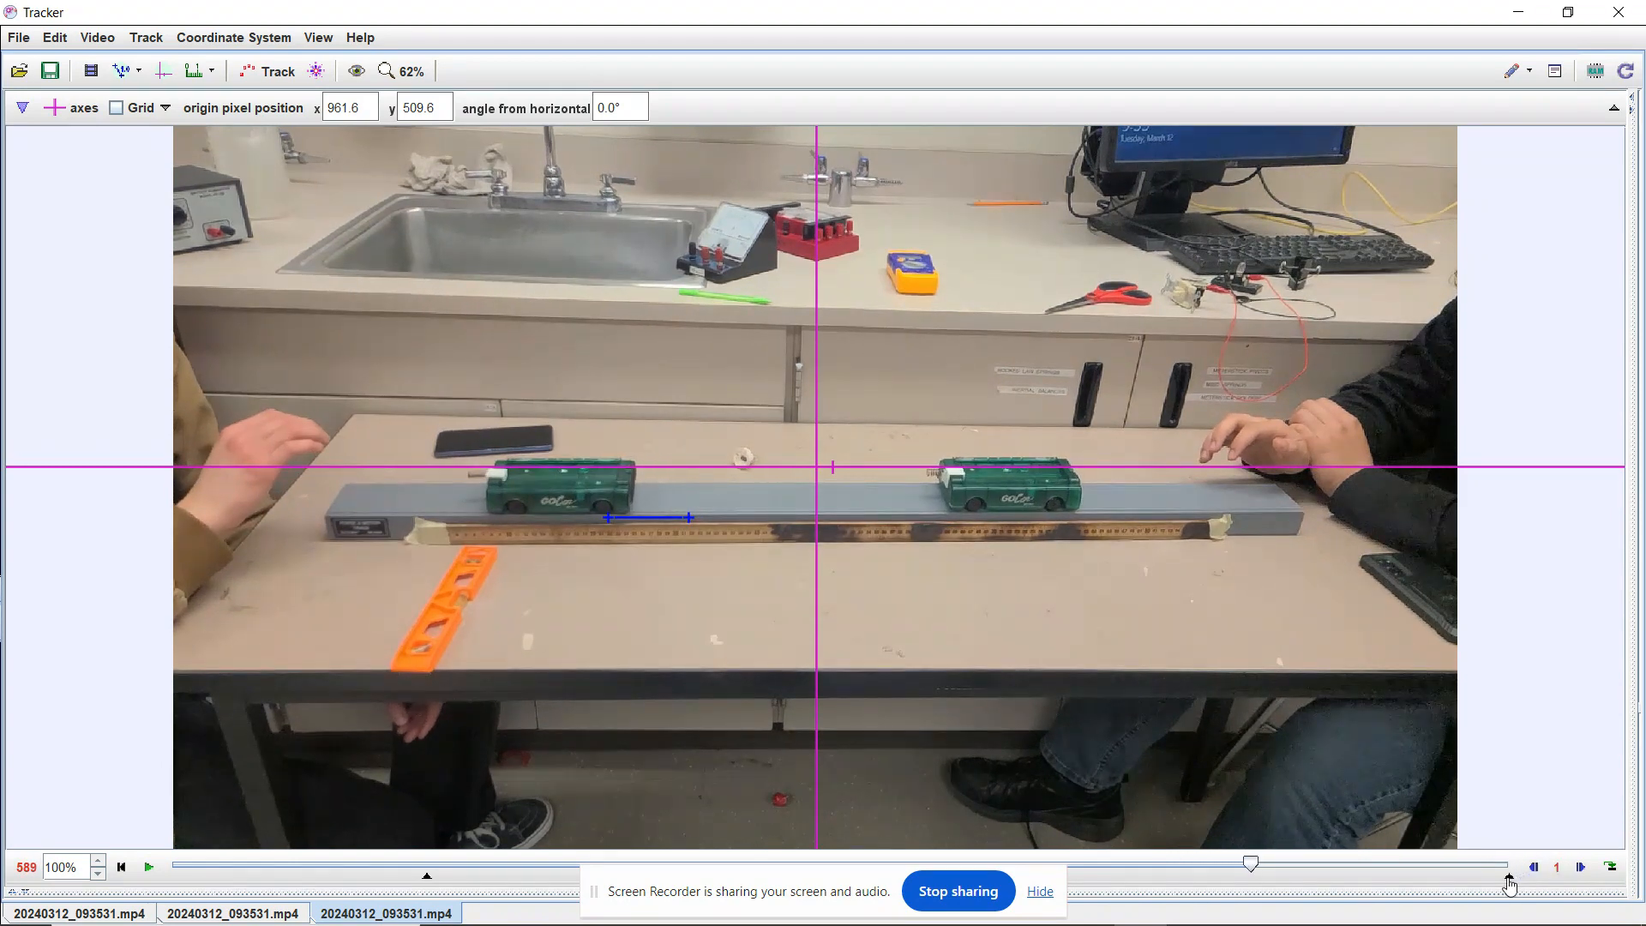
mouse_move(1508, 878)
mouse_down()
mouse_move(1223, 860)
mouse_move(1256, 883)
mouse_up()
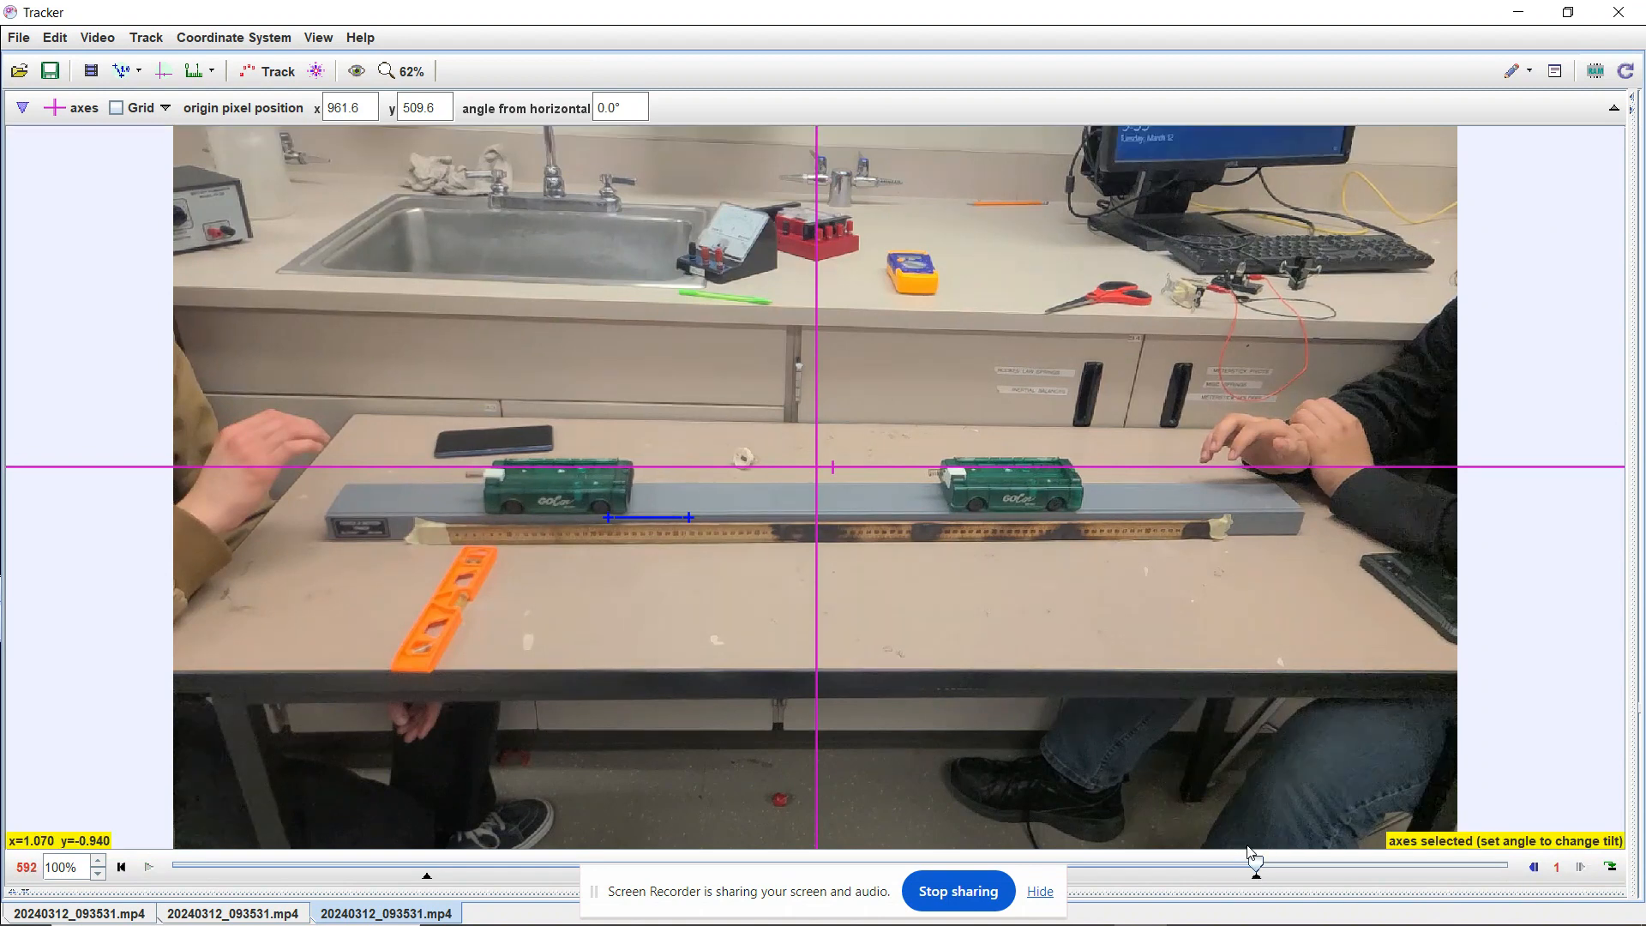
drag(1253, 864, 1137, 865)
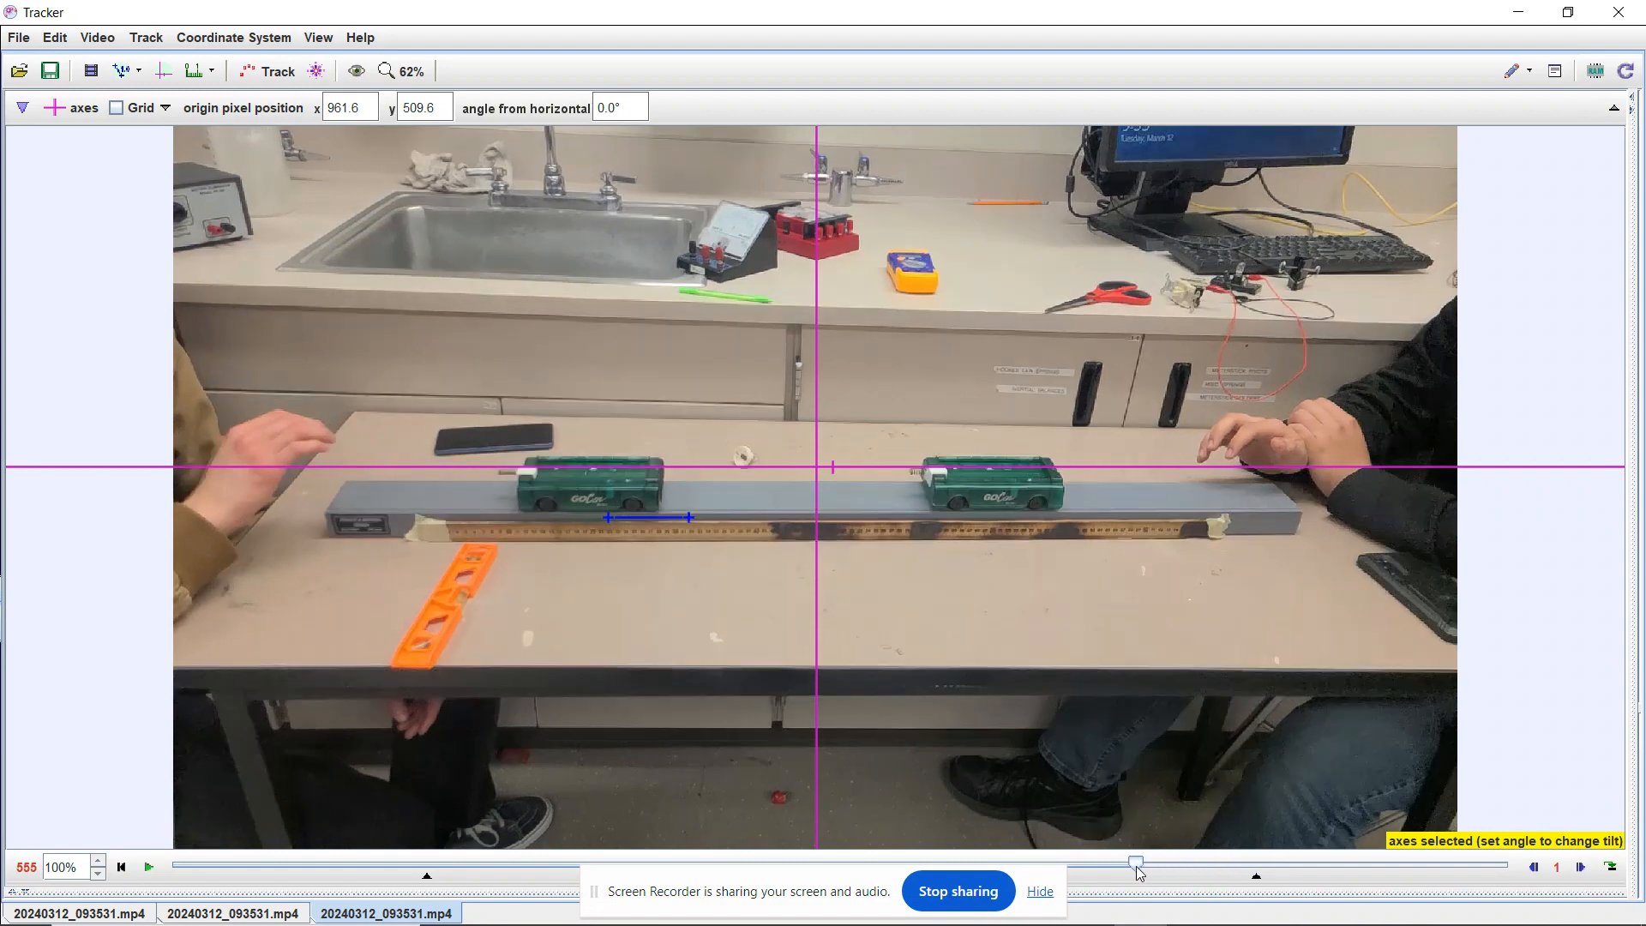
click(122, 868)
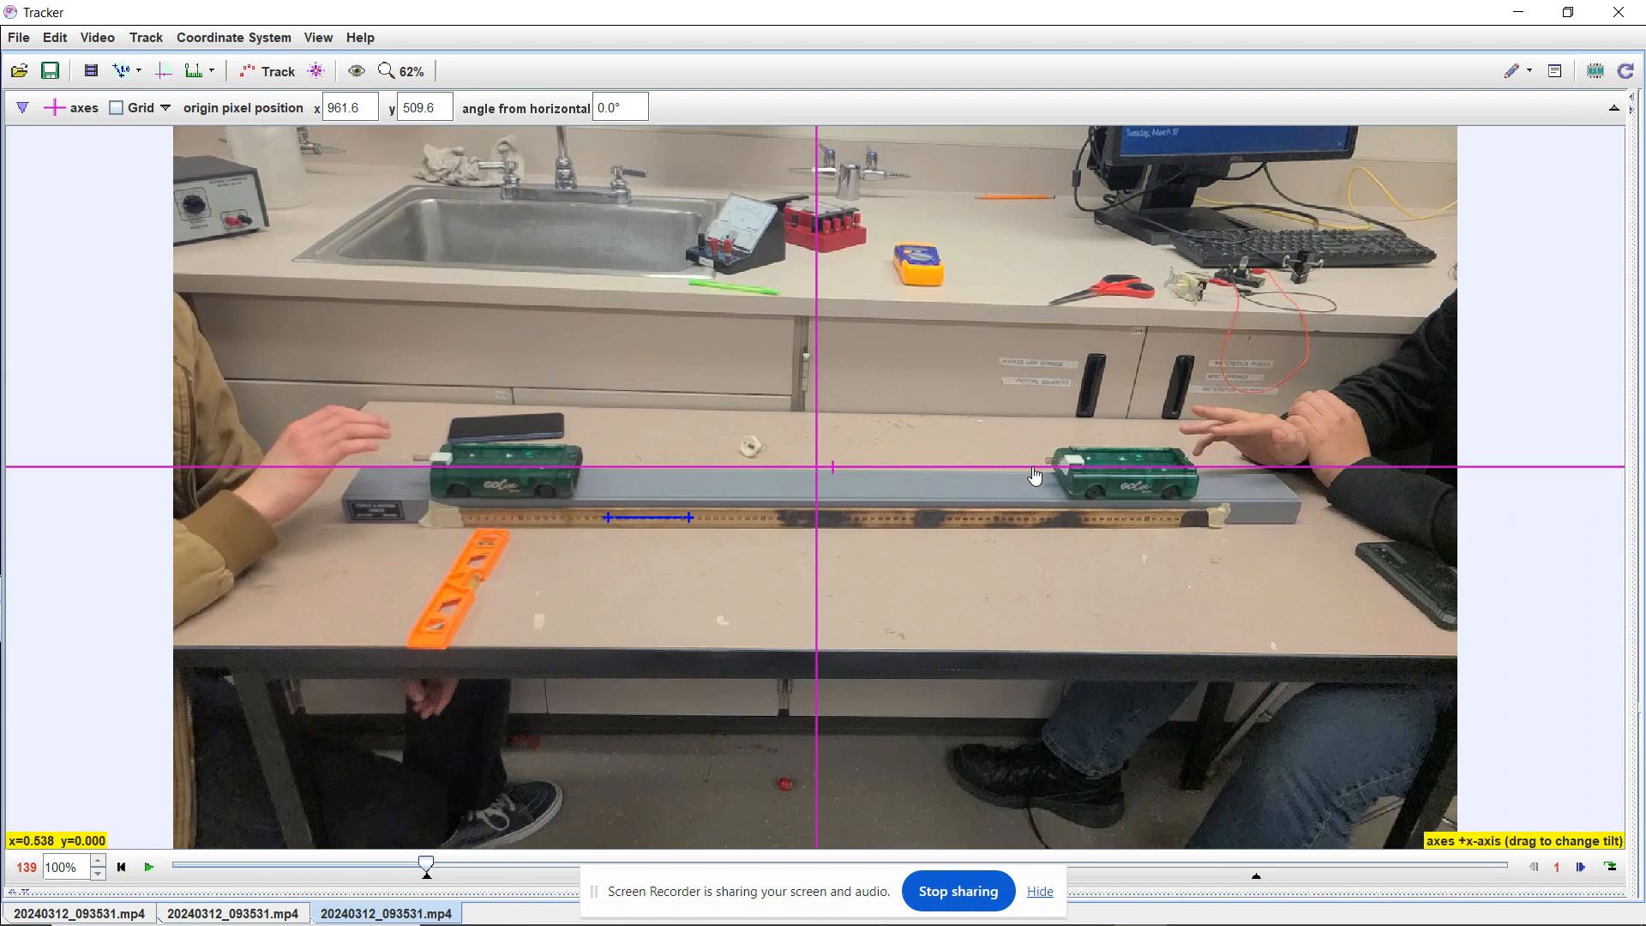
Set the axes' angle from horizontal to -0.5° to match the track's tilt
click(615, 108)
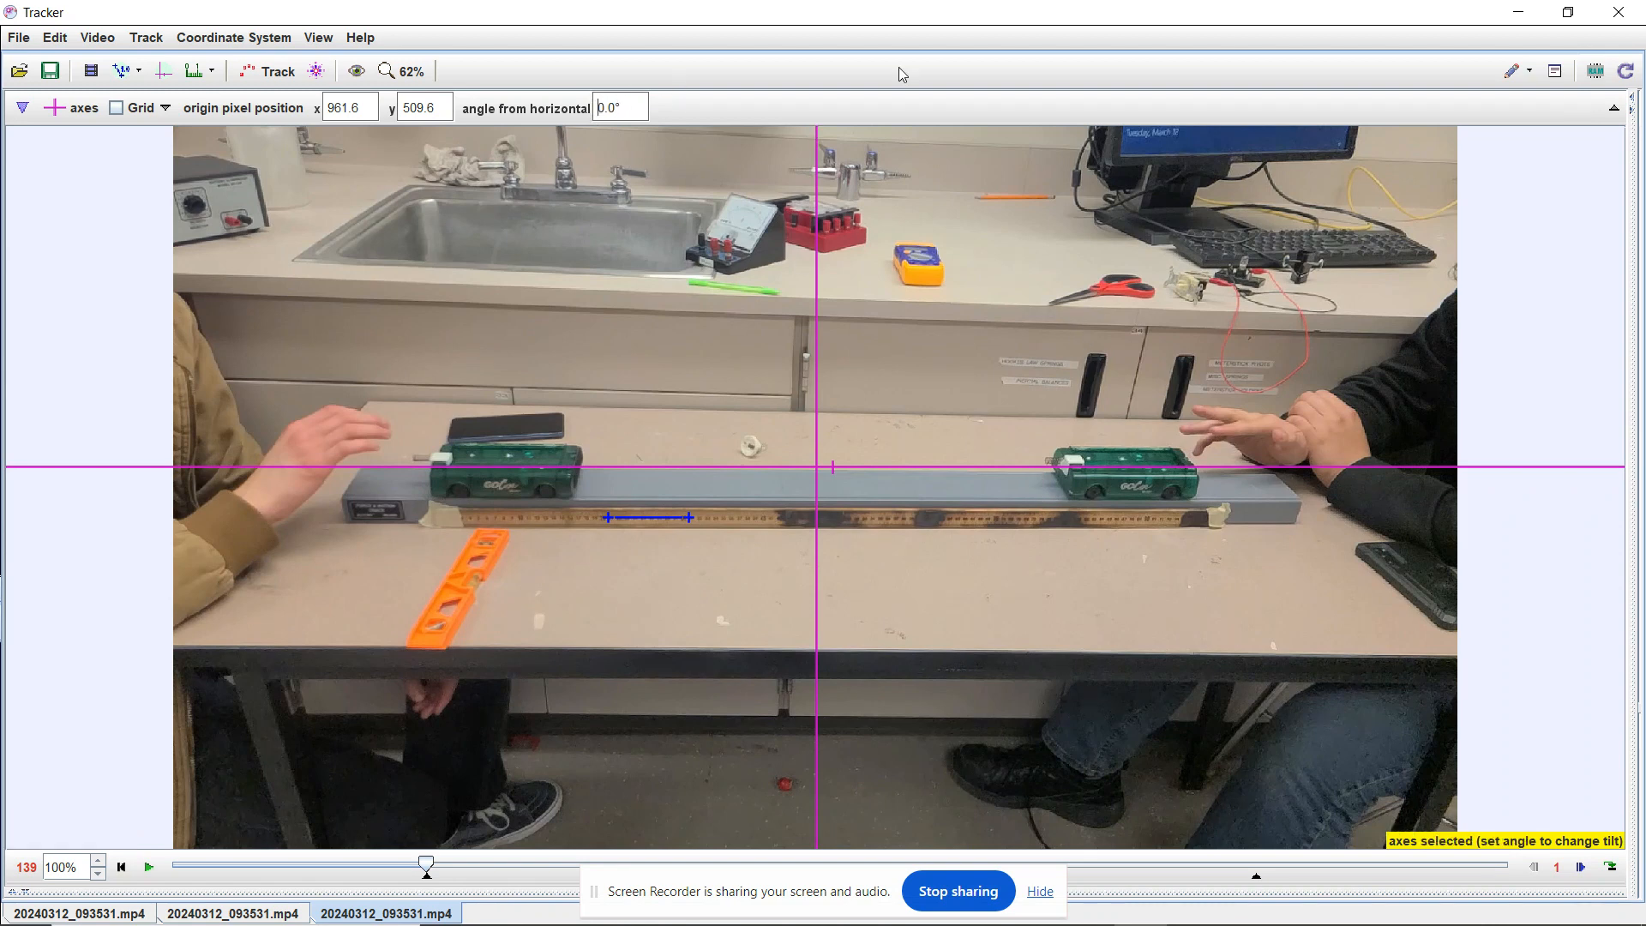
text(-)
key(BackSpace)
text(5)
key(Return)
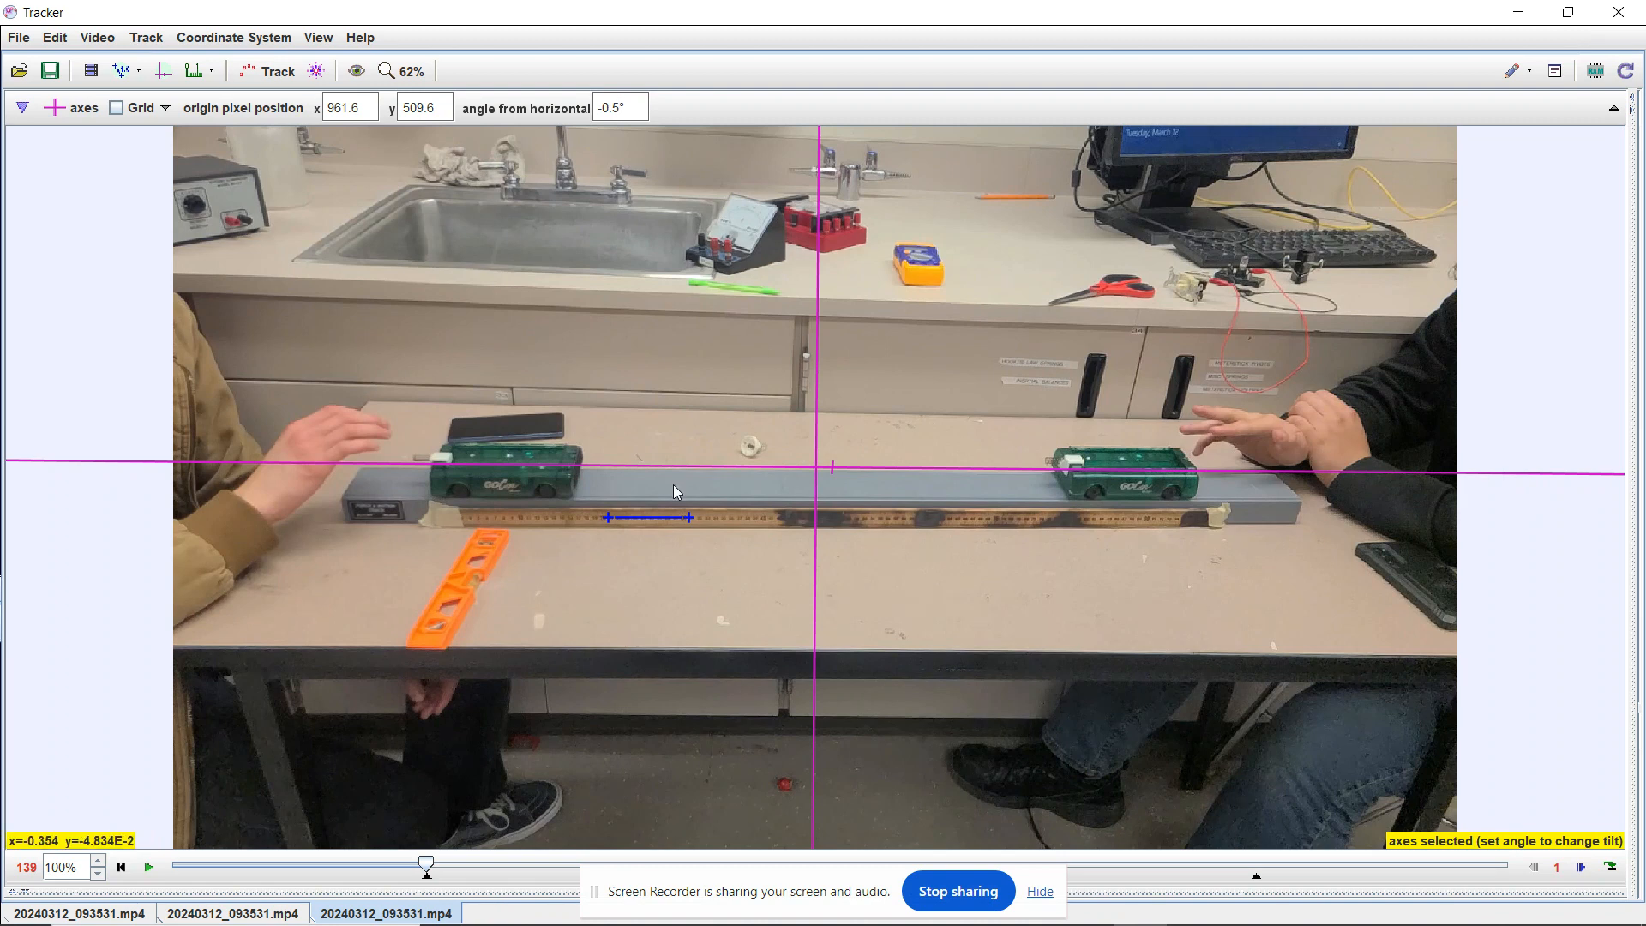
click(798, 468)
Set the clip's frame rate to 240 frames per second in the clip settings
click(144, 39)
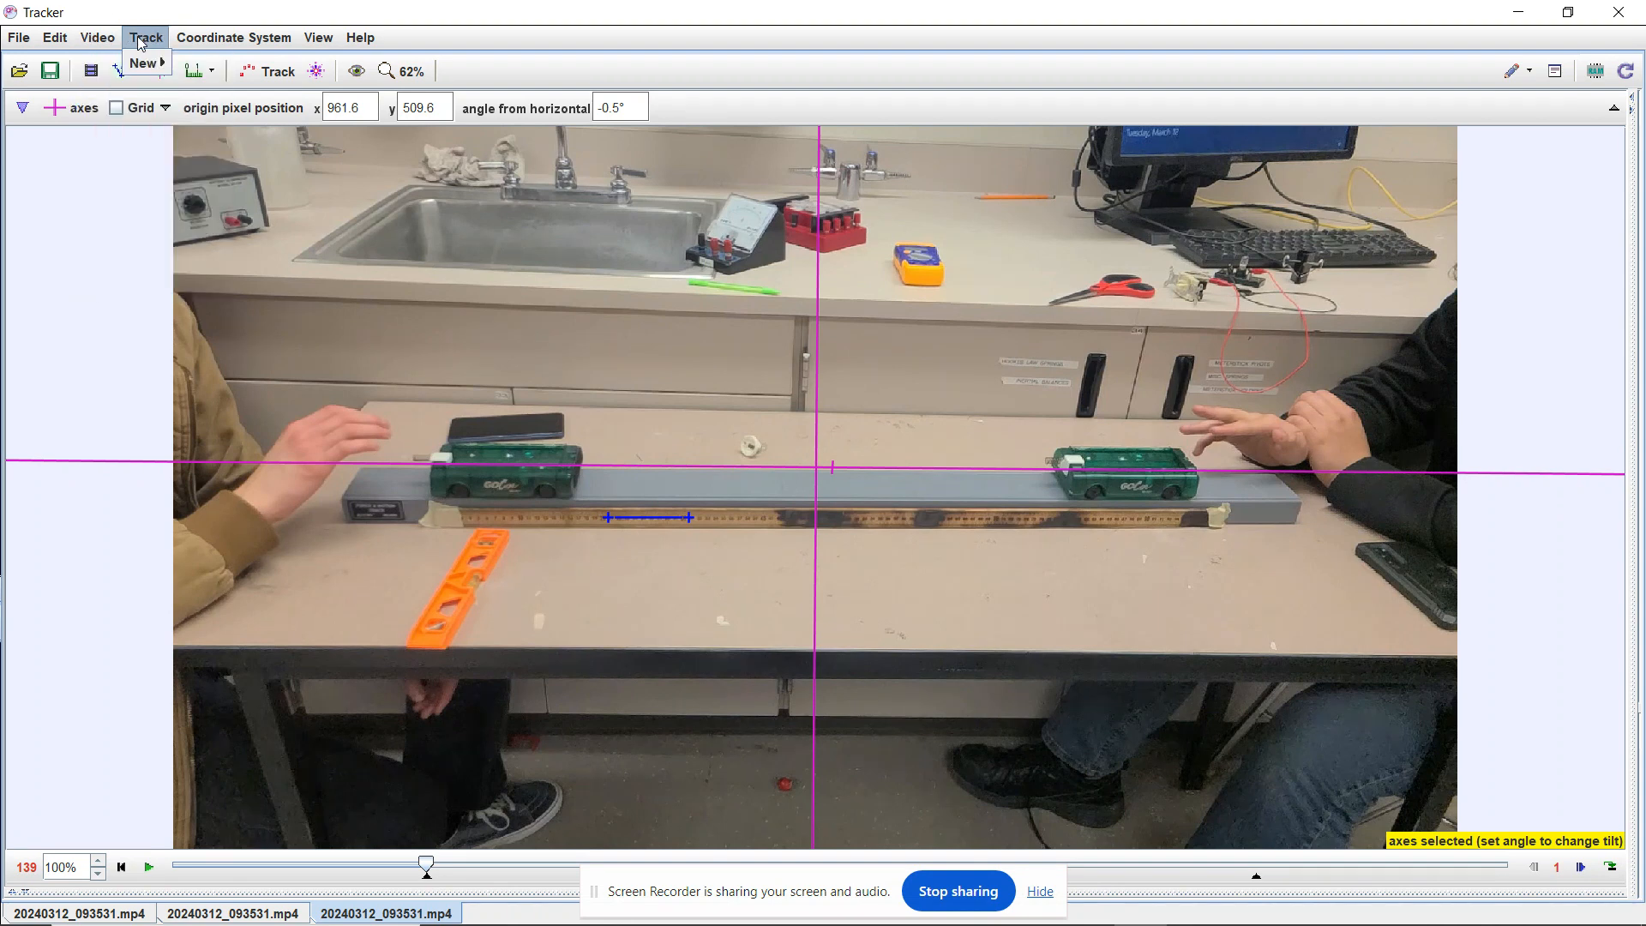
mouse_move(99, 39)
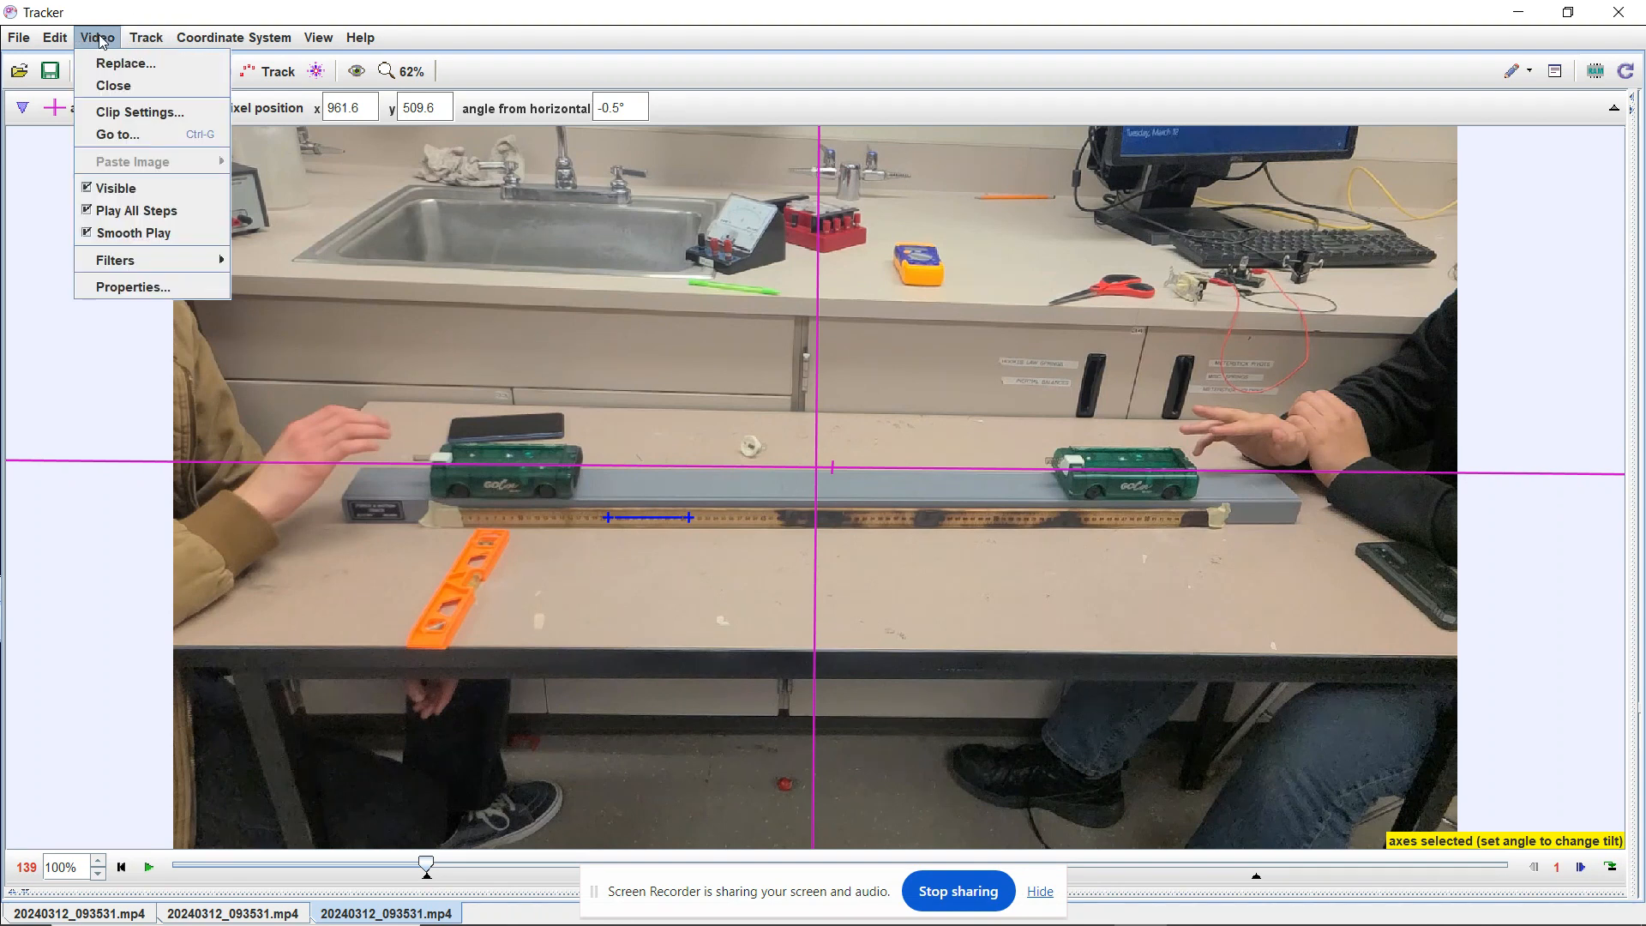
click(108, 125)
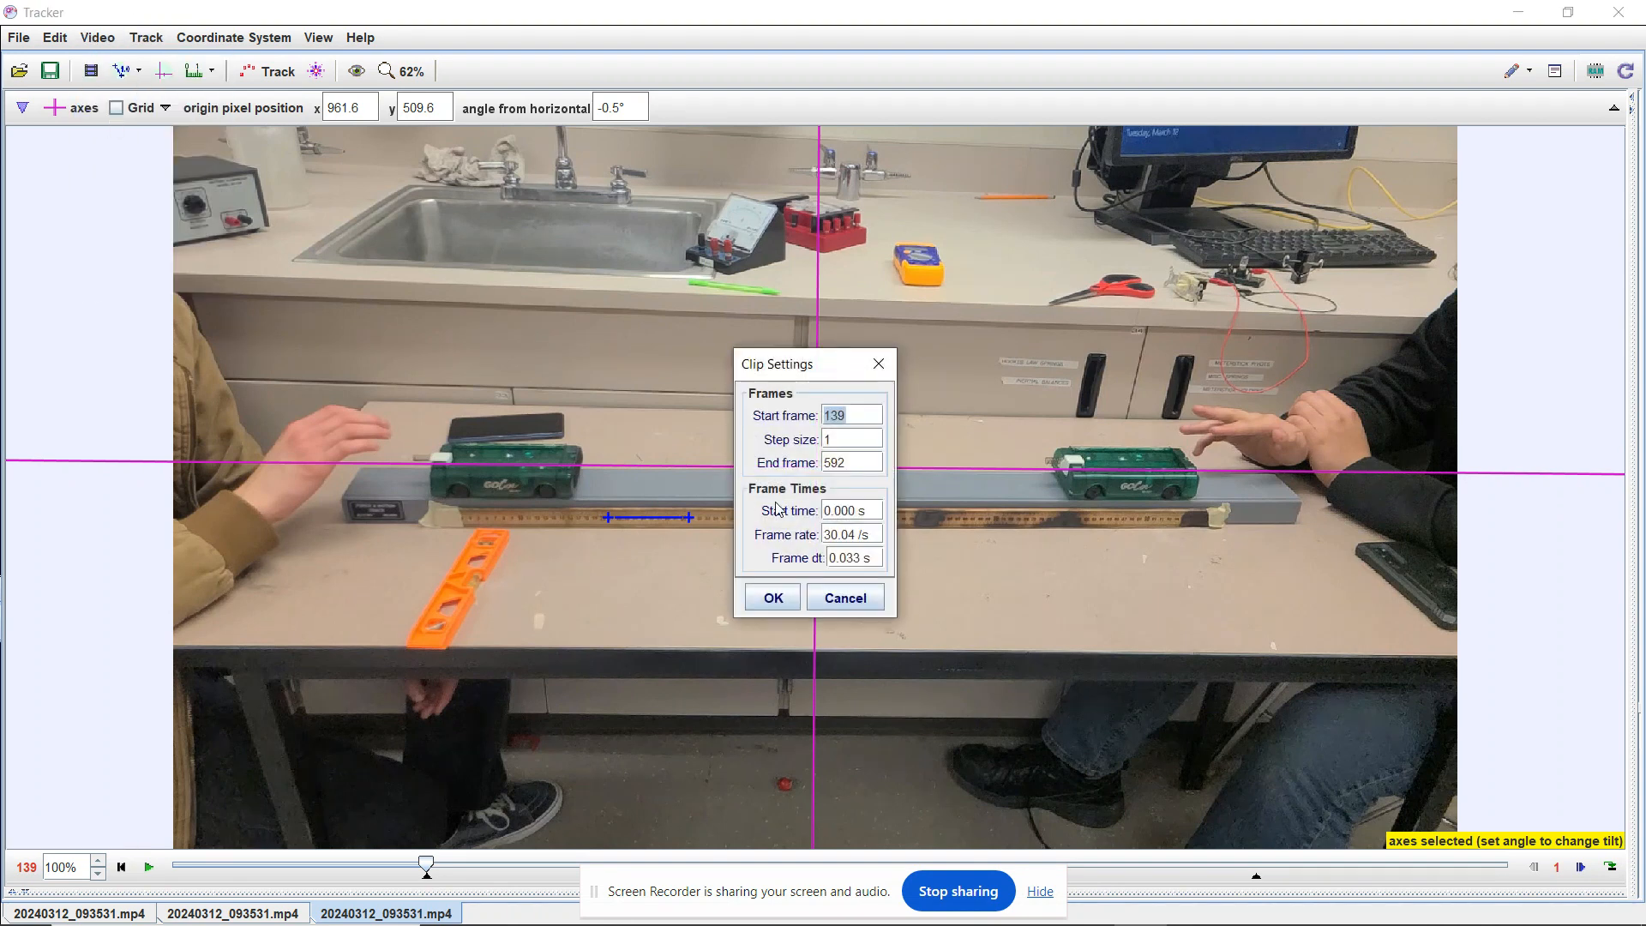
drag(812, 375, 1369, 170)
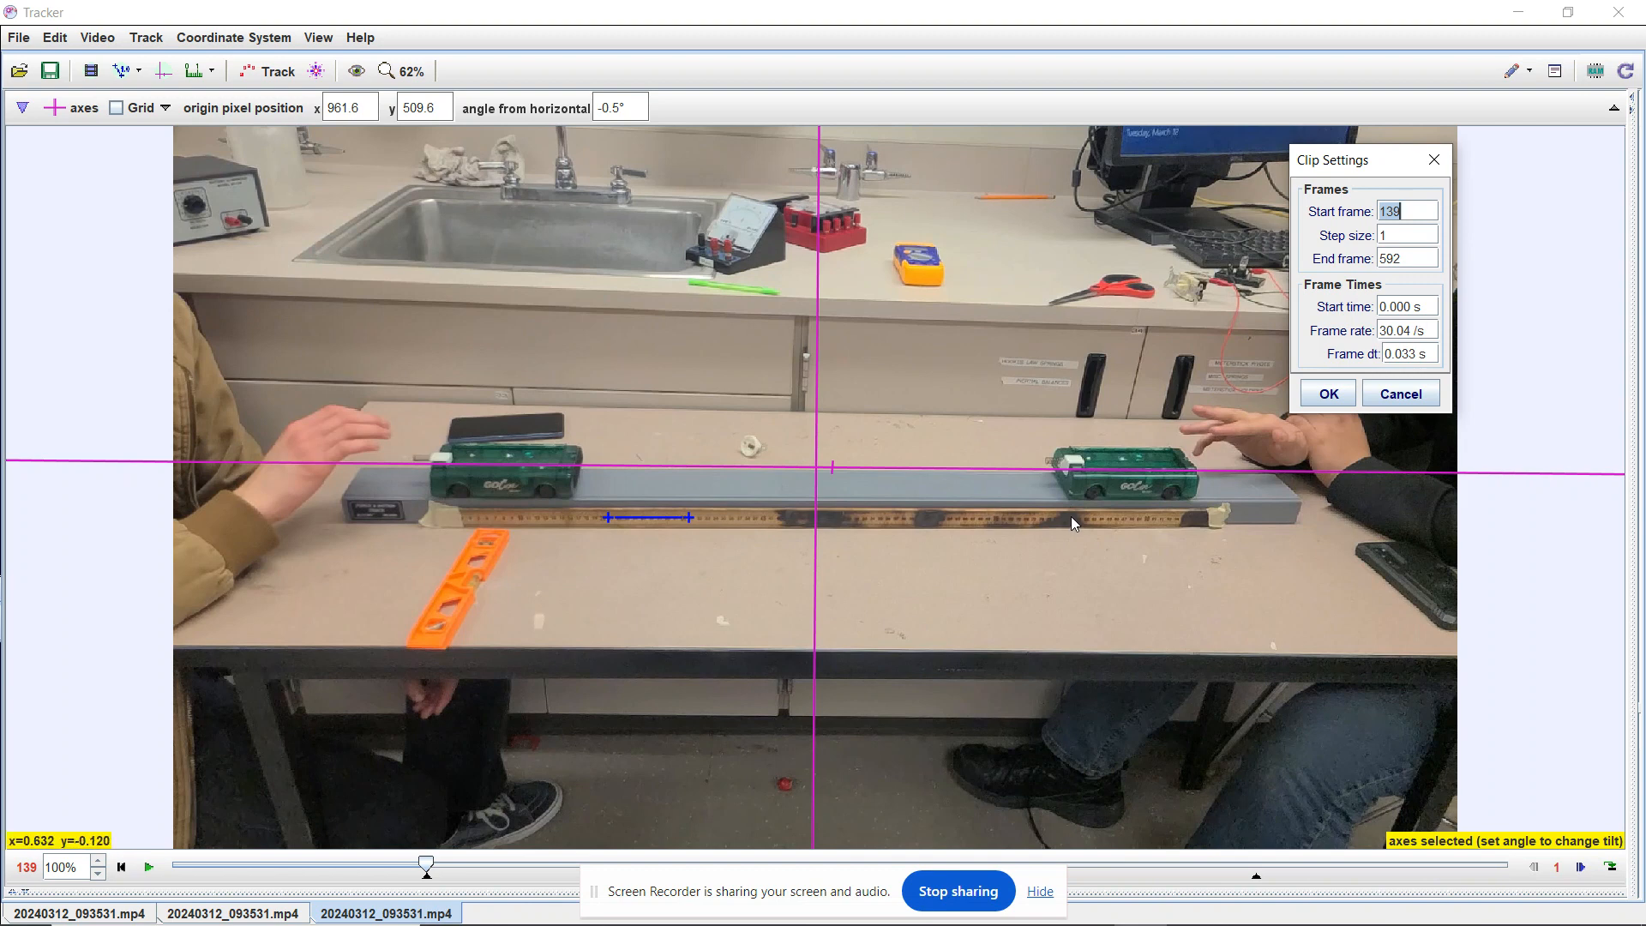
click(1409, 326)
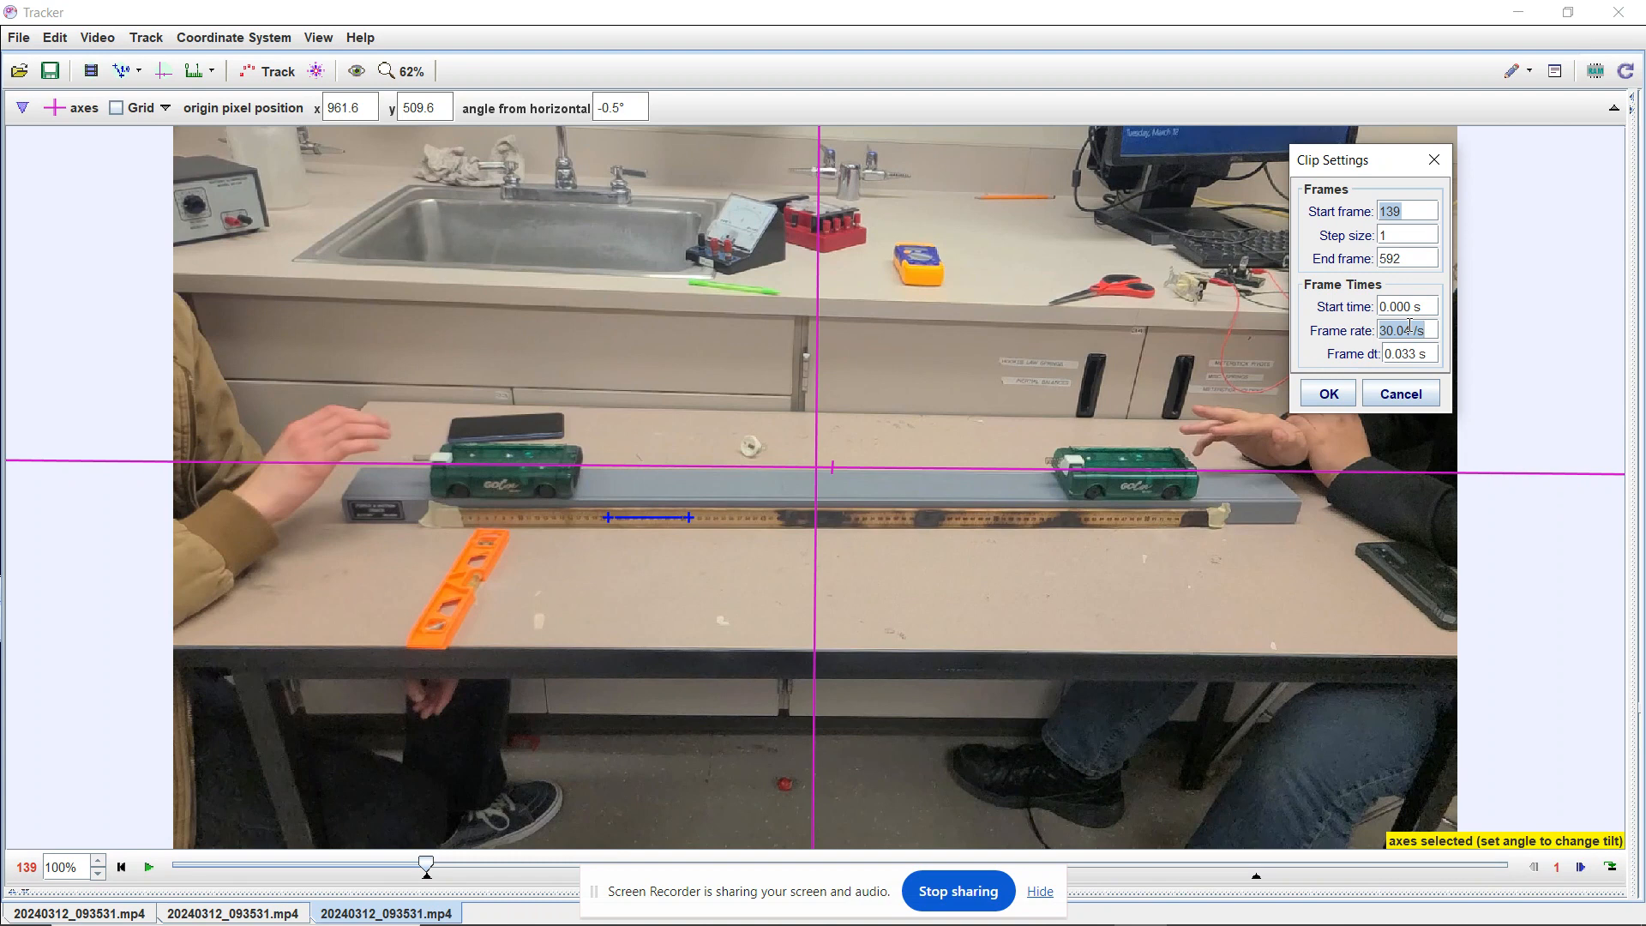
text(240)
key(Return)
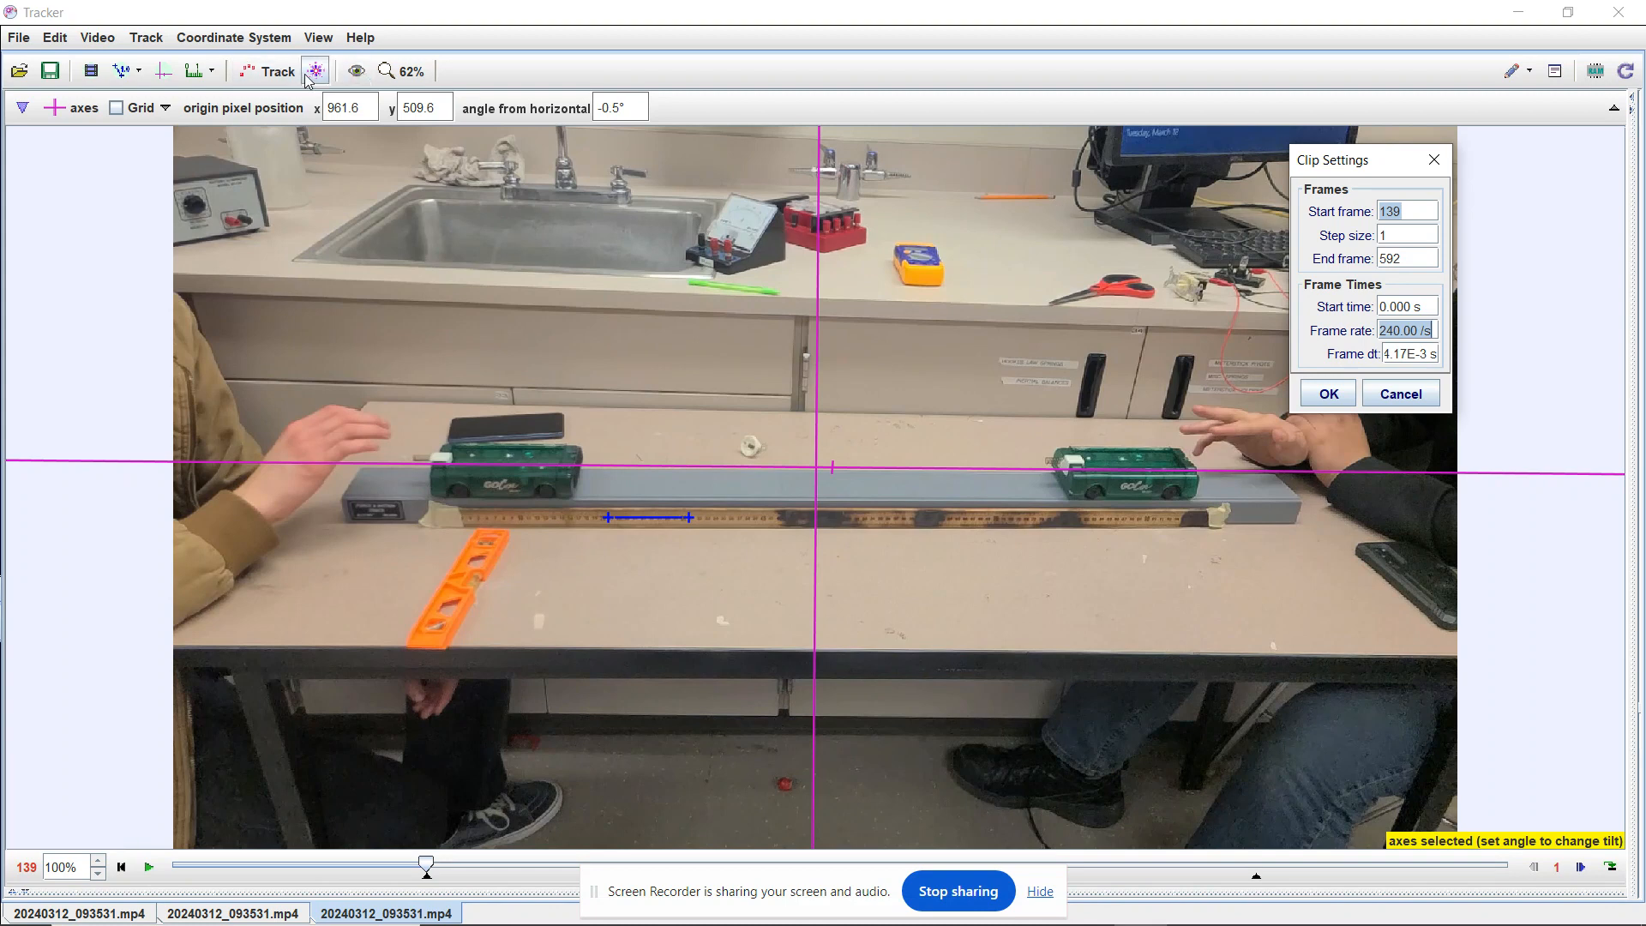
click(1339, 396)
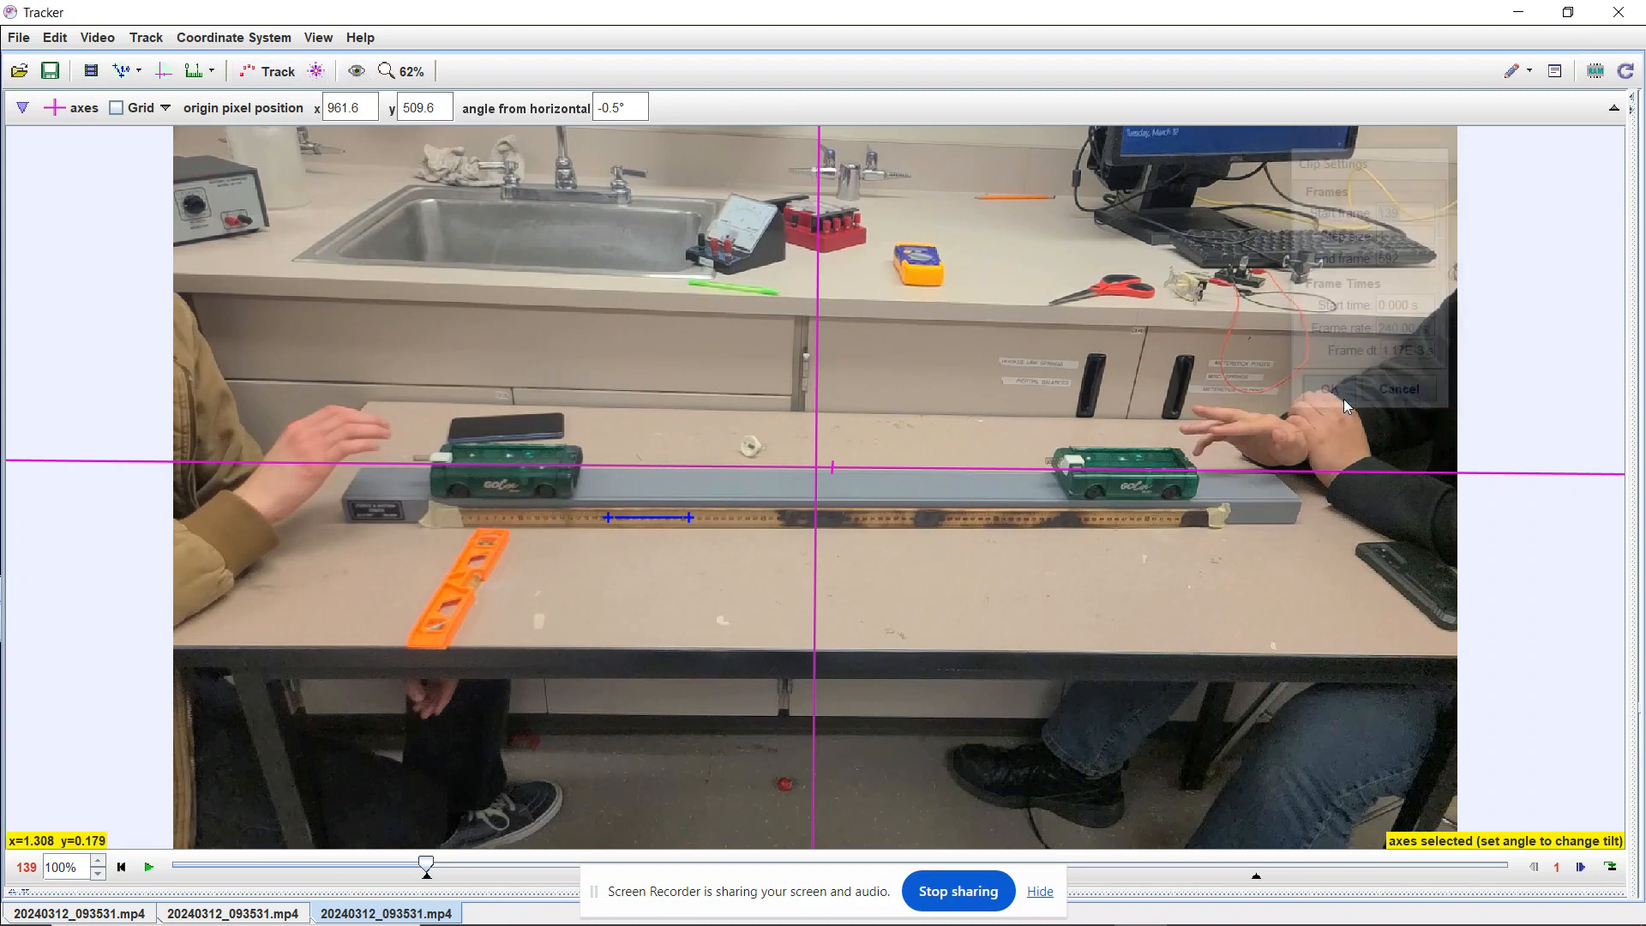
Create a point mass track and set its mass to 0.225 kg
click(146, 39)
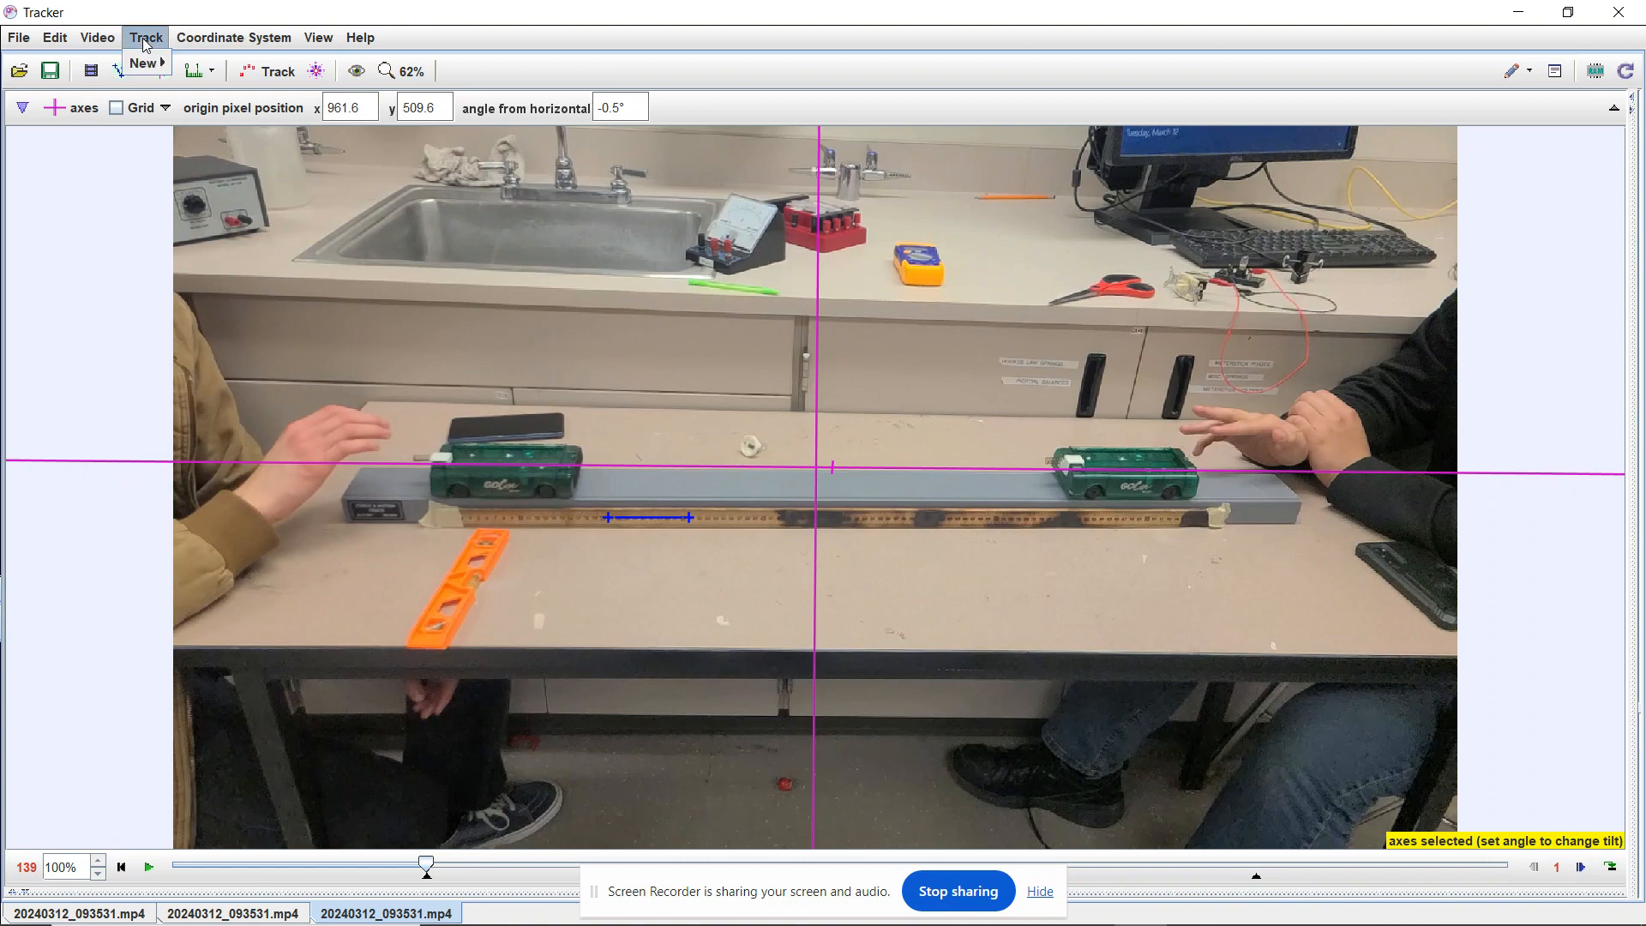
mouse_move(147, 65)
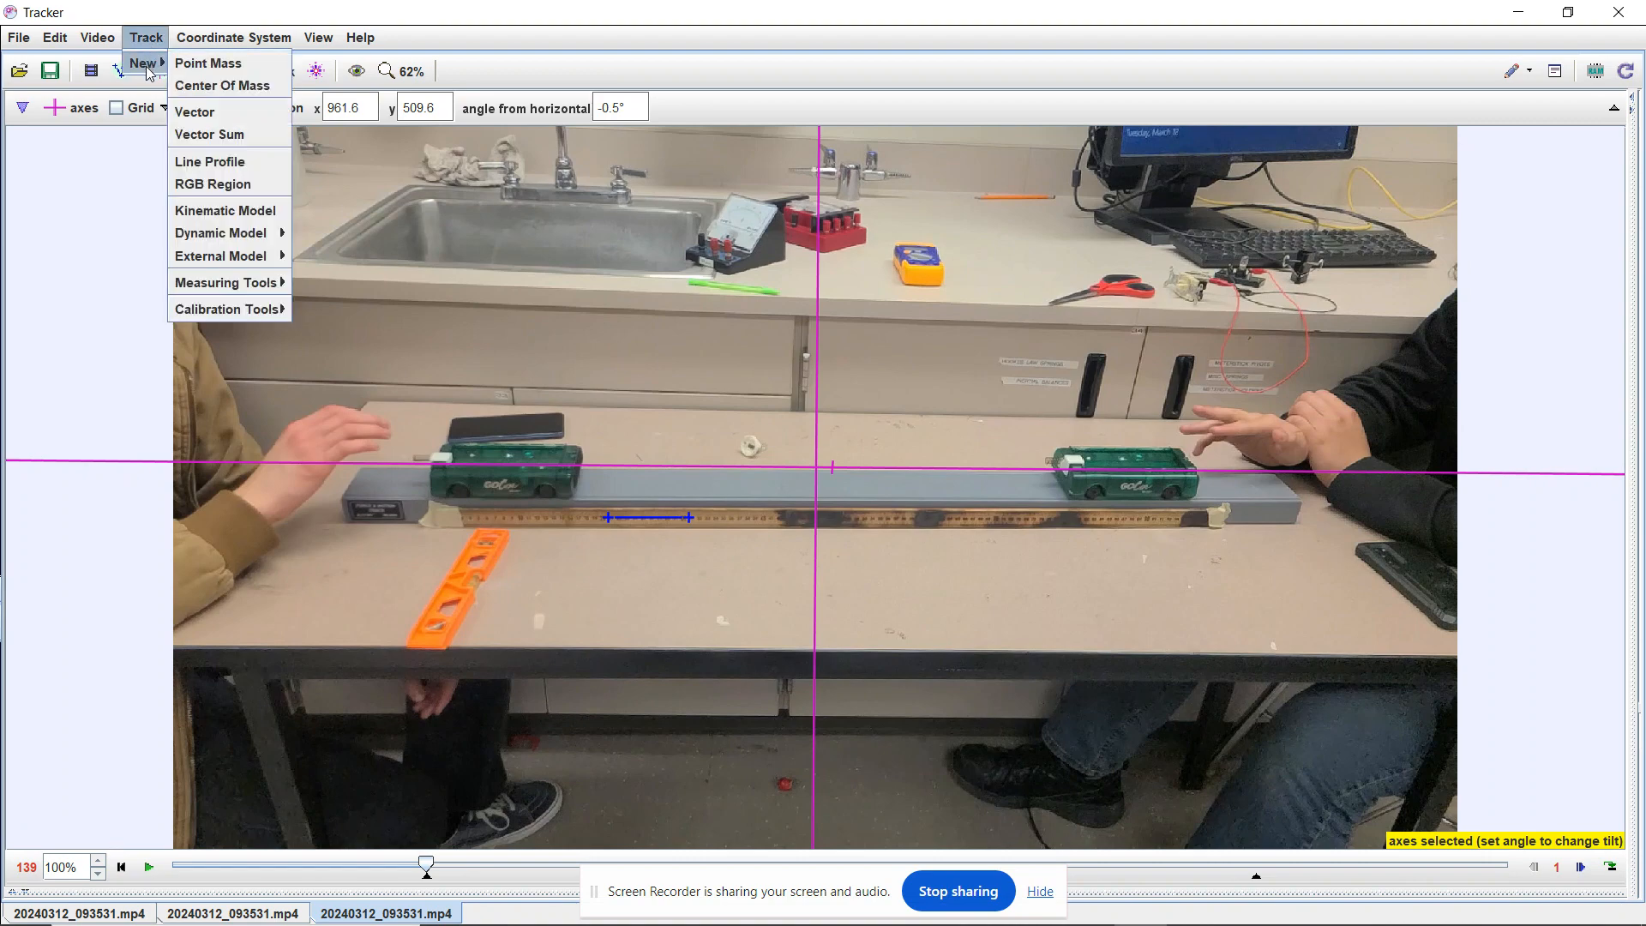
click(208, 65)
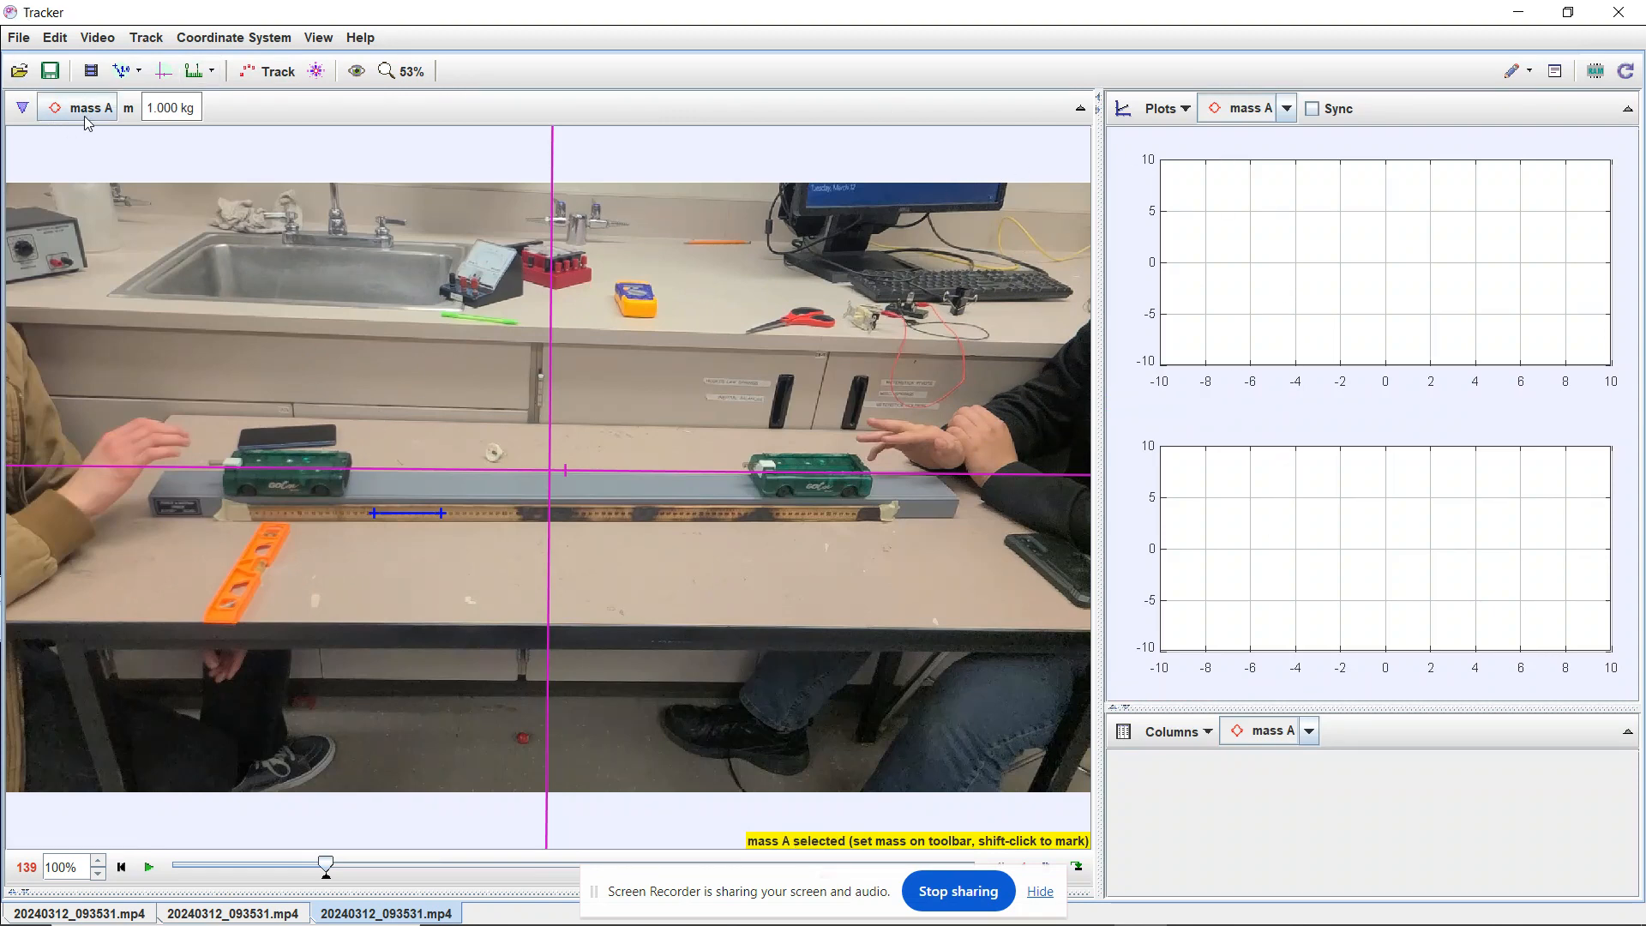
click(176, 110)
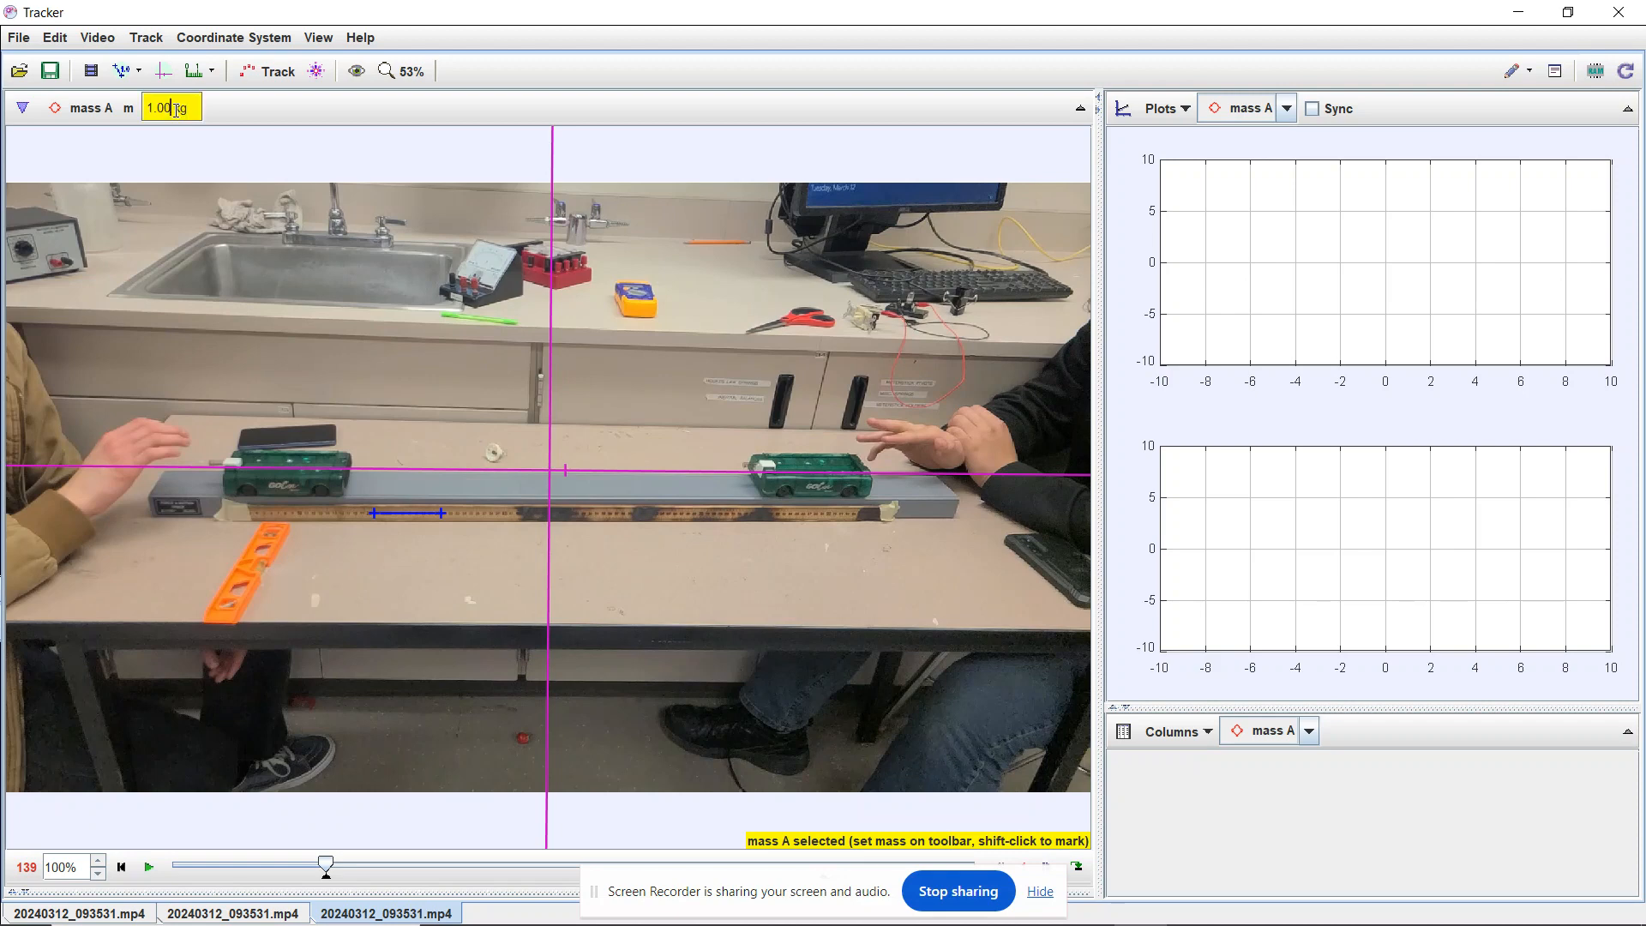
text(1)
key(Return)
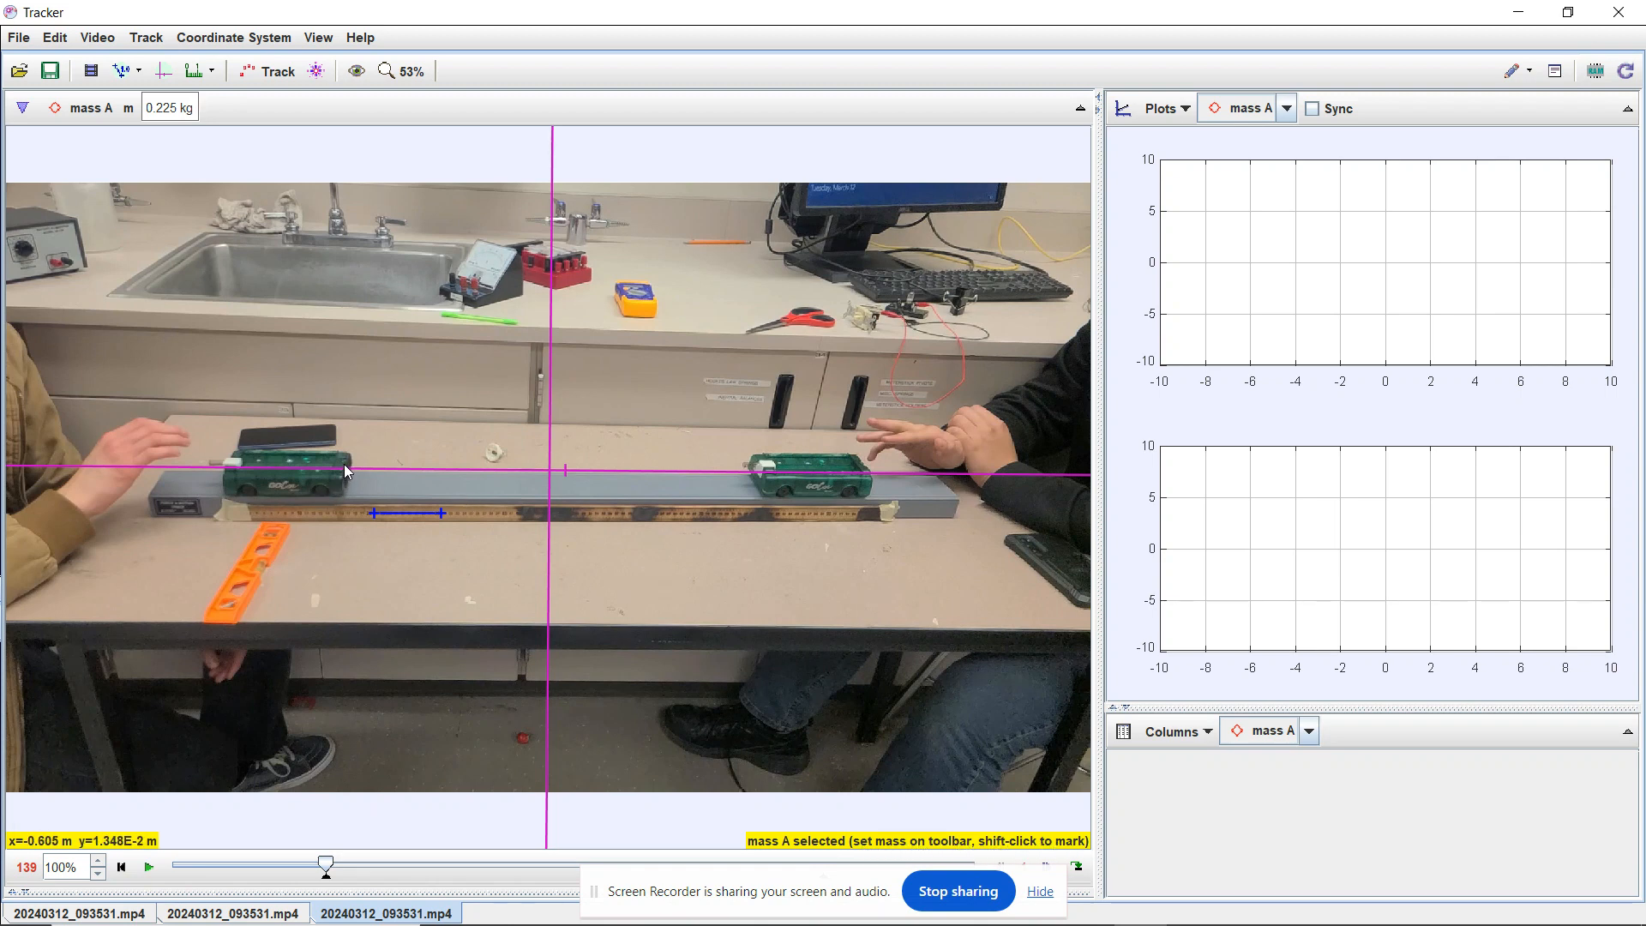
Mark mass A at the front end of the left cart in frame 139 and return to that frame
key(shift)
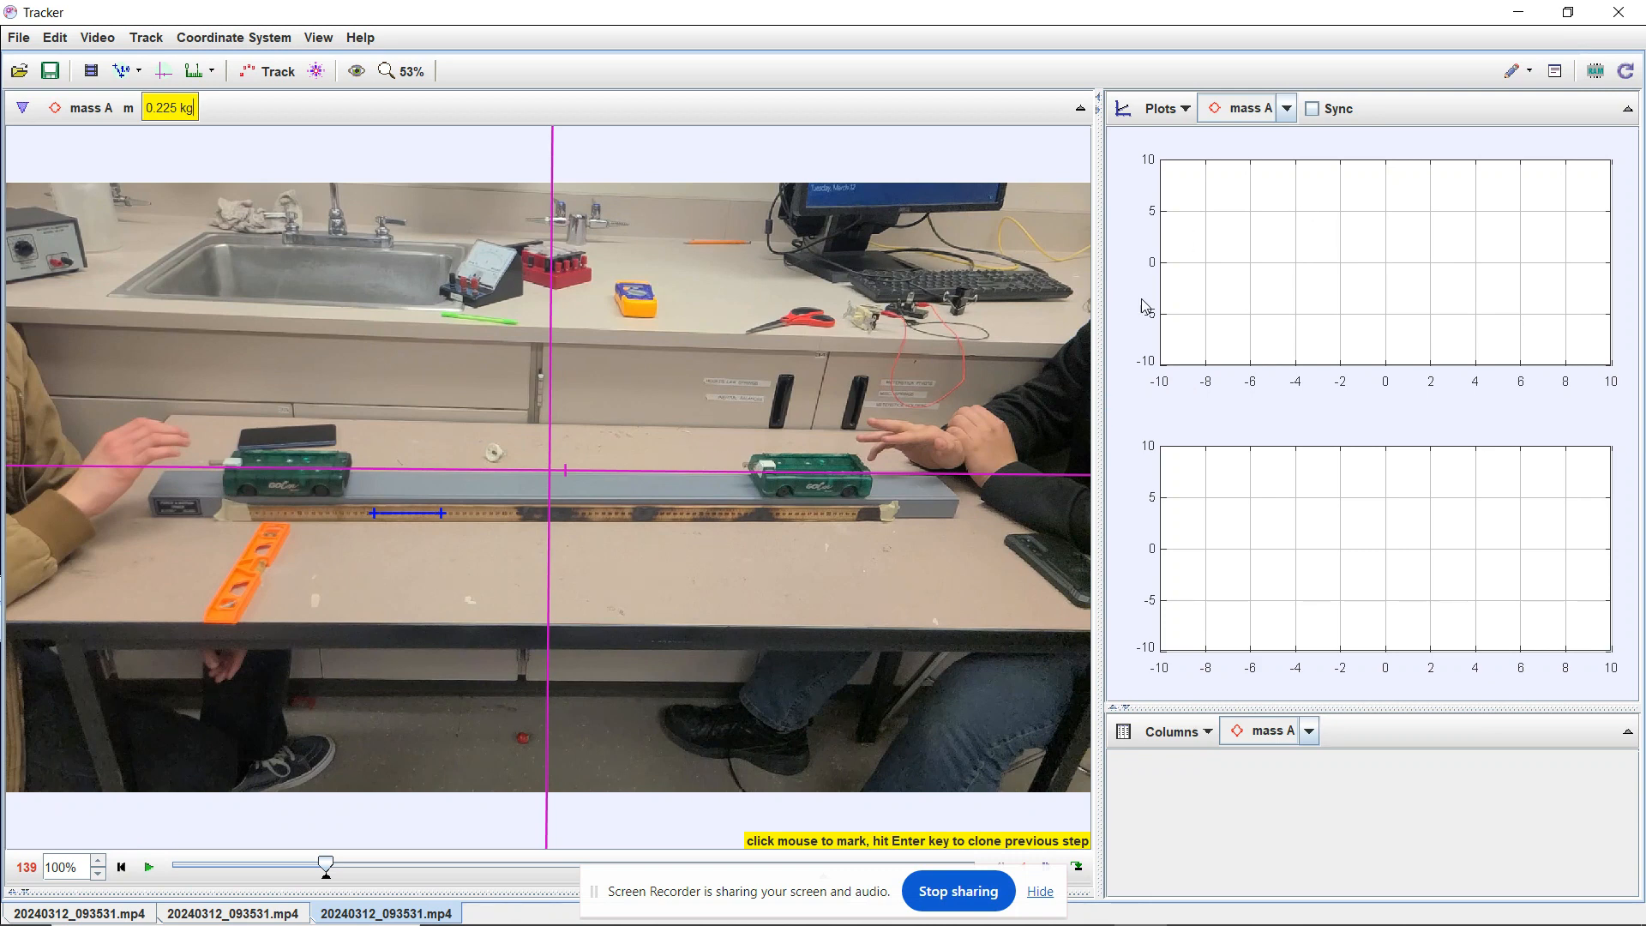
click(344, 466)
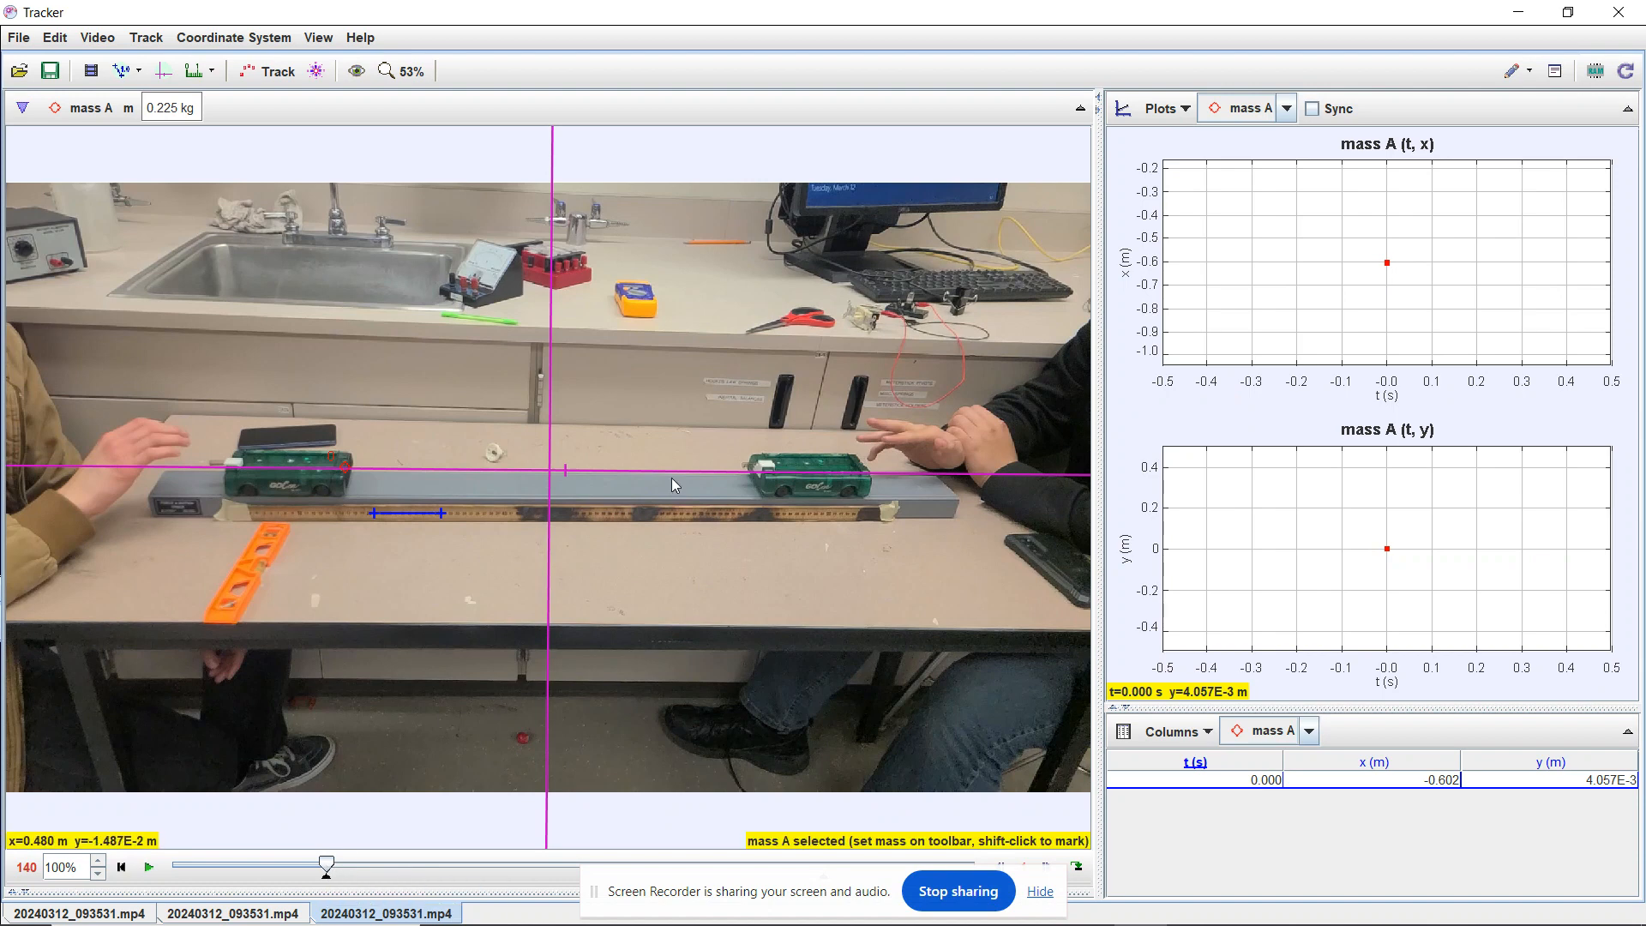
click(121, 867)
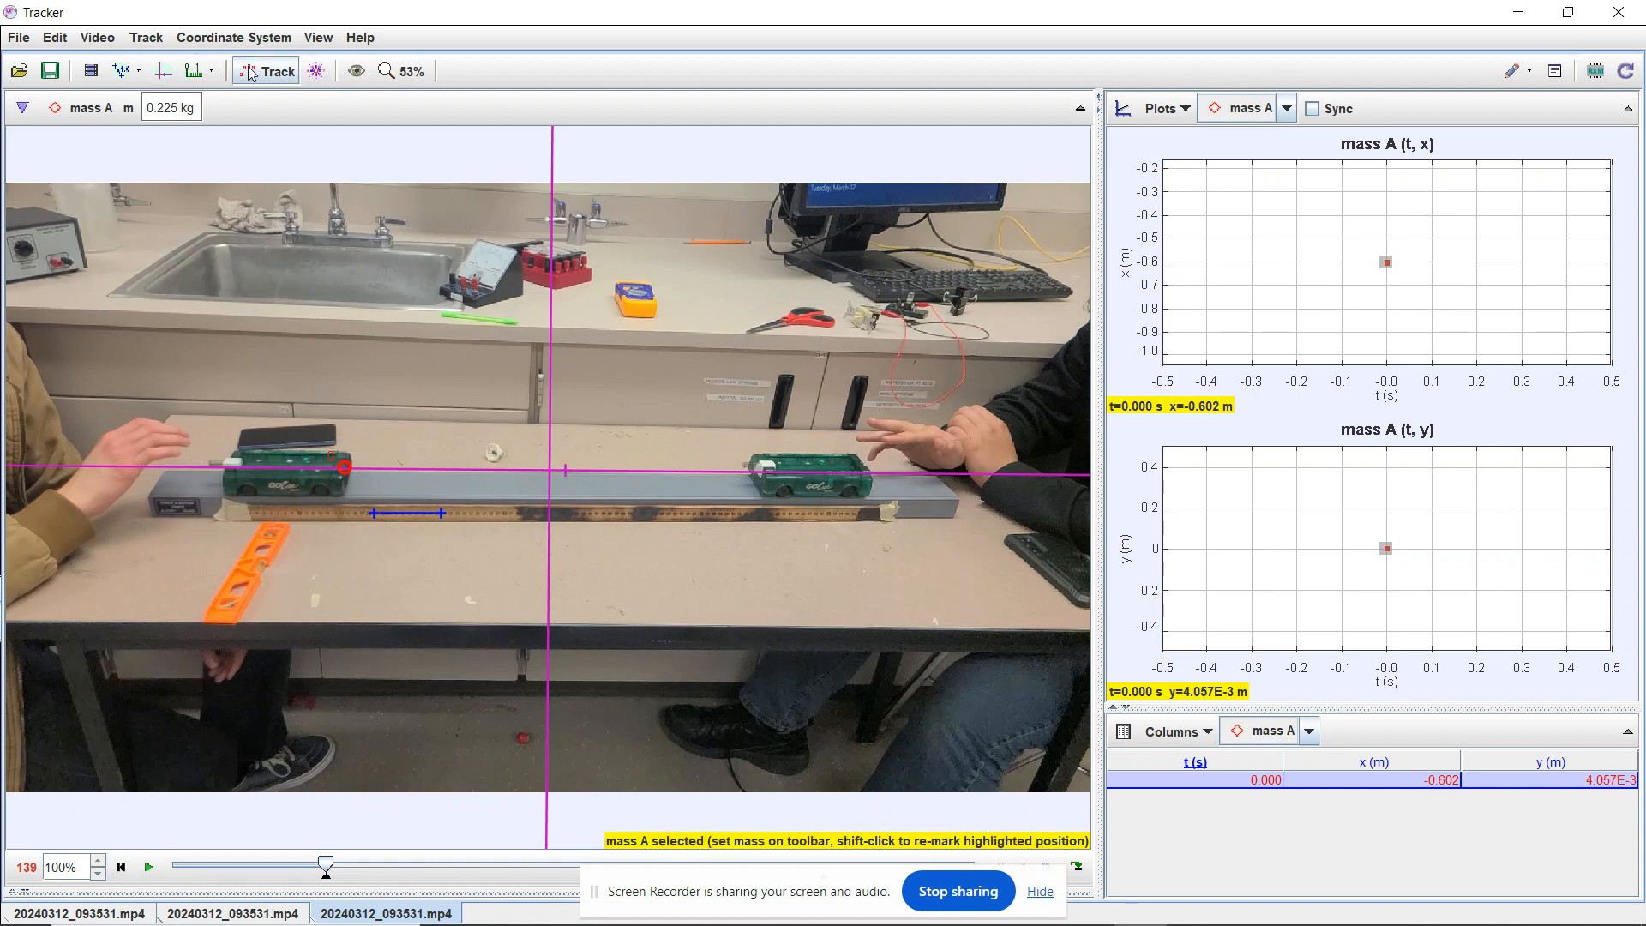
Create a second point mass track for the other cart
click(148, 38)
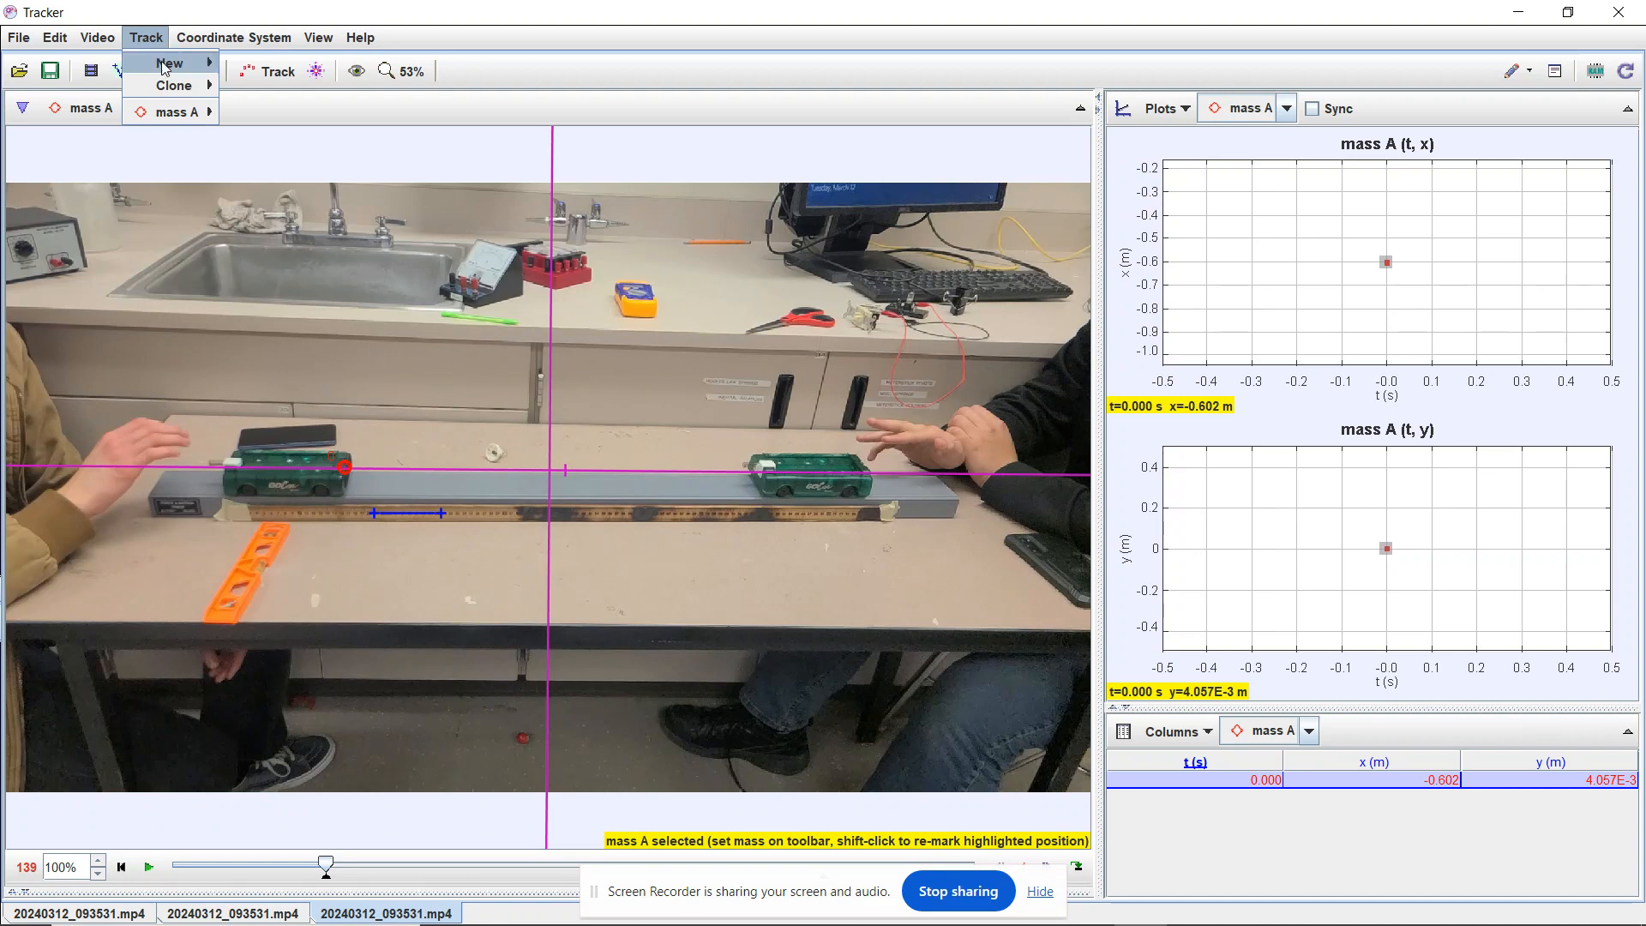
mouse_move(165, 69)
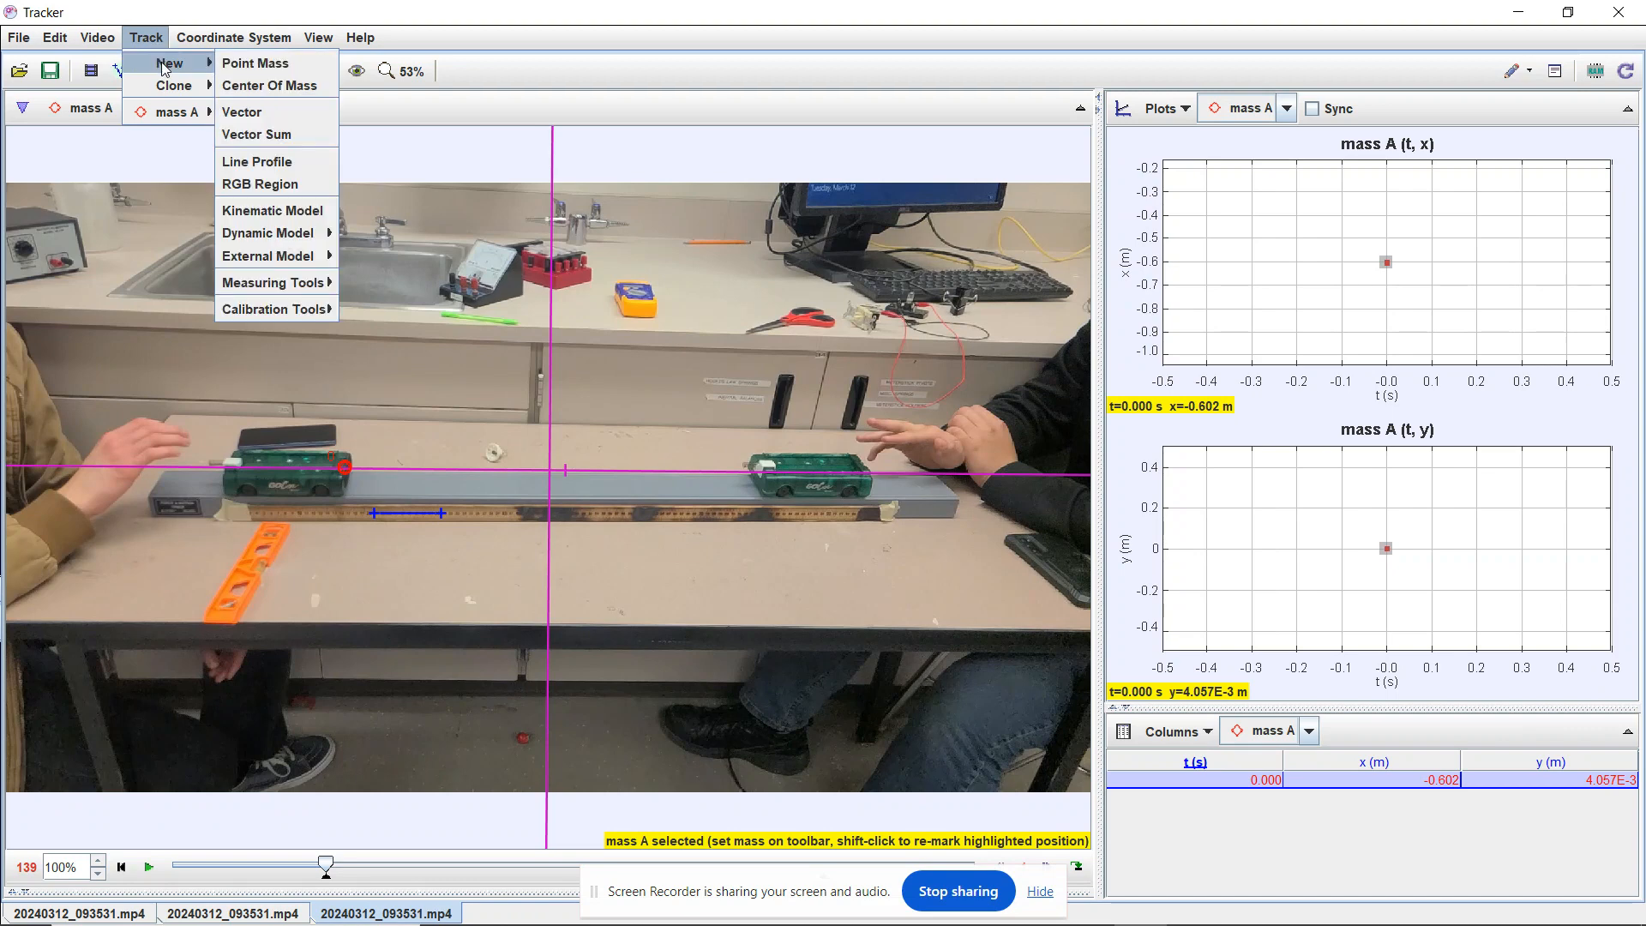
click(255, 64)
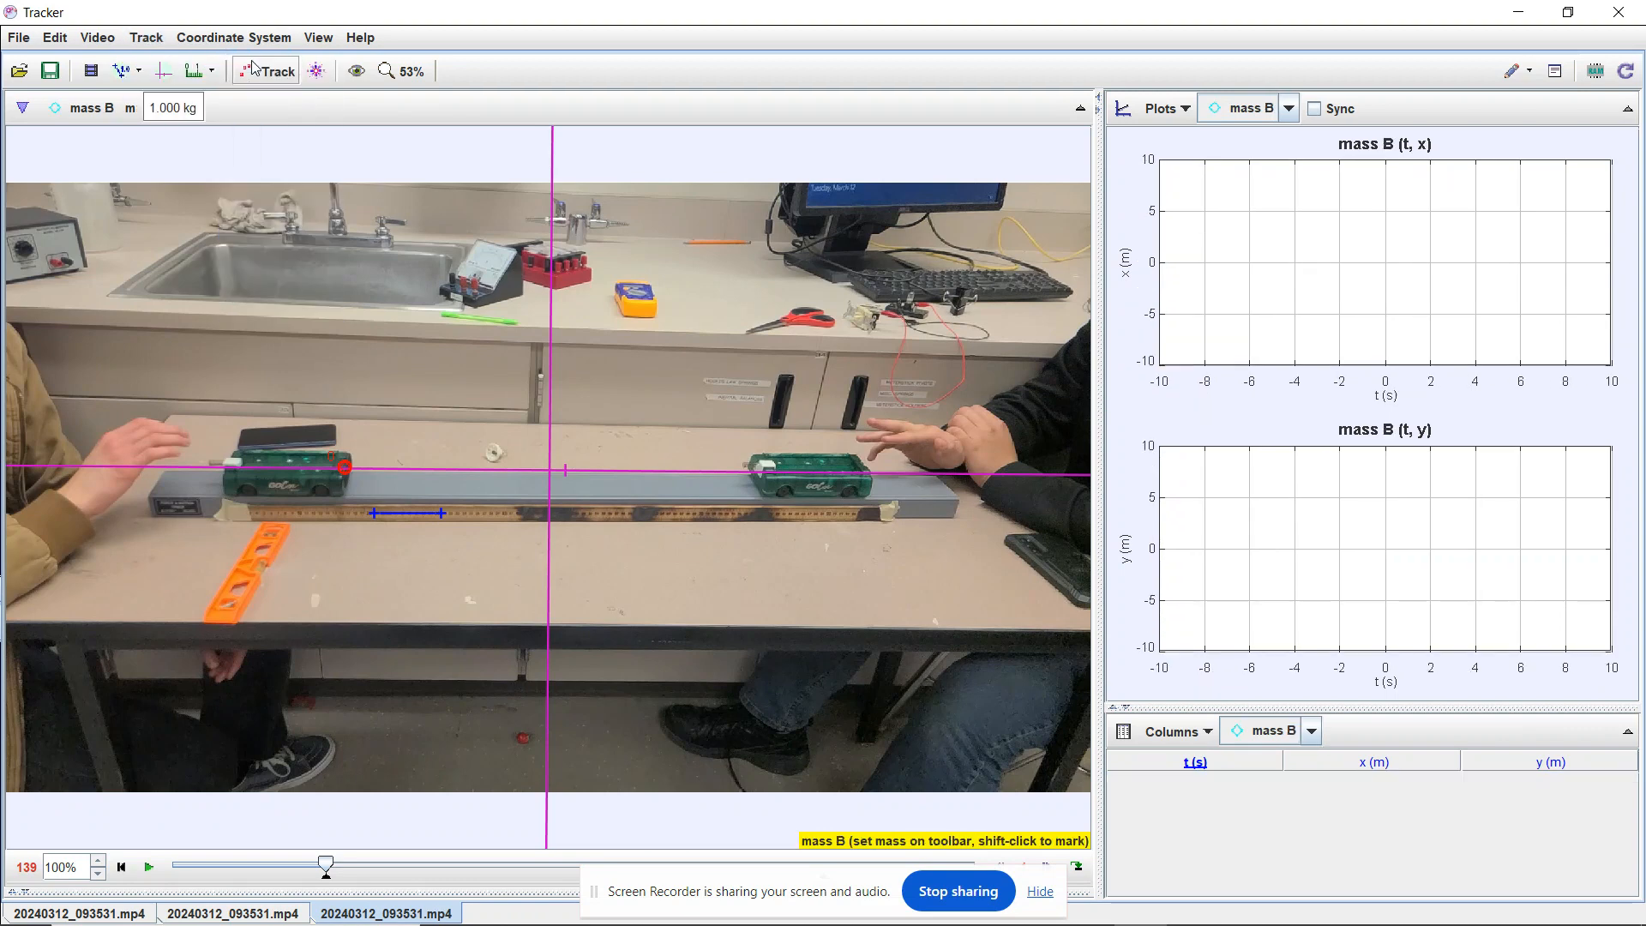
Mark mass B at the front end of the right cart in frame 139
shift+click(761, 463)
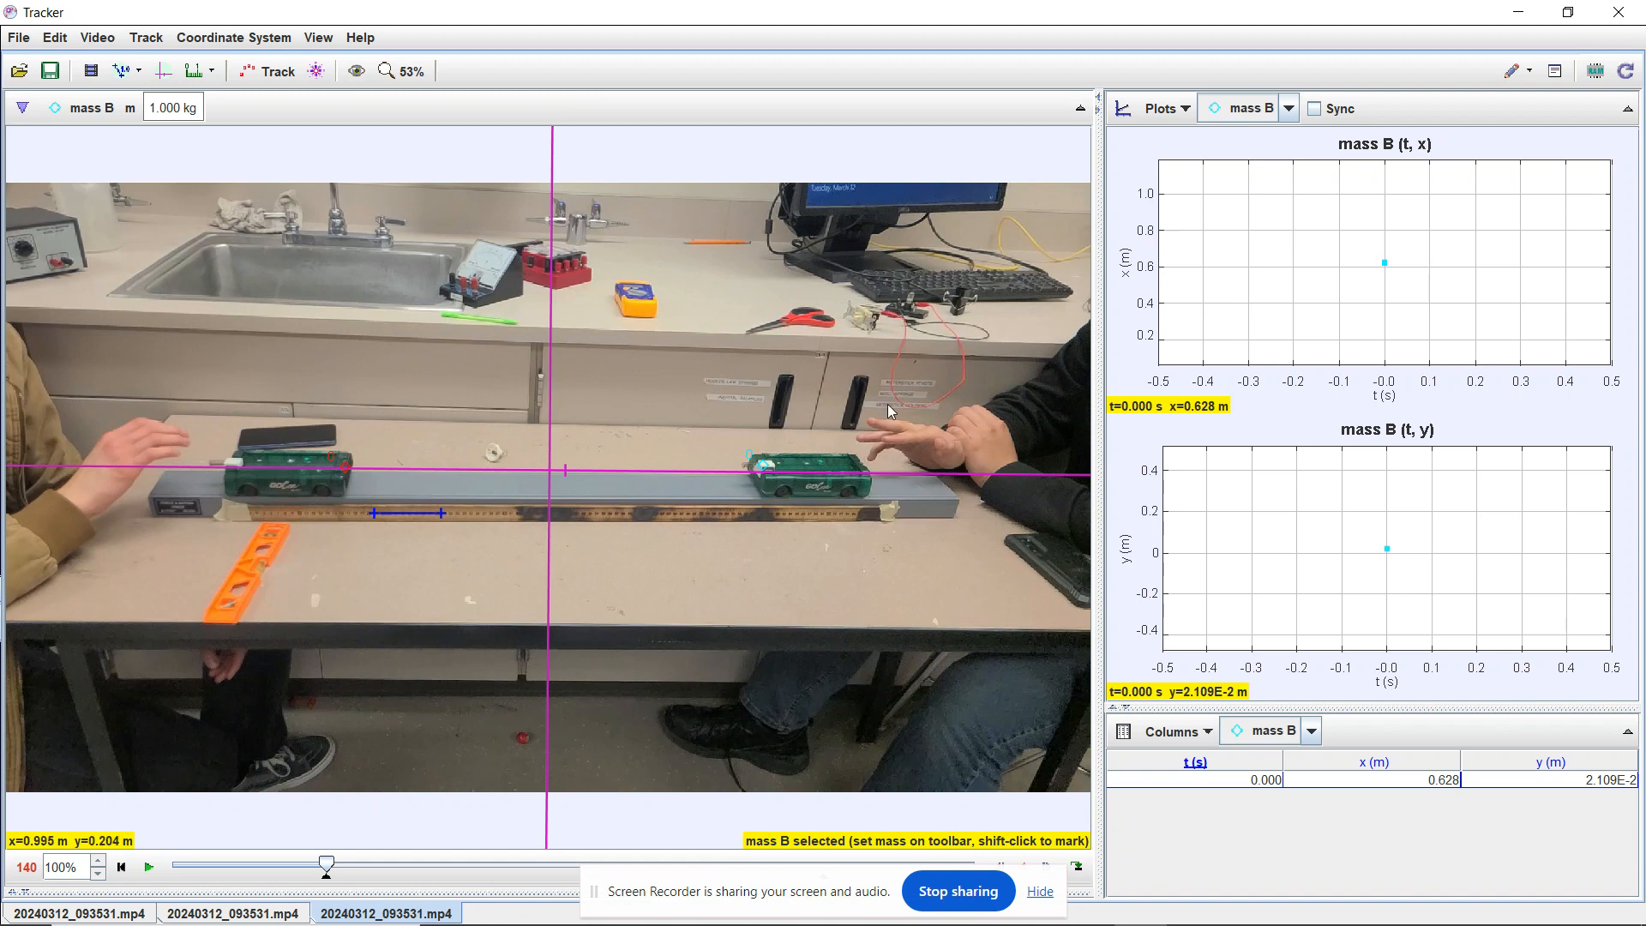
Switch the plots between mass A and mass B, finishing with mass A as the plotted track
click(1289, 108)
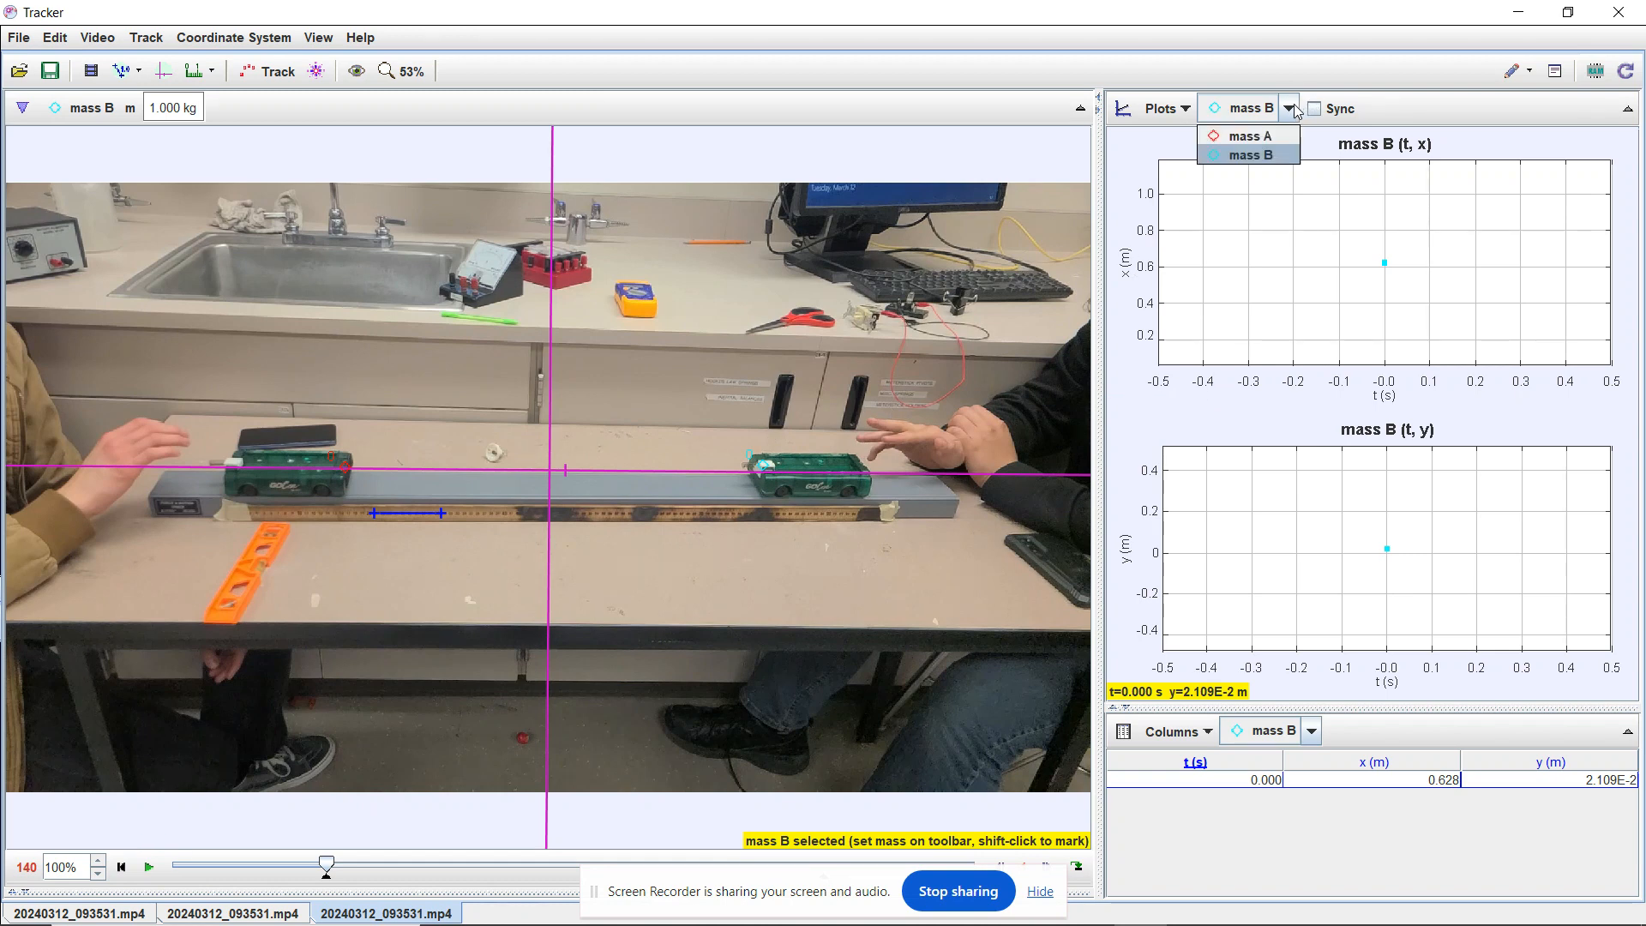
click(1264, 133)
click(1289, 108)
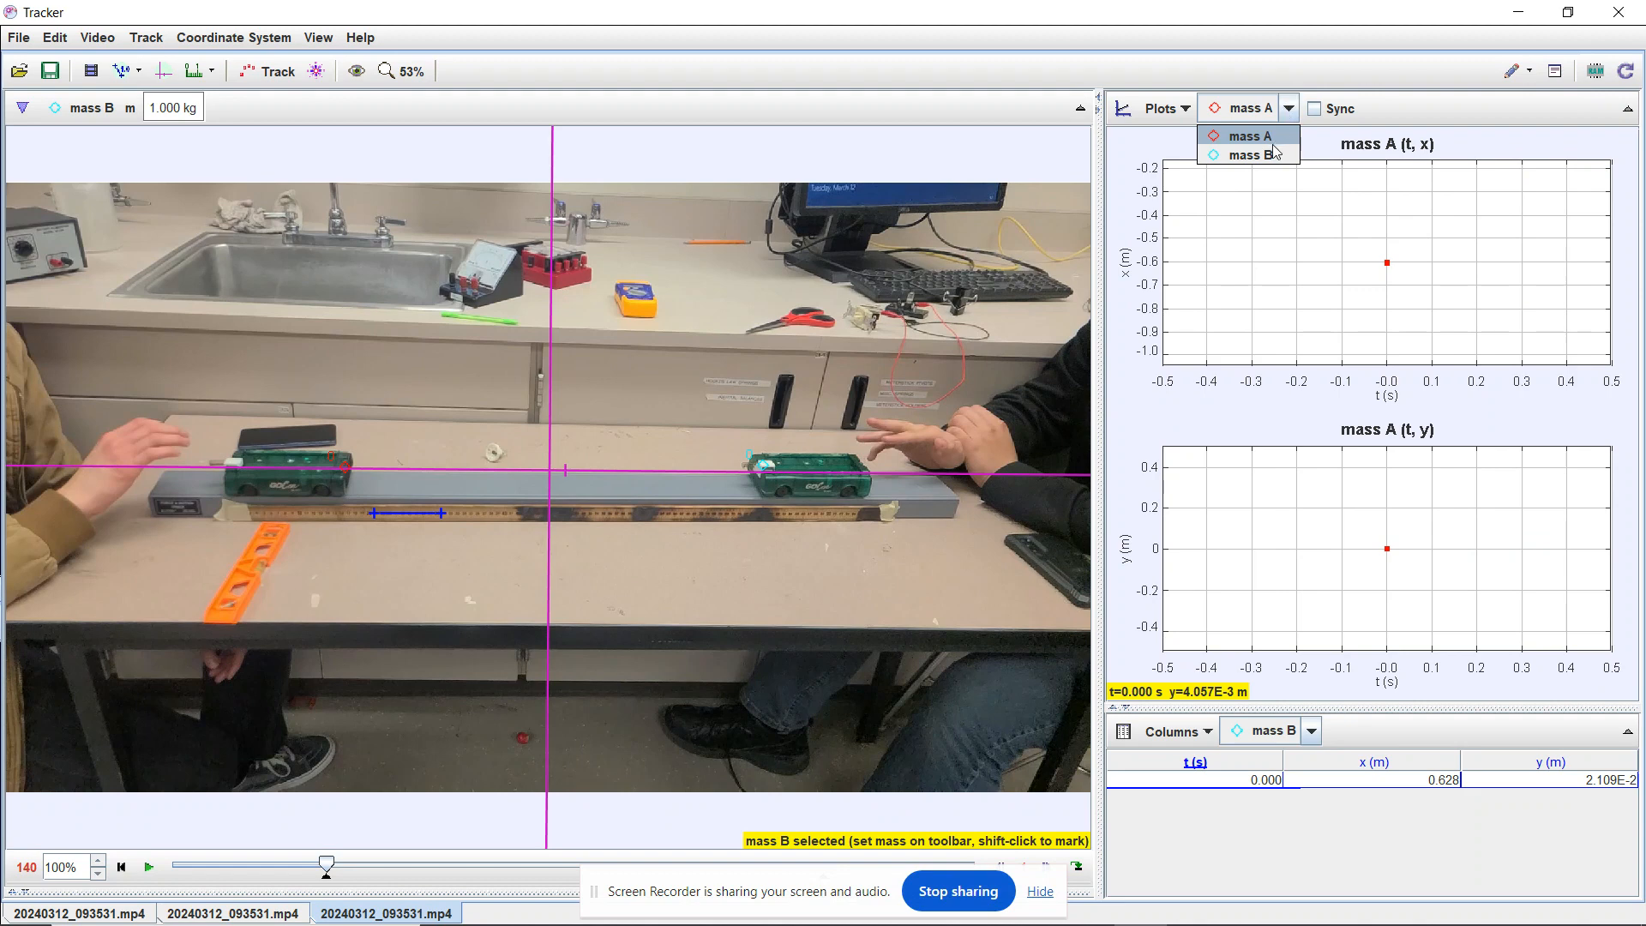
click(1271, 153)
click(1290, 104)
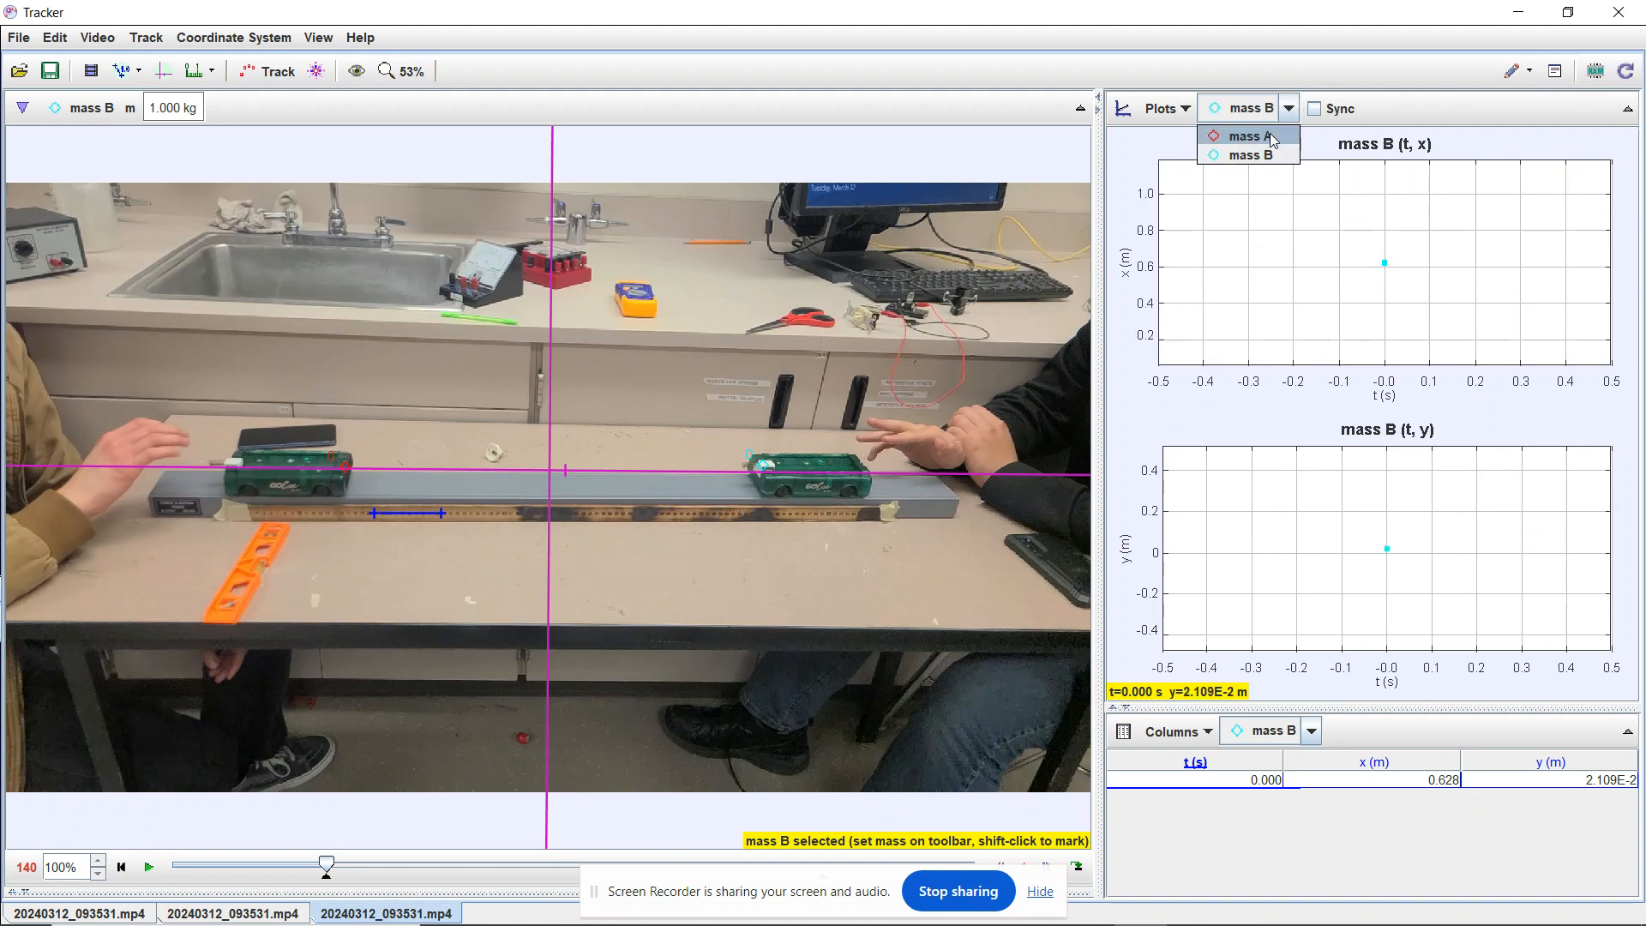
click(1269, 132)
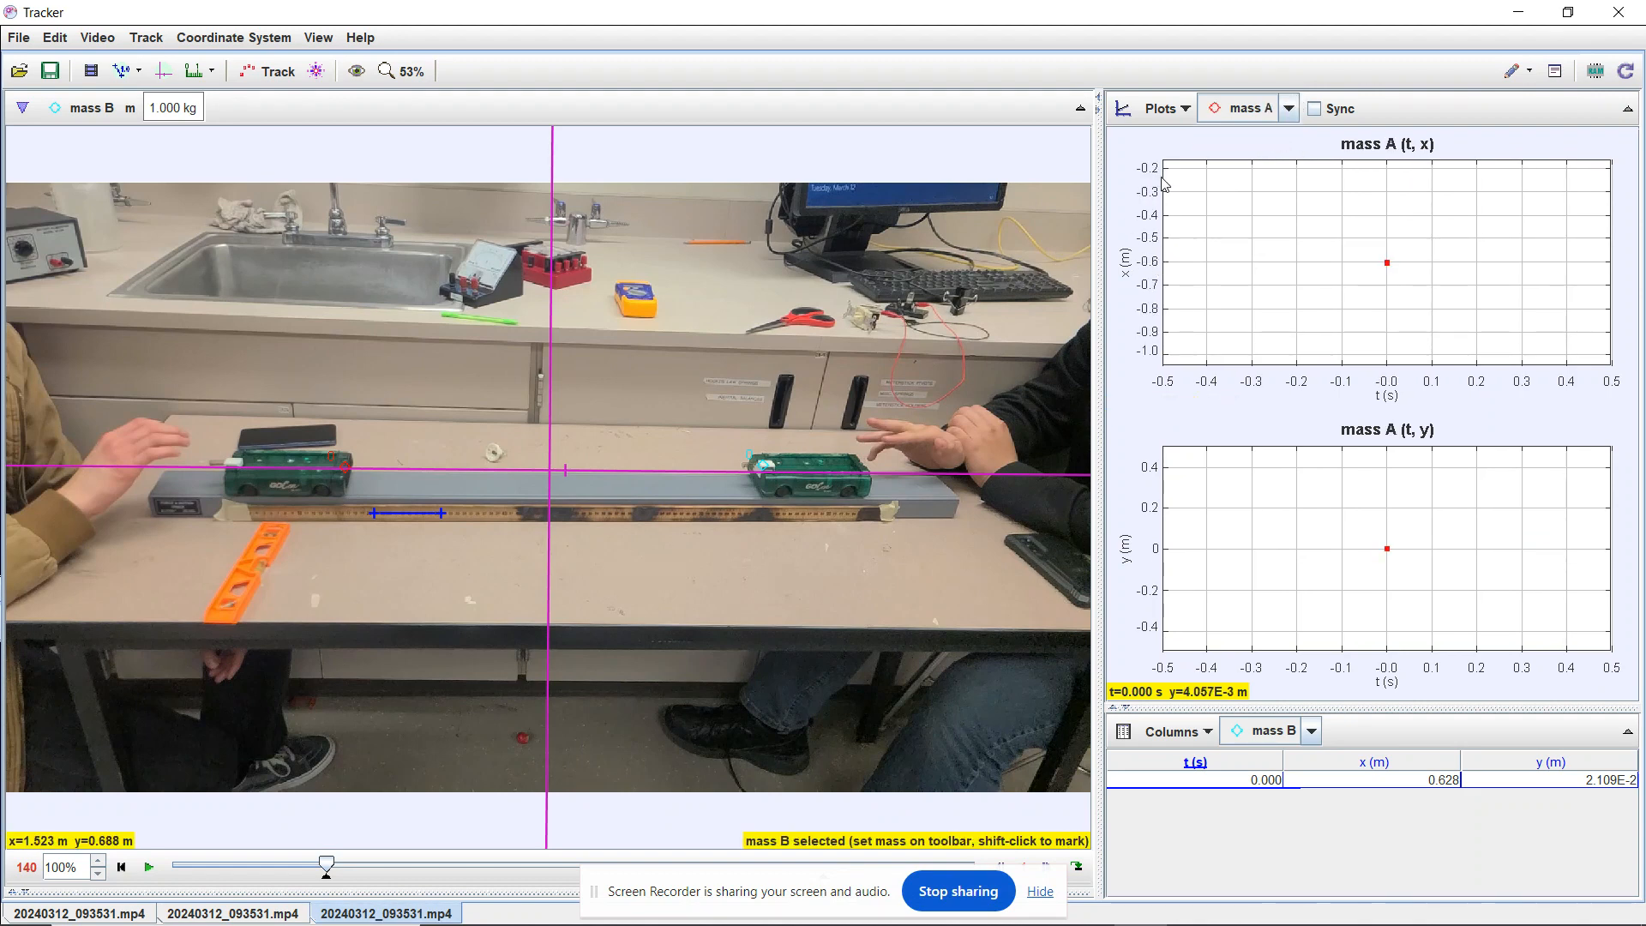
Overlay mass B on mass A's x-position plot for comparison
right_click(1313, 208)
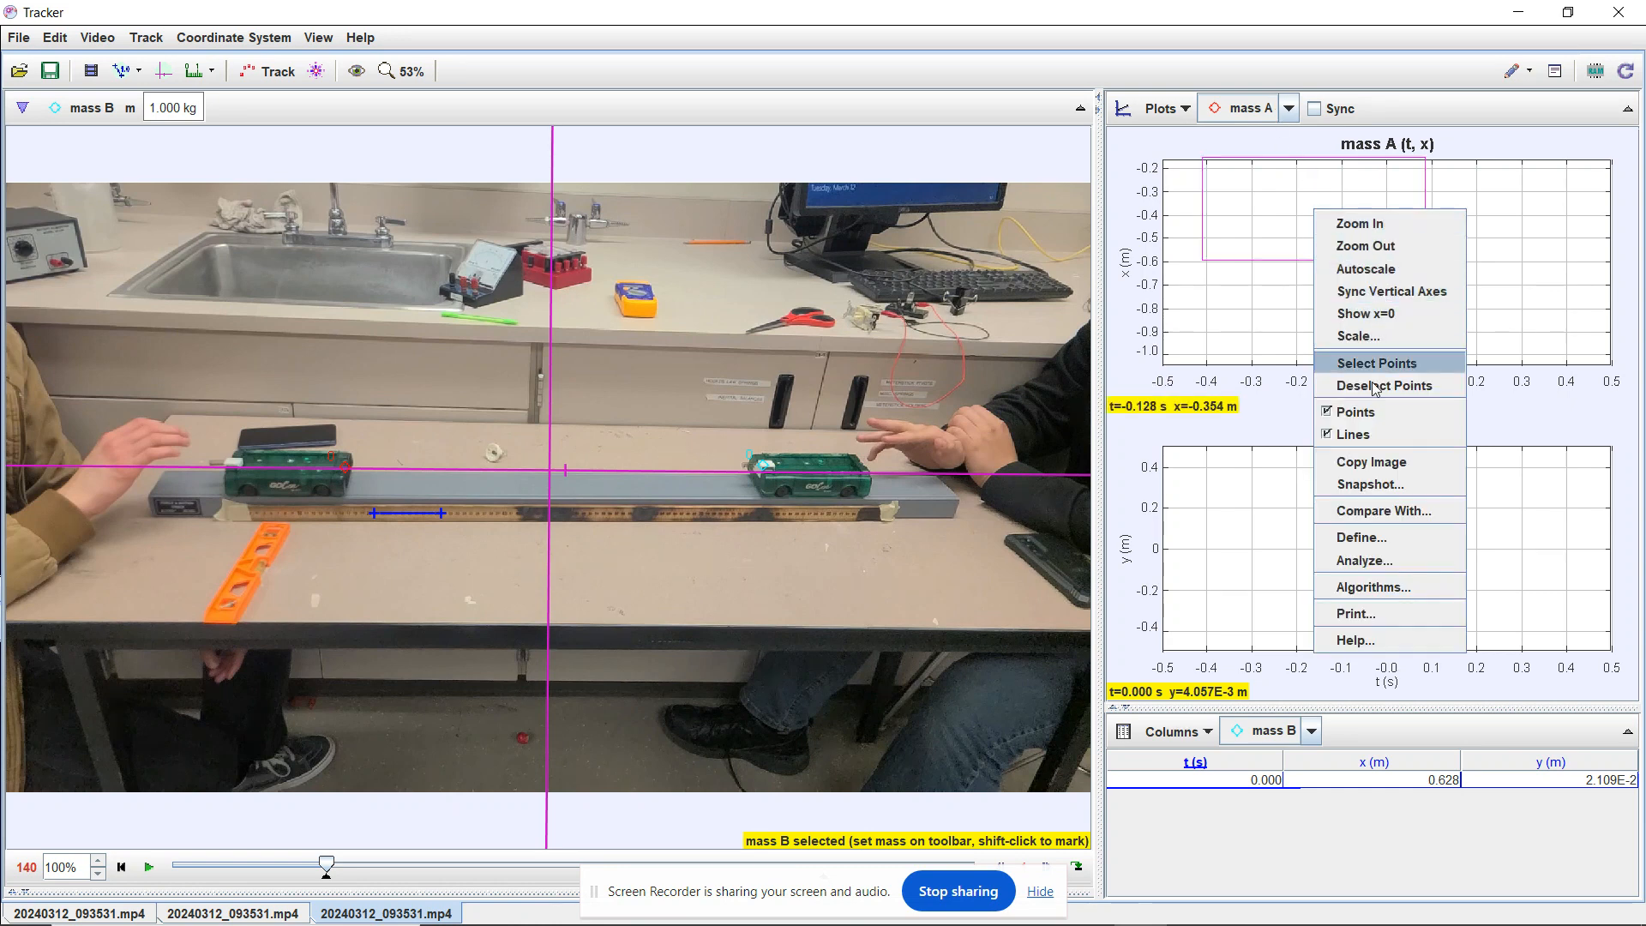
click(1382, 511)
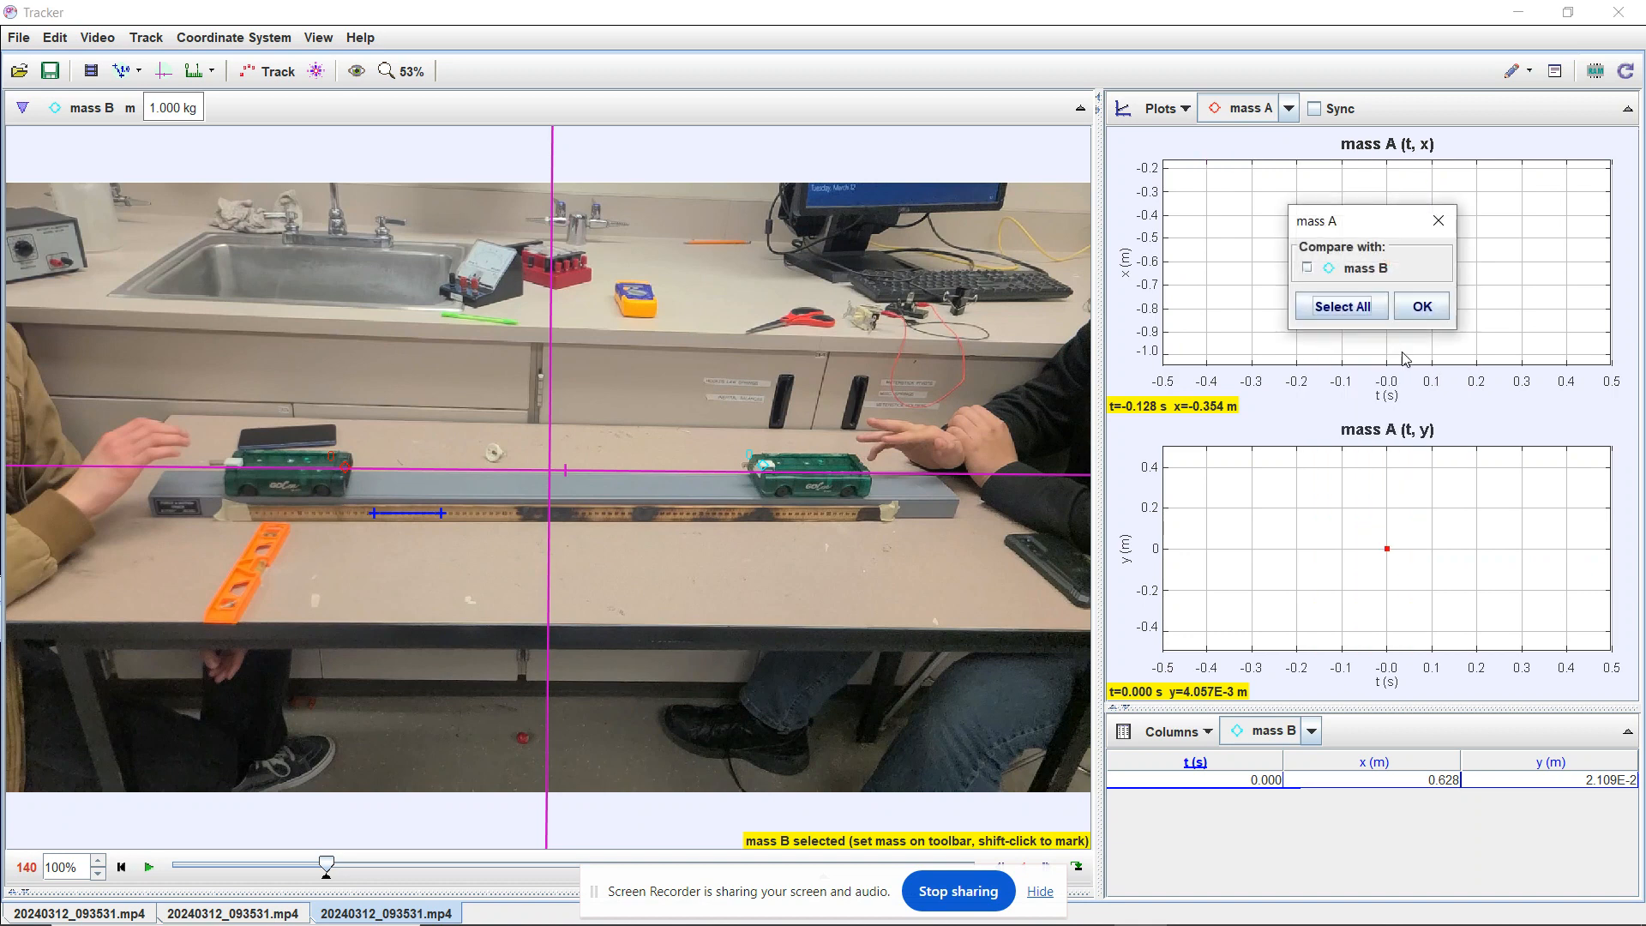
click(1308, 269)
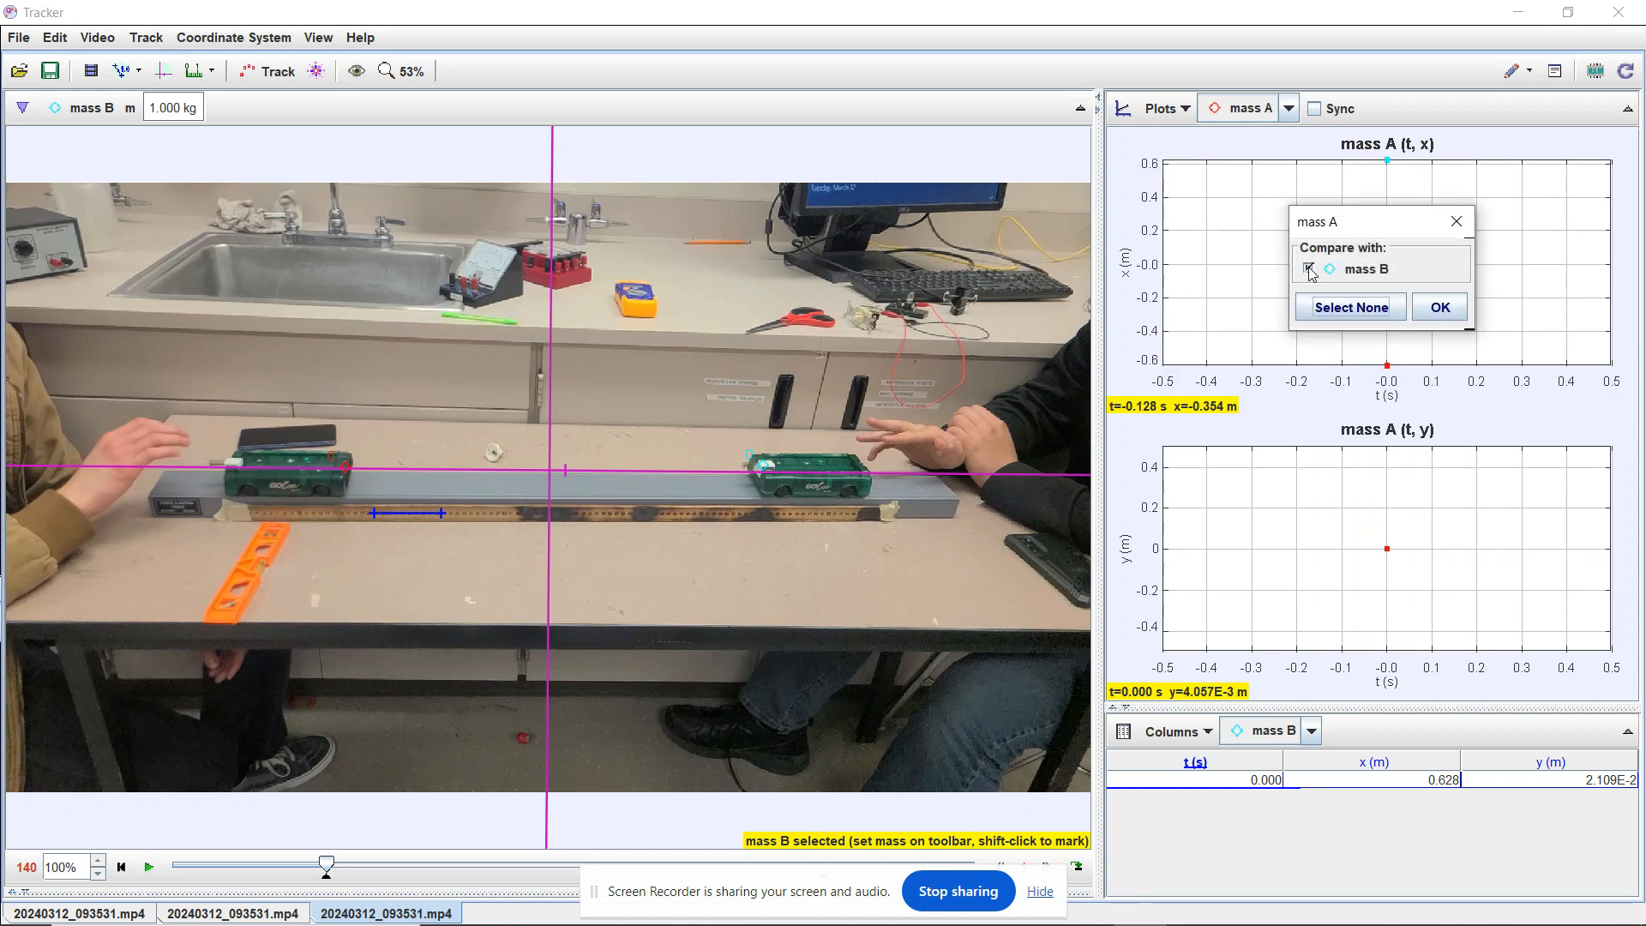
click(1440, 307)
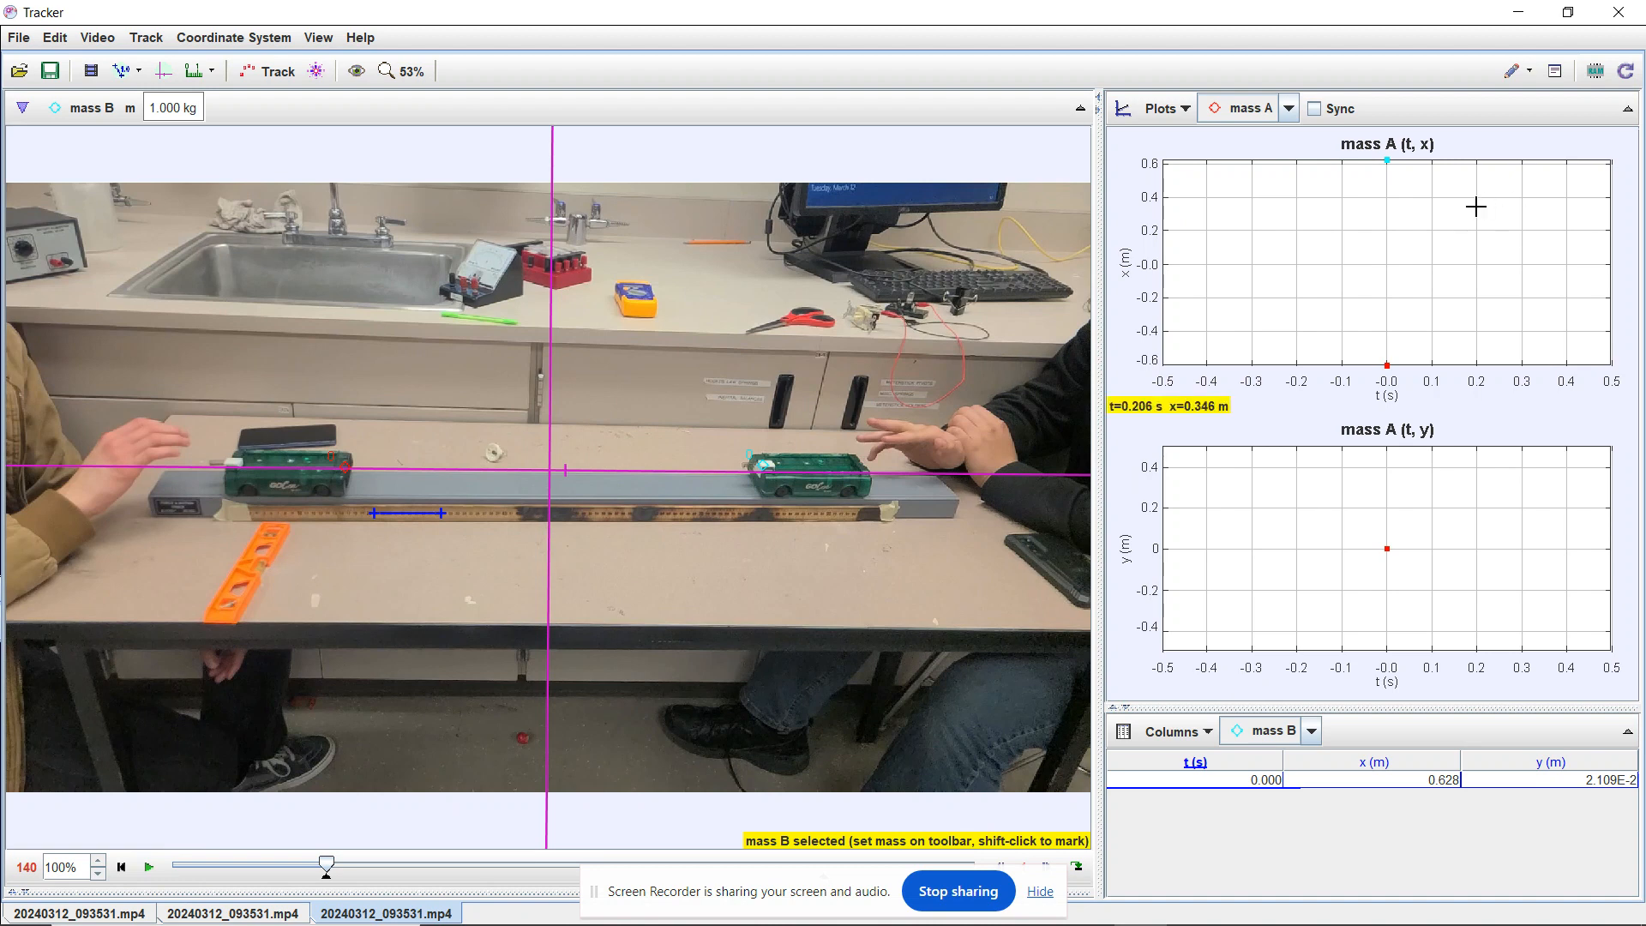
Change the y-position plot to the momentum x-component and overlay mass B on it for comparison
click(1126, 563)
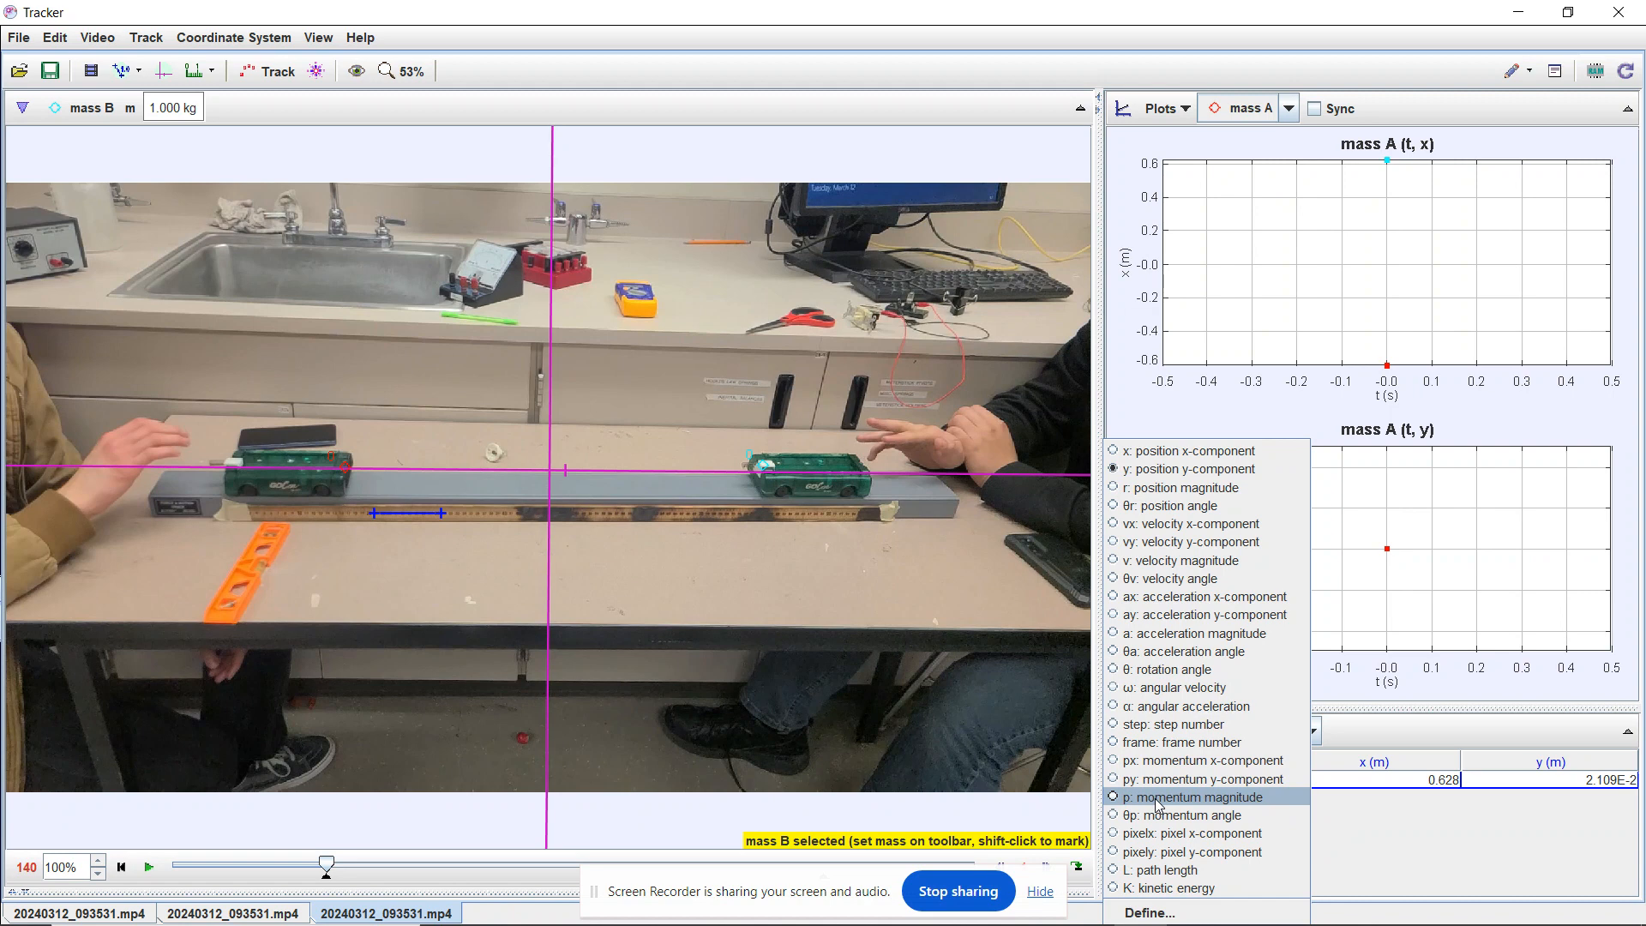
click(1159, 762)
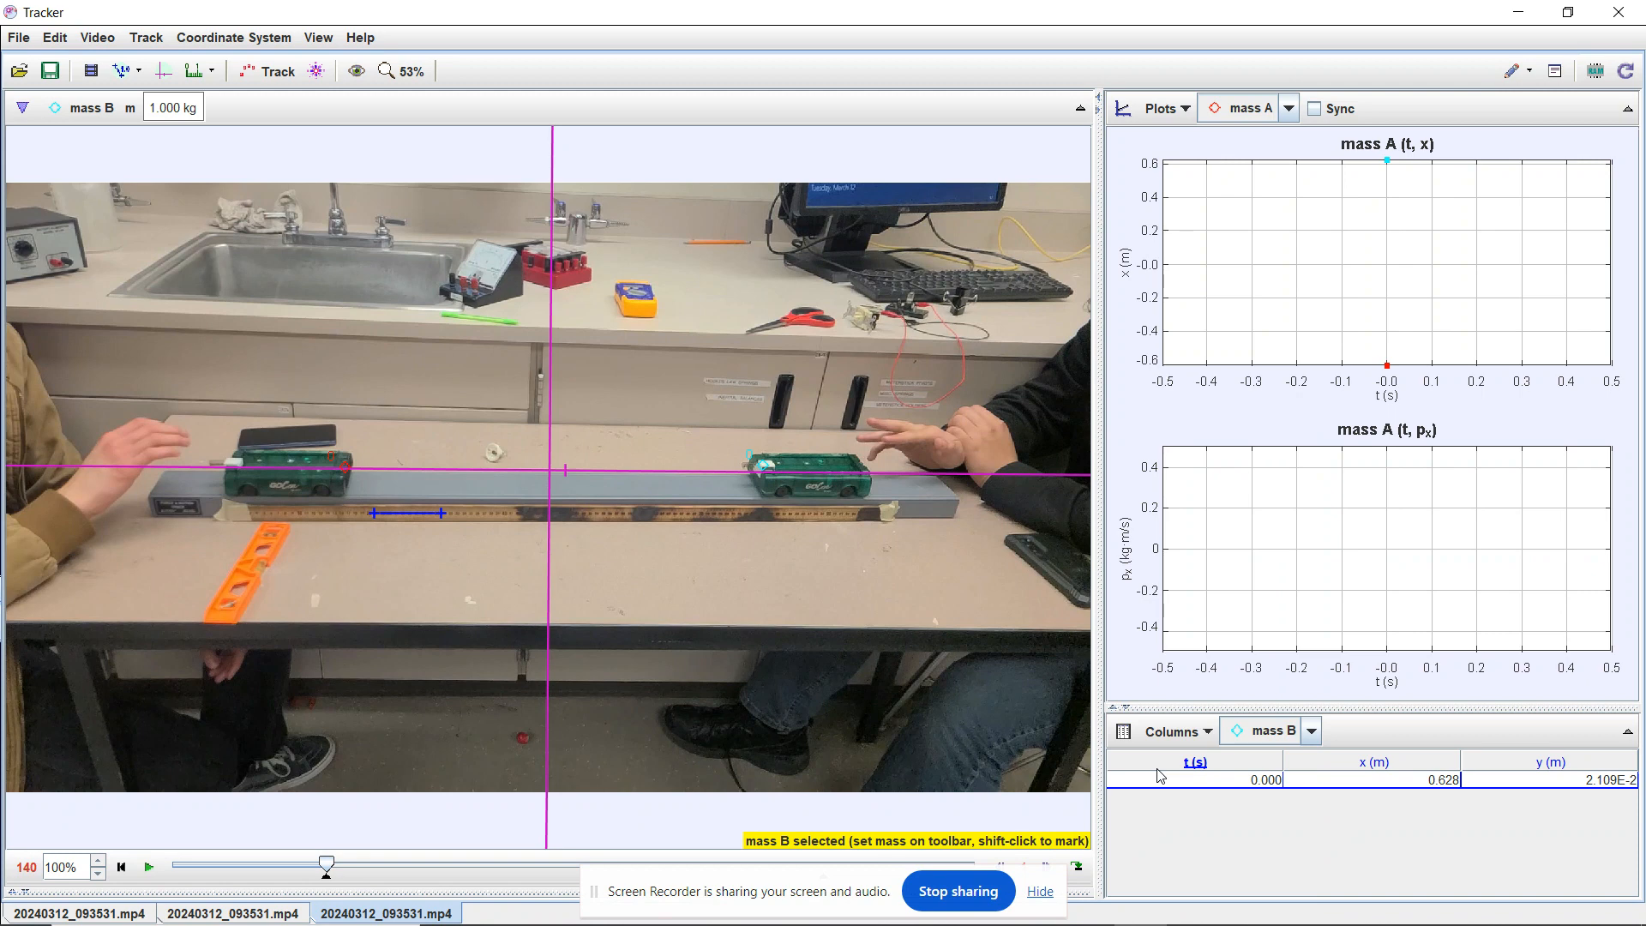
right_click(1312, 507)
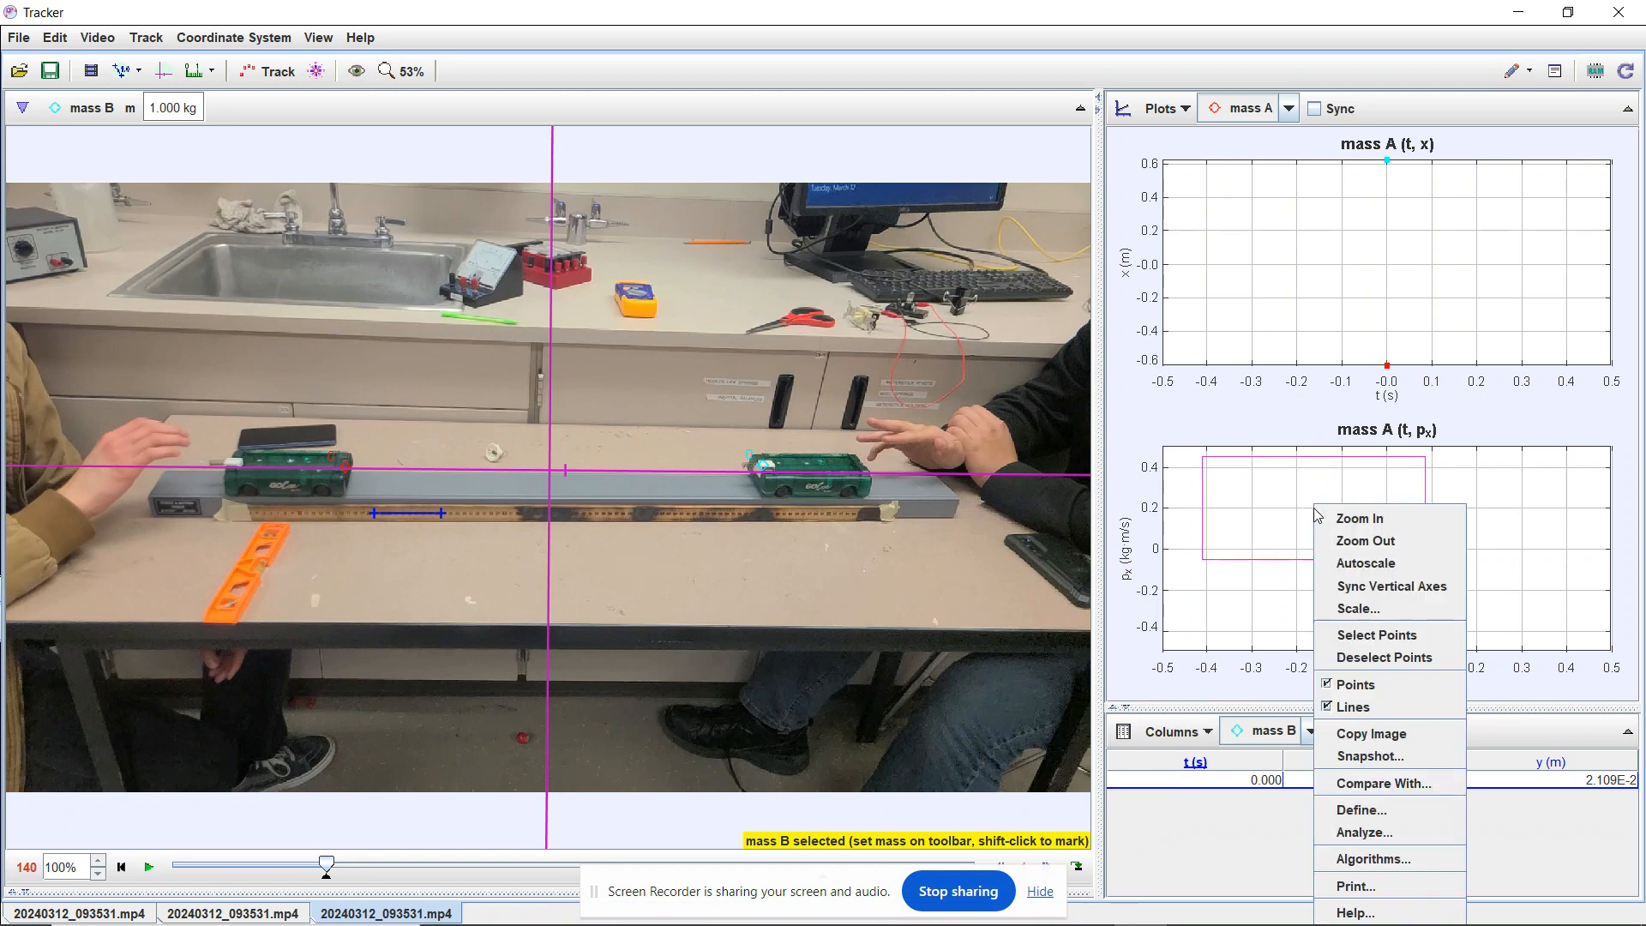
click(1391, 784)
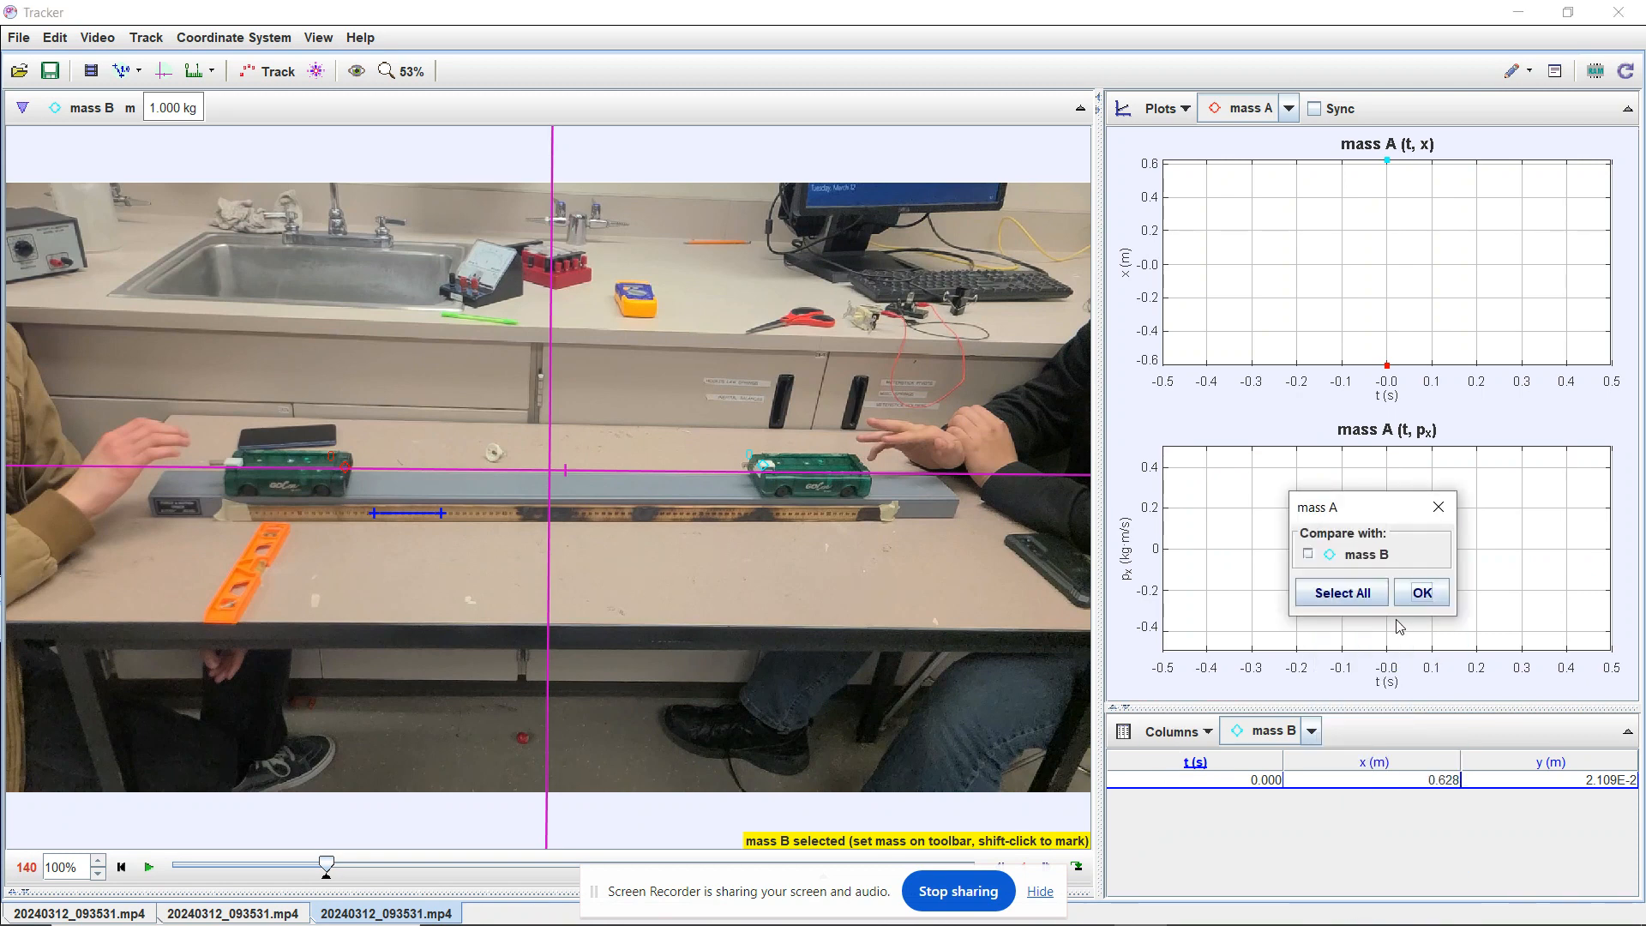
click(1309, 555)
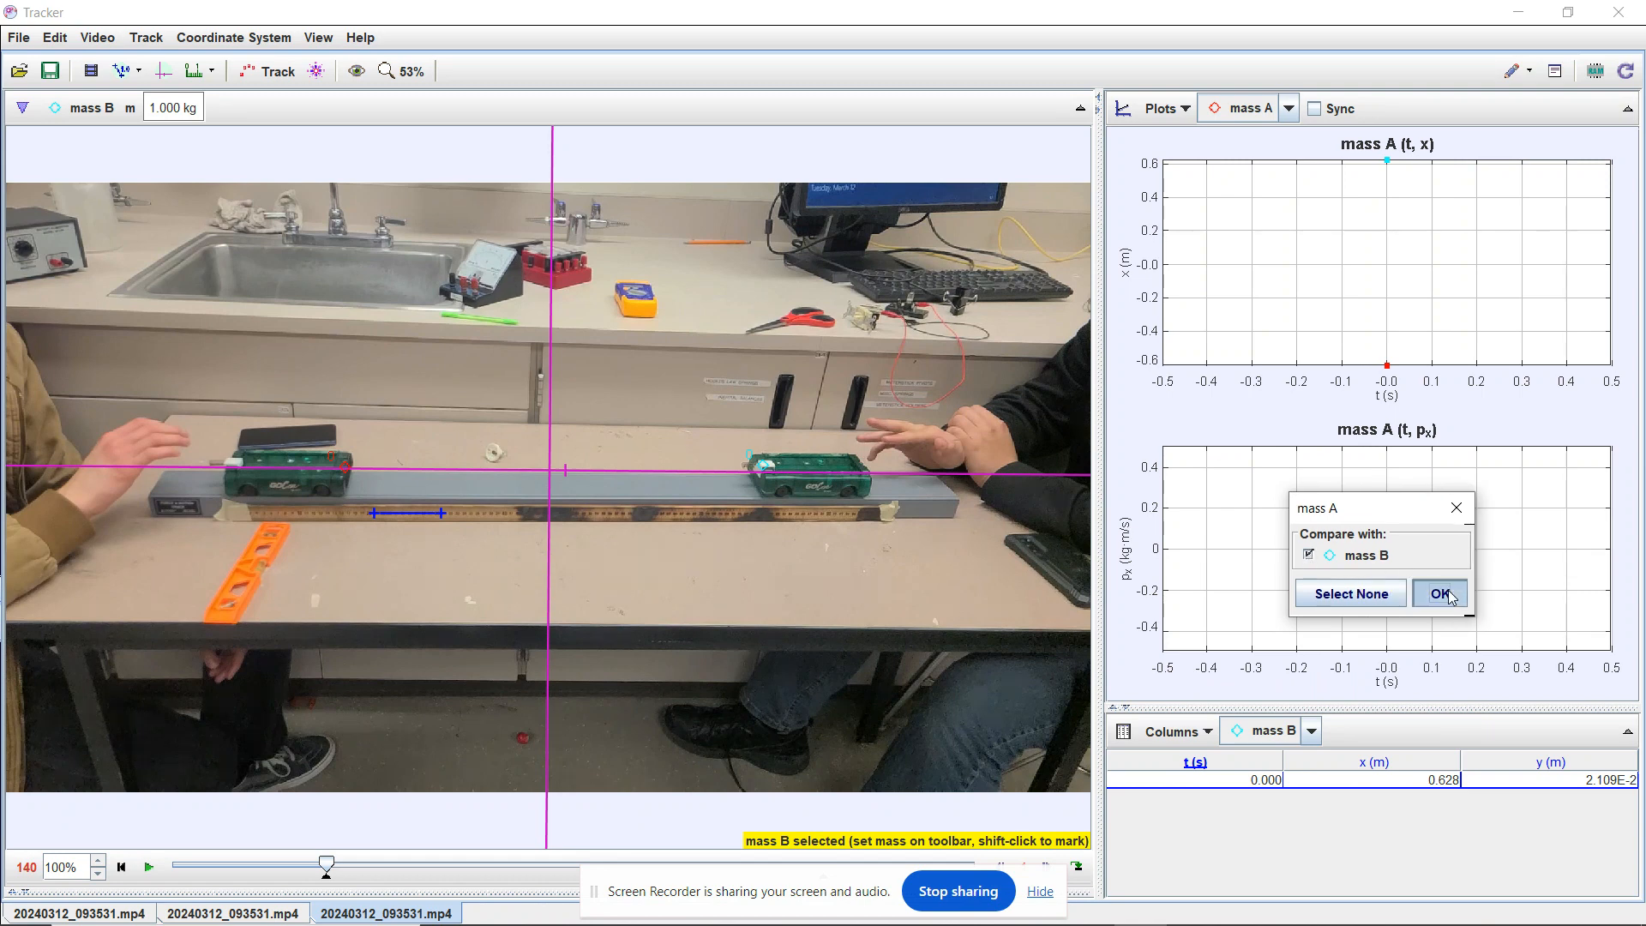
click(1439, 590)
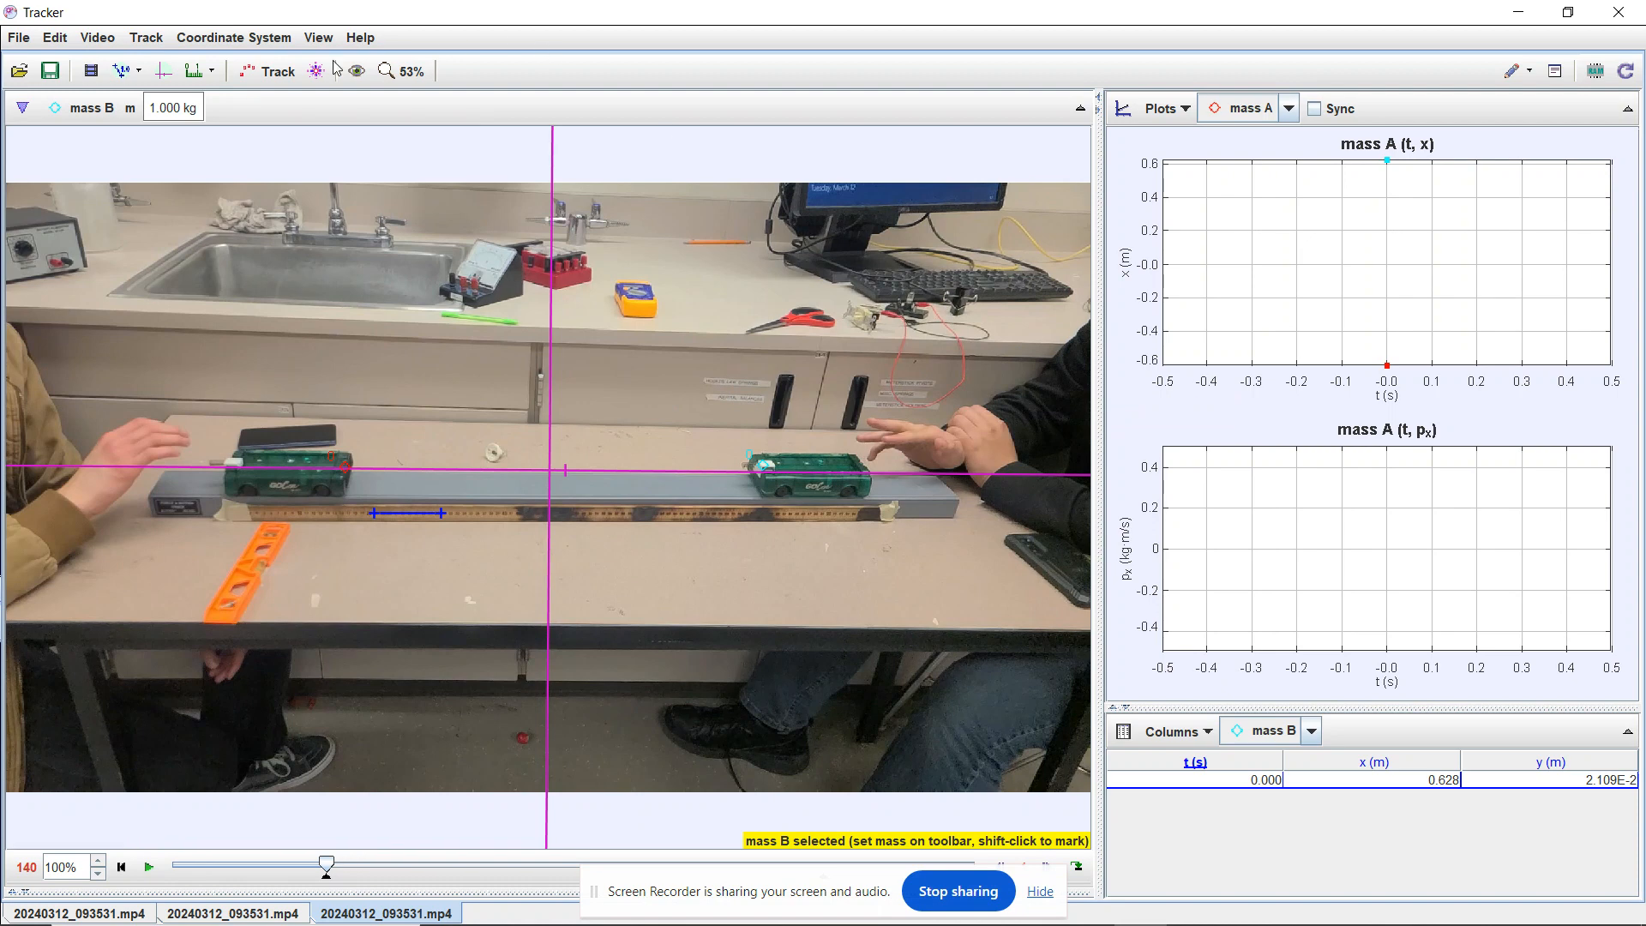
click(154, 45)
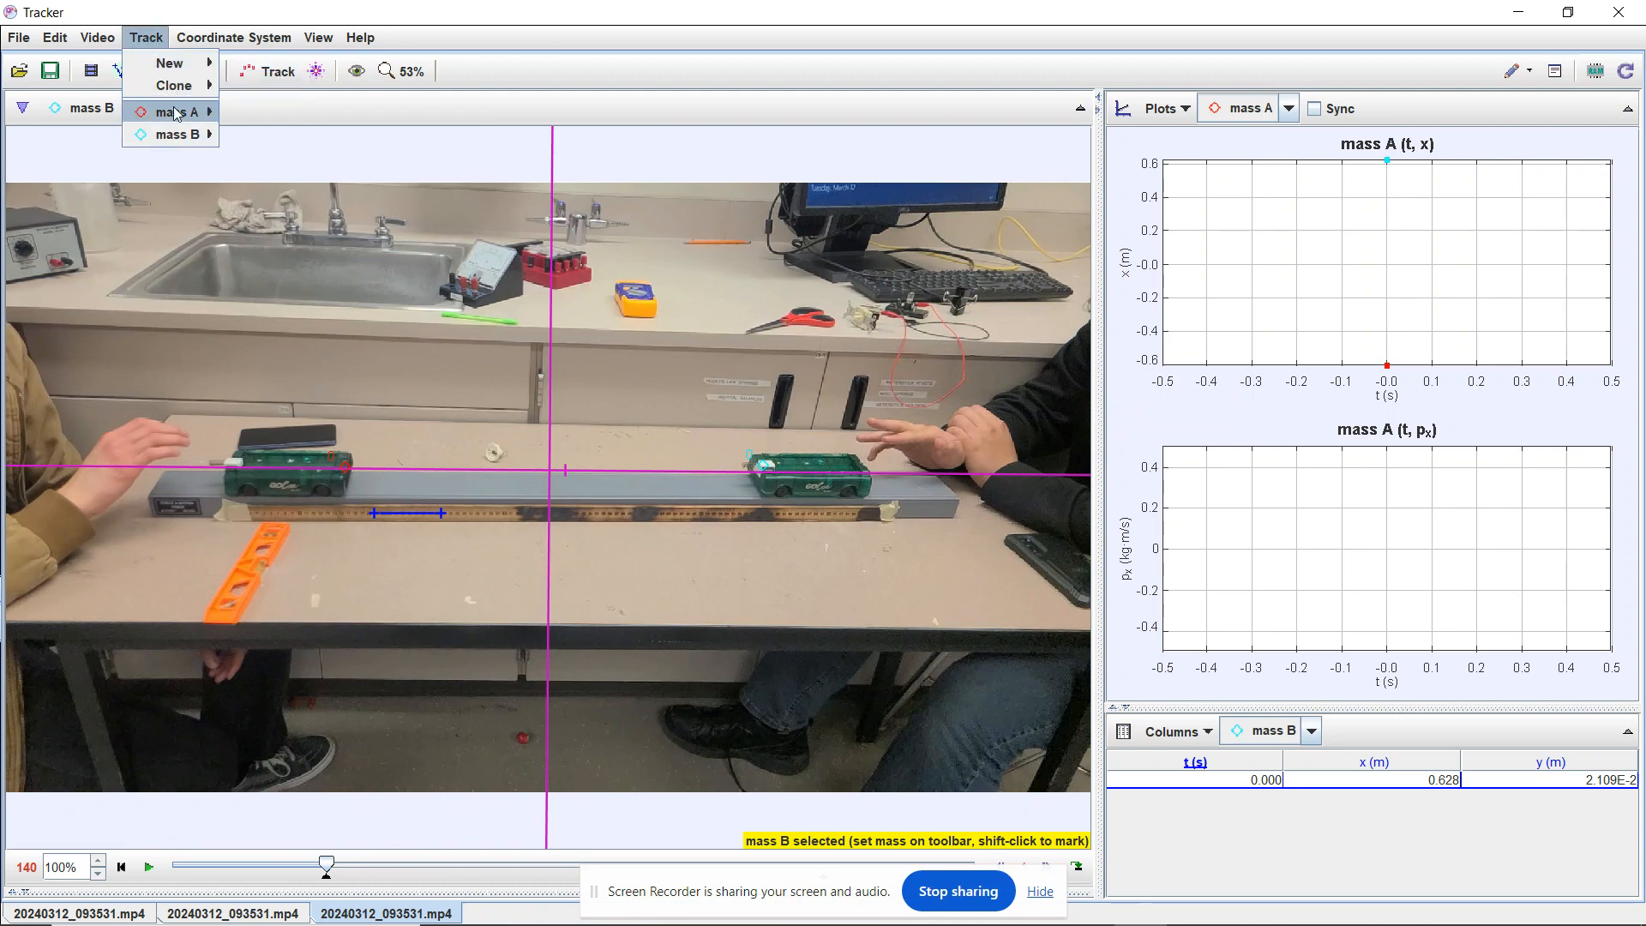
mouse_move(174, 114)
click(262, 135)
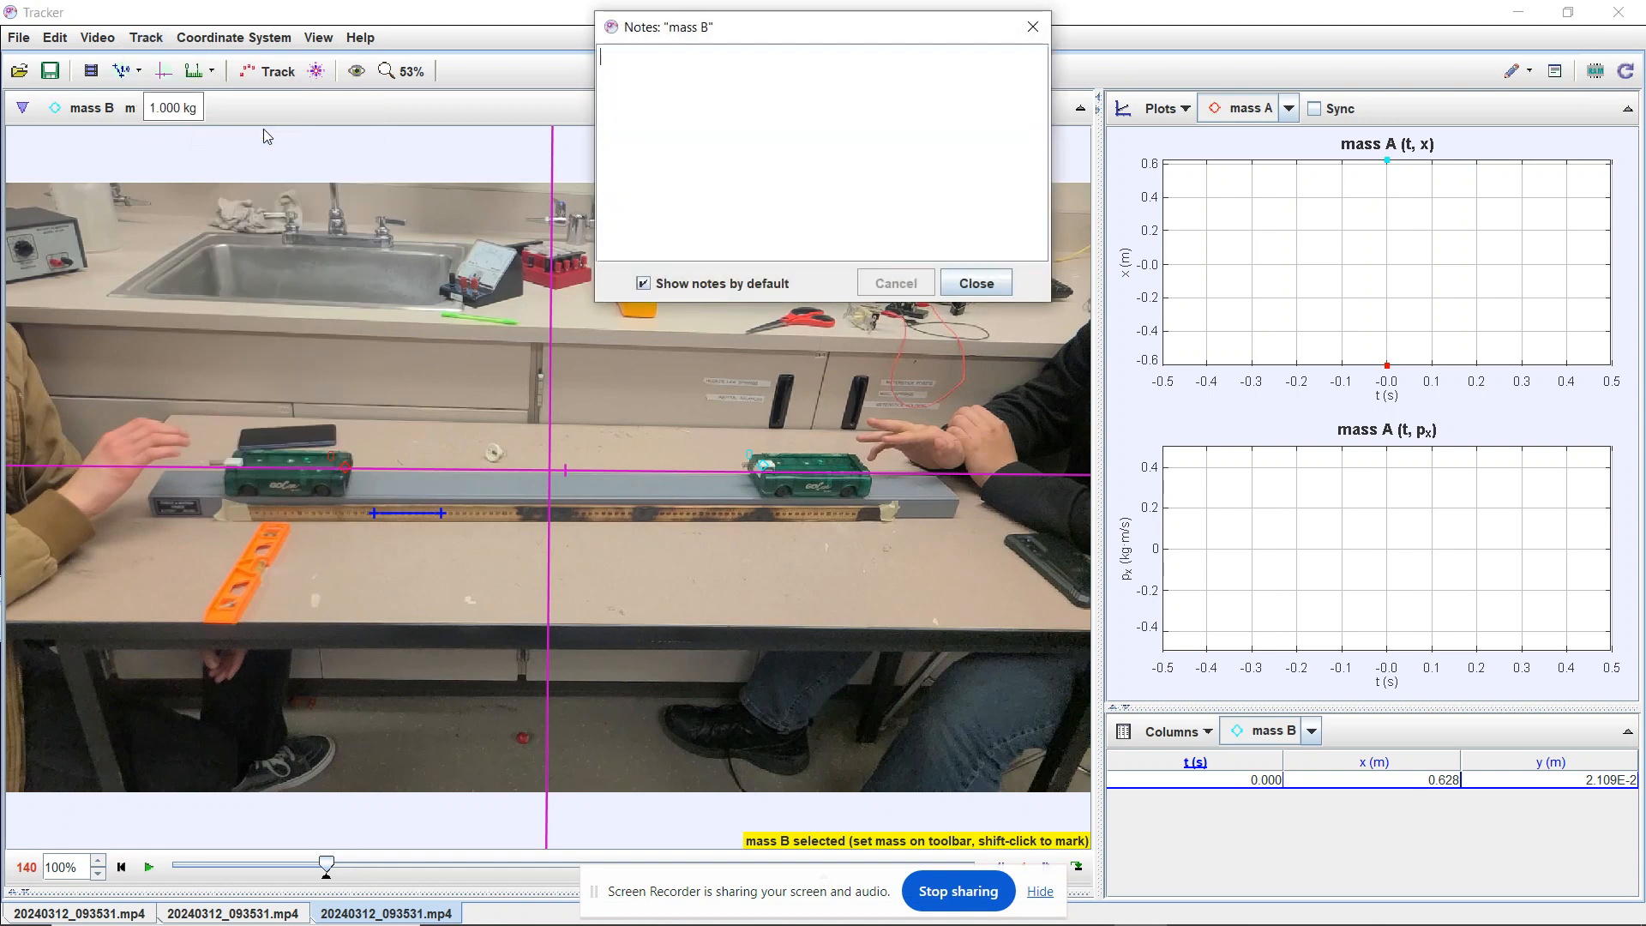
click(1032, 27)
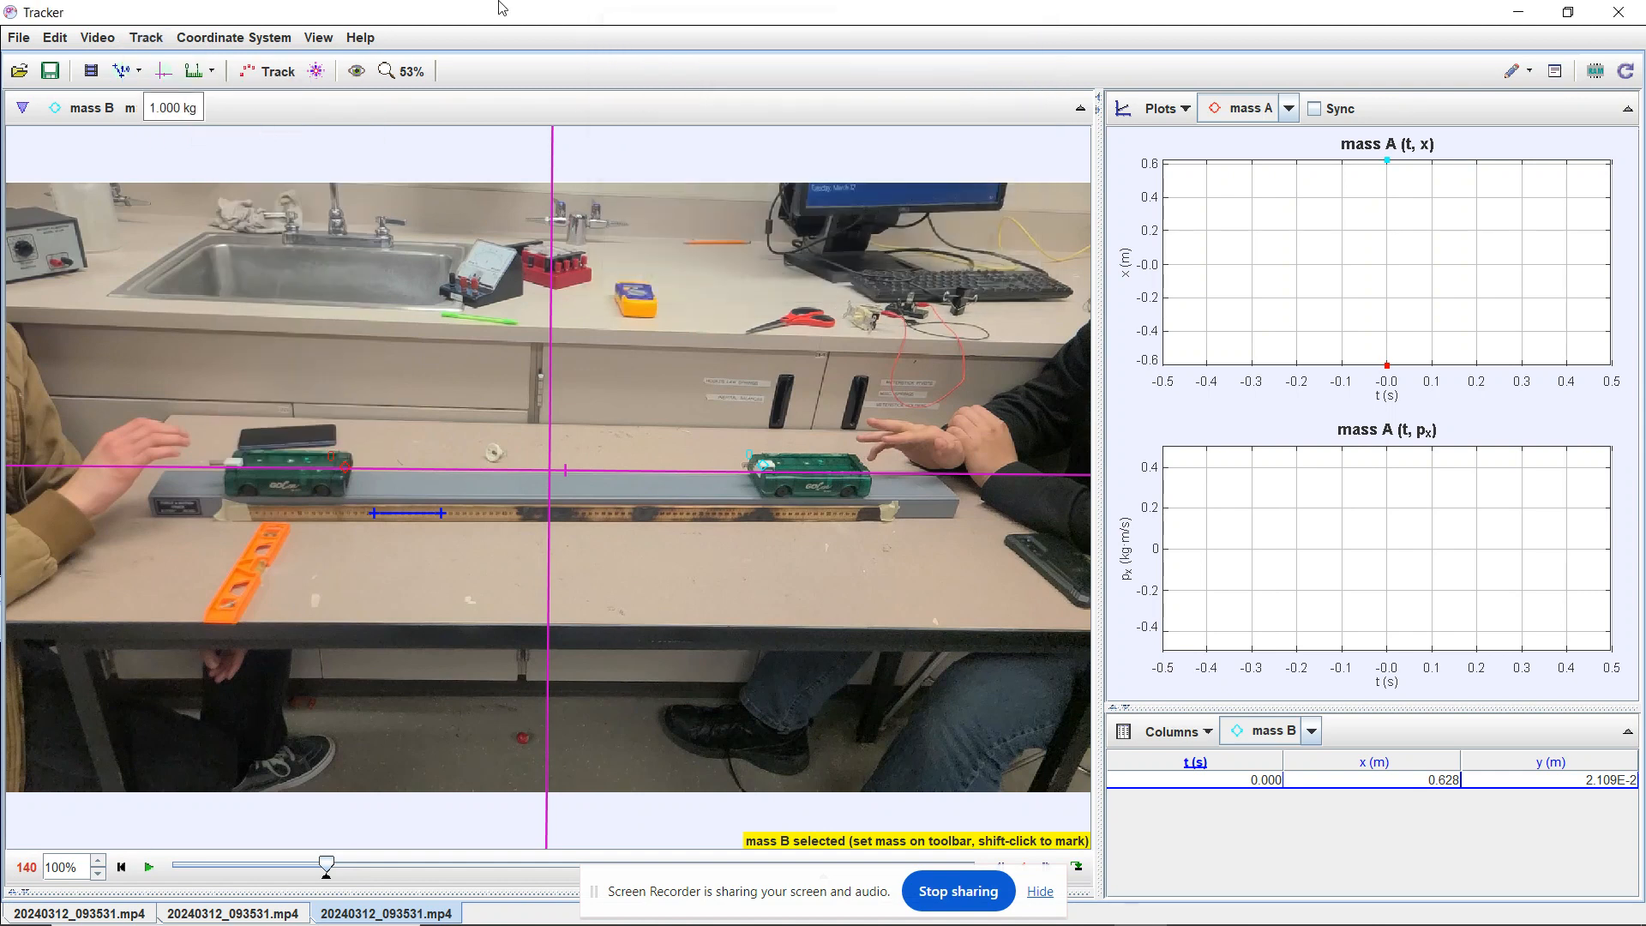
Open the Autotracker for mass A and create a key frame on the left cart's front end in frame 140
click(142, 41)
mouse_move(175, 112)
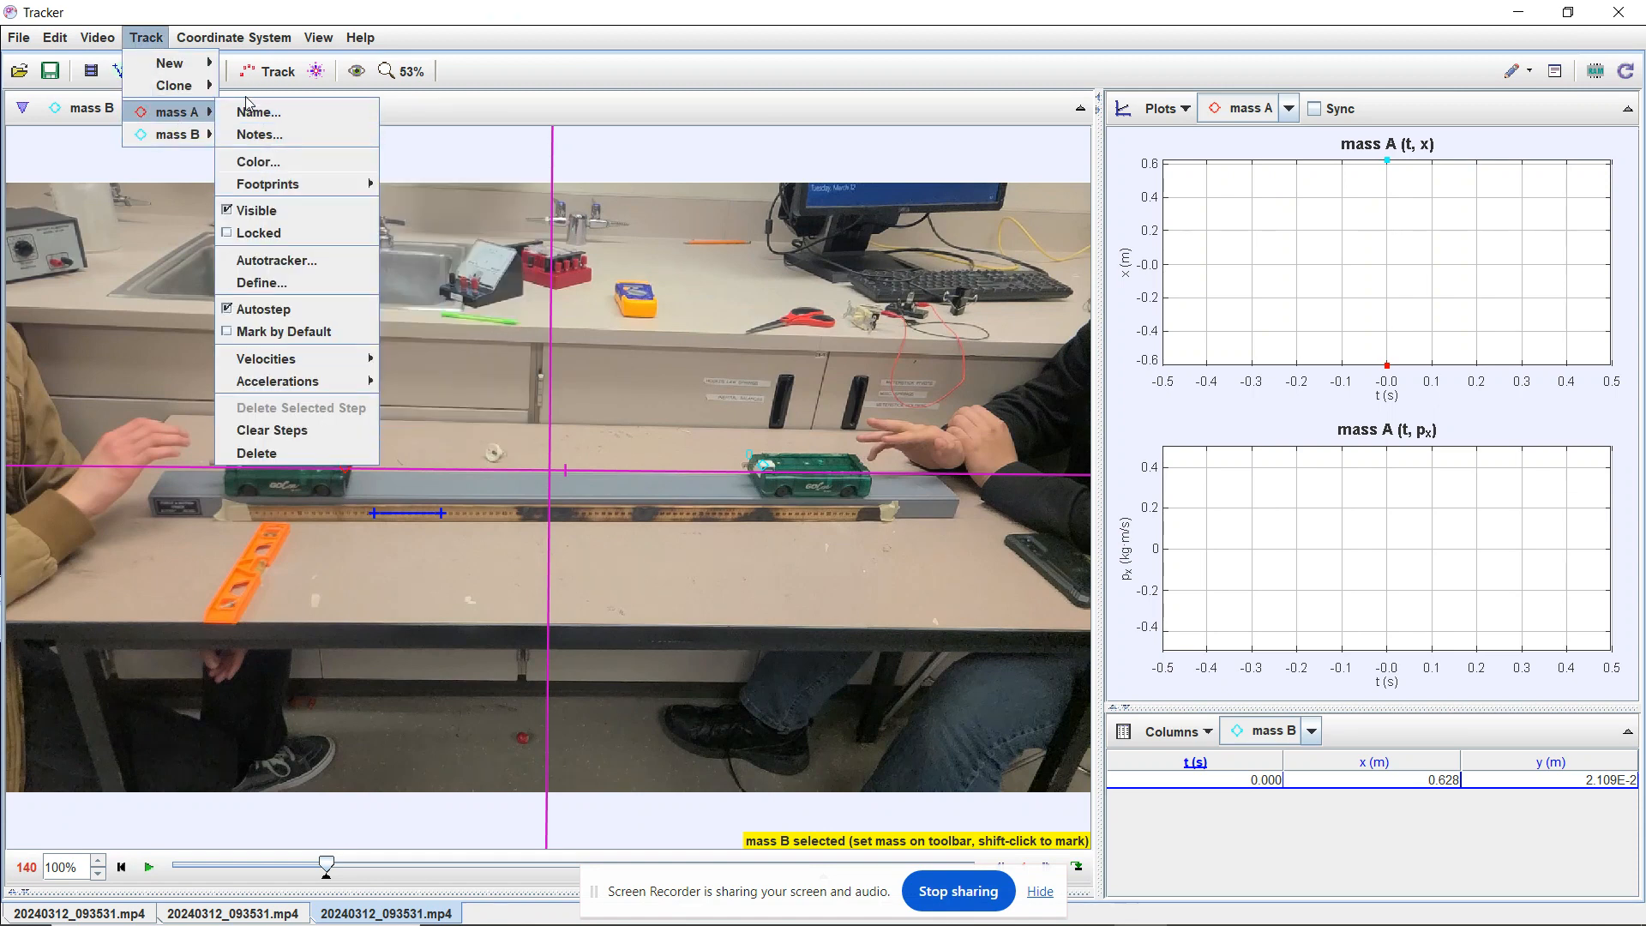
click(276, 261)
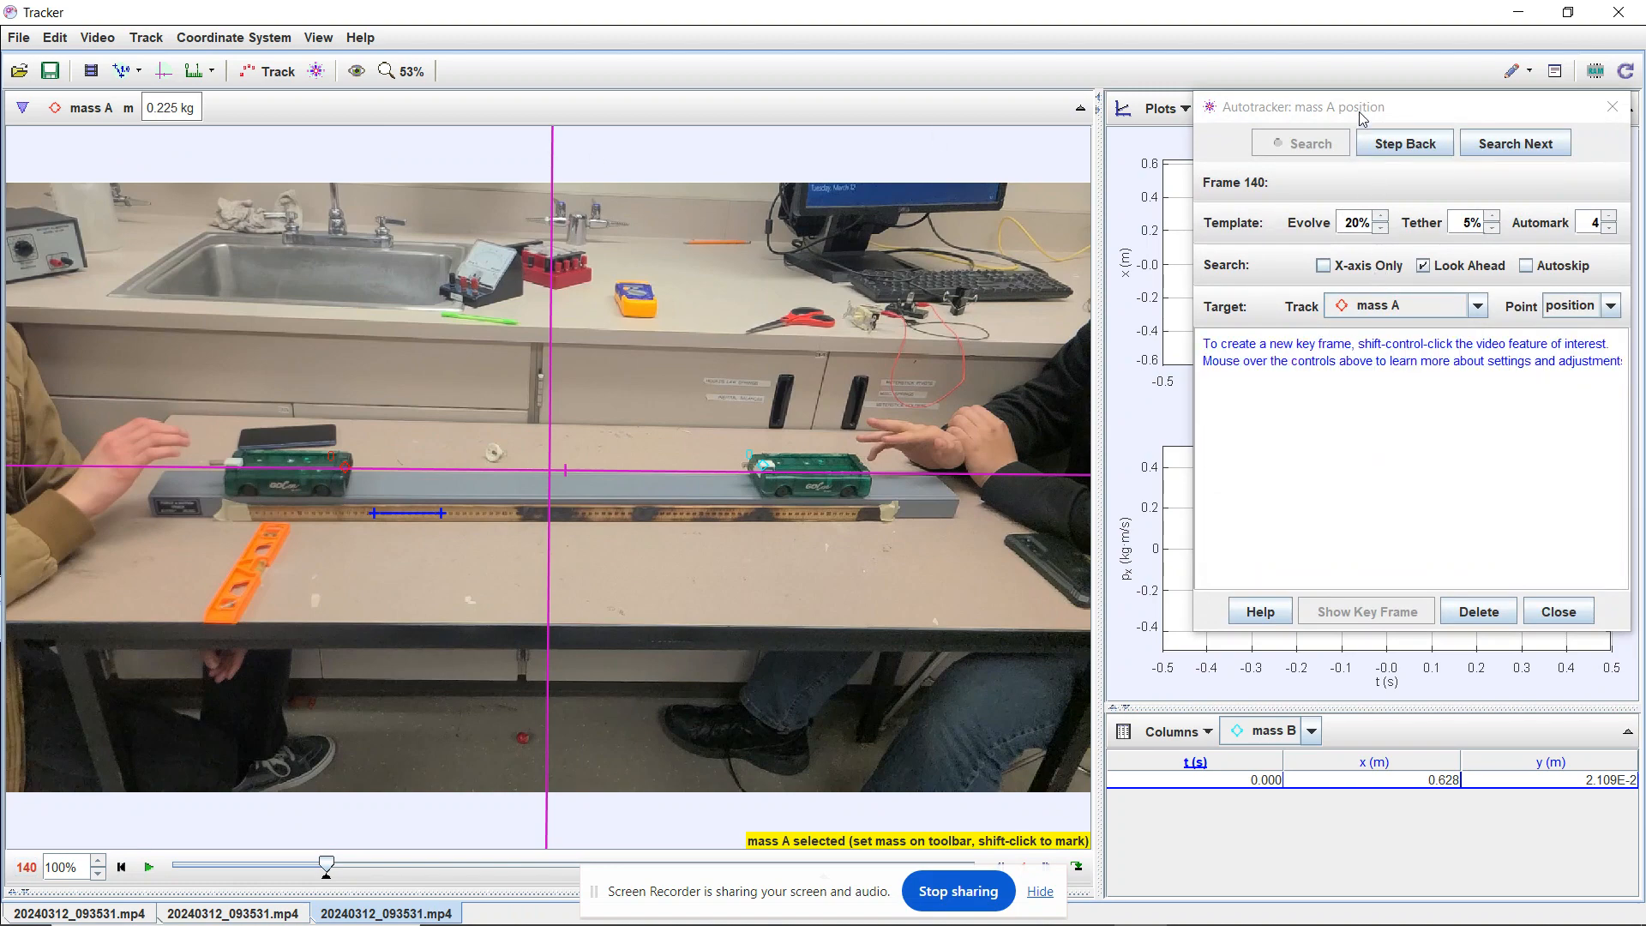
drag(1360, 111, 1257, 122)
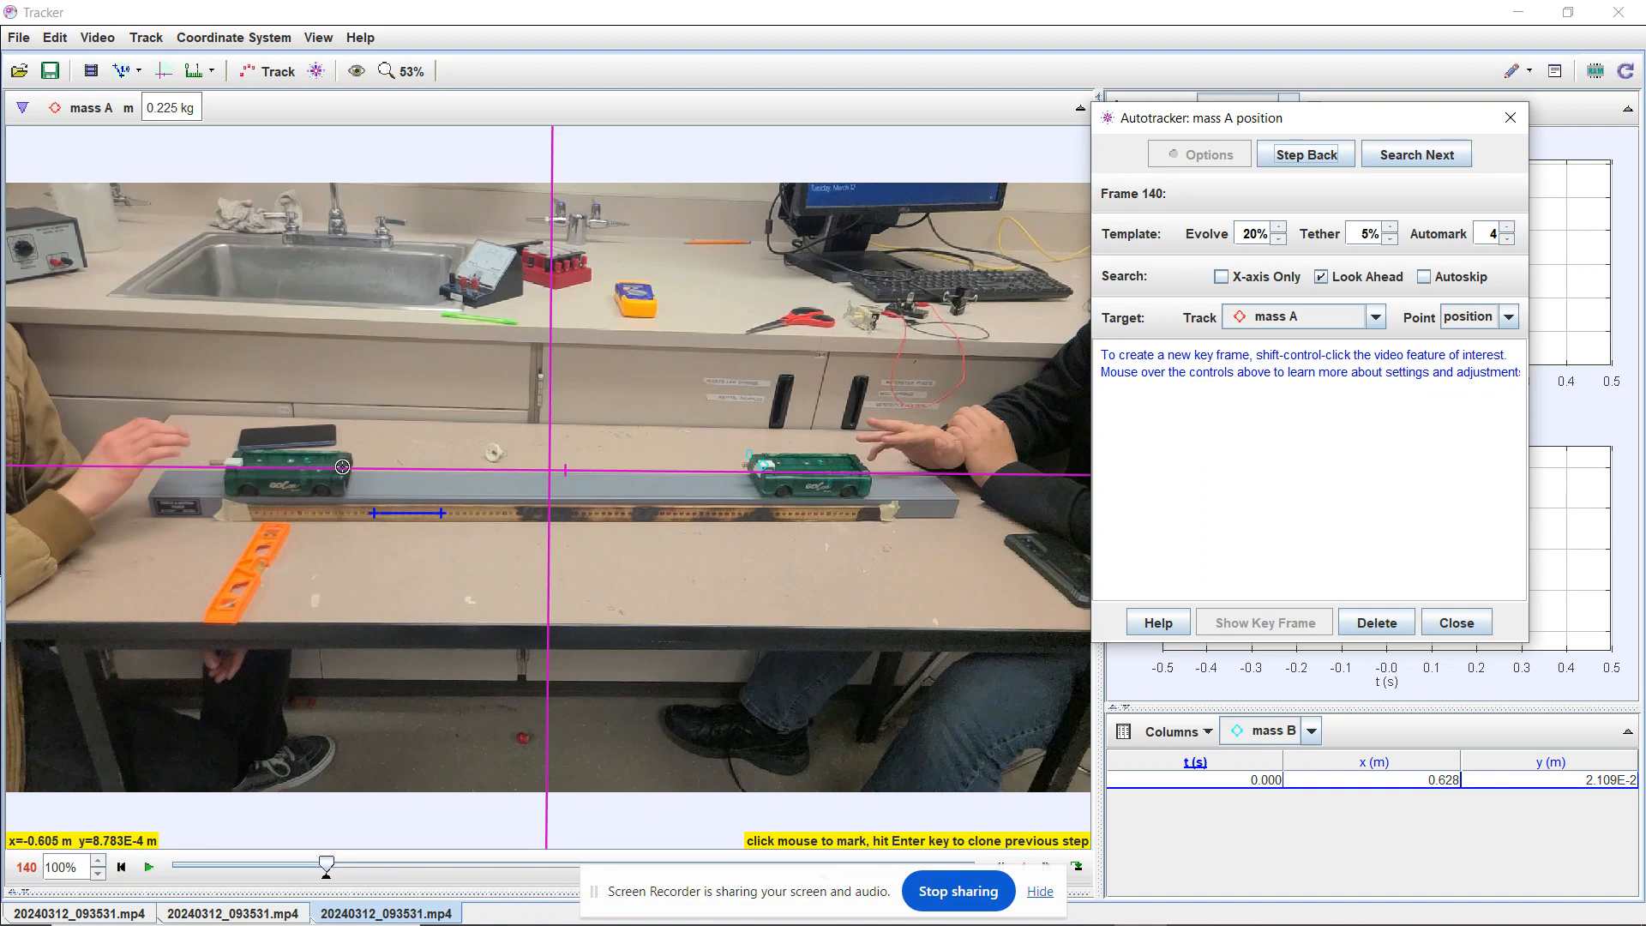
ctrl+shift+click(342, 467)
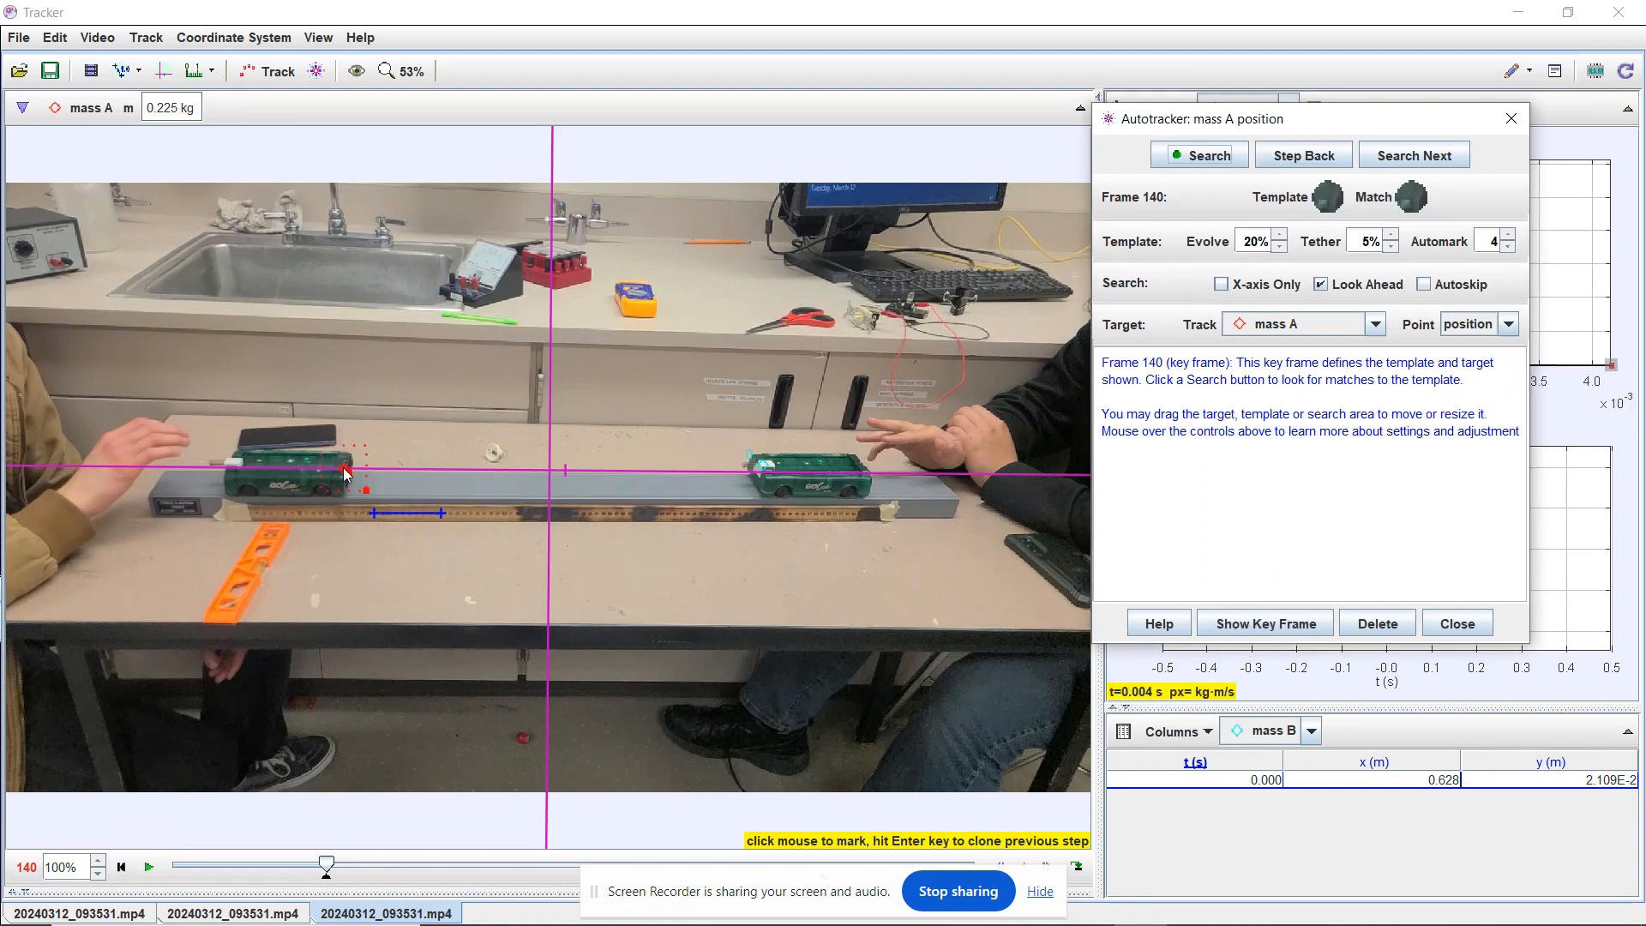
Run the Autotracker search for mass A from frame 140 to the end of the clip, keeping the plots in view
mouse_move(1280, 198)
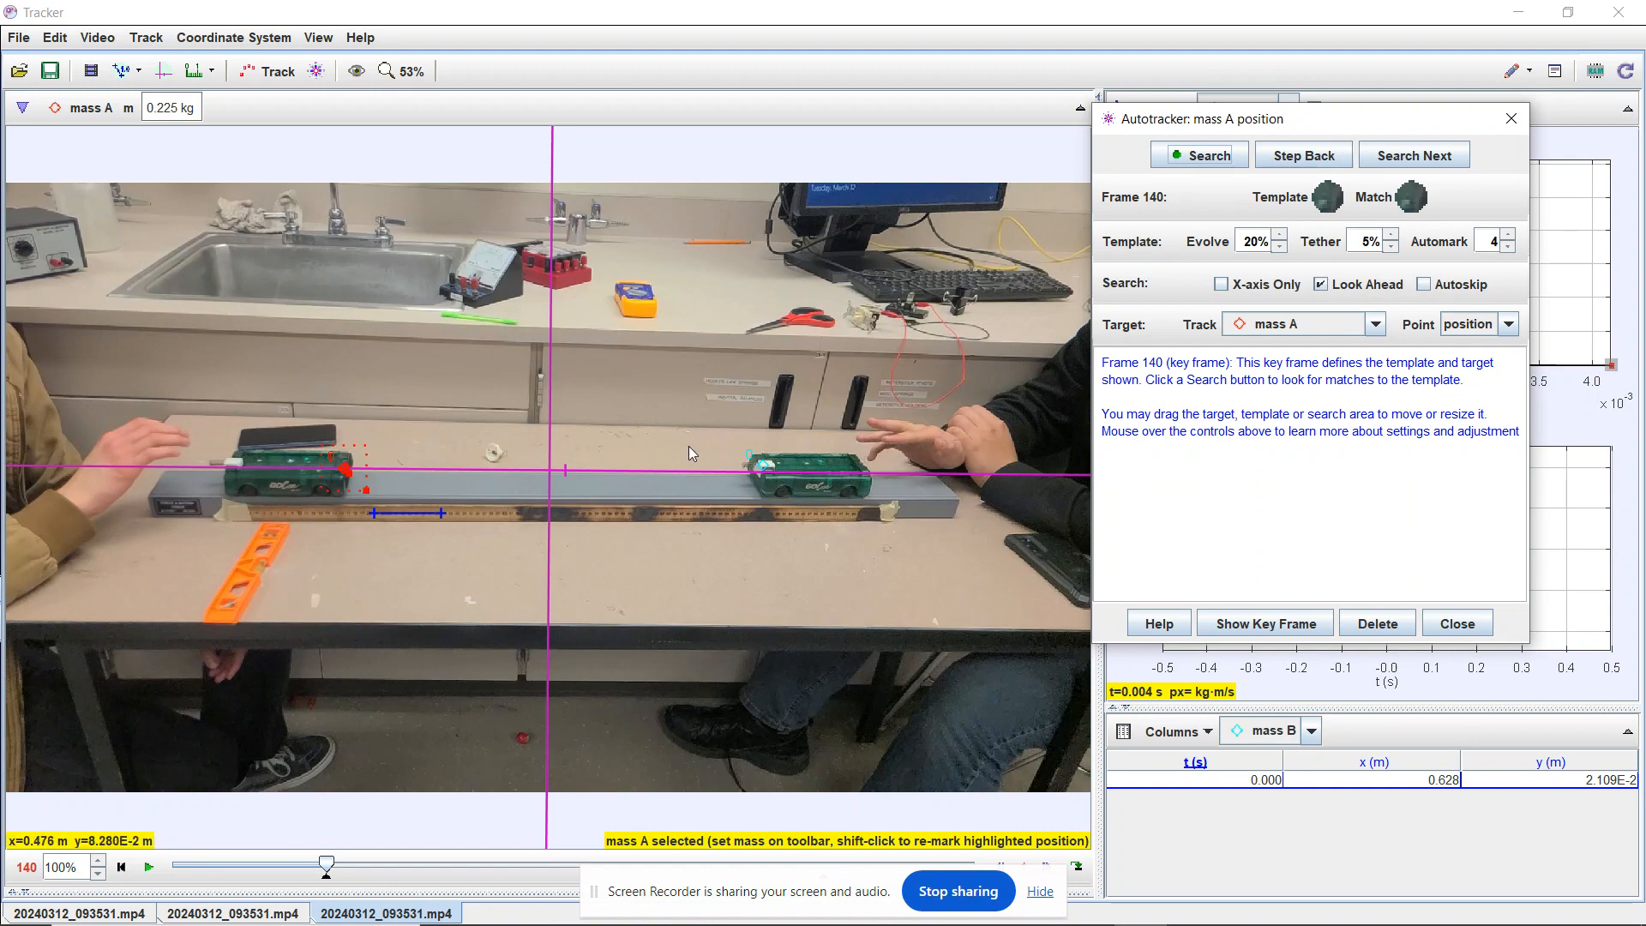
mouse_move(1198, 204)
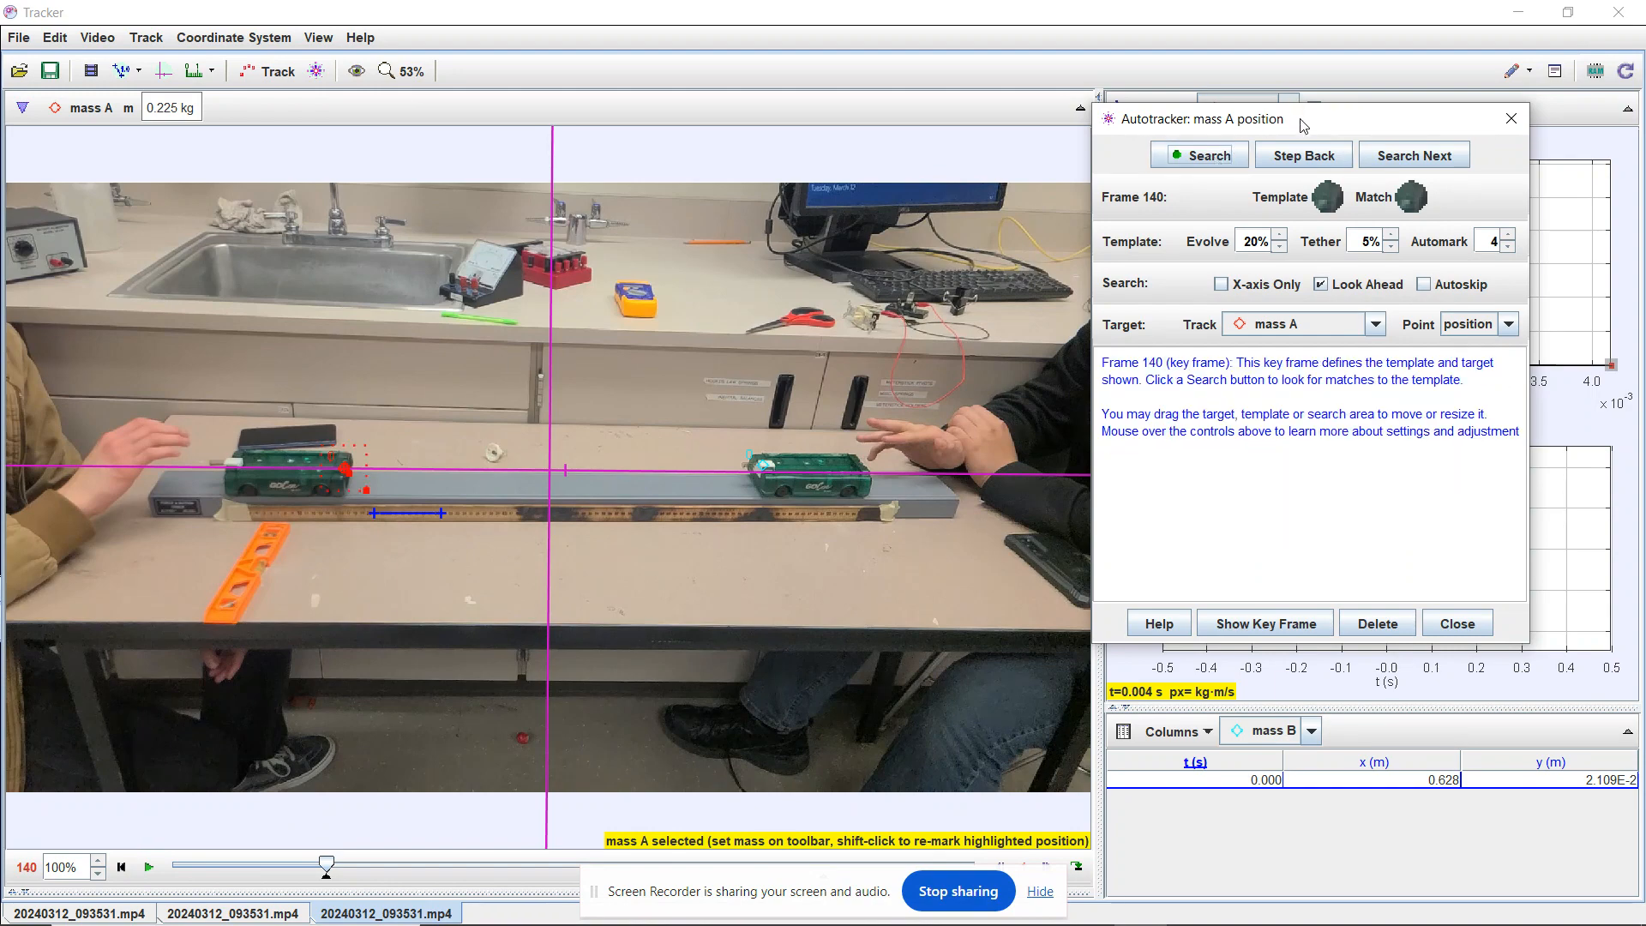
drag(1303, 126, 865, 232)
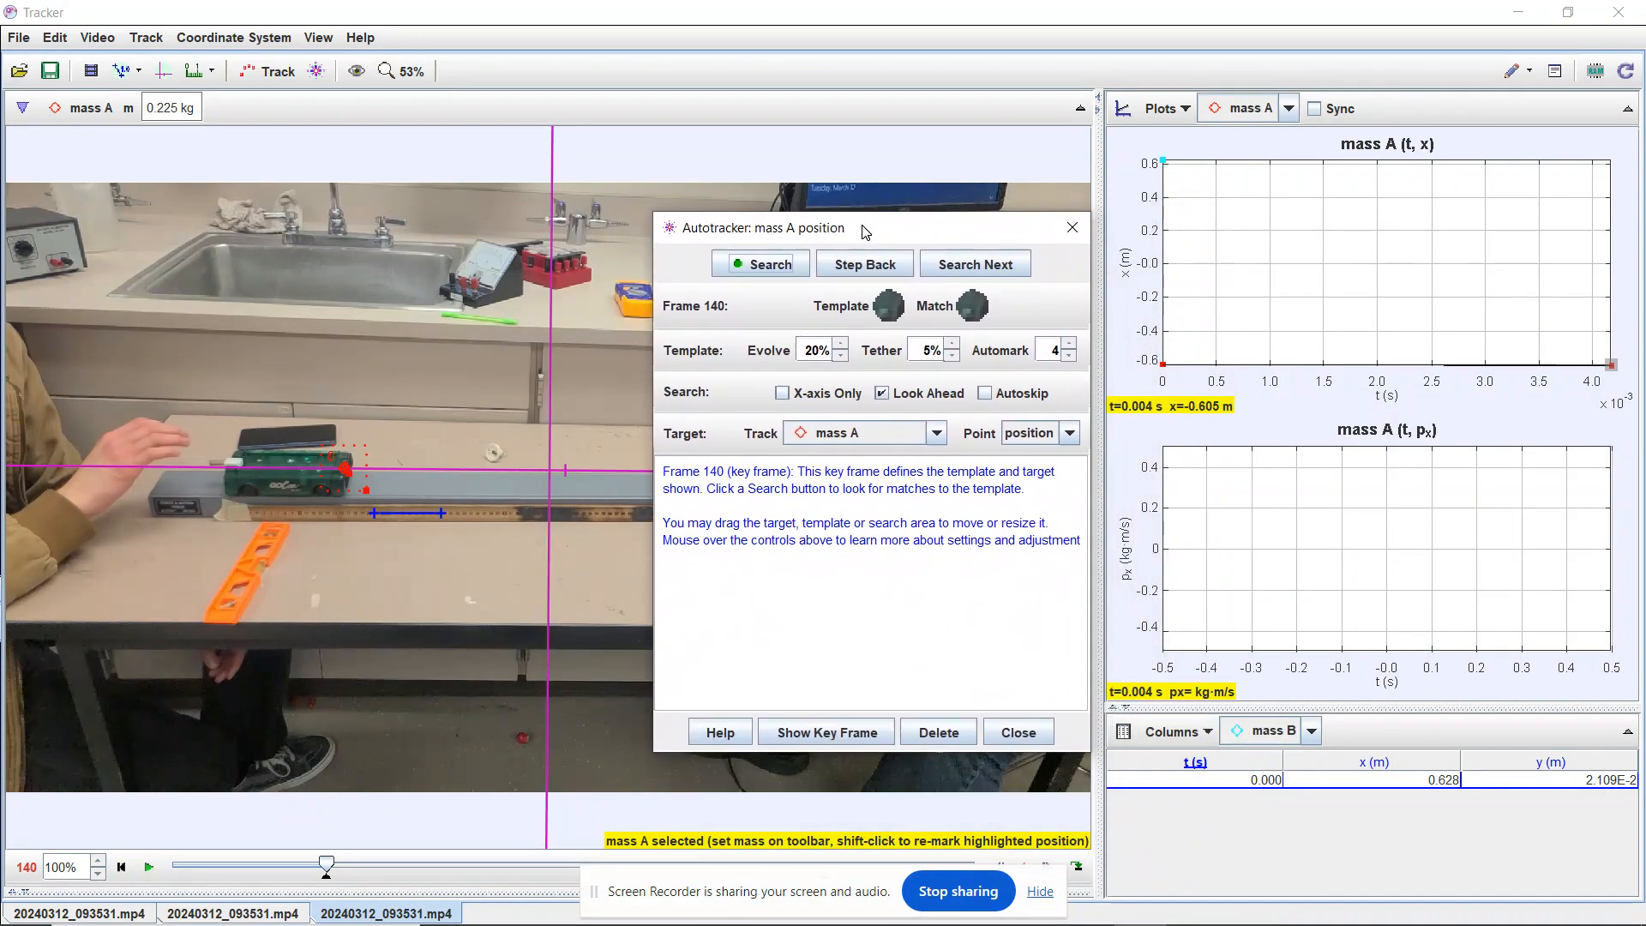
click(755, 266)
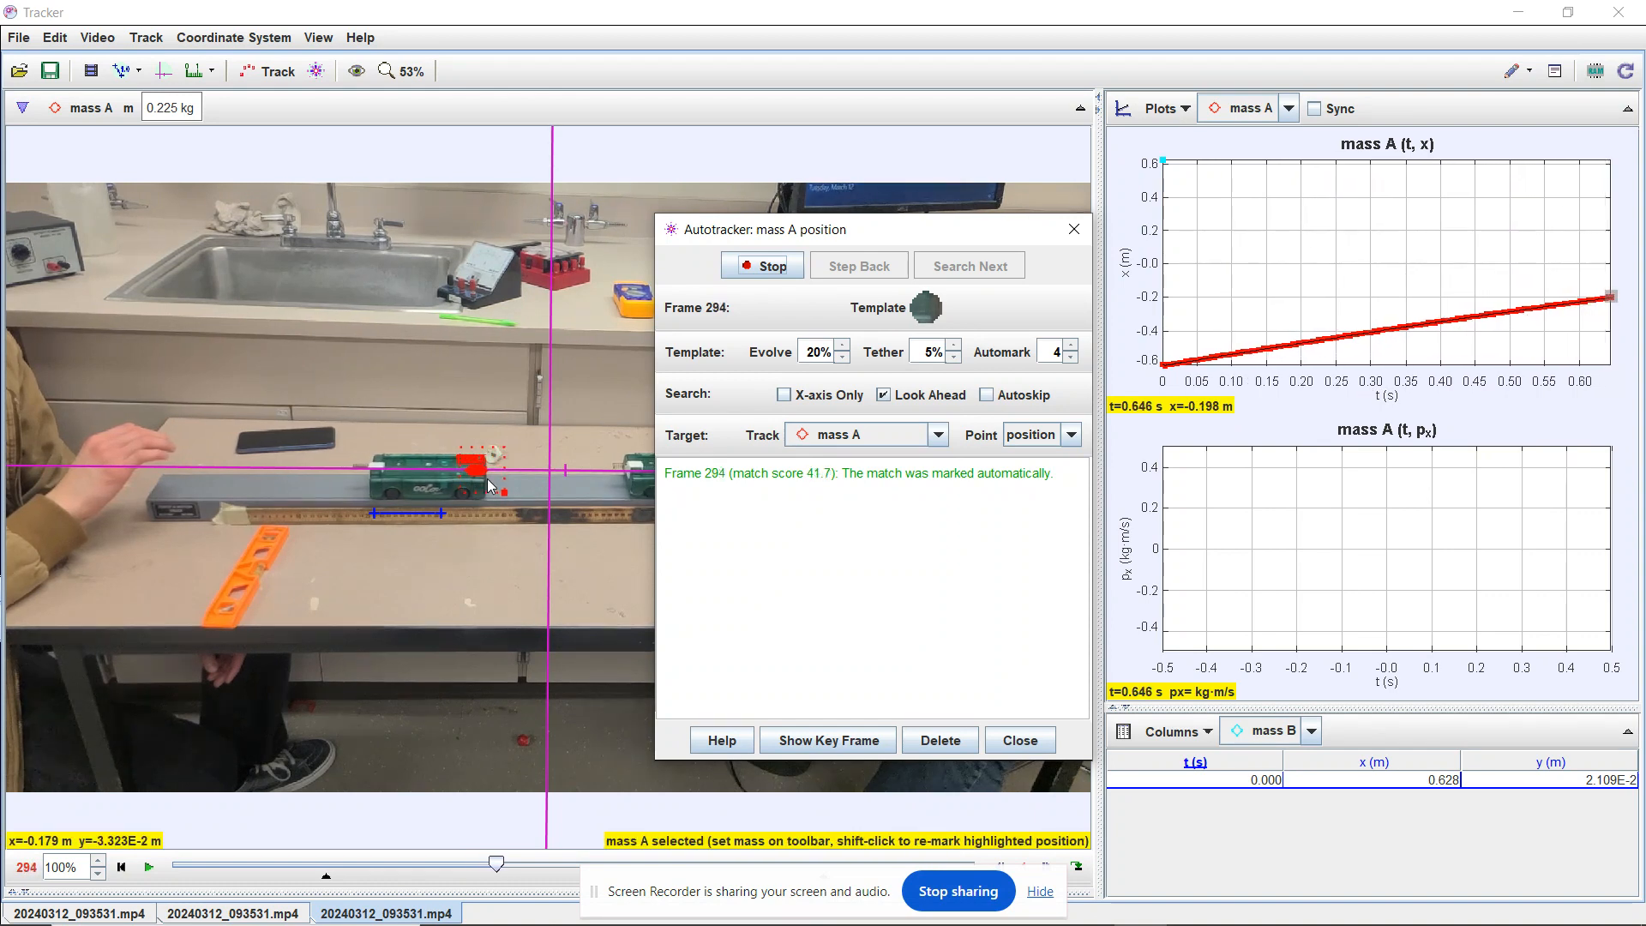
drag(879, 237, 1406, 423)
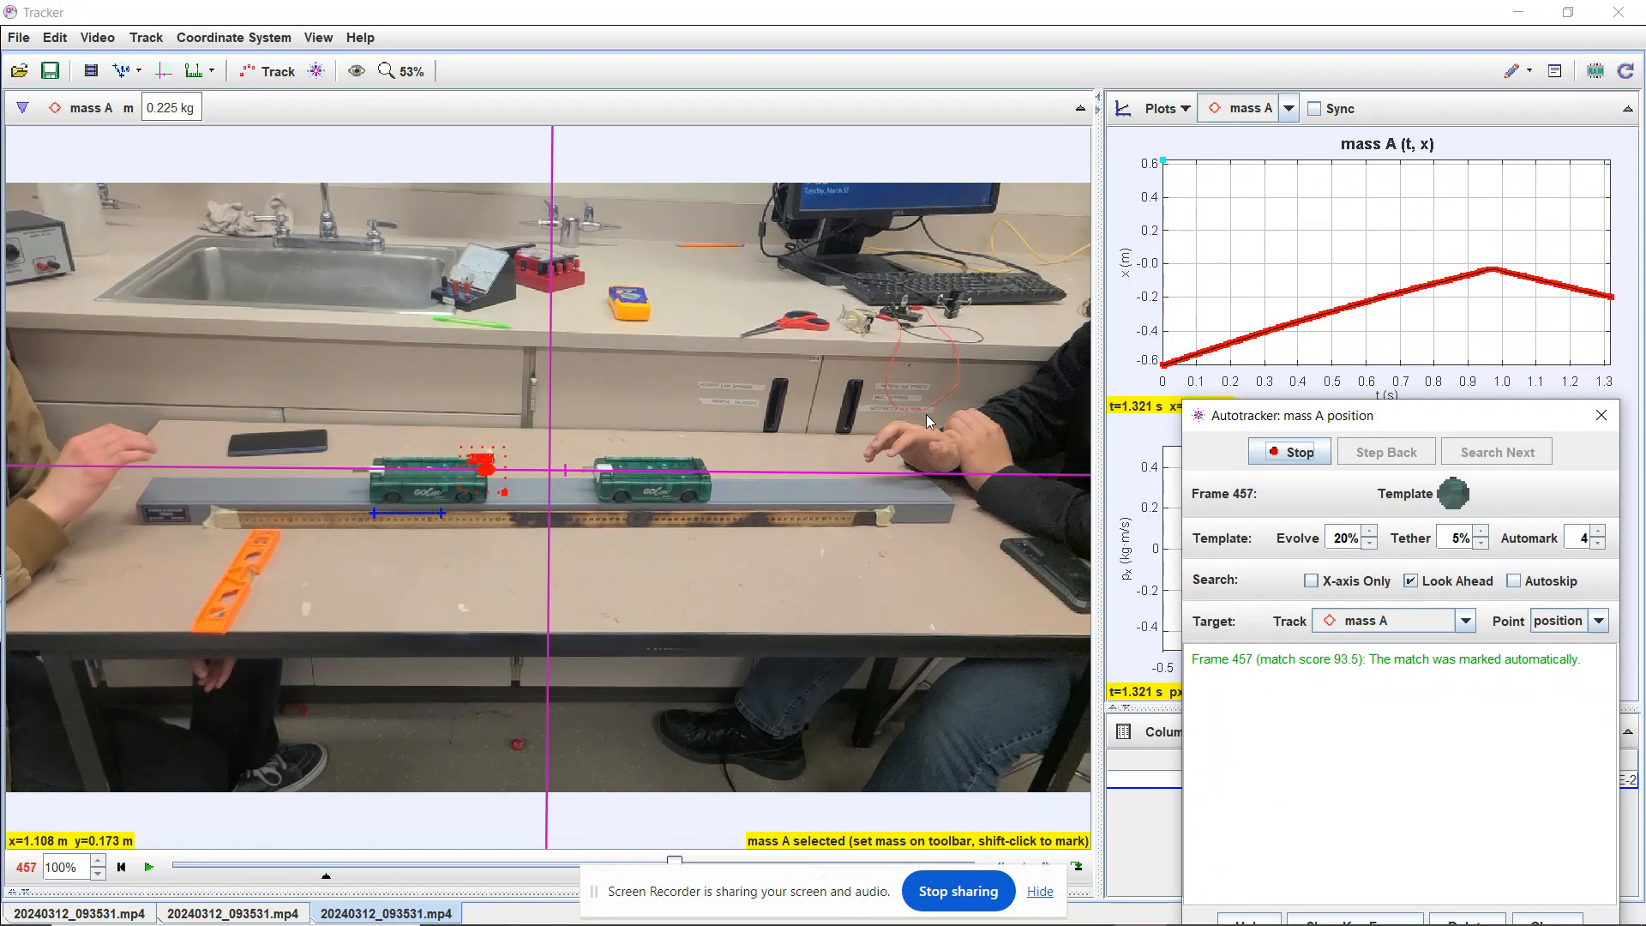
click(1039, 891)
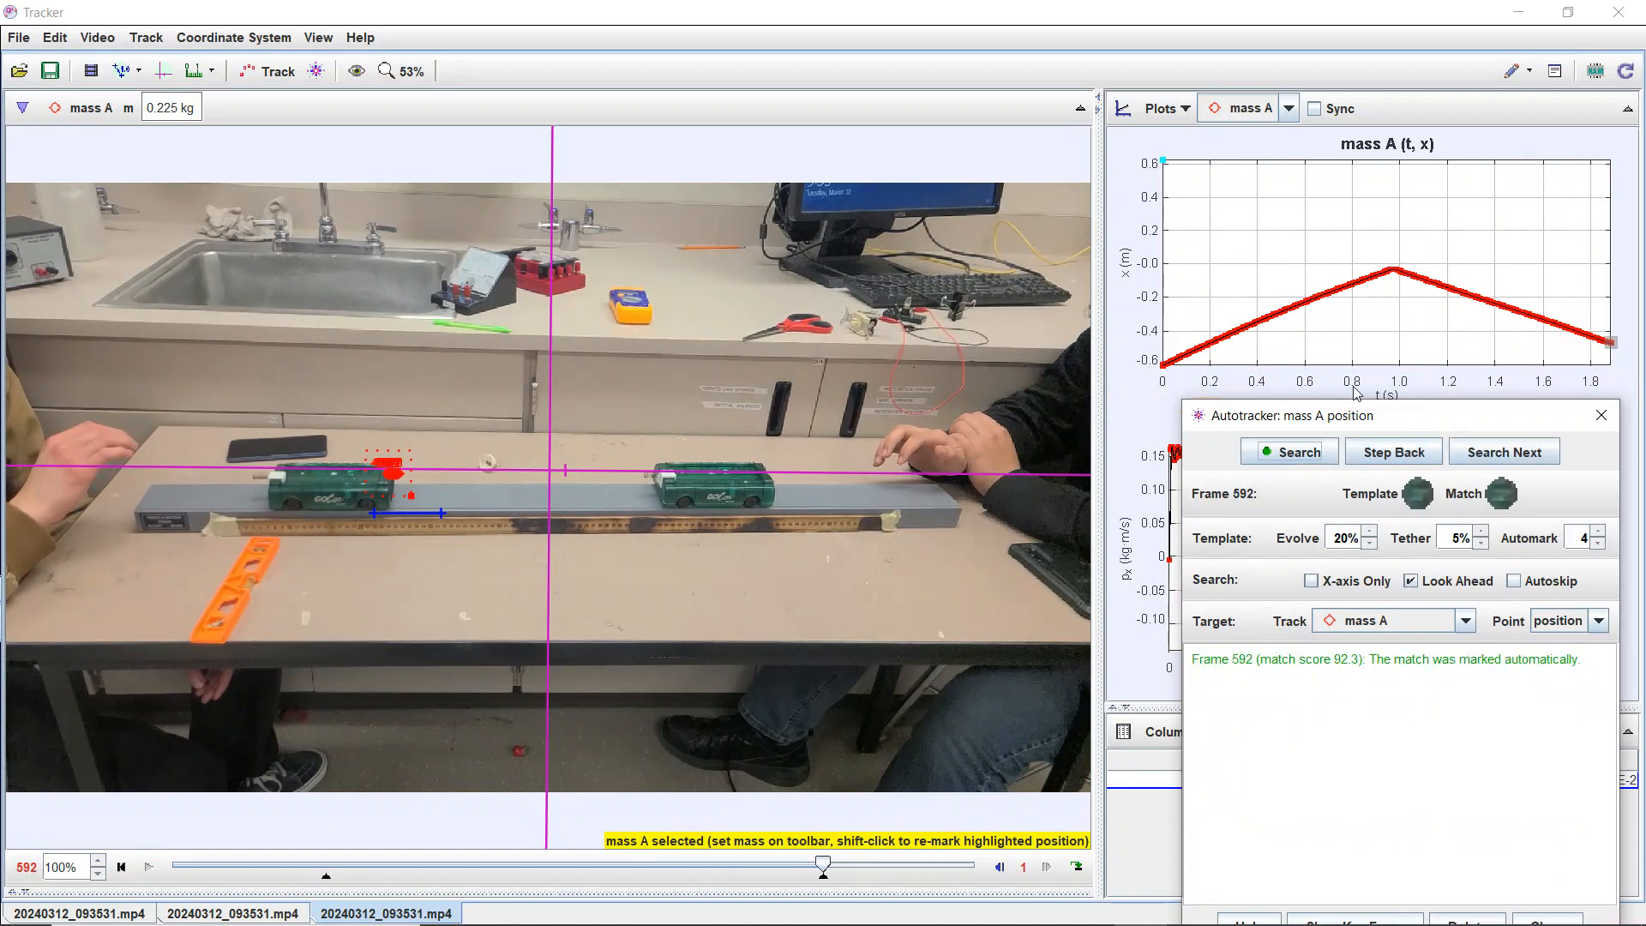
Uncover and examine mass A's x-position and x-momentum plots before and after the collision
right_click(1365, 419)
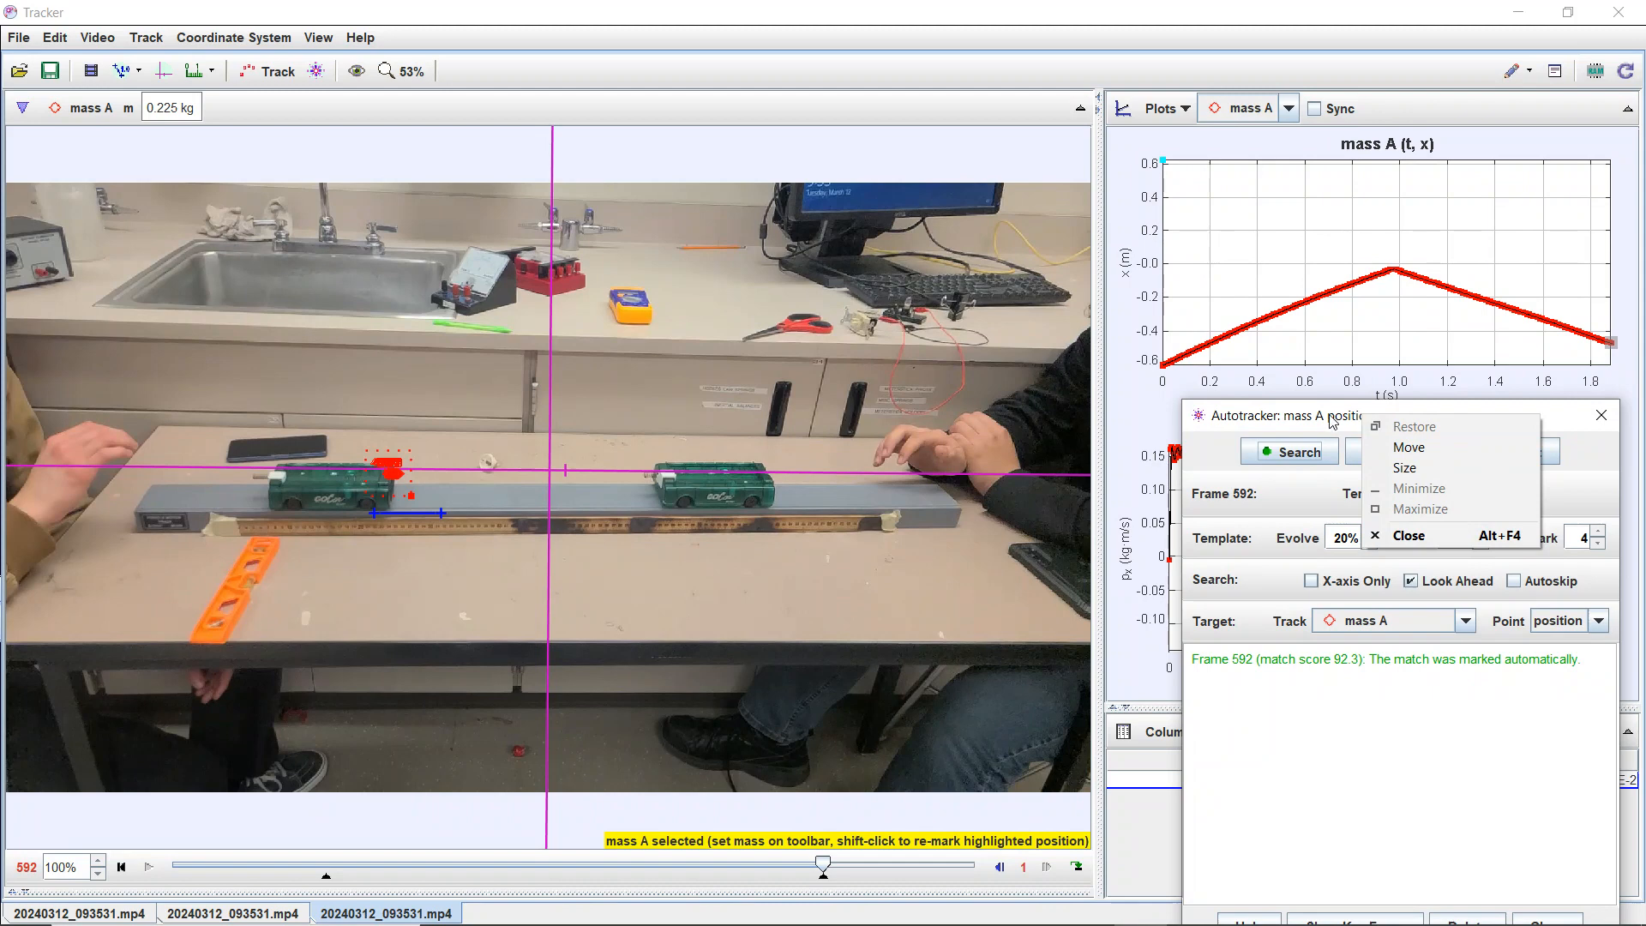
drag(1333, 421, 1301, 681)
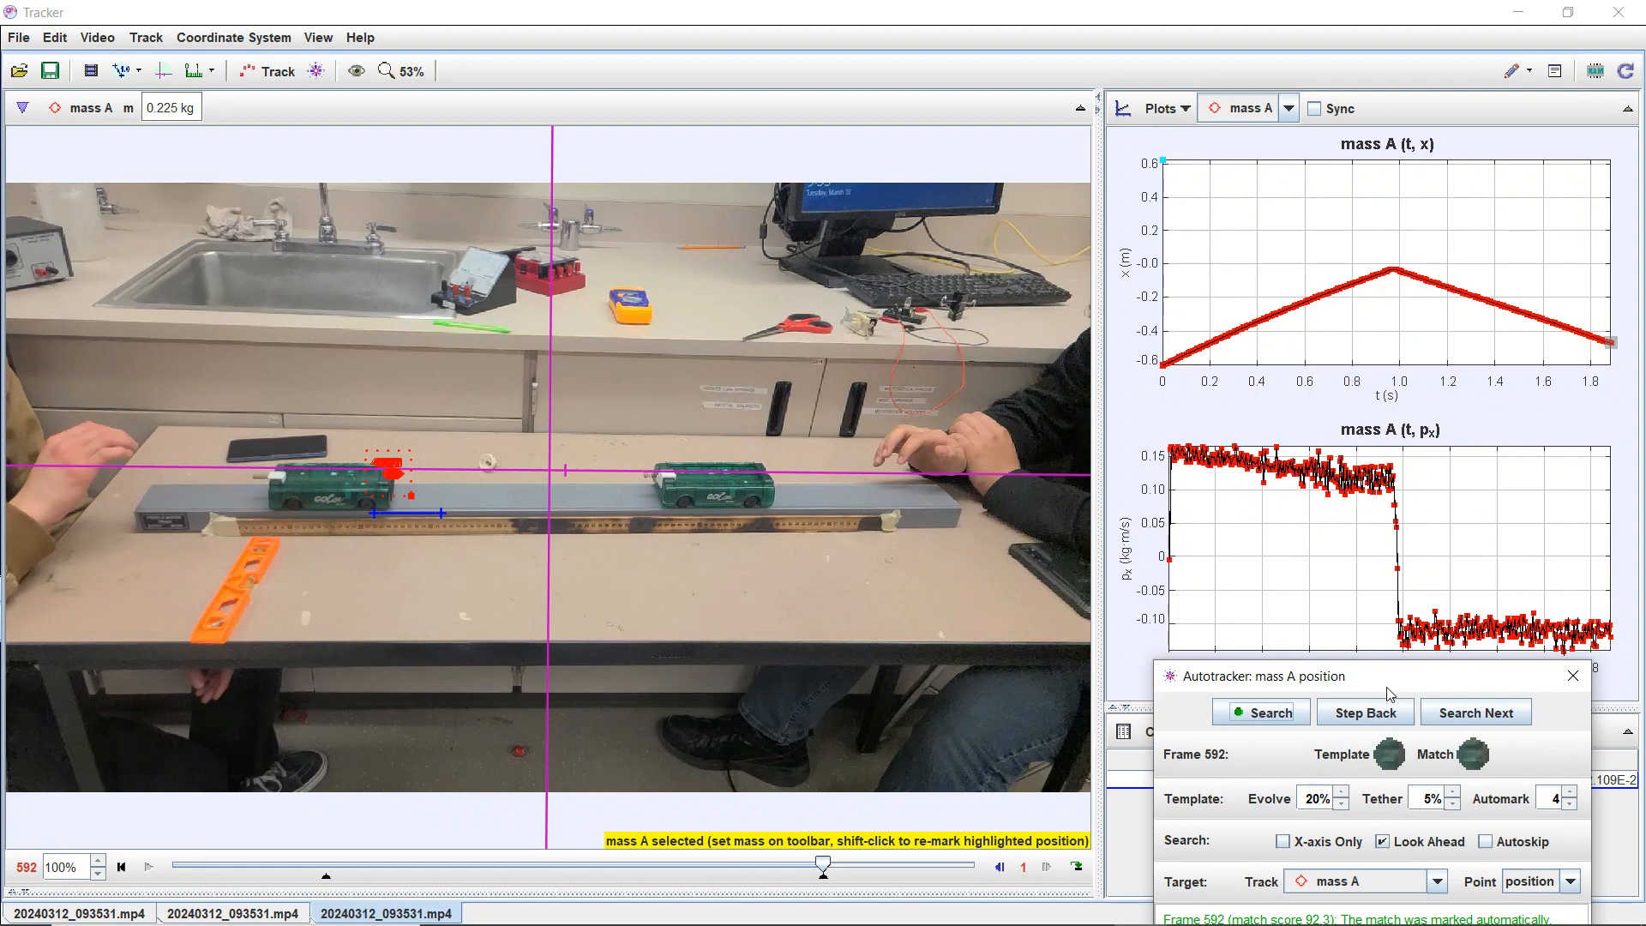
mouse_move(1388, 690)
mouse_down()
mouse_move(1409, 851)
mouse_move(1398, 669)
mouse_move(1393, 686)
mouse_up()
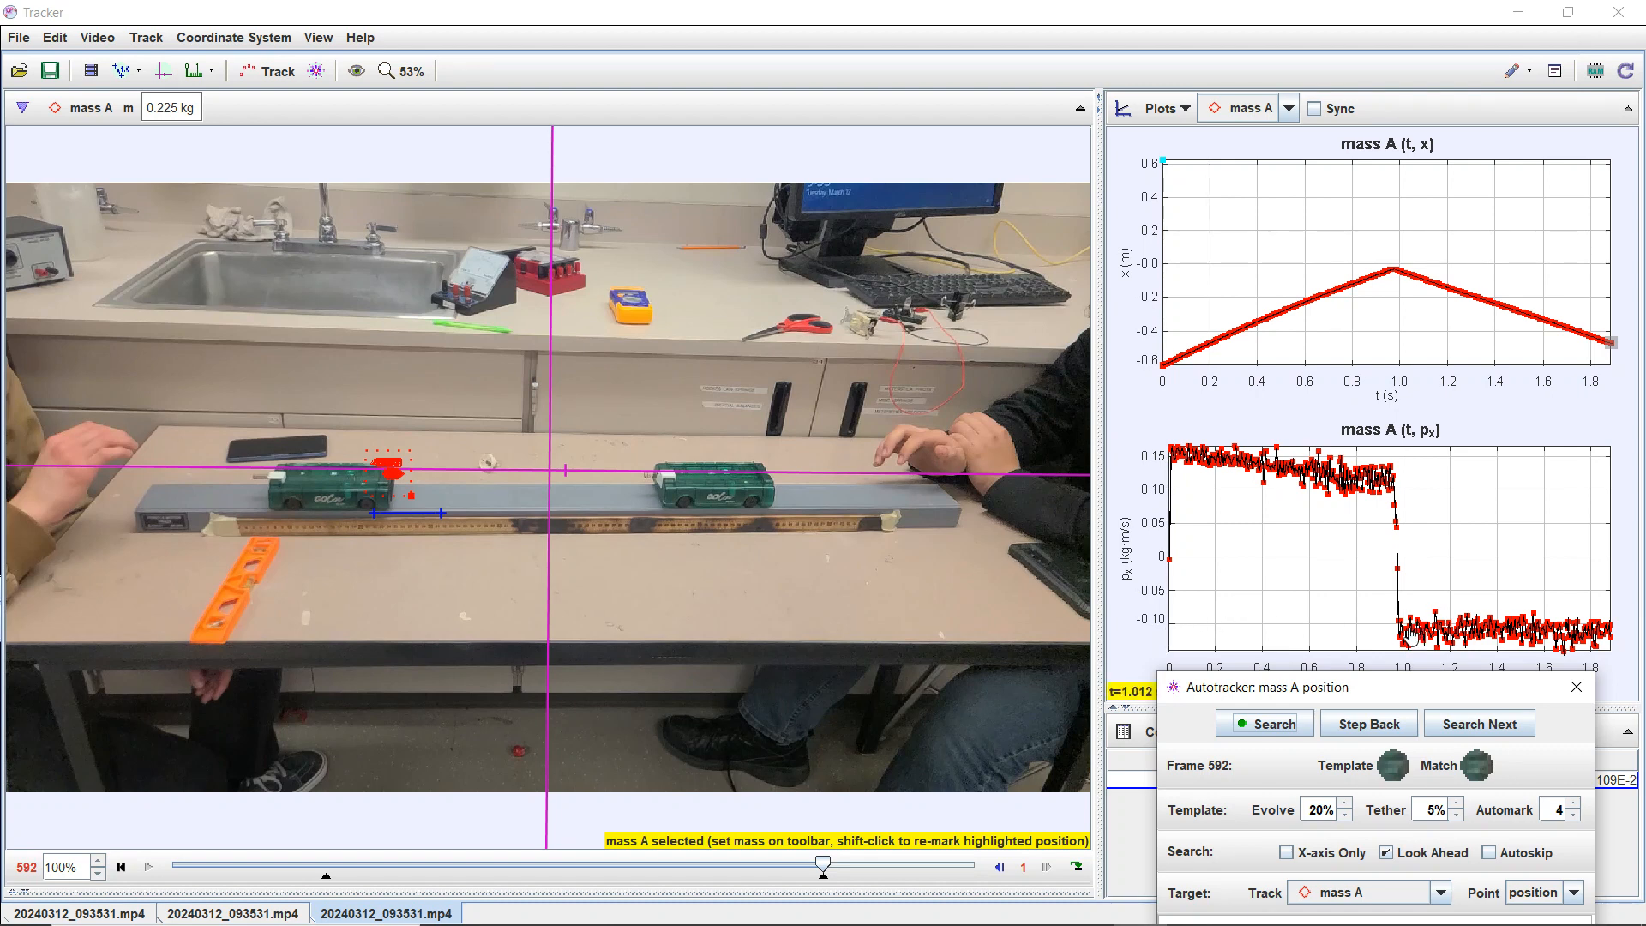
drag(1403, 674, 1384, 719)
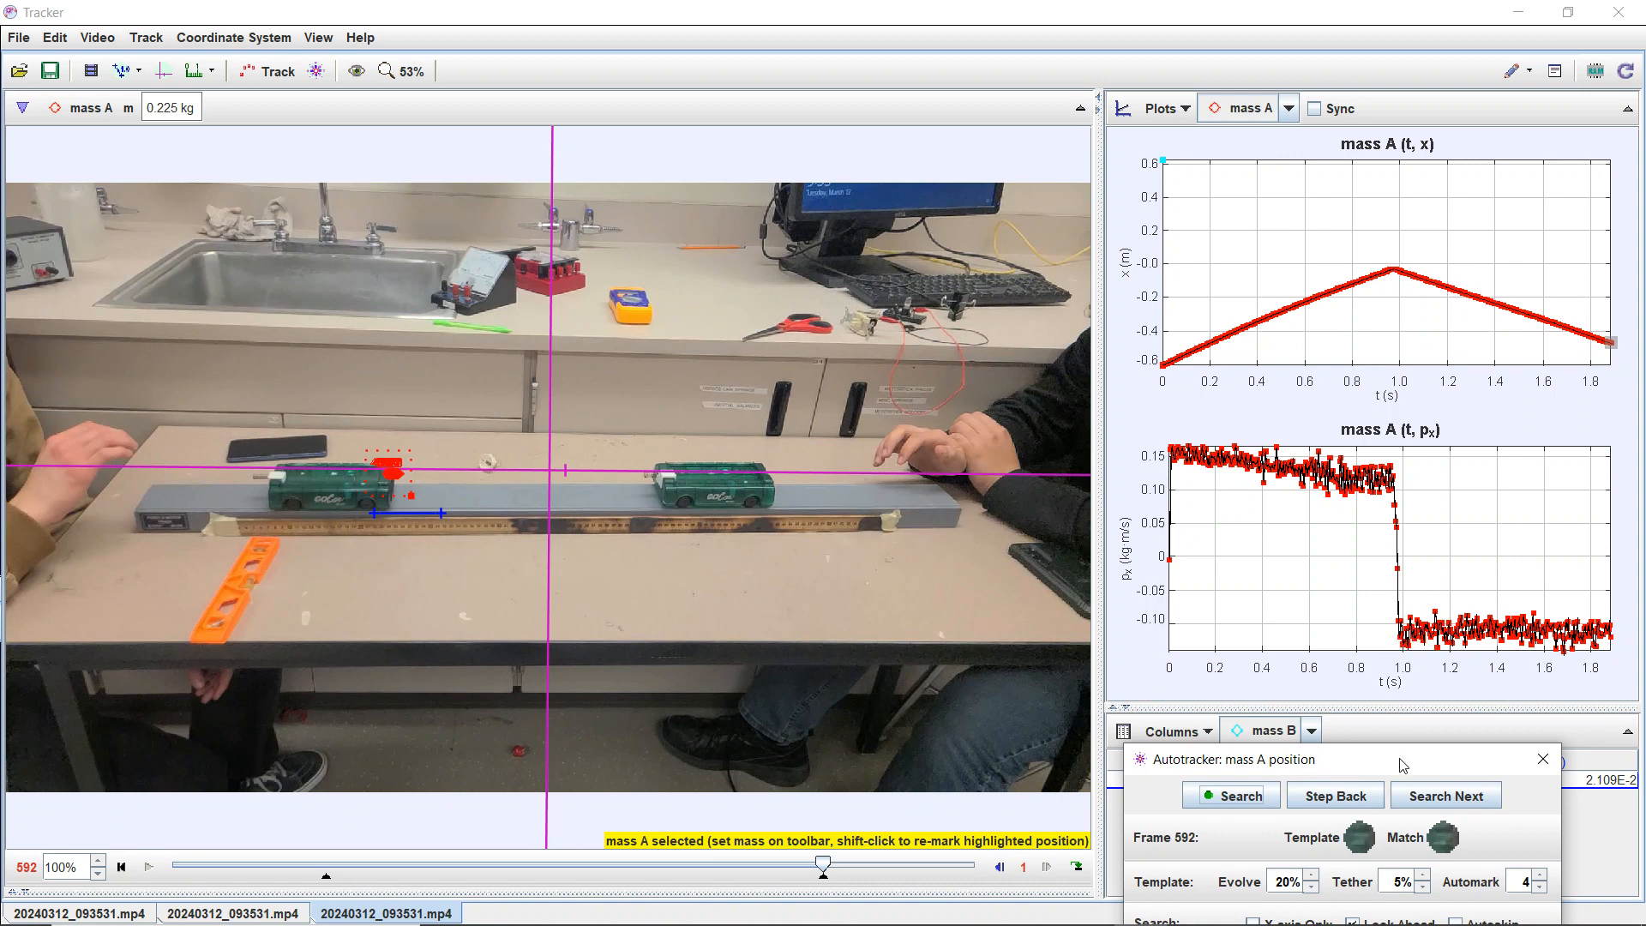
drag(1403, 761, 1411, 686)
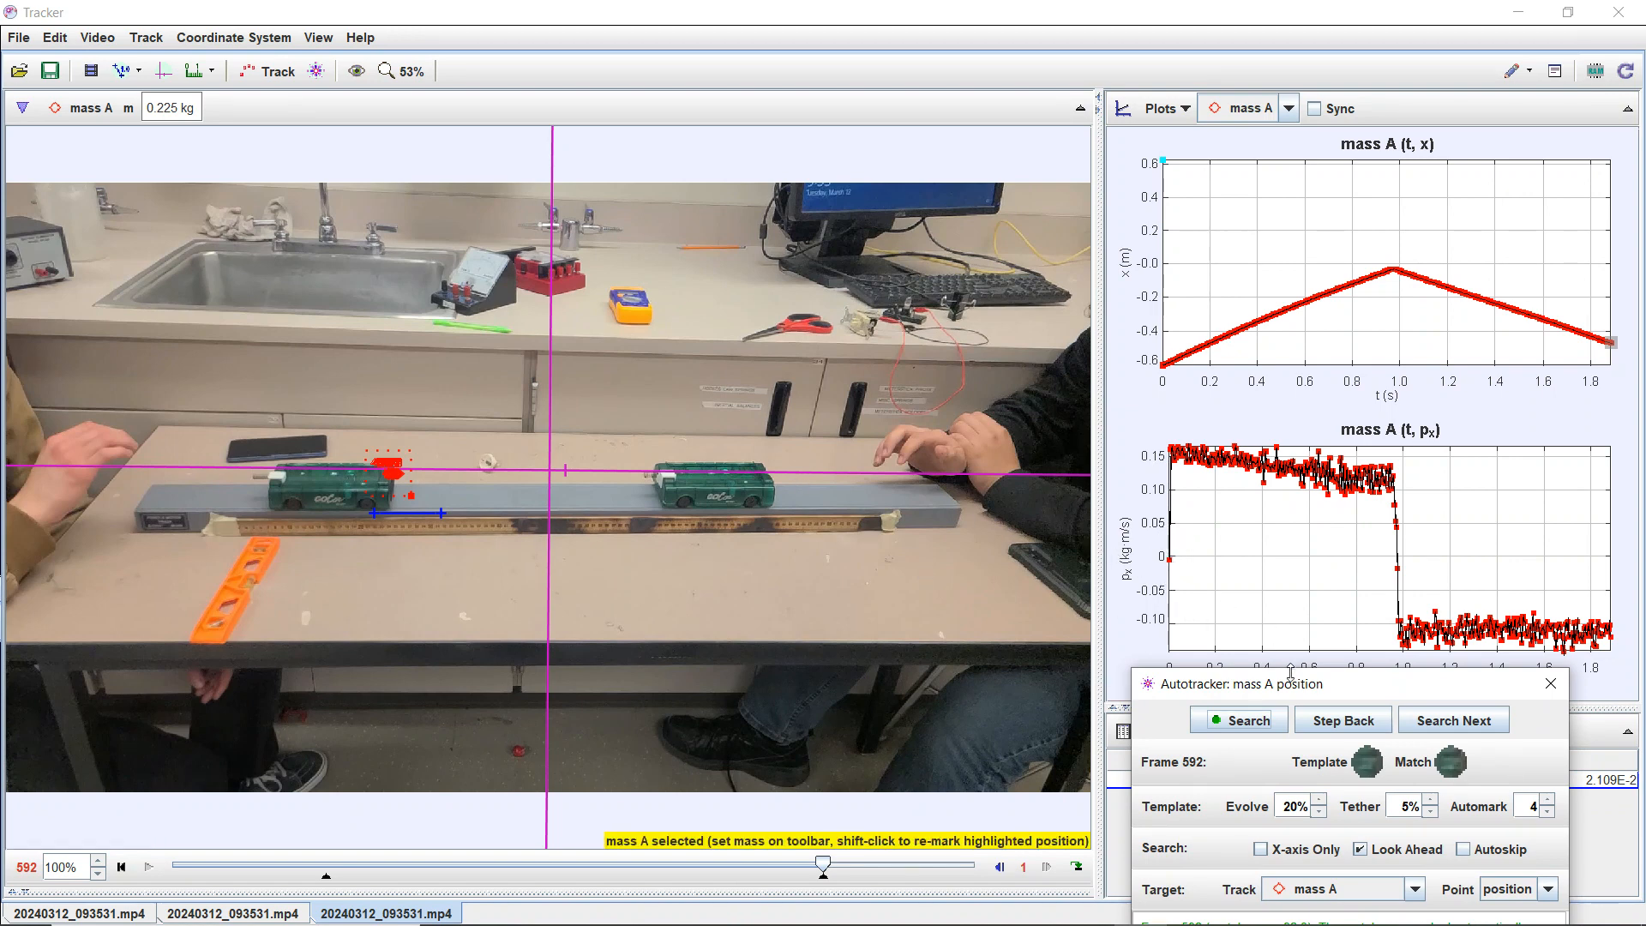
Bring the whole Autotracker window back into view and set its target track to mass B
drag(1291, 690, 1321, 234)
click(1446, 435)
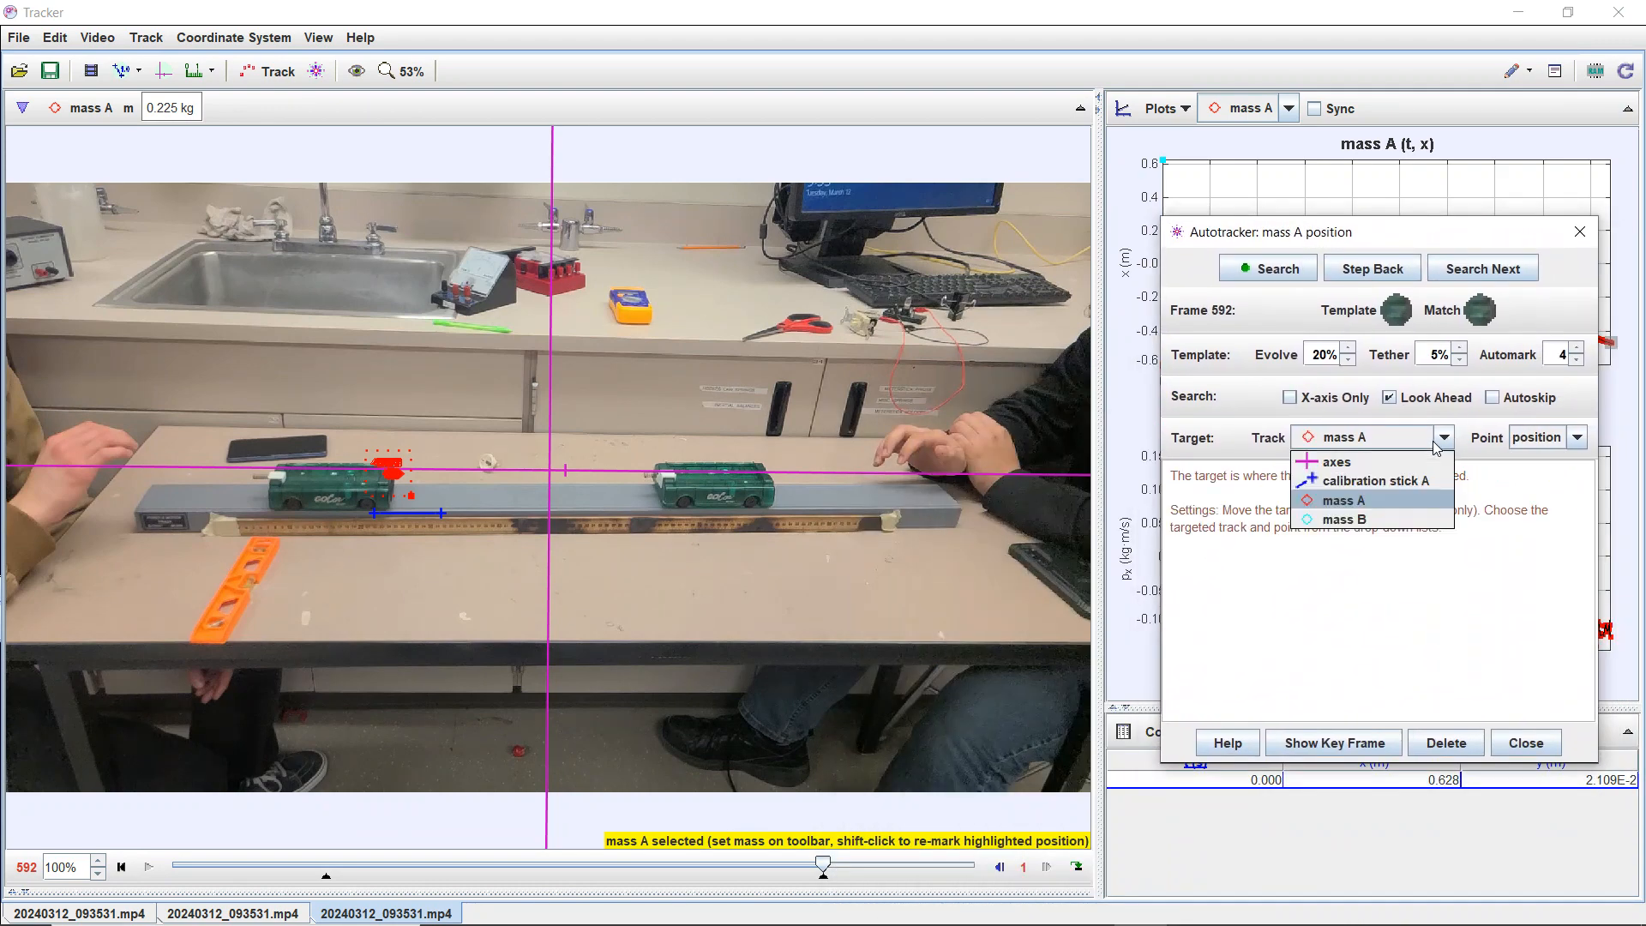
click(1342, 520)
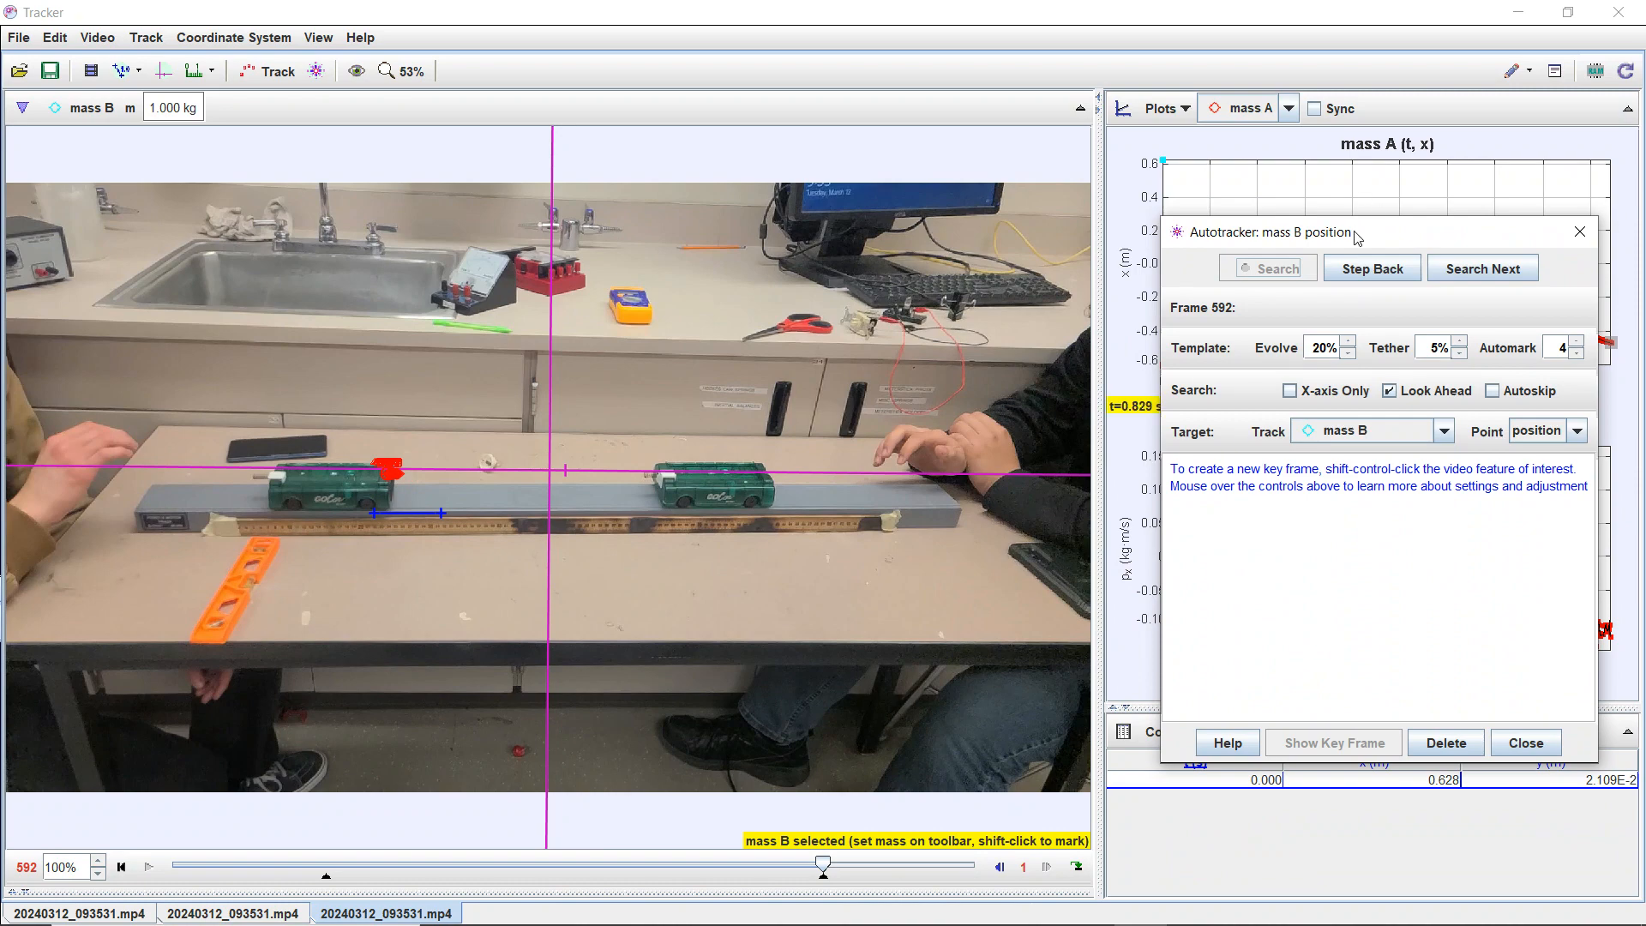
Return the video to start frame 139 and create a mass B key frame on the right cart's front end
drag(1357, 237, 1354, 455)
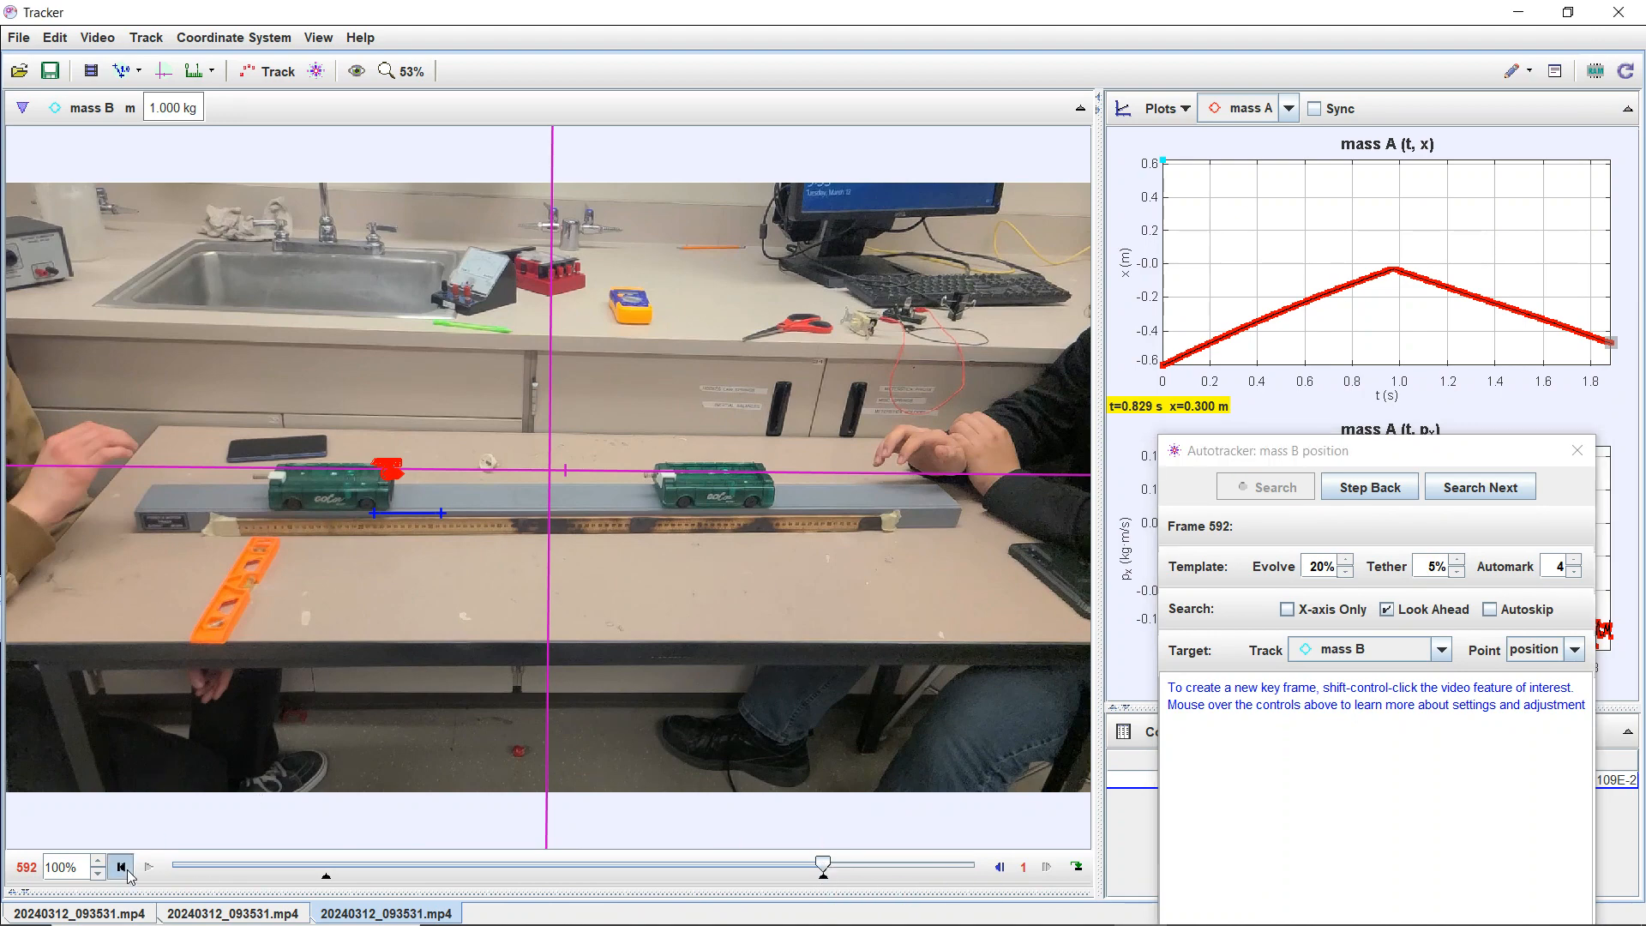
click(120, 868)
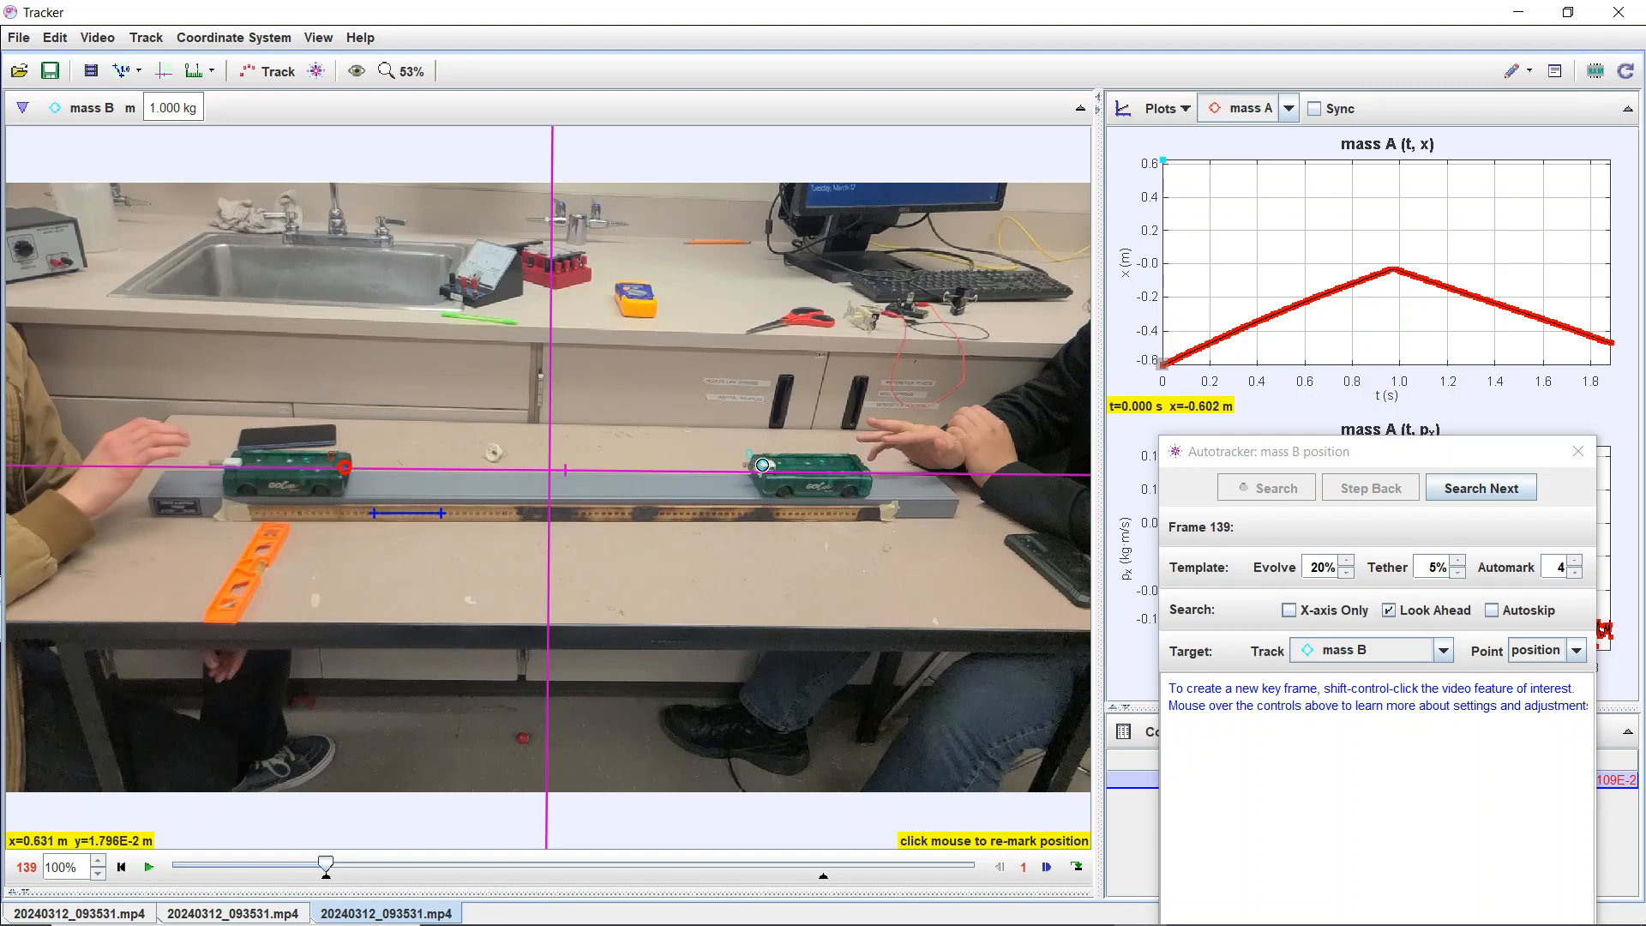
ctrl+shift+click(762, 465)
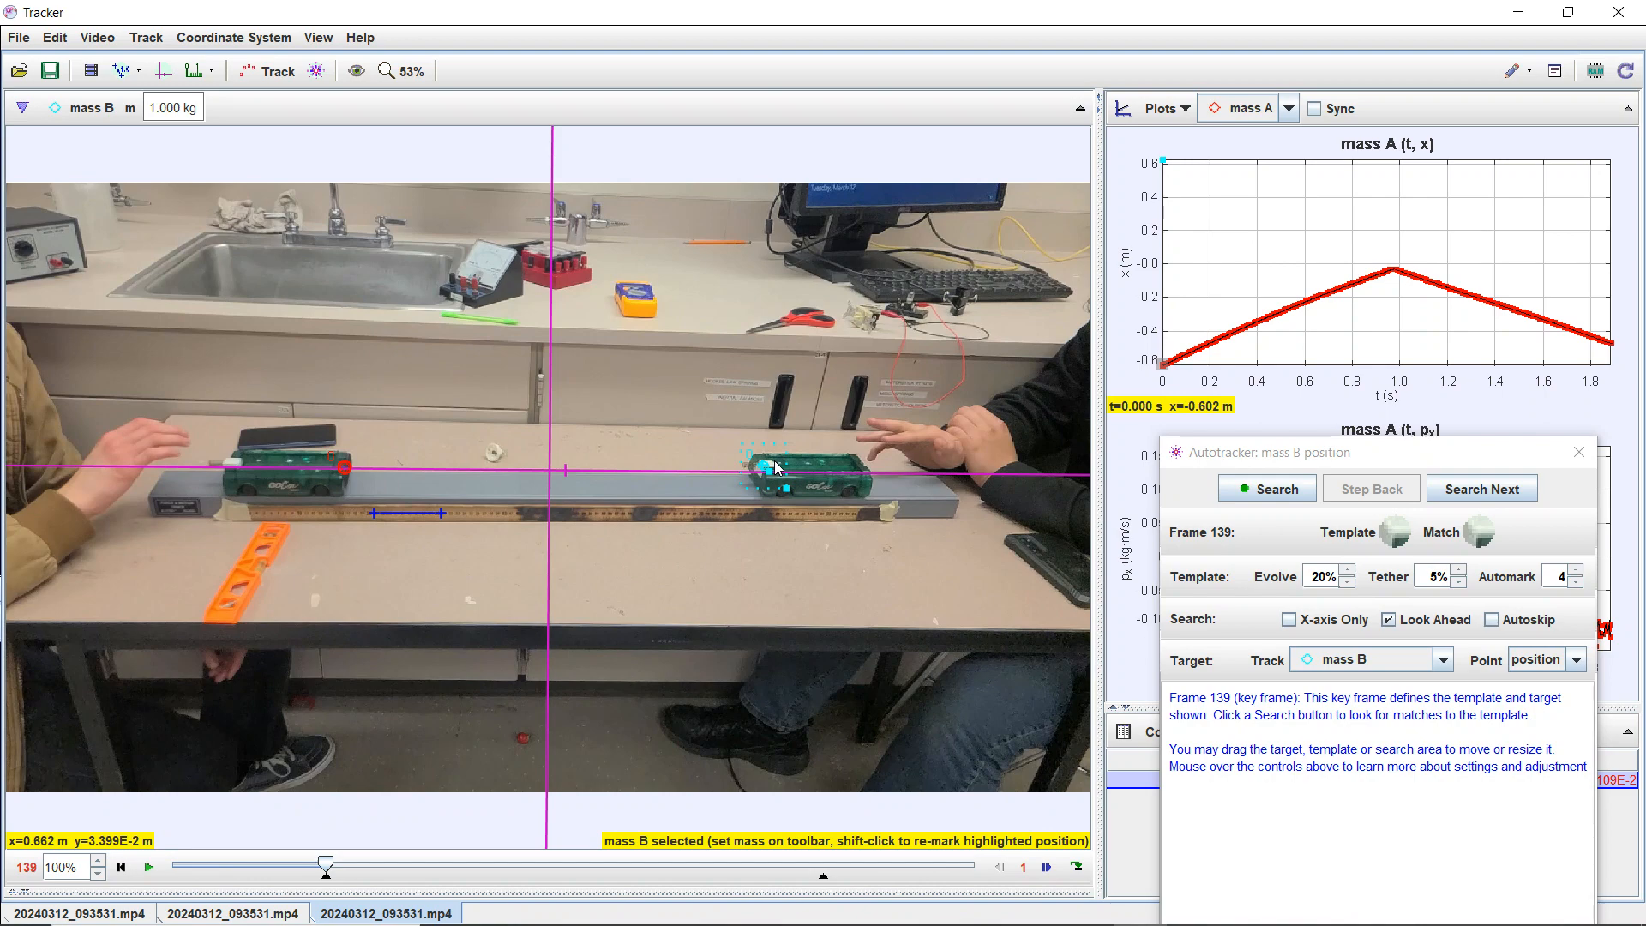
Run the Autotracker search for mass B from frame 139 to the end of the clip and uncover the x-momentum plot
click(1263, 498)
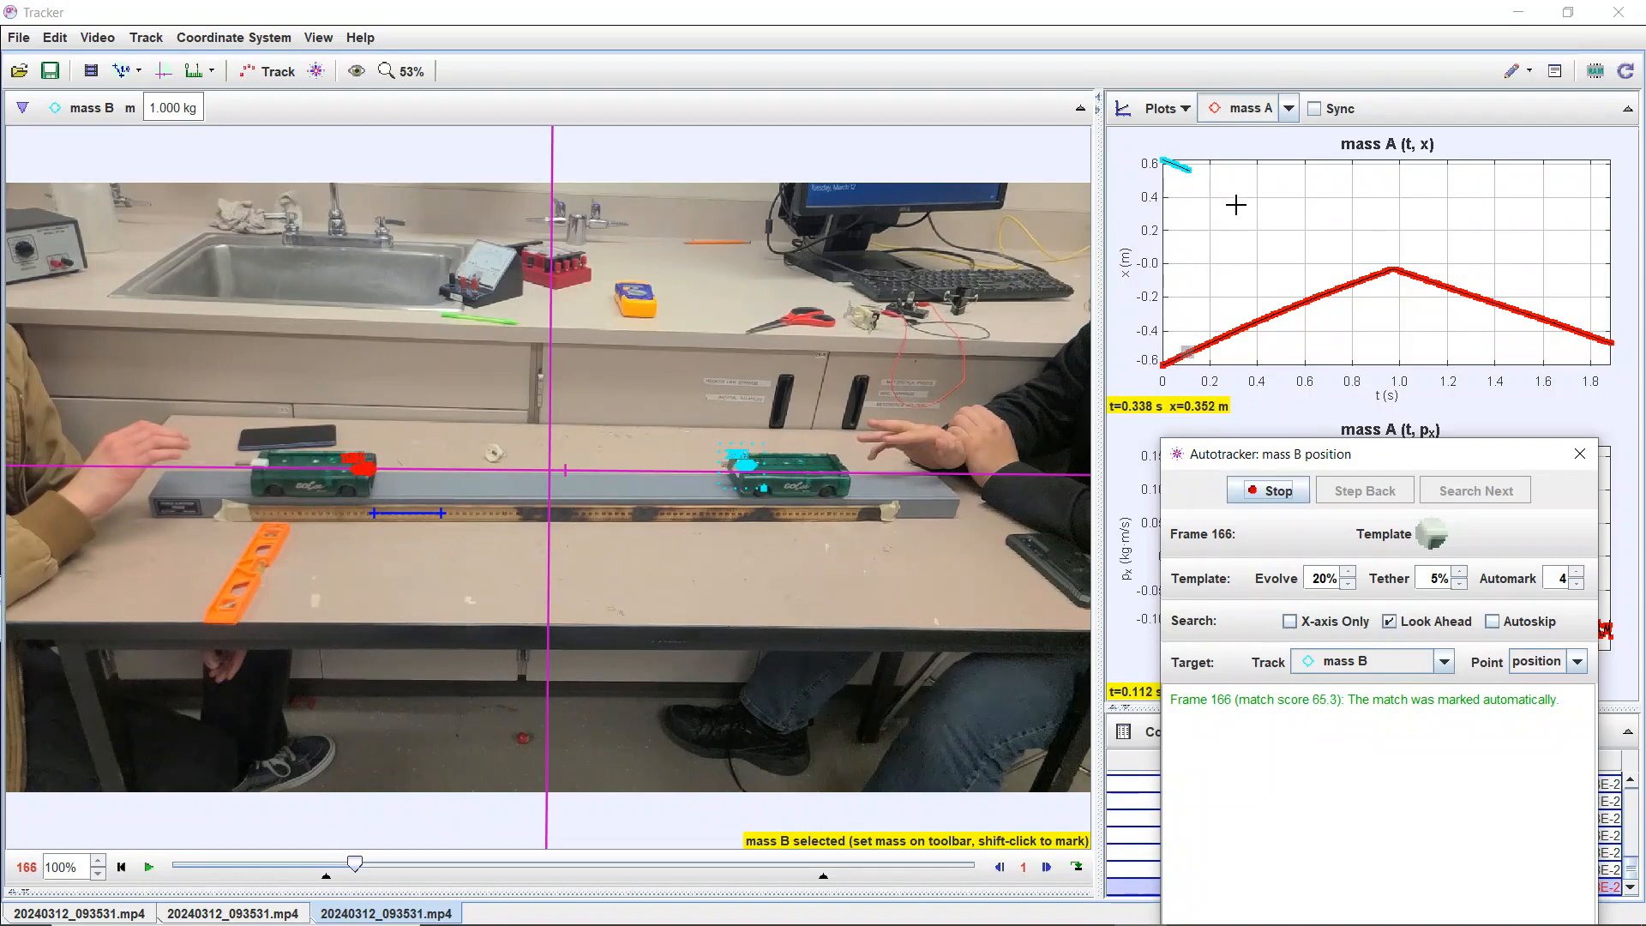
drag(1374, 467, 1517, 415)
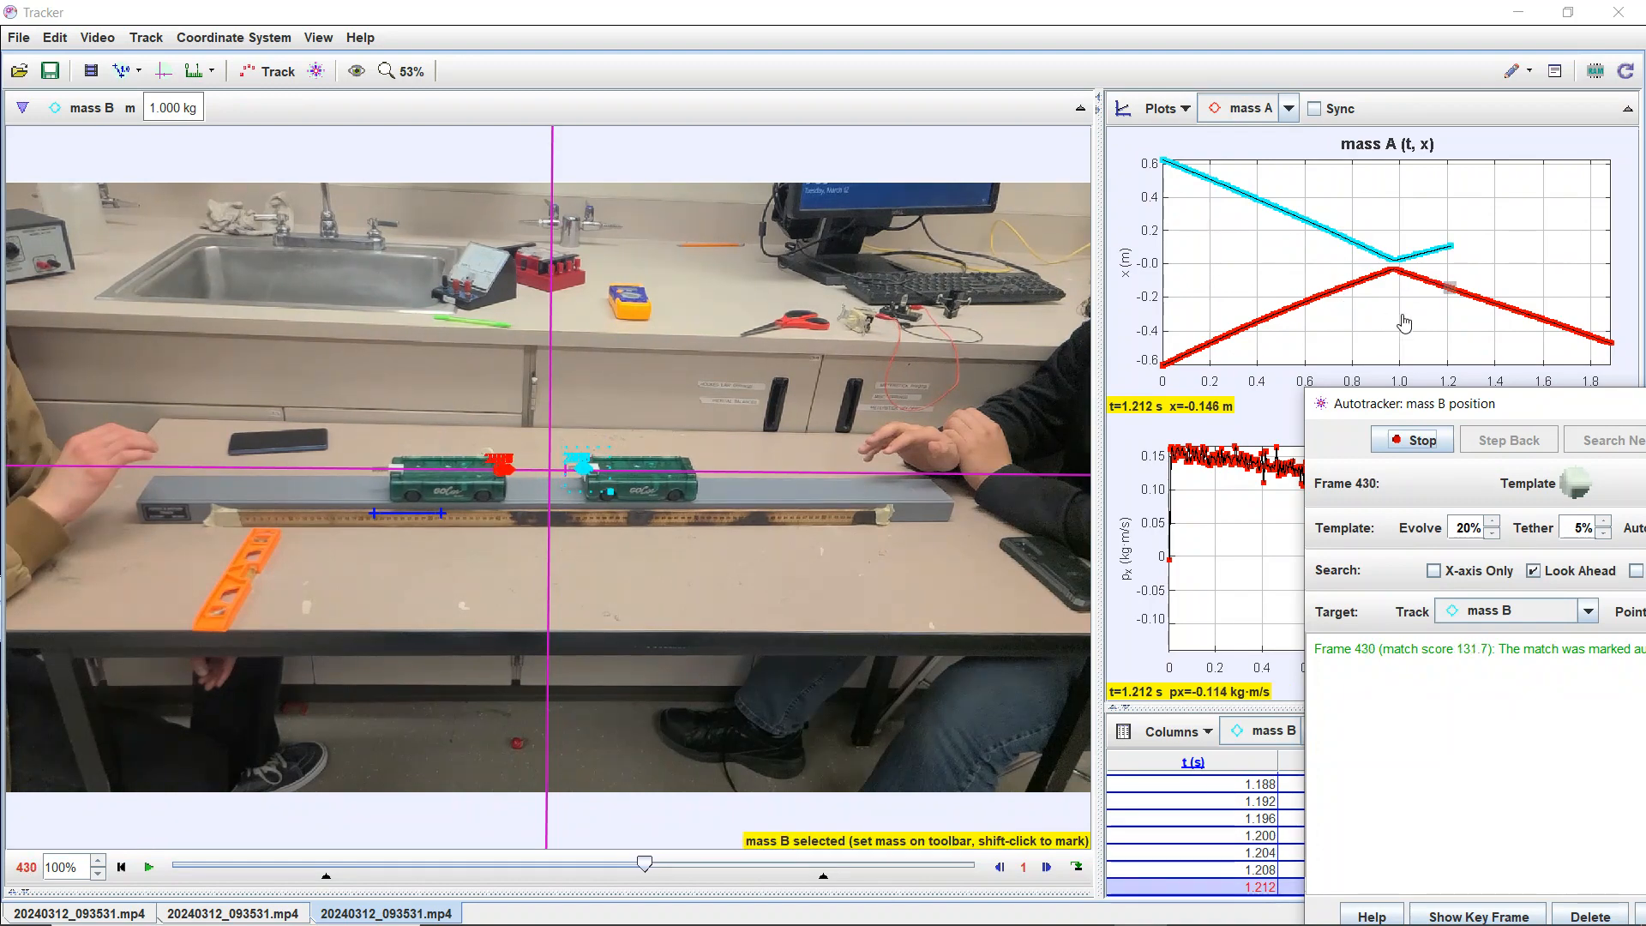
drag(1519, 396, 1369, 462)
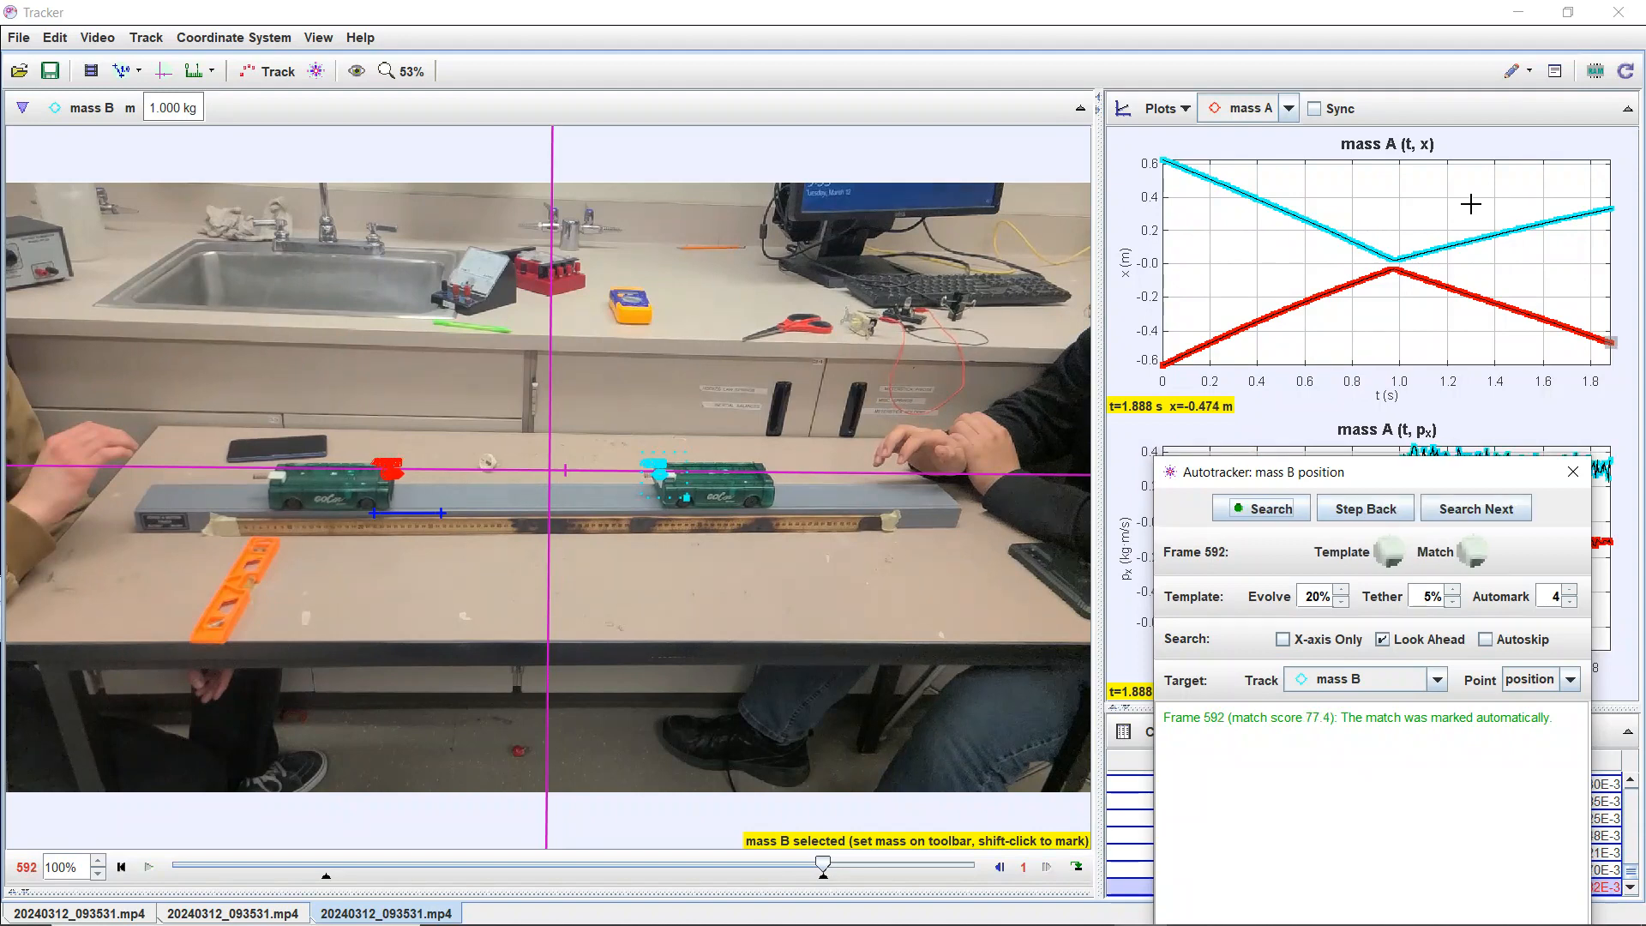
click(1261, 333)
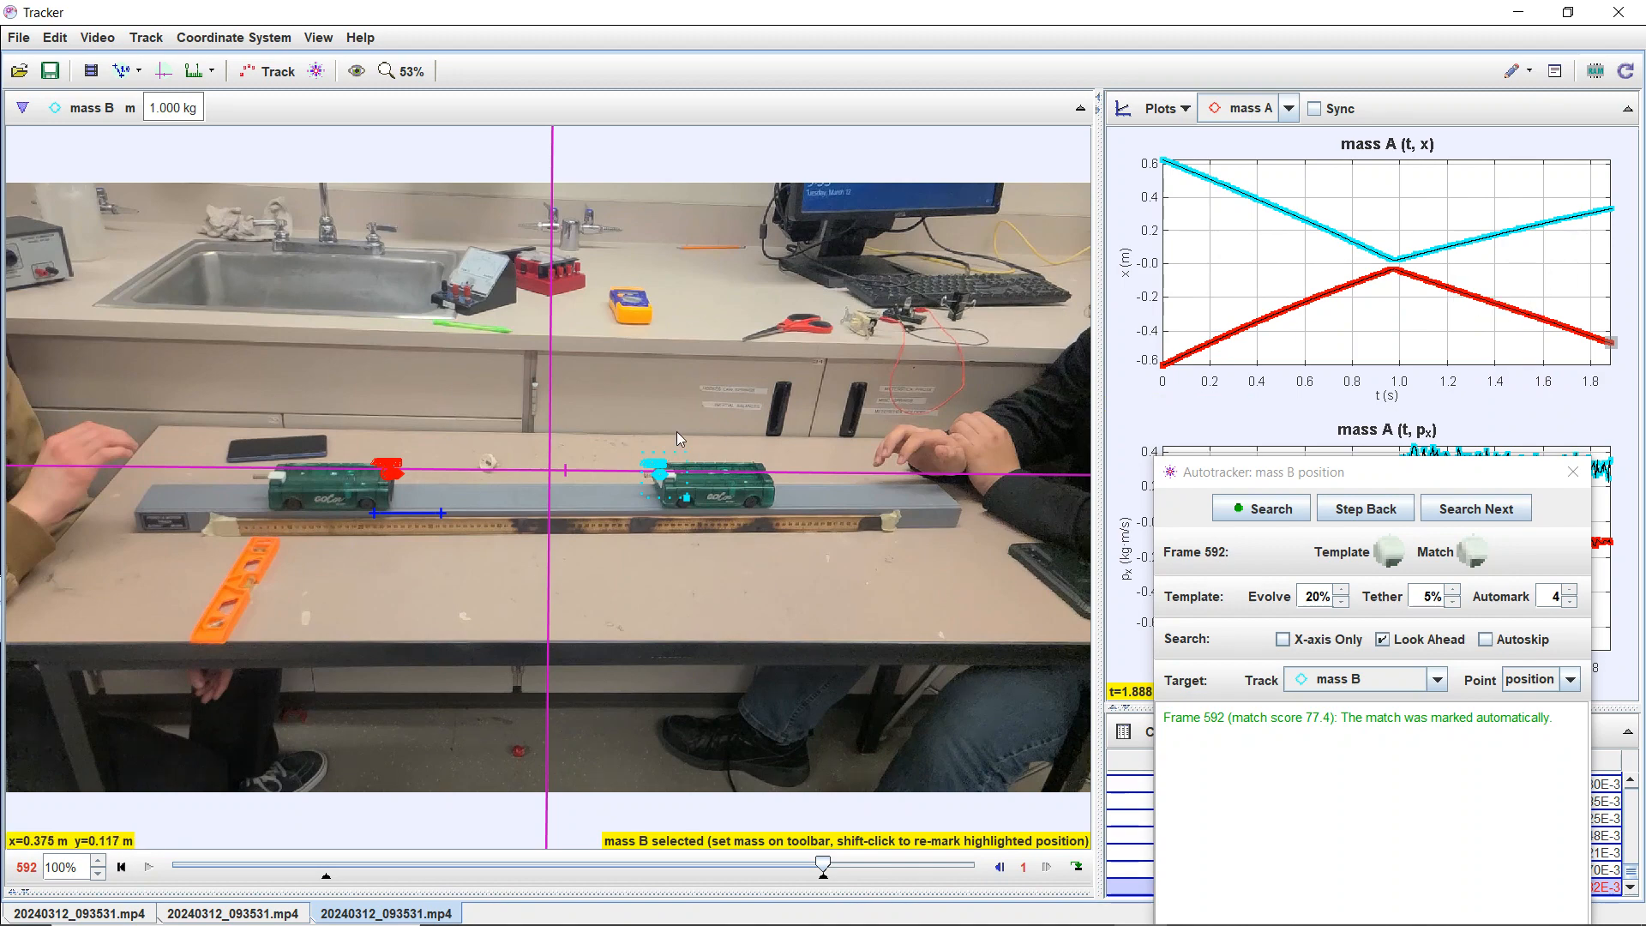
click(1335, 474)
drag(1334, 474, 1331, 712)
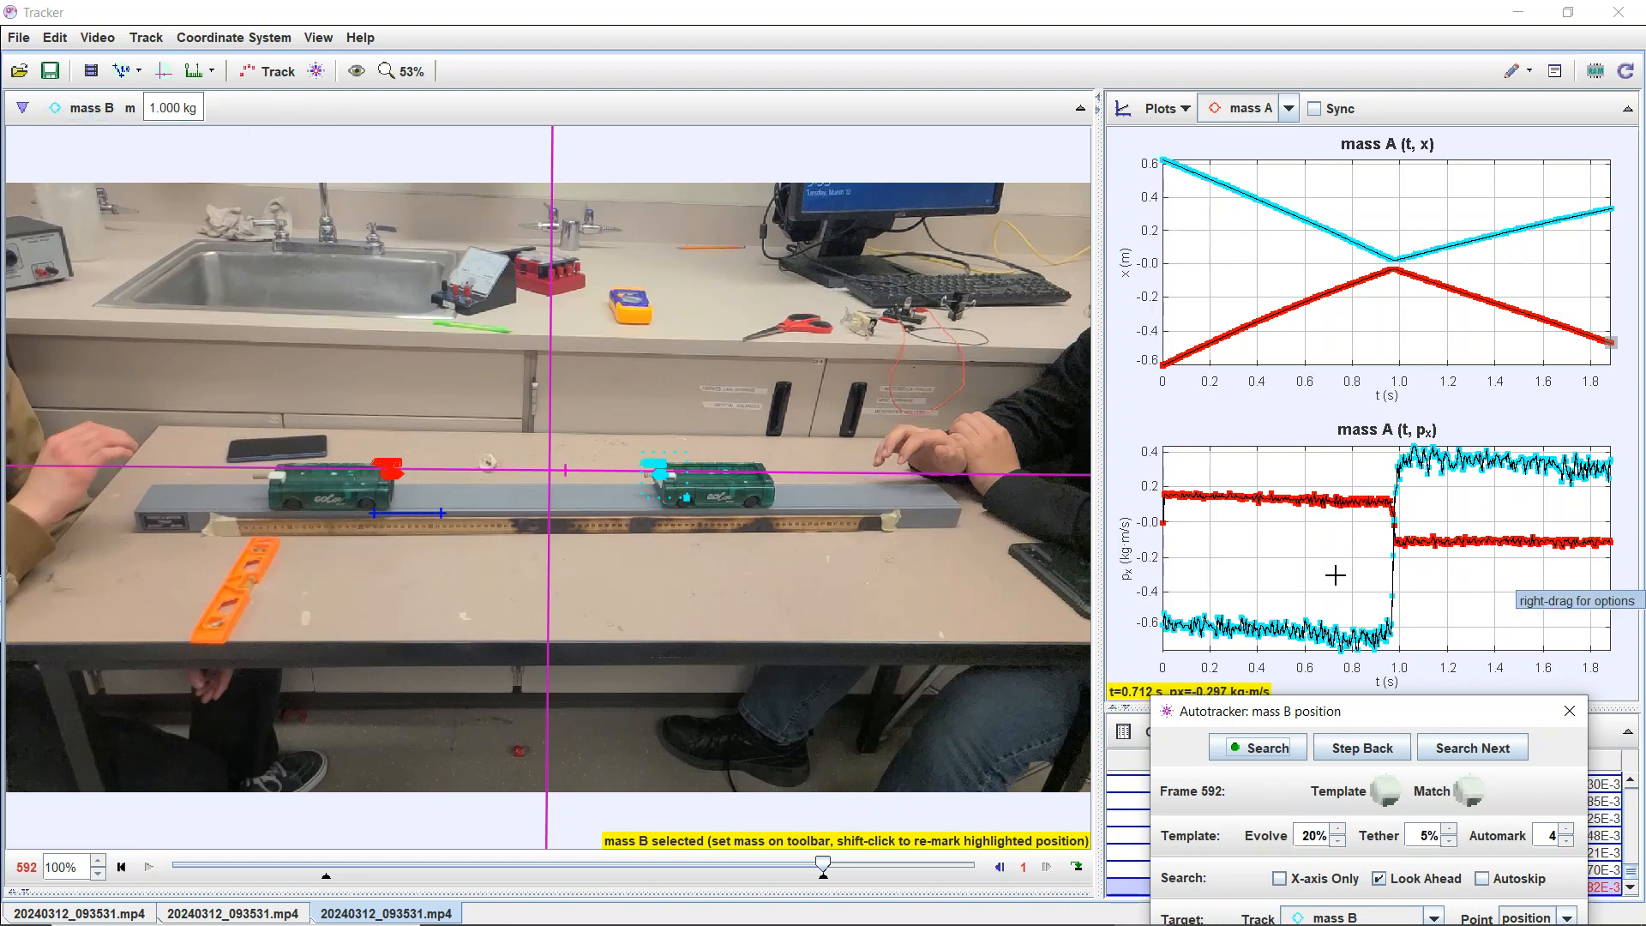
Set the mass of mass B to 0.225 kg
click(180, 107)
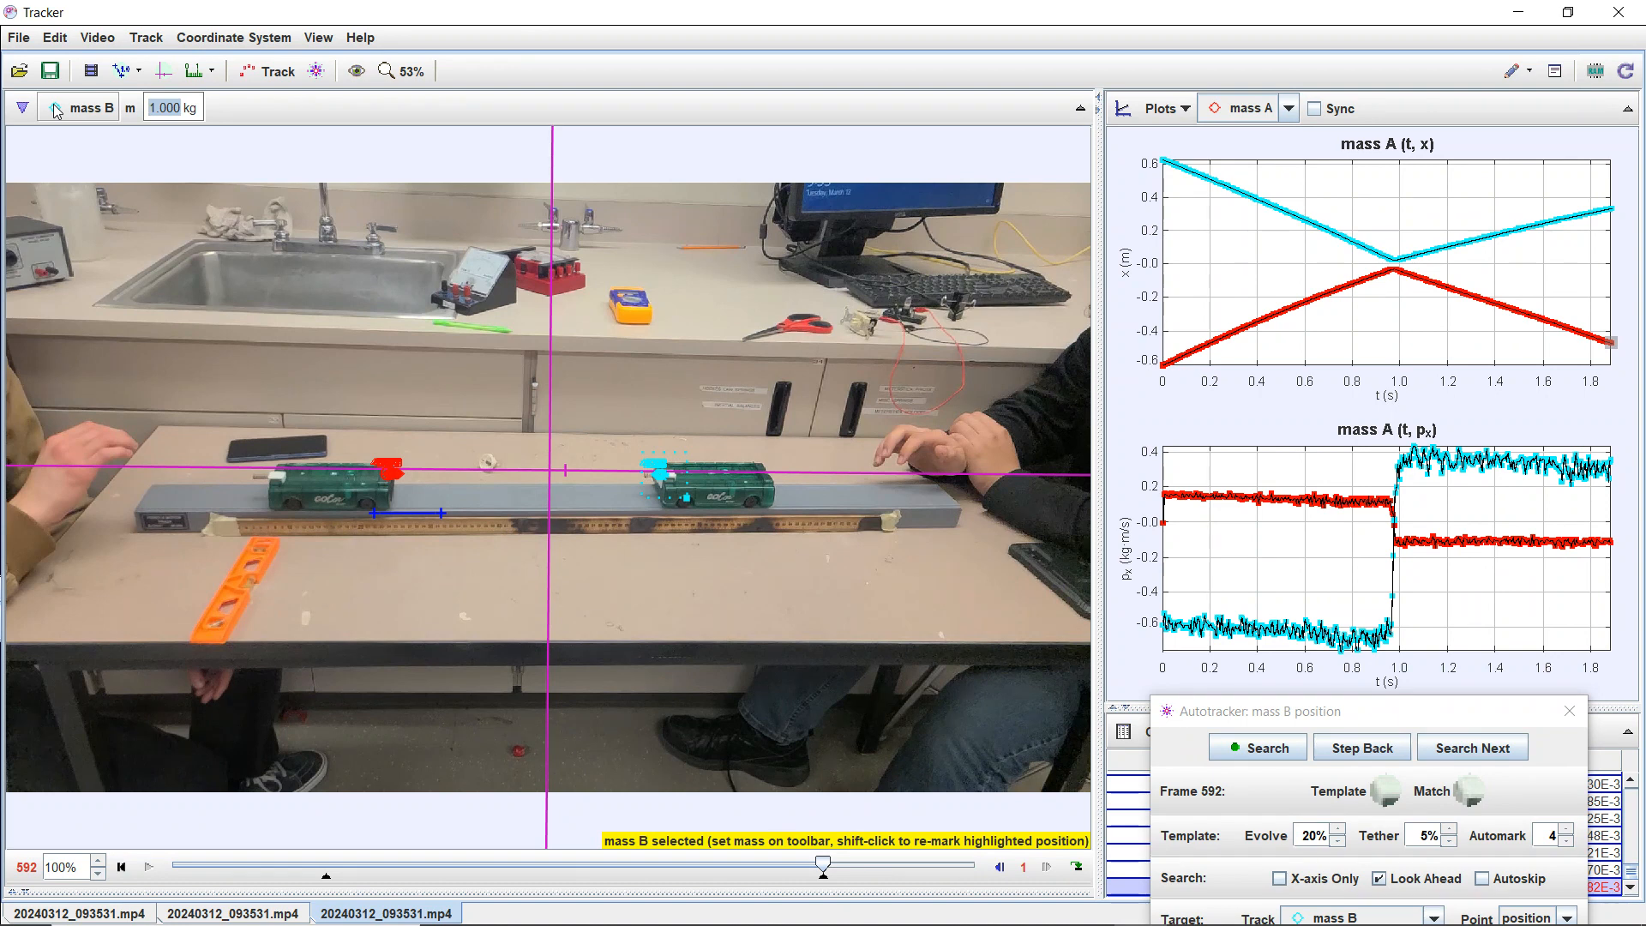
key(BackSpace)
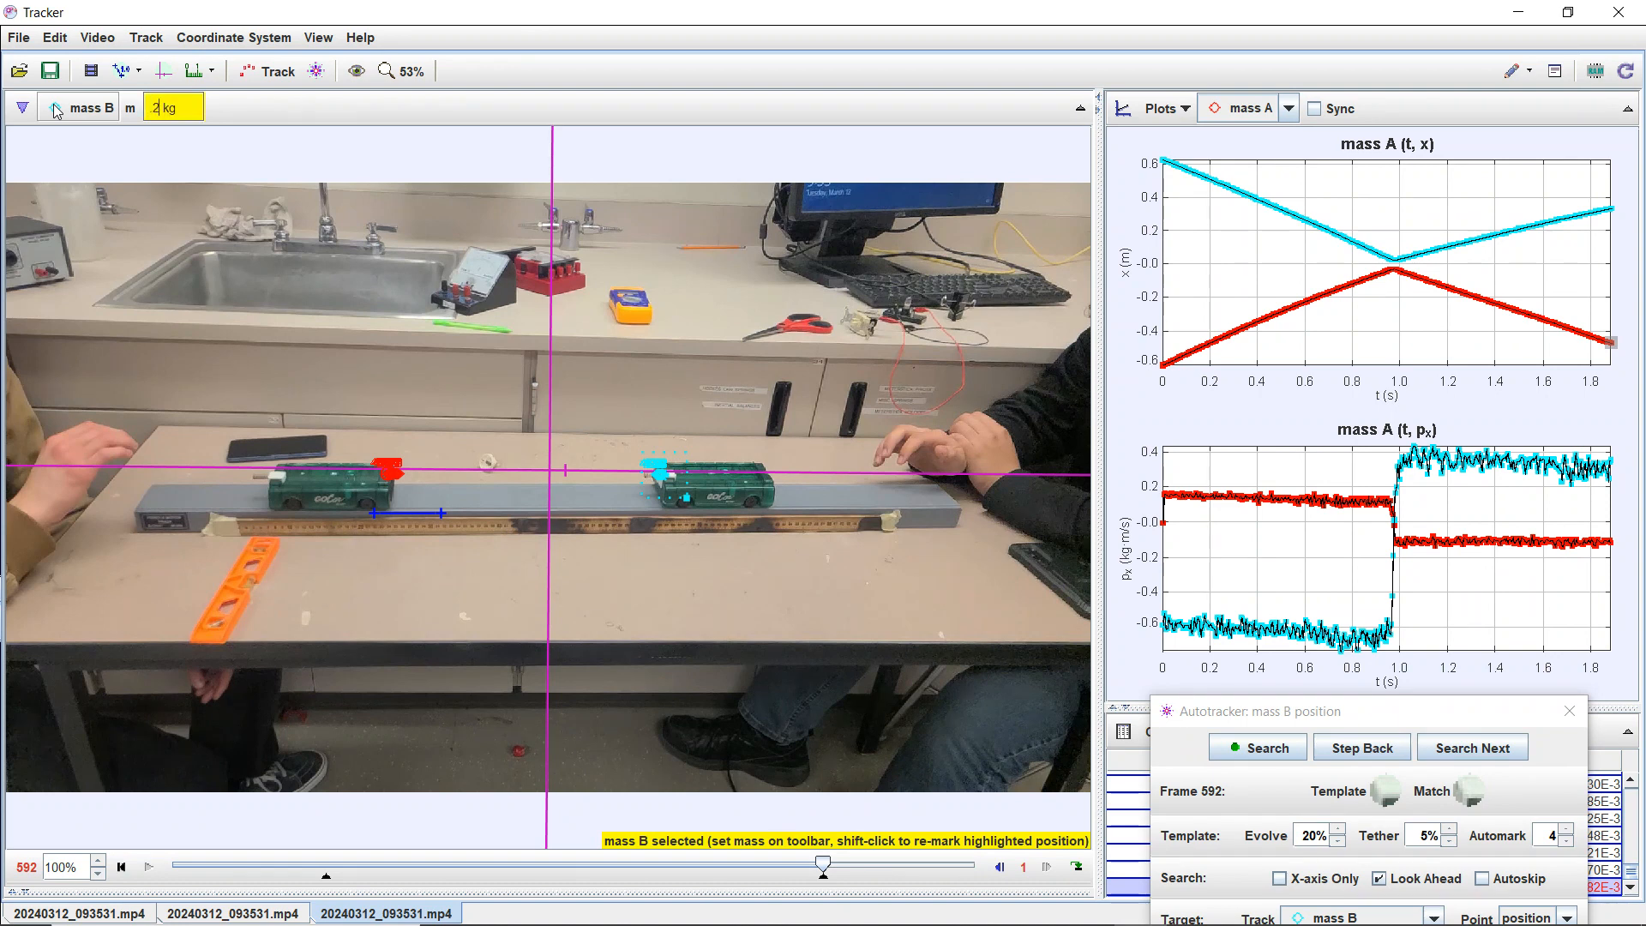
text(225)
key(Return)
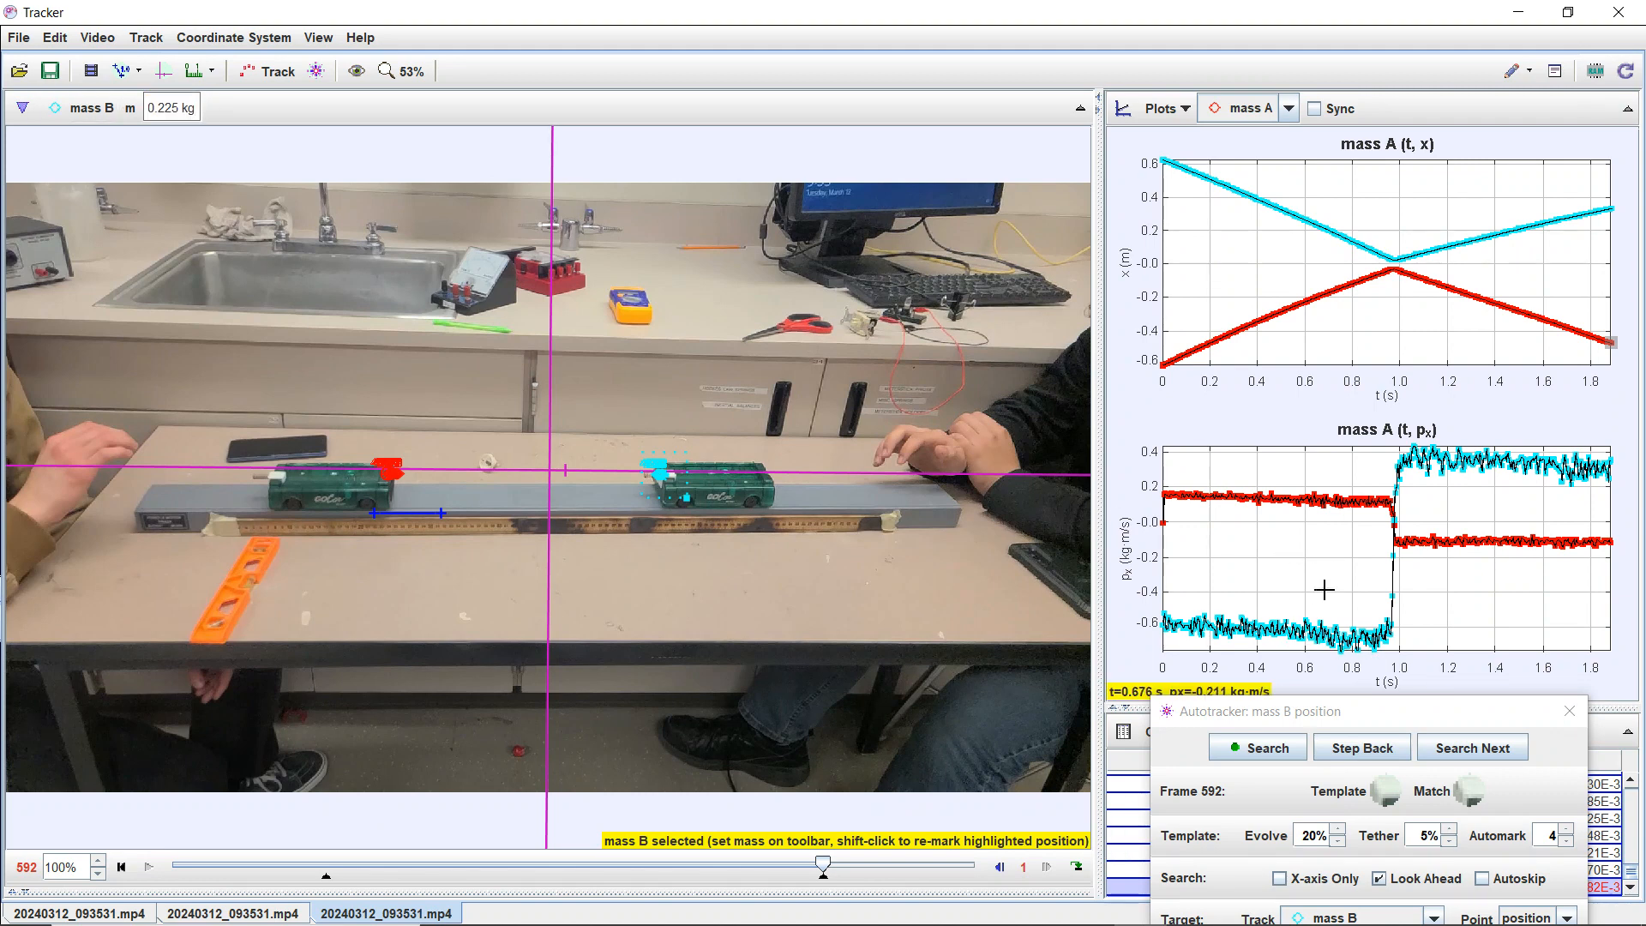
Change the momentum plot's vertical variable to the velocity x-component and dismiss the e-mail notification
click(1127, 556)
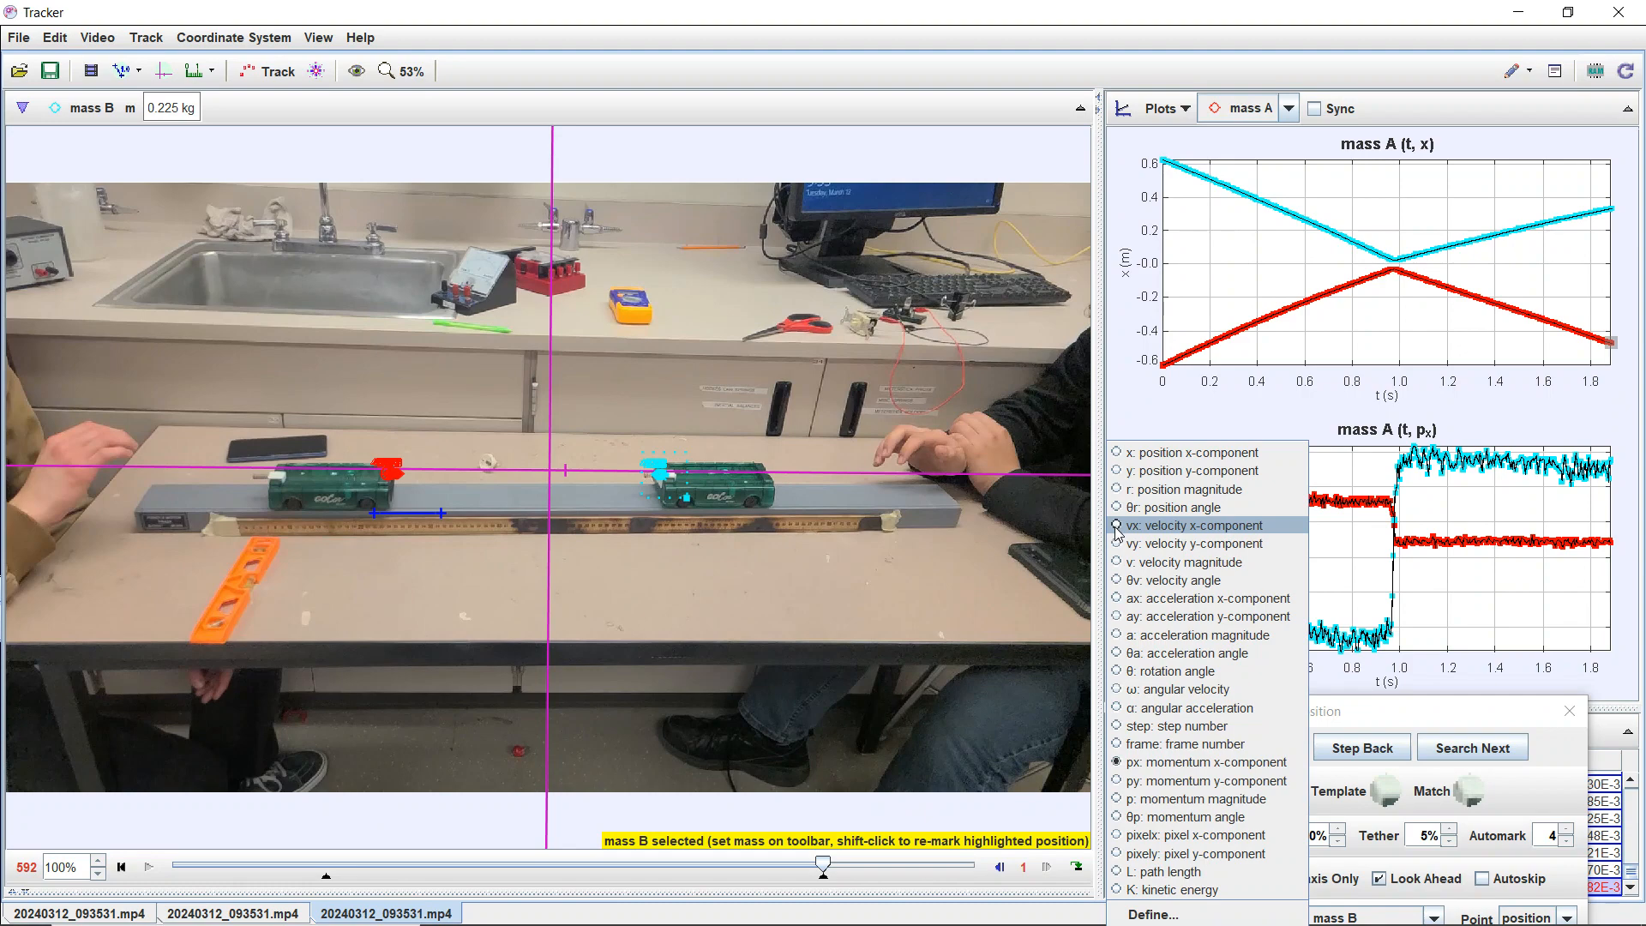
click(1117, 526)
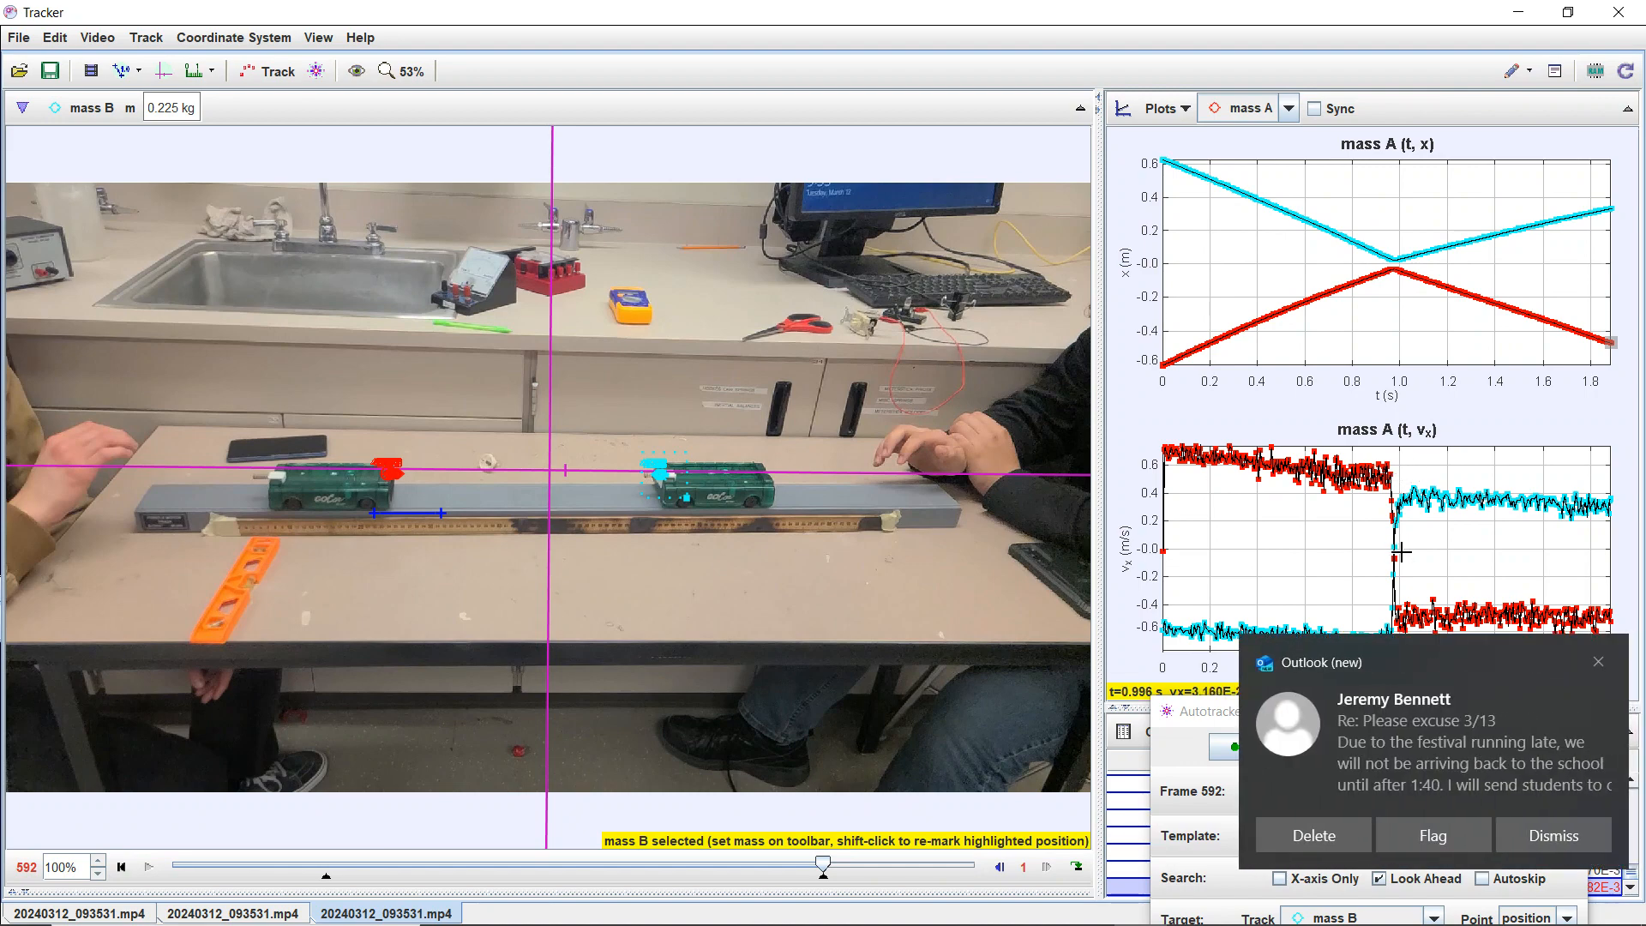
click(1594, 659)
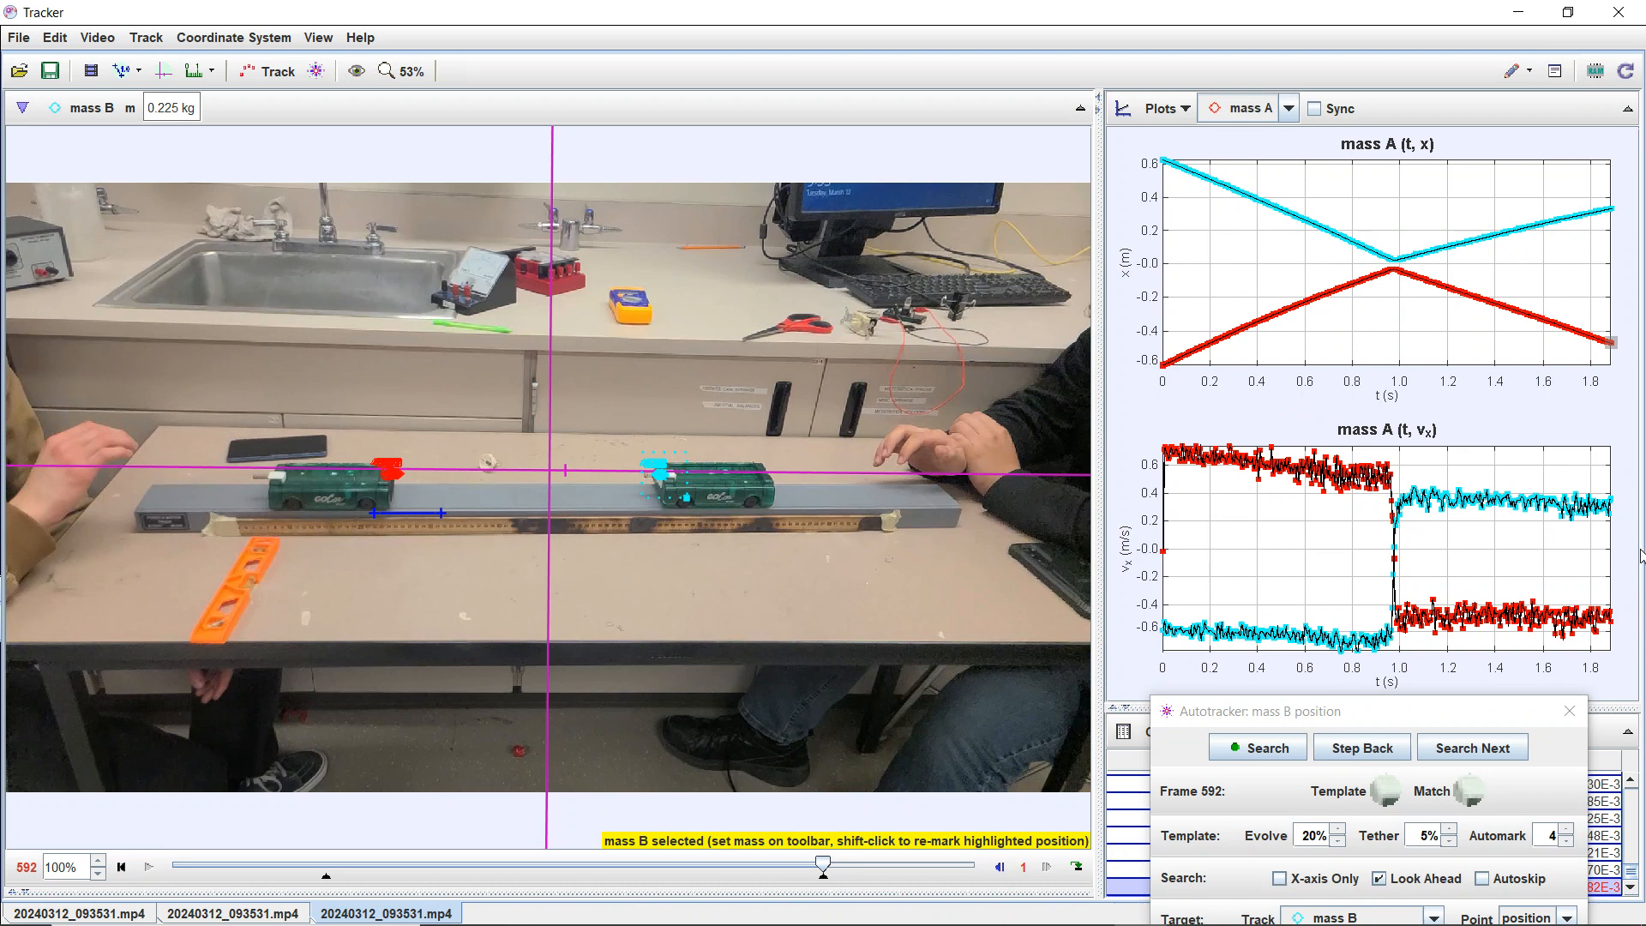
Move the Autotracker window clear of the plots and data table, and close it
mouse_move(1581, 674)
drag(1252, 723, 671, 224)
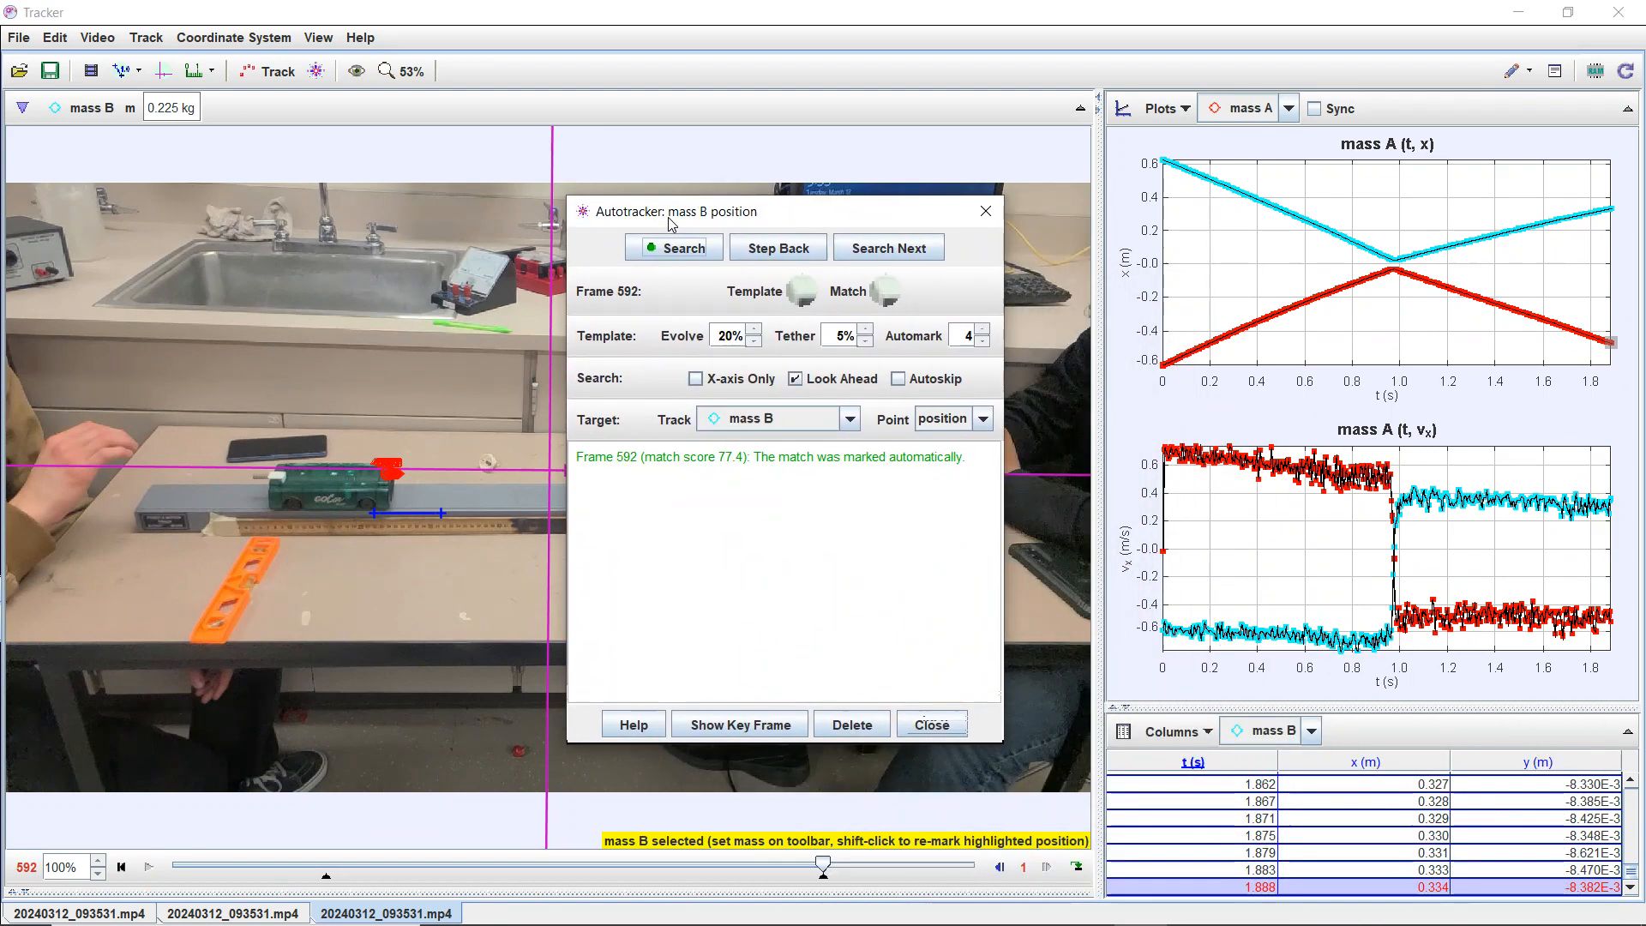
click(928, 728)
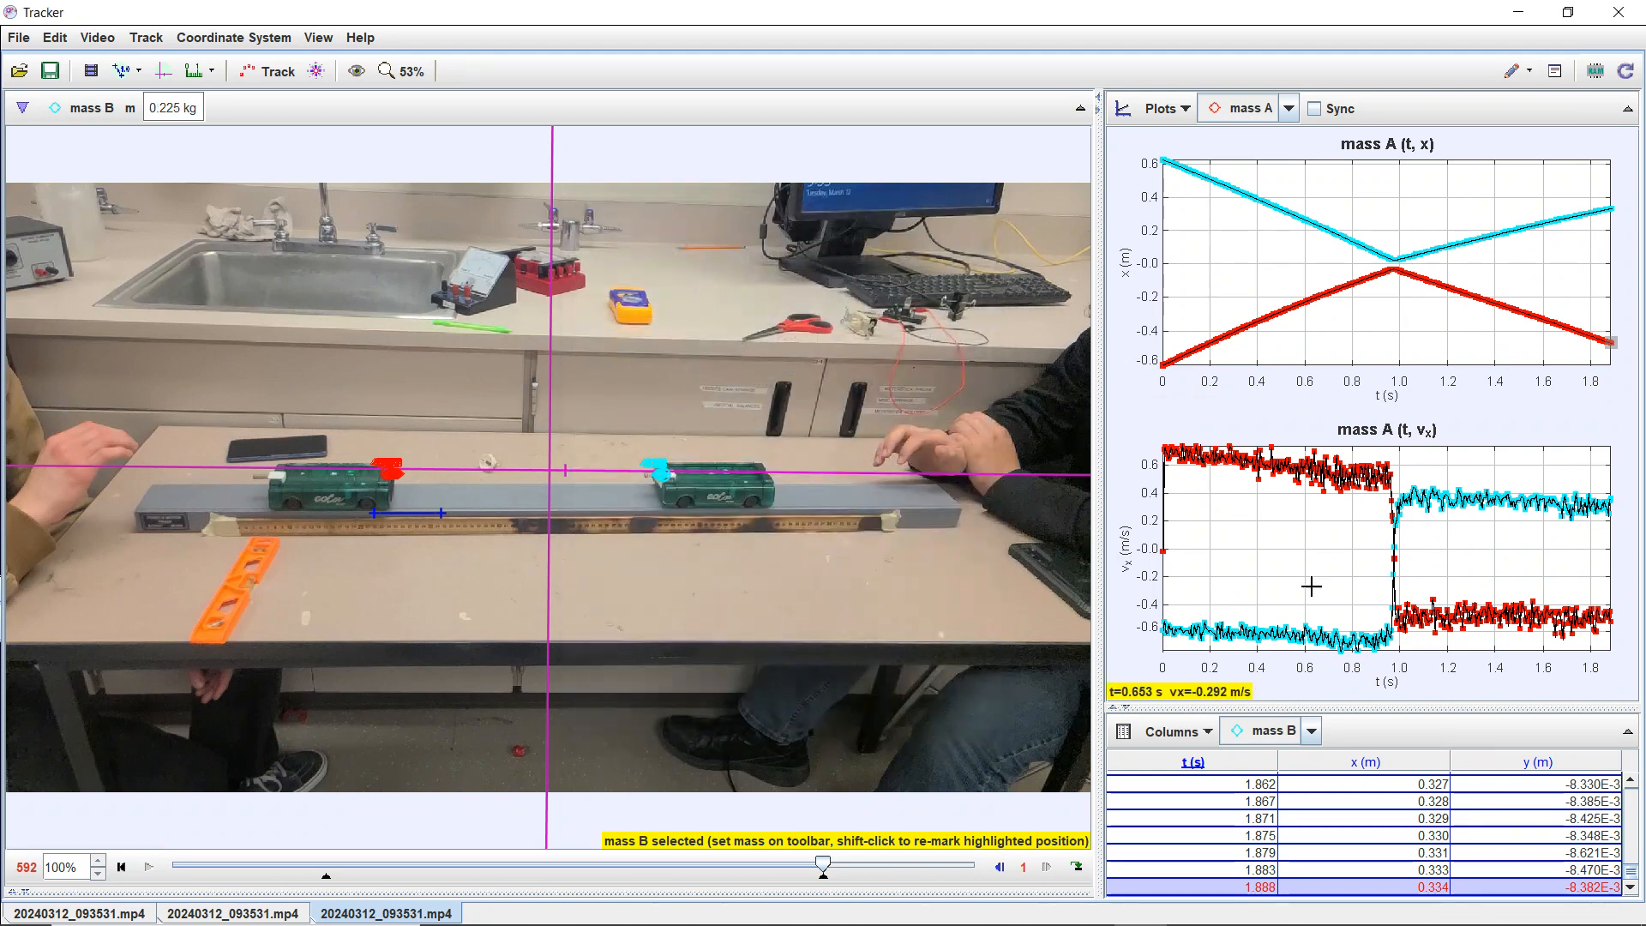
Open a snapshot of the position and velocity plots, review its copy, display and save-format options, and close it
right_click(1373, 326)
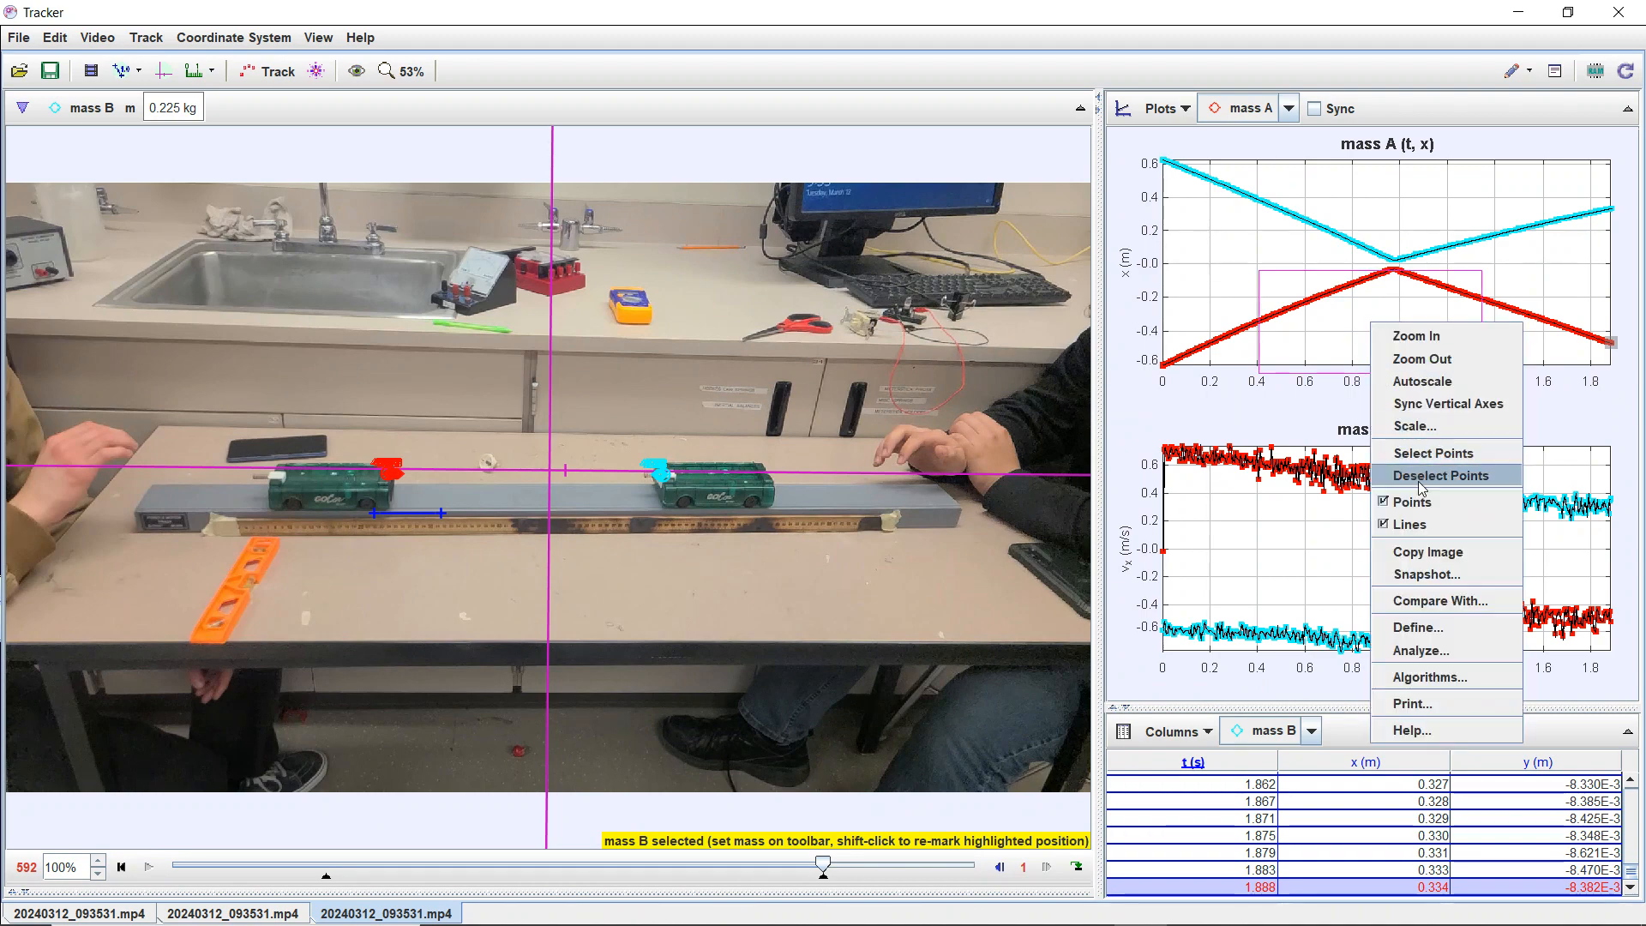
click(1427, 574)
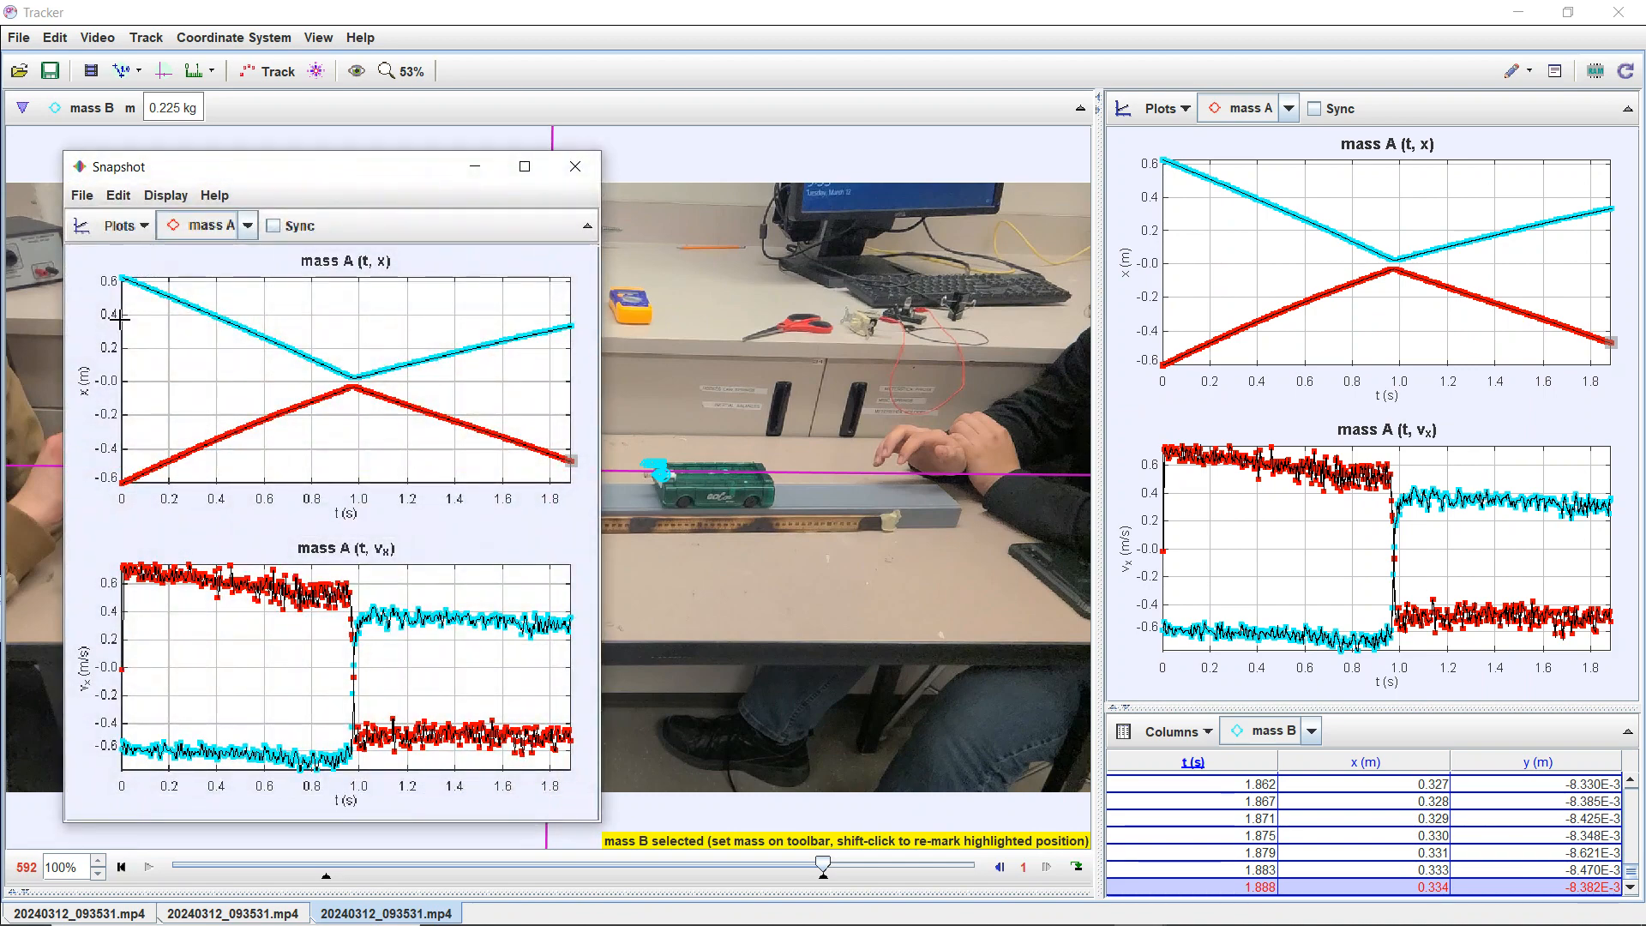
click(118, 196)
mouse_move(214, 196)
click(274, 180)
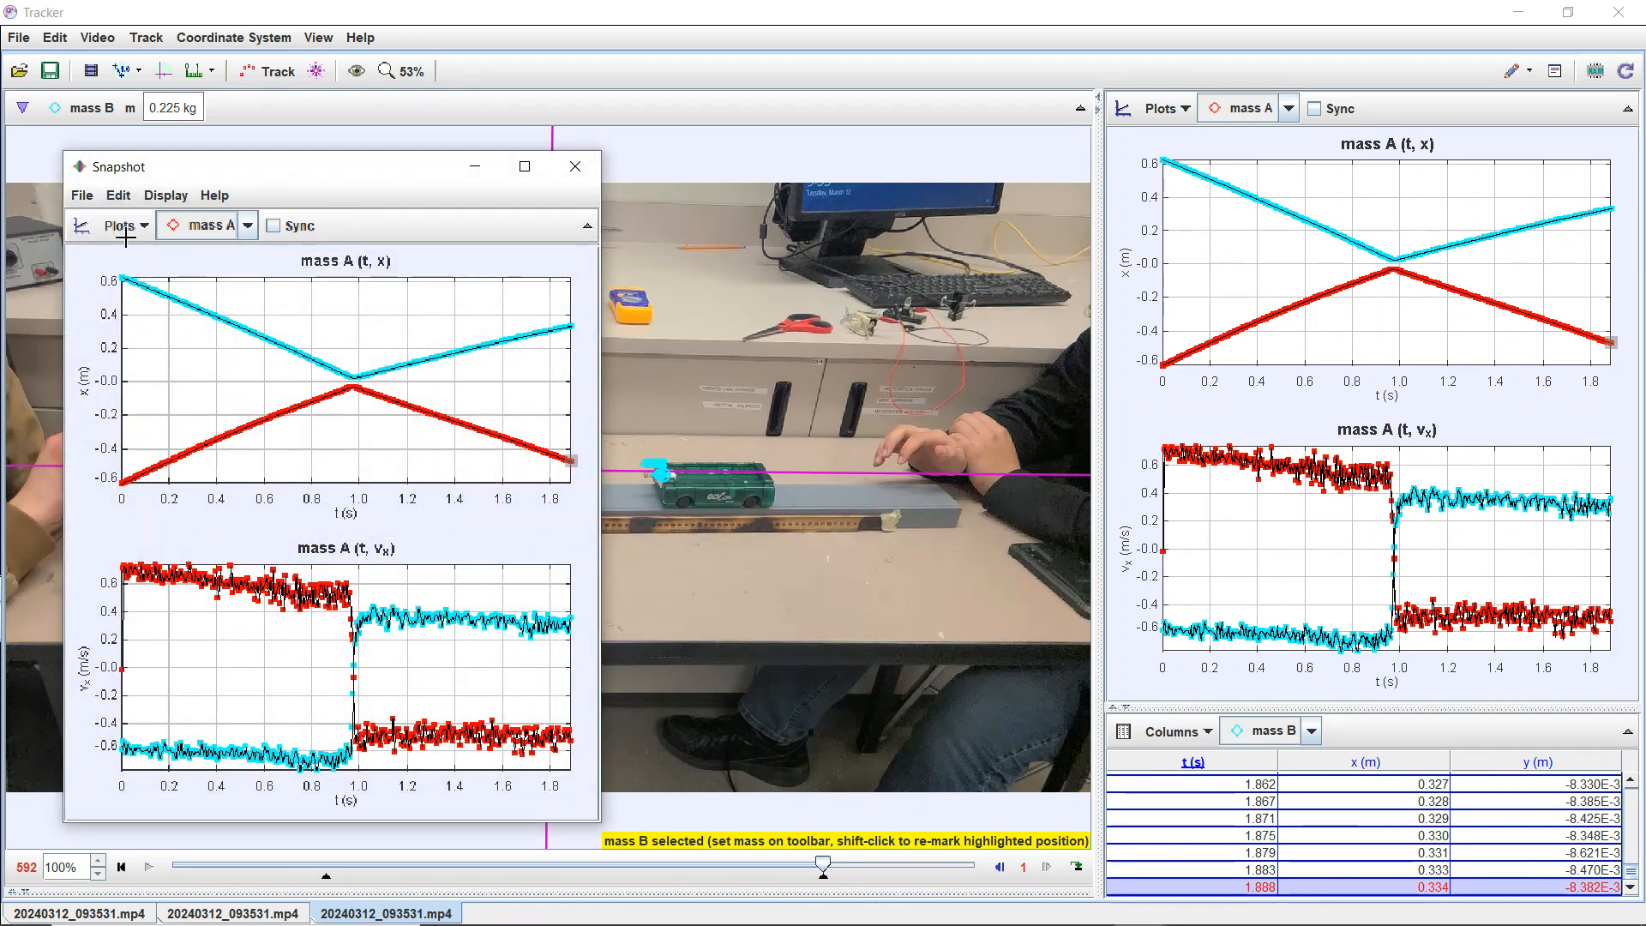
click(165, 196)
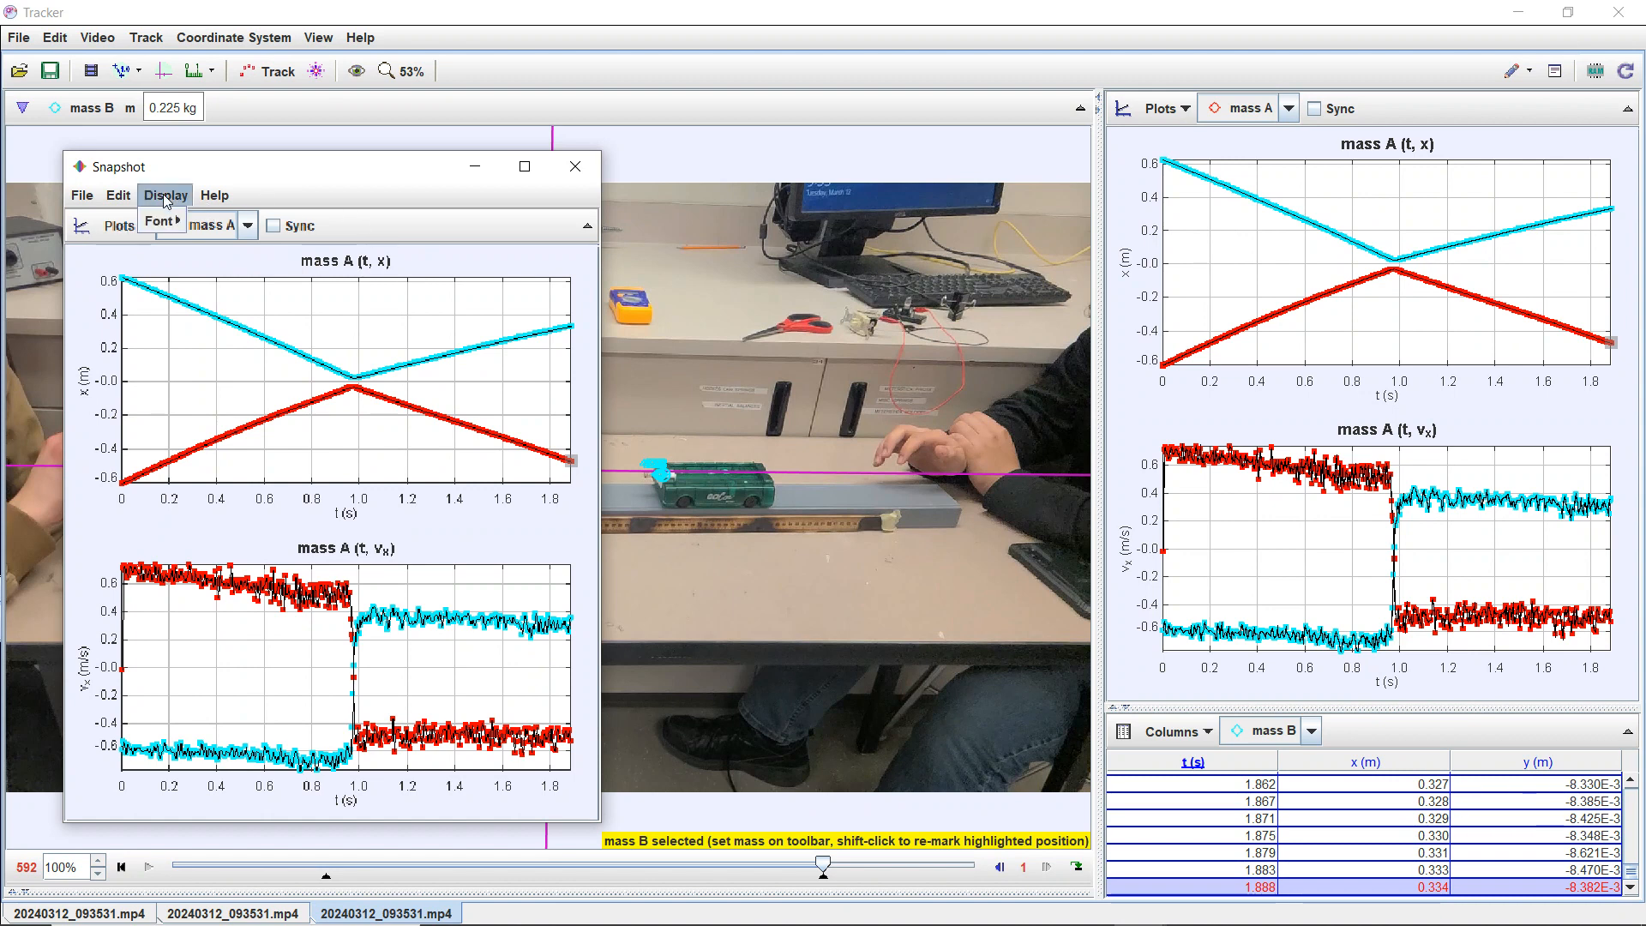
mouse_move(148, 217)
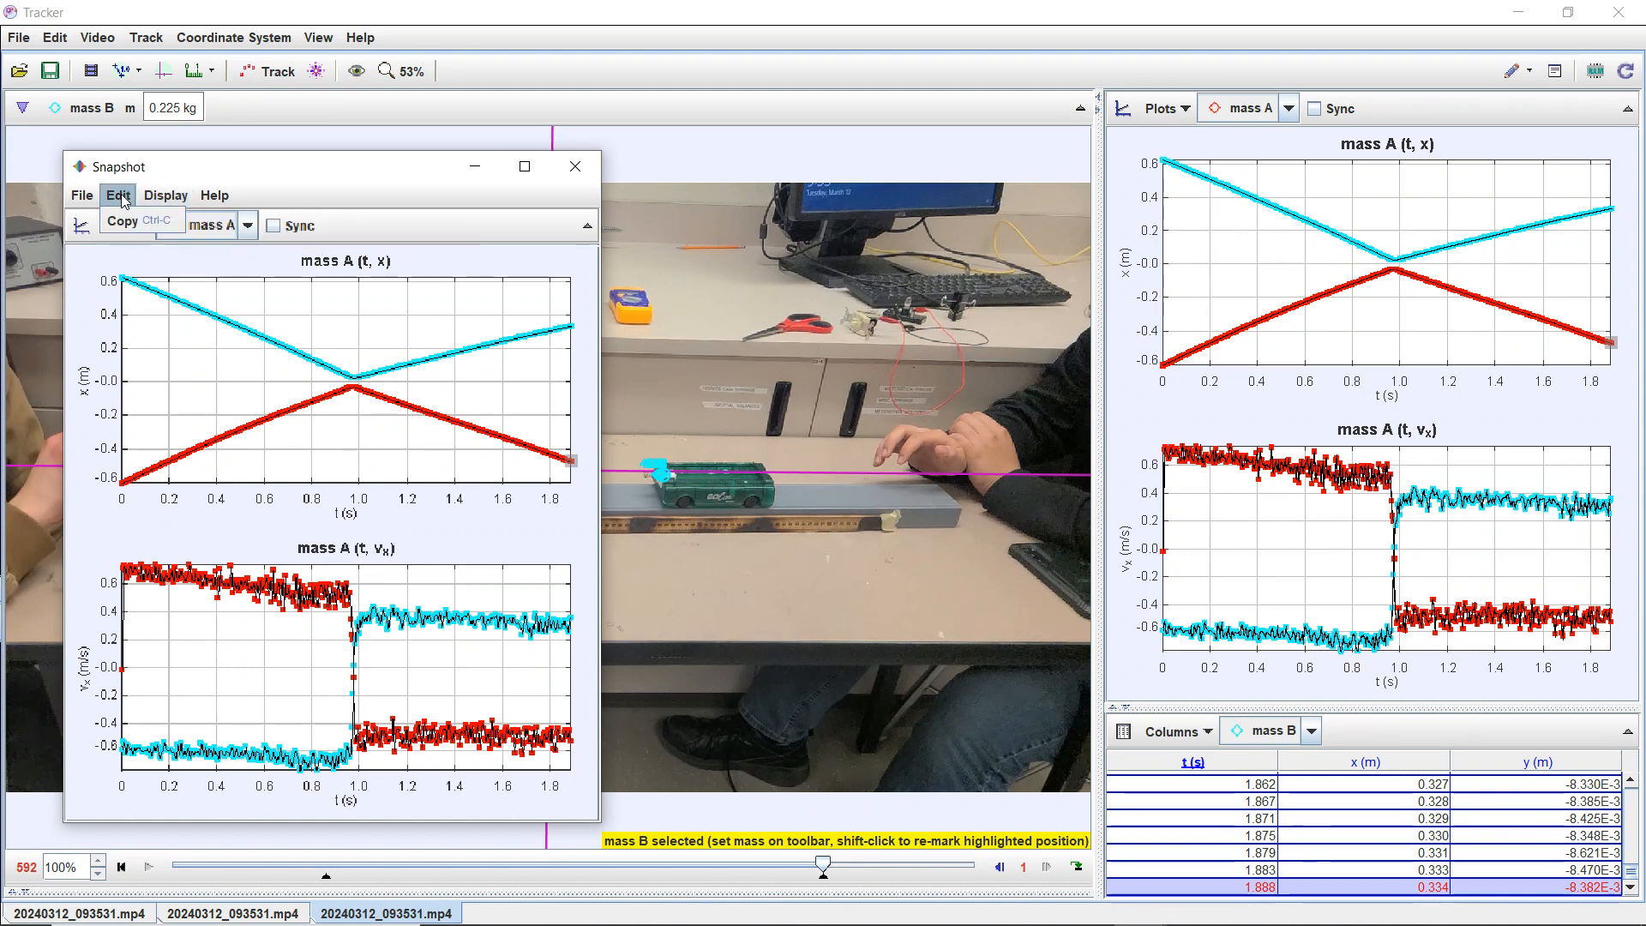
mouse_move(82, 196)
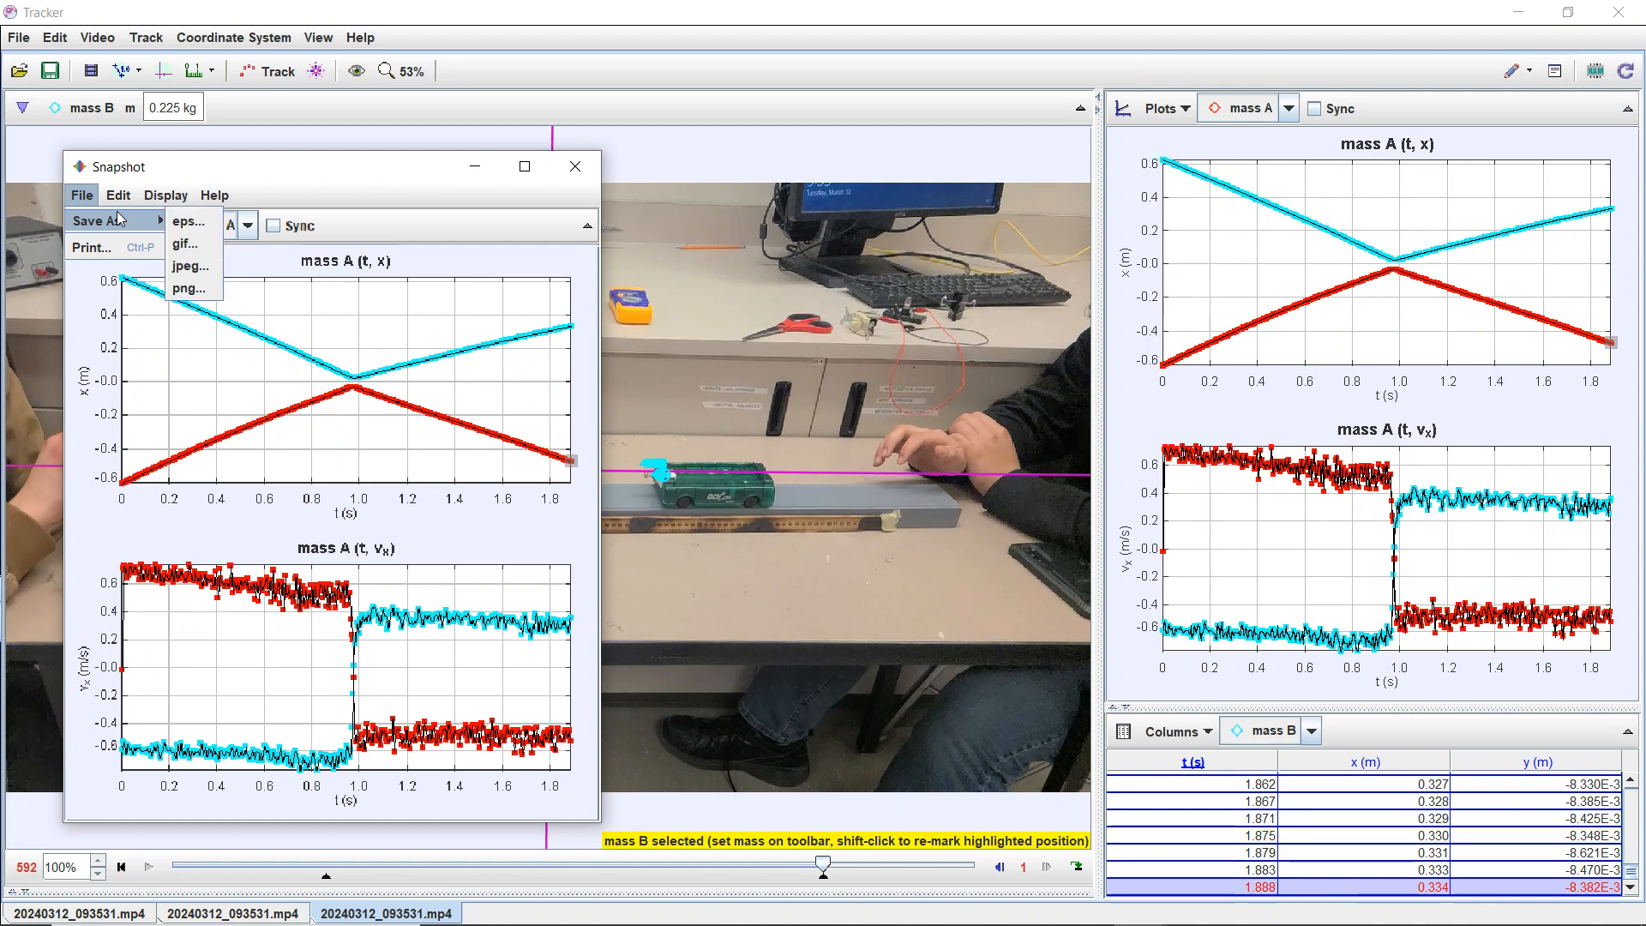
click(331, 181)
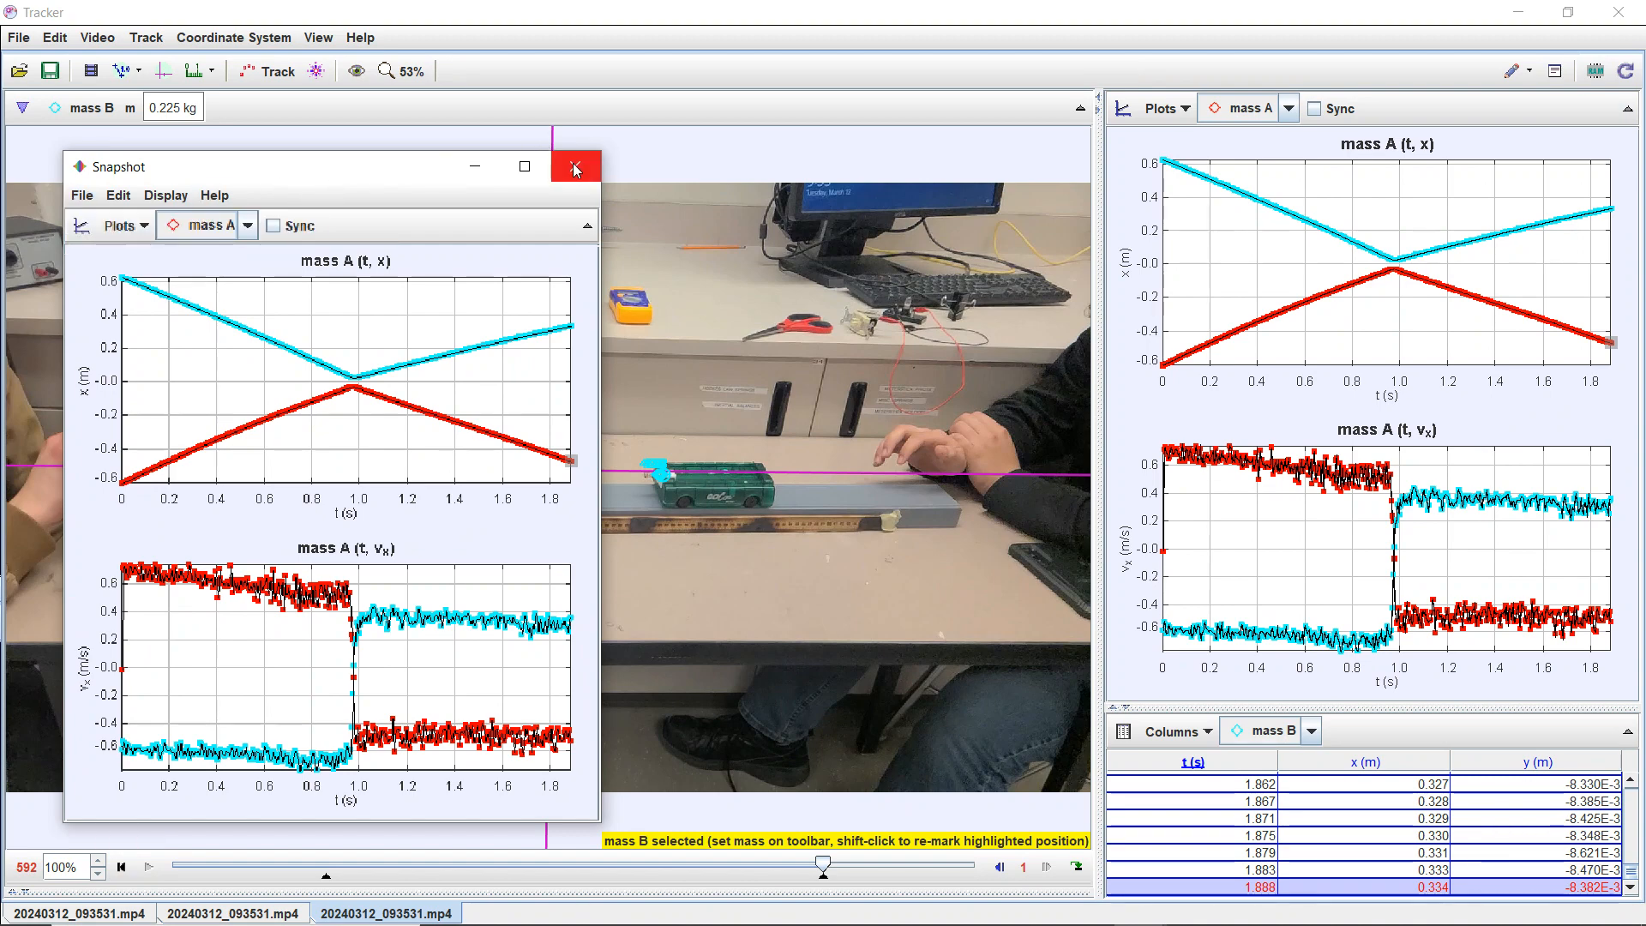
click(572, 167)
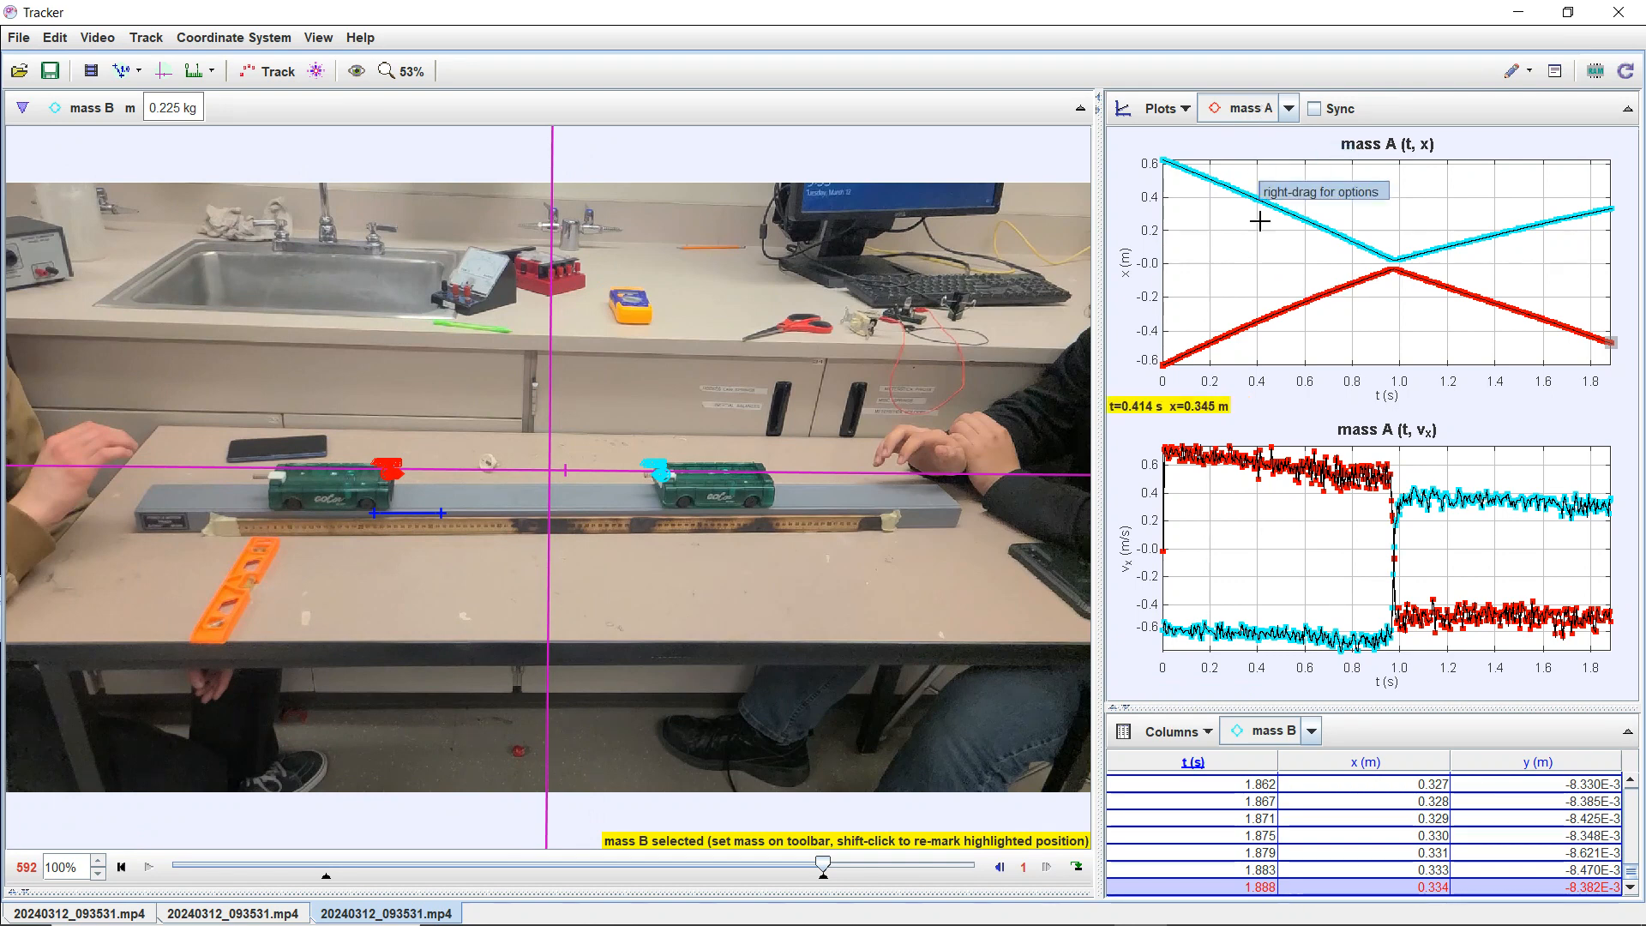
Open the plots in the Data Tool and hide the markers and lines of vx1, x mass B and vx for mass_A
right_click(1272, 254)
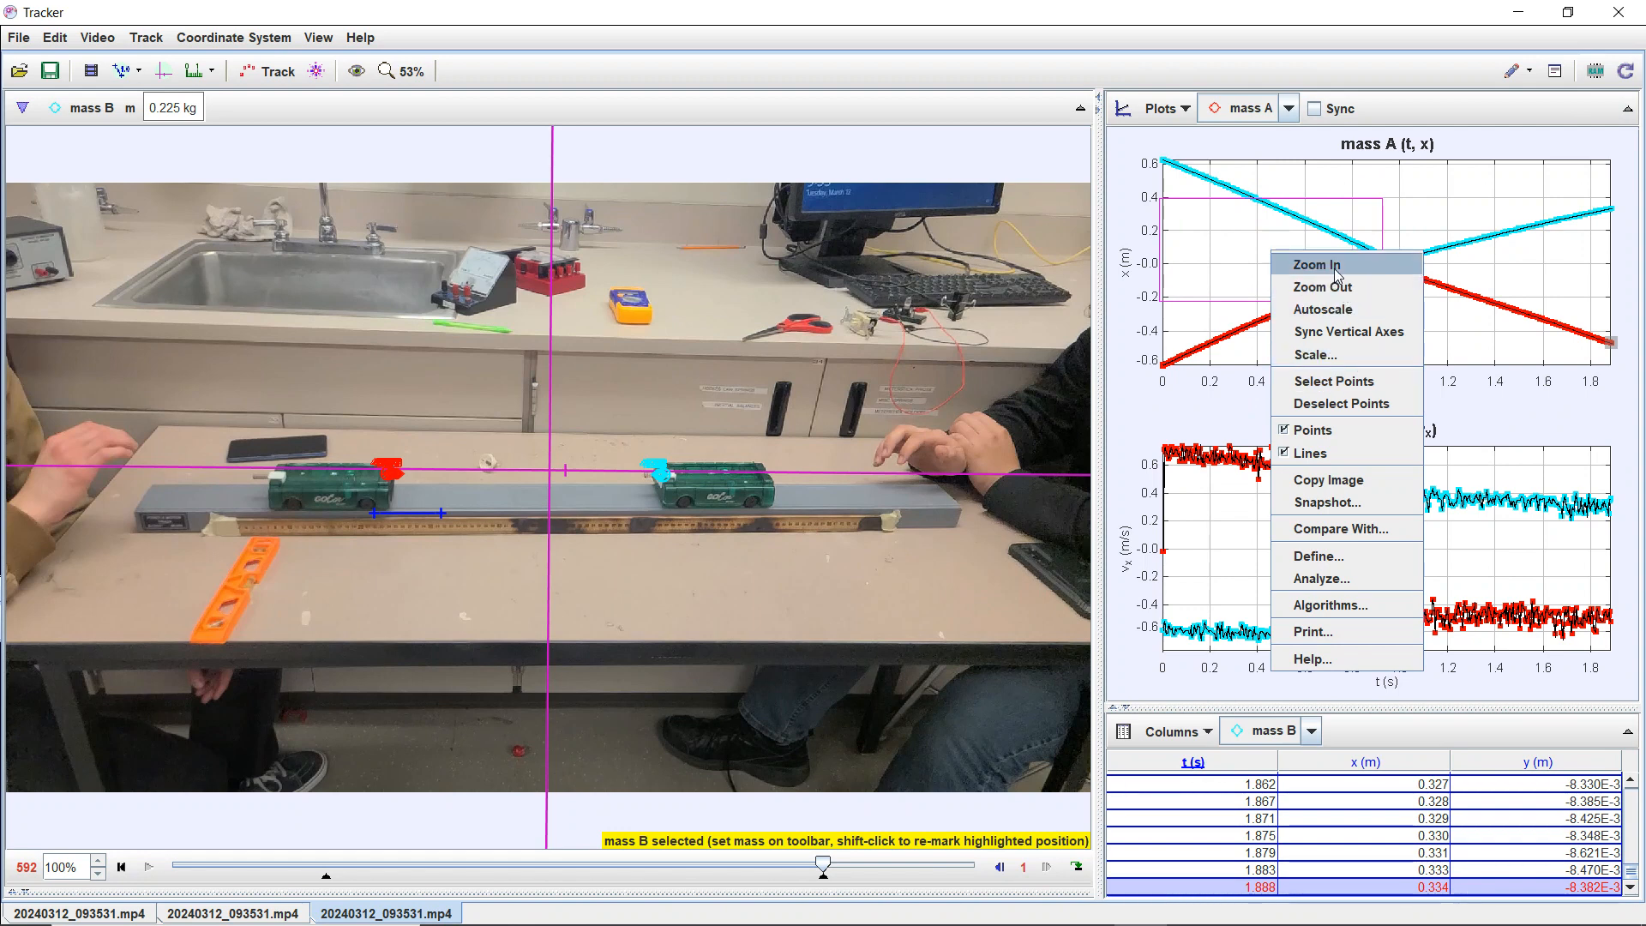
click(1323, 578)
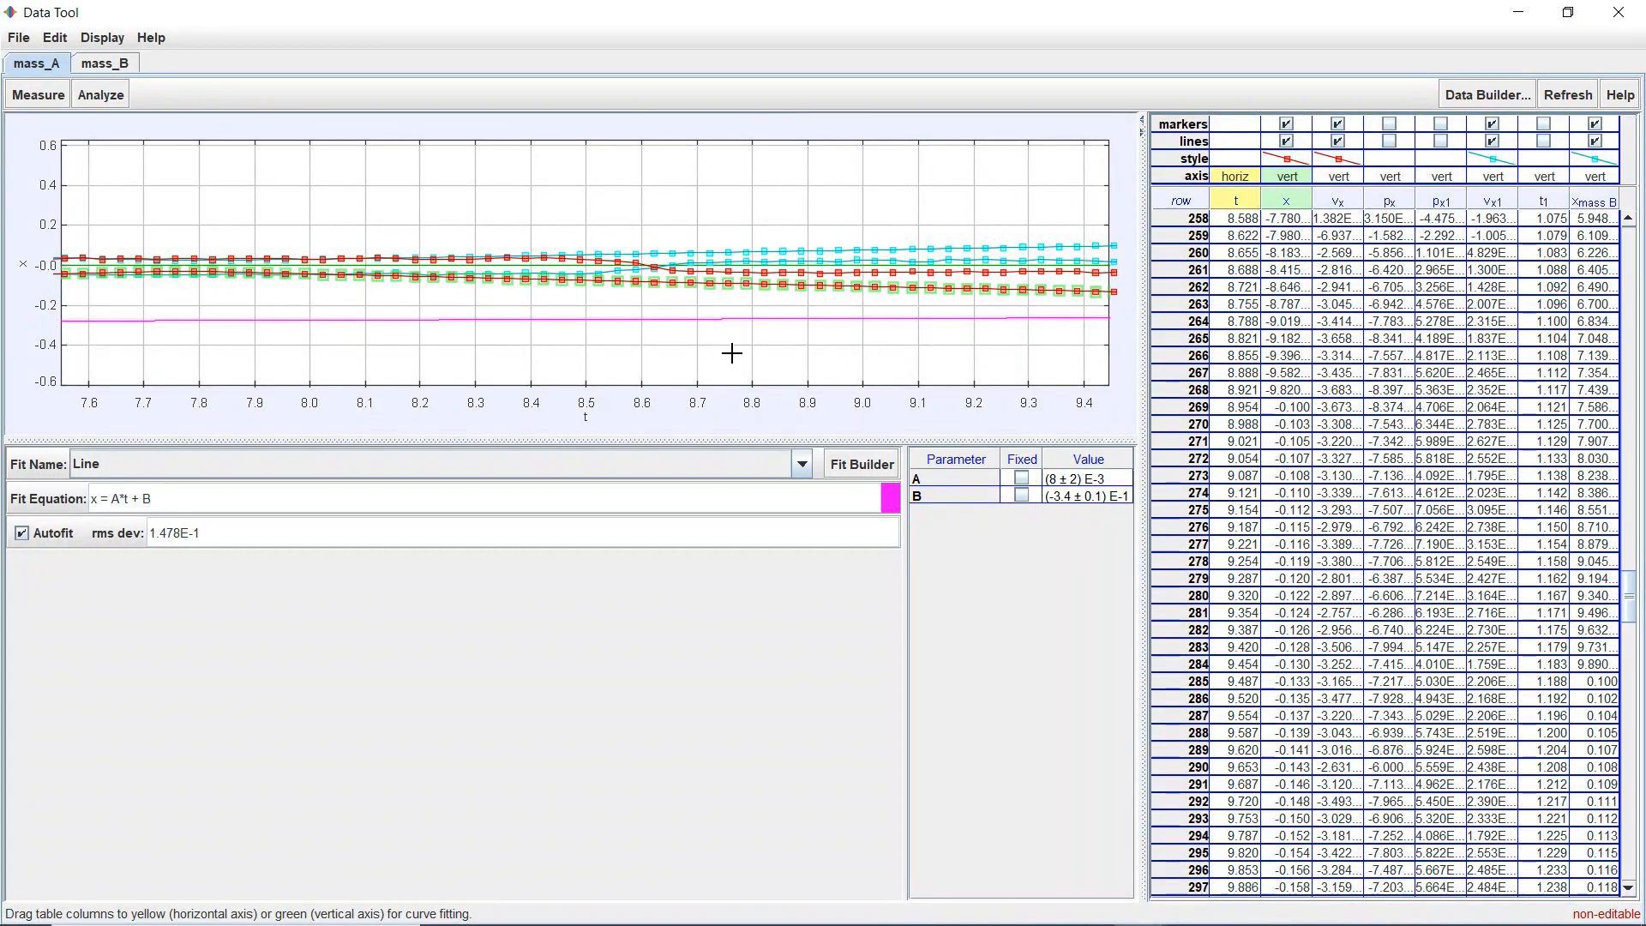
click(1493, 124)
click(1493, 142)
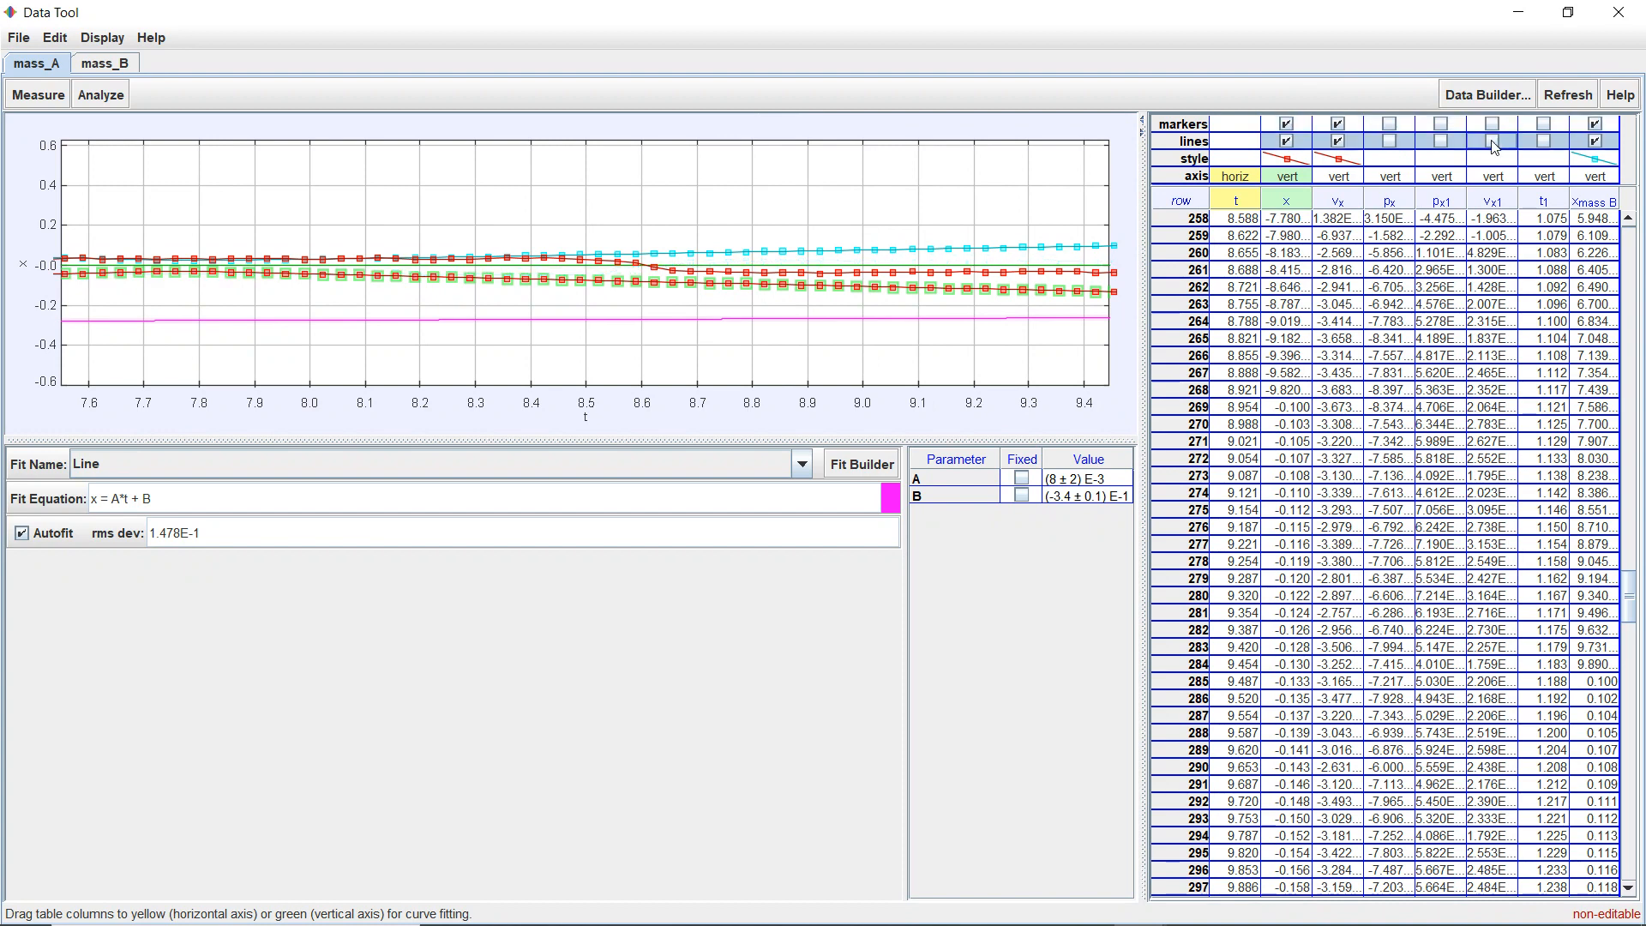
click(1595, 125)
click(1596, 141)
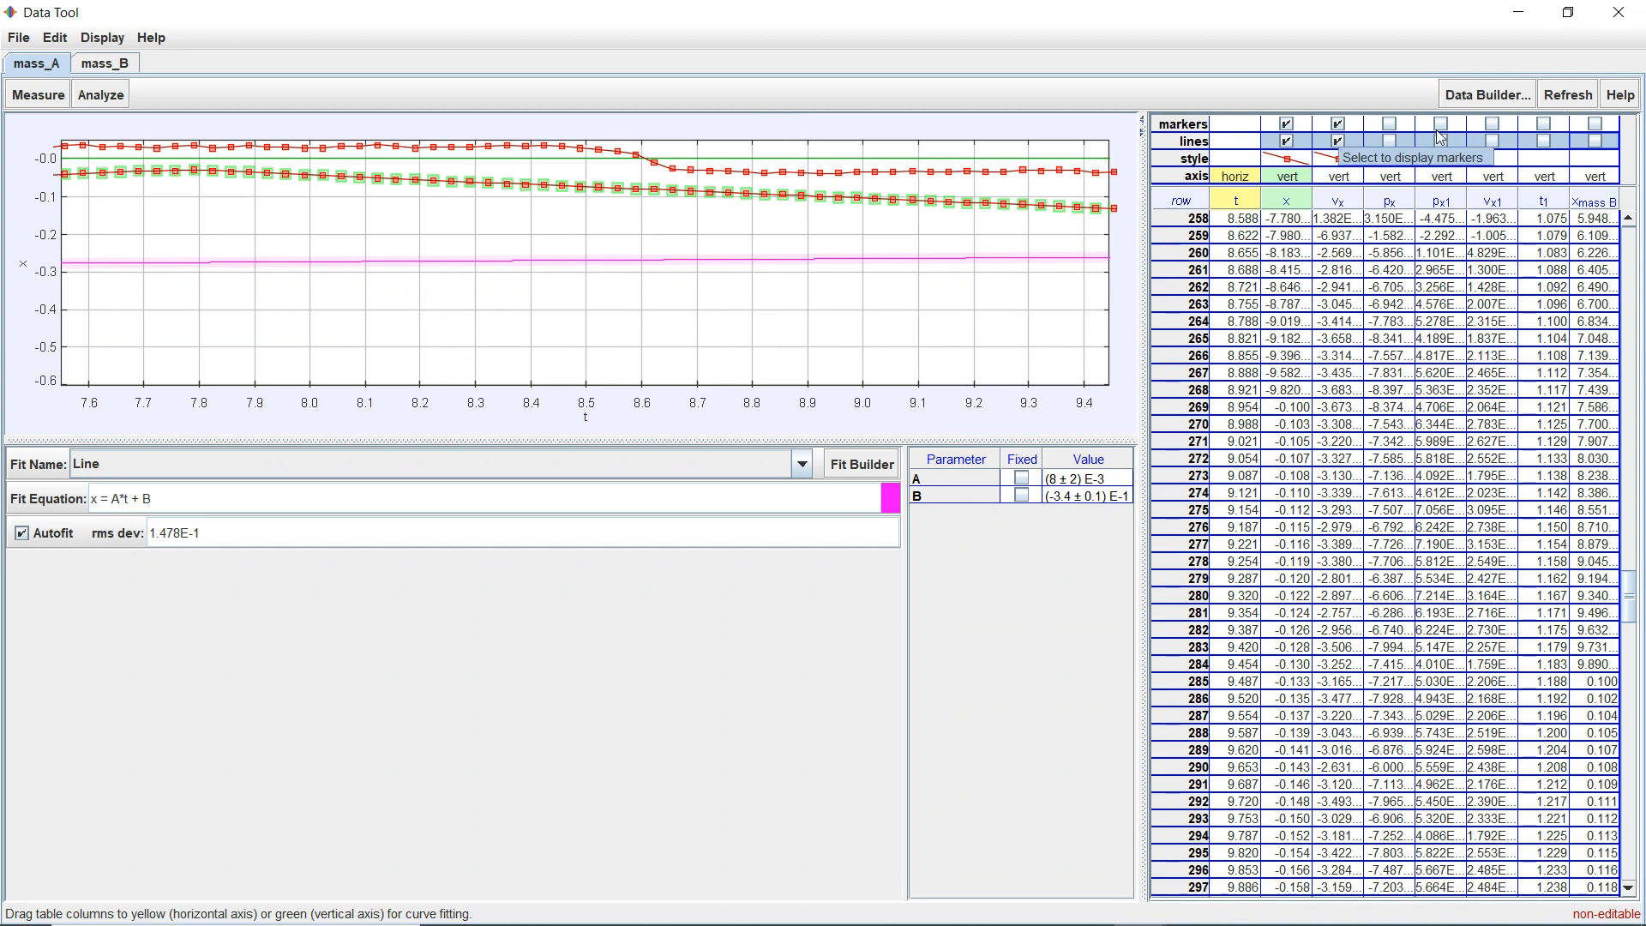
click(1338, 125)
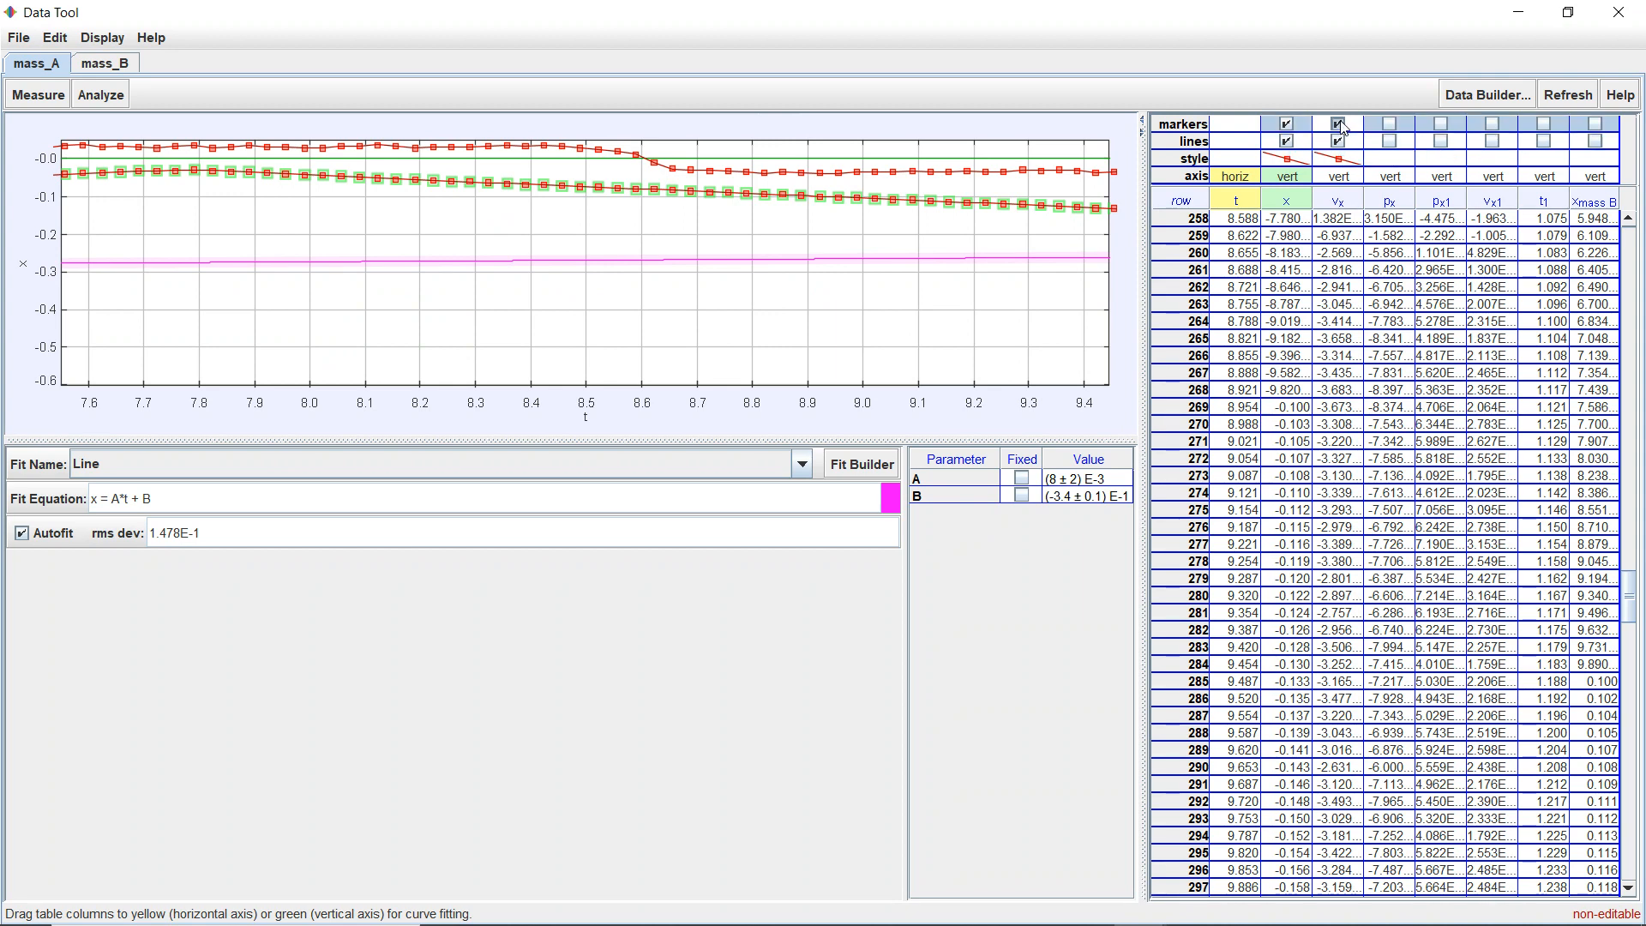
click(1339, 142)
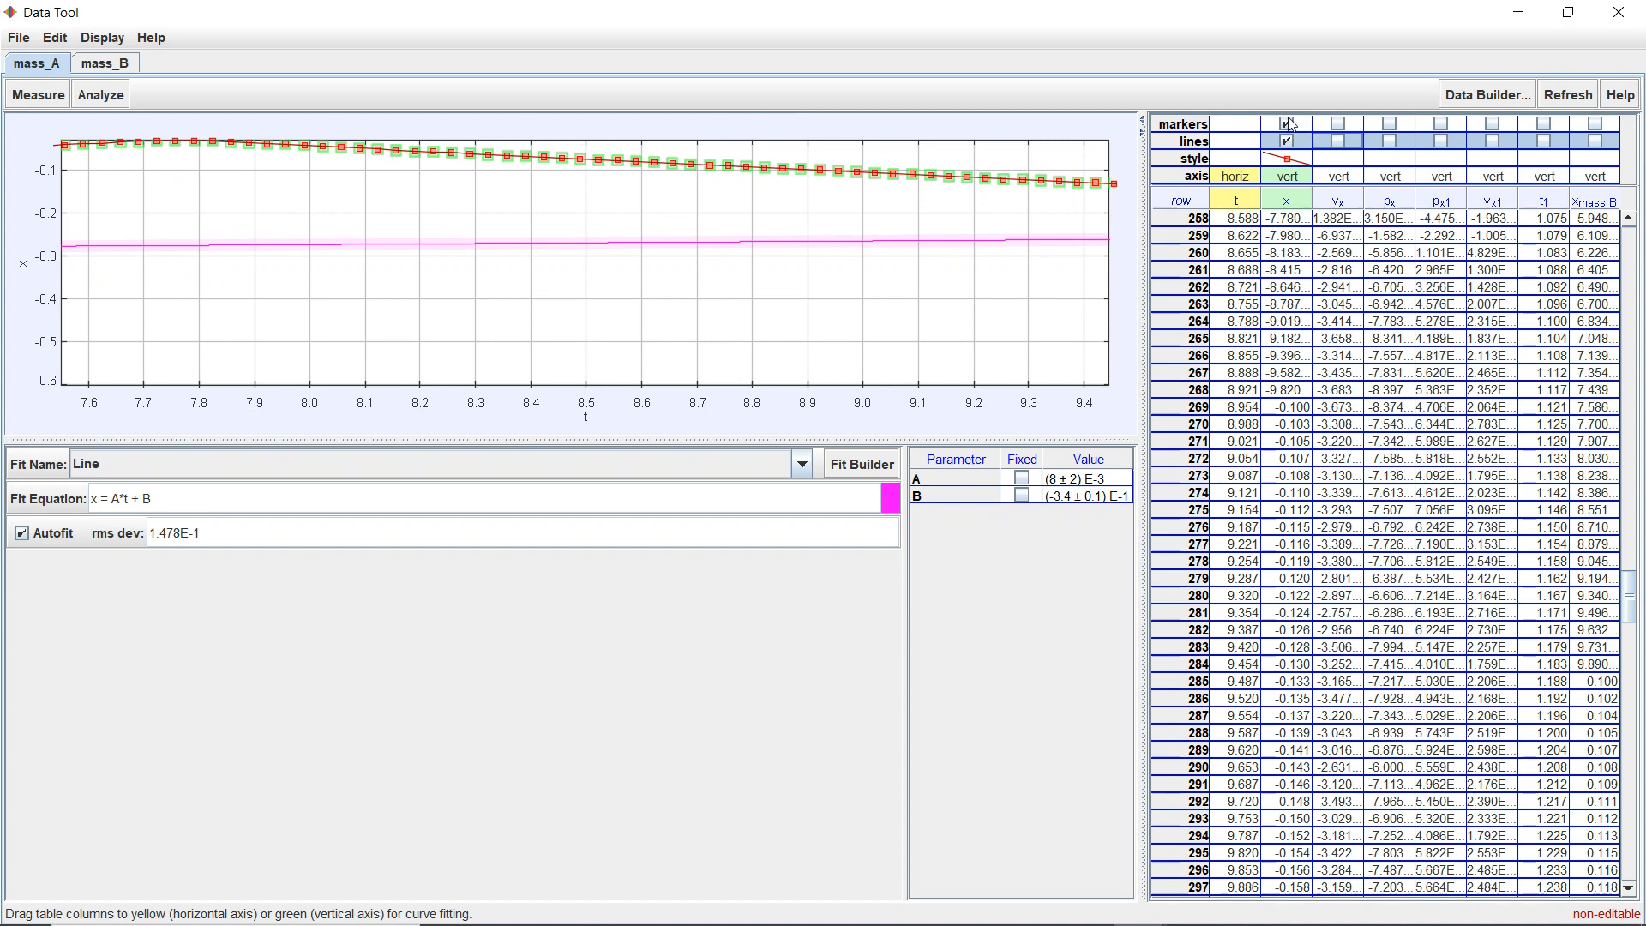
click(1286, 142)
click(1286, 125)
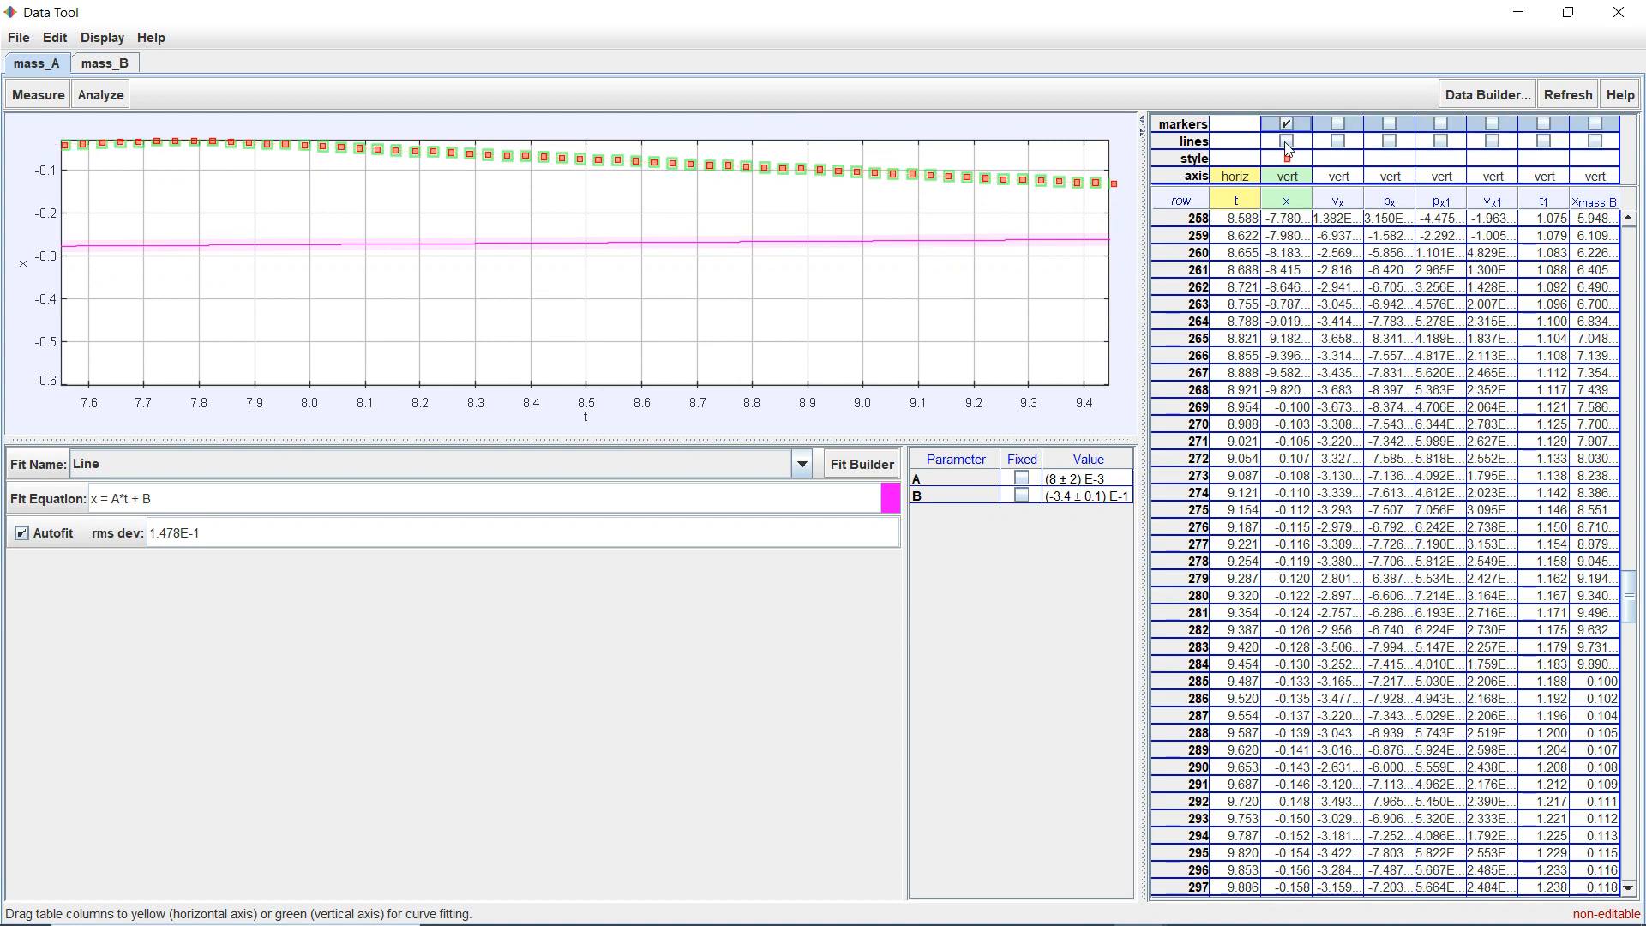
click(1287, 142)
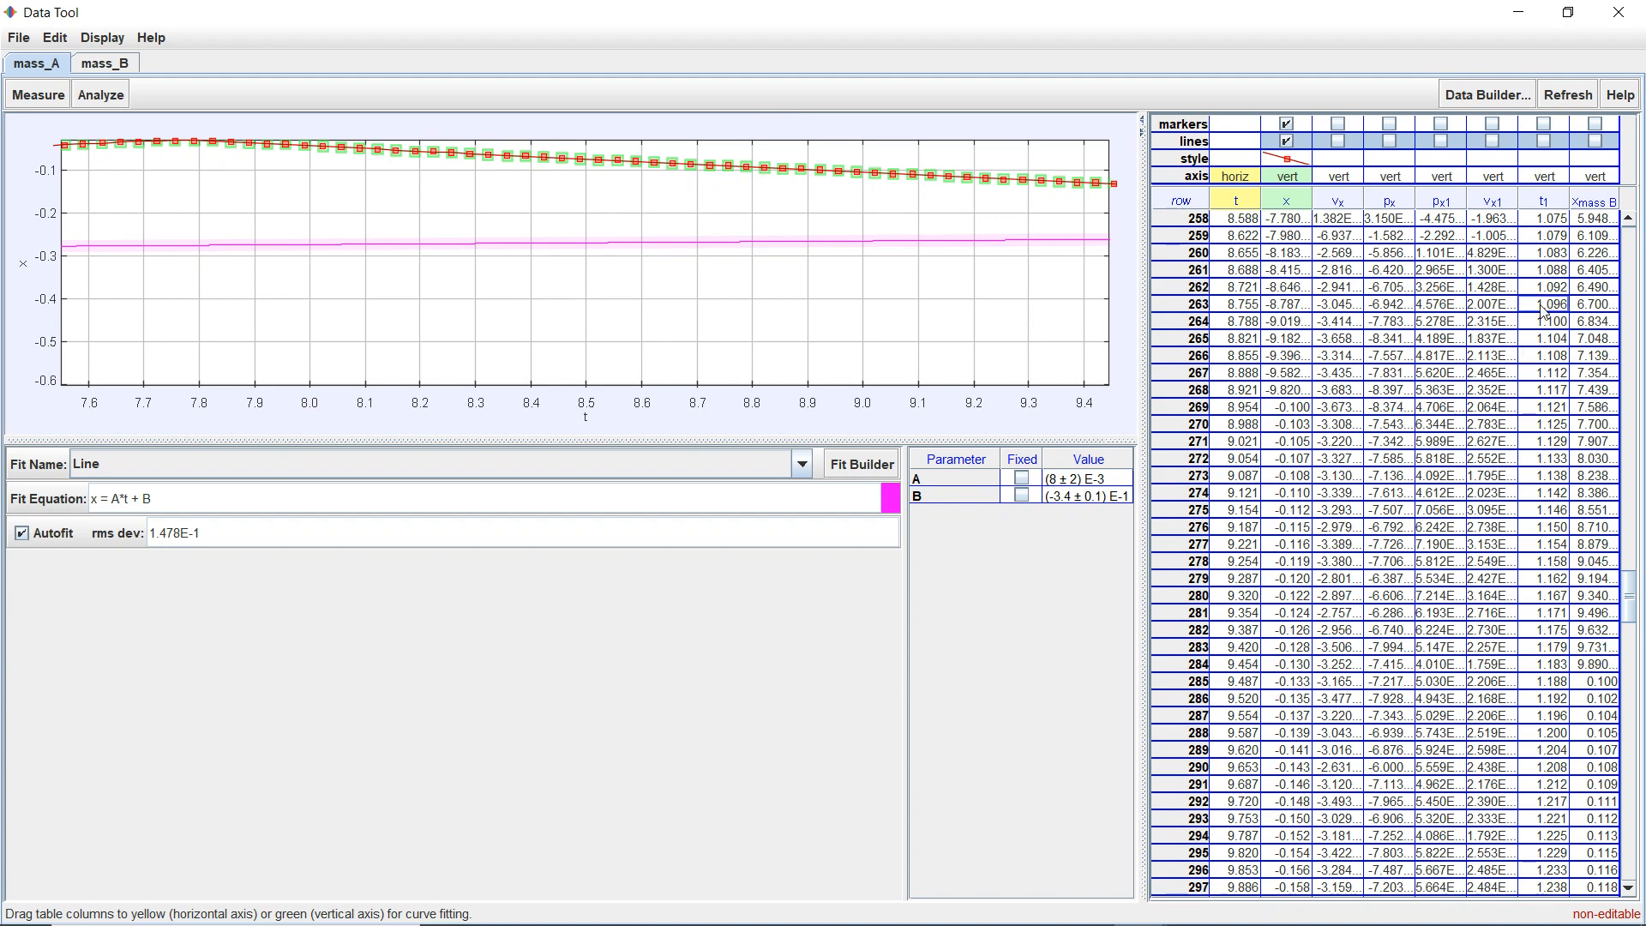
Go to the start of the mass_A table, then show mass_B and widen its graph's time axis to about 2 to 15
drag(1631, 623, 1636, 214)
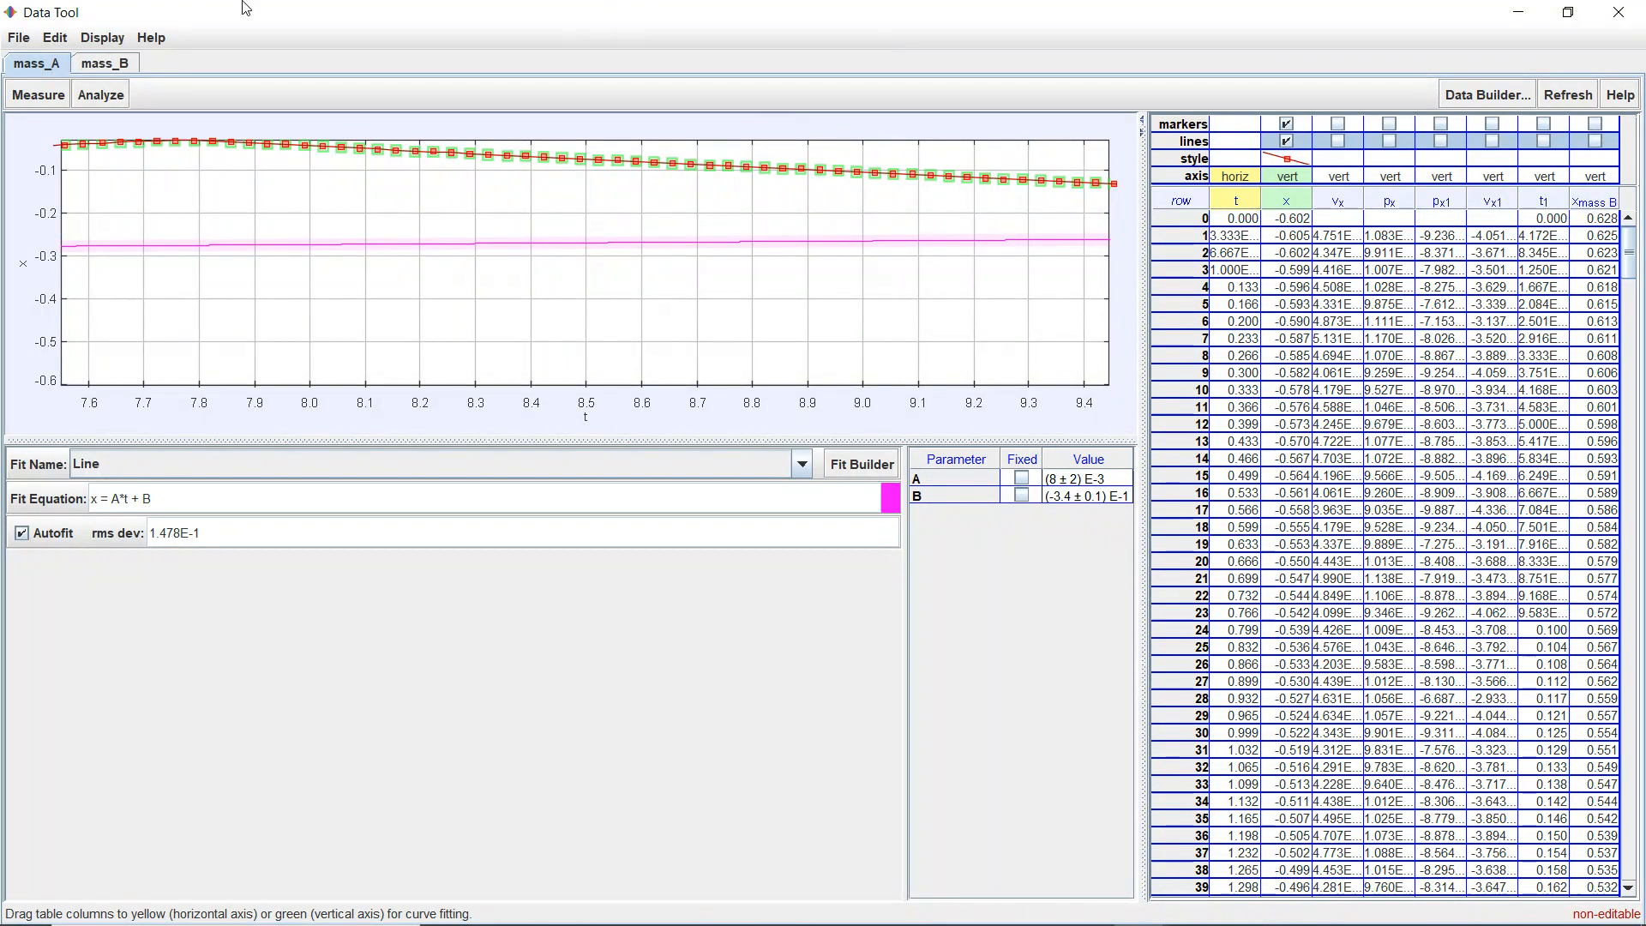
click(105, 65)
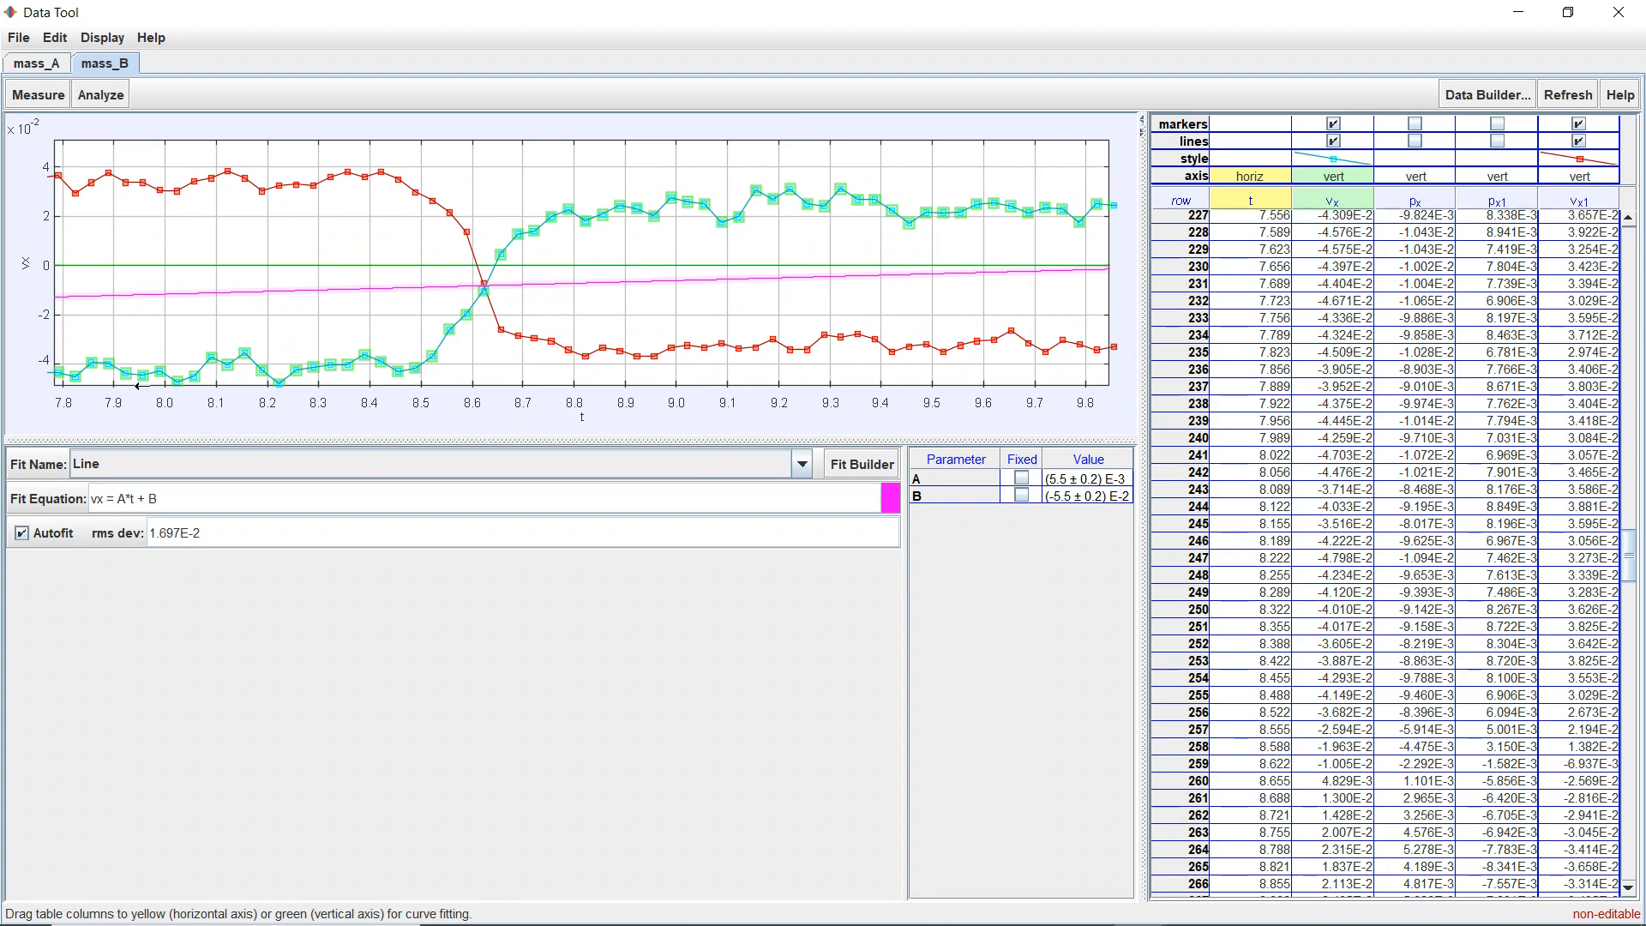
drag(144, 401, 889, 450)
drag(1073, 390, 793, 363)
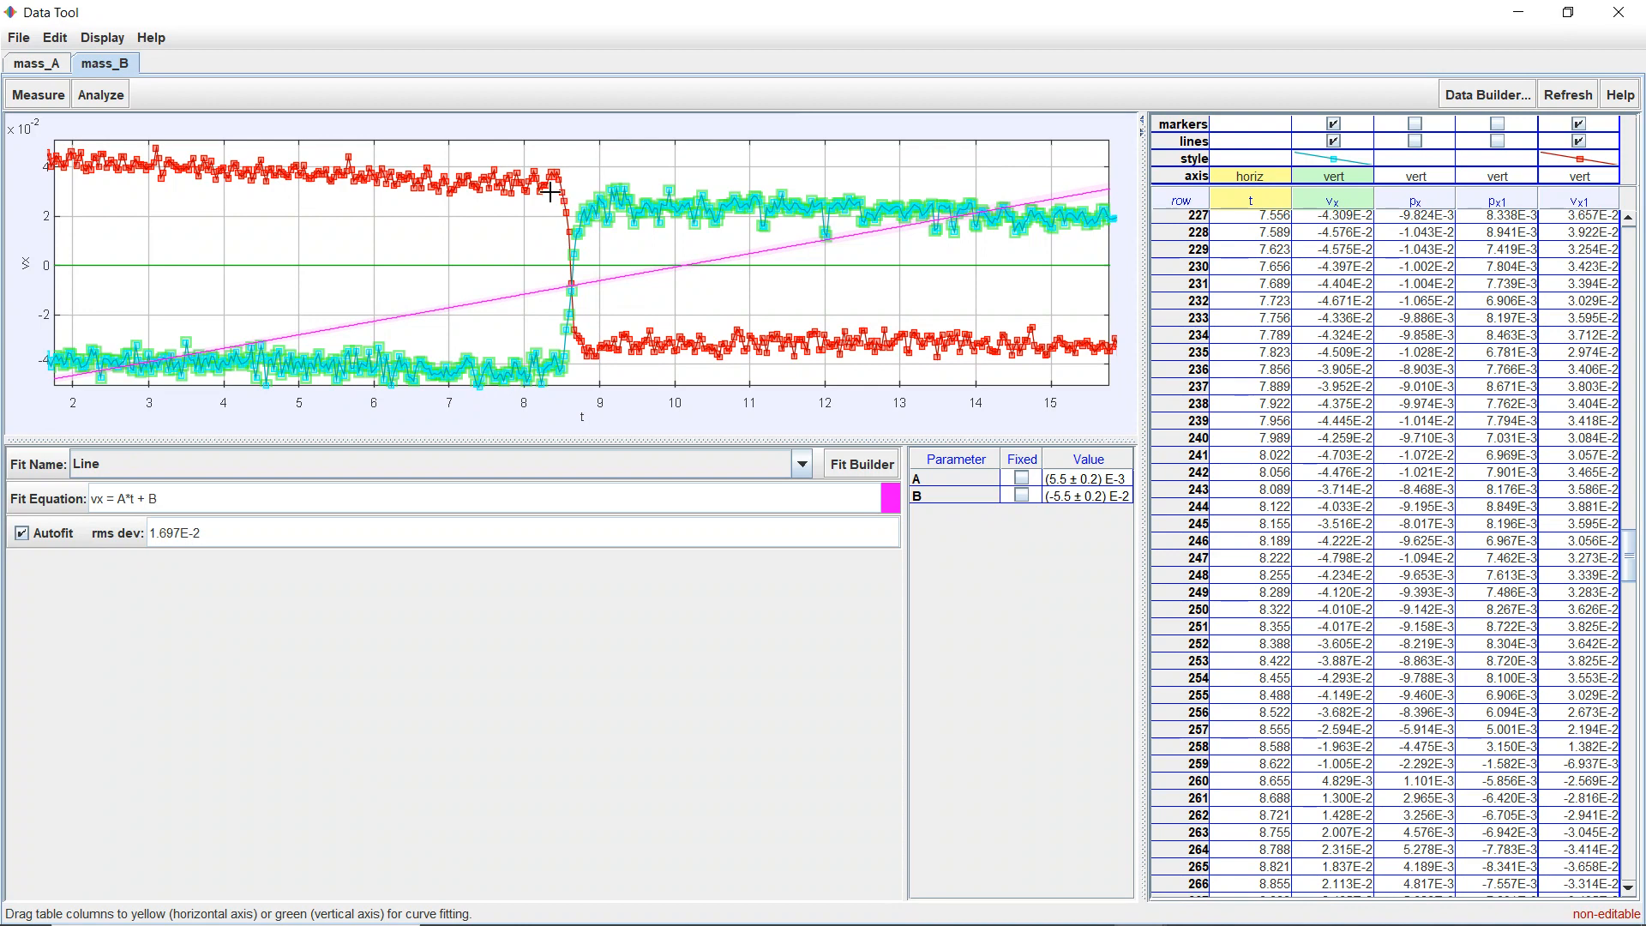
Restrict mass_B's vx line fit to the collision points from about t = 8.56 to 8.89, and review the available curve-fit types
mouse_move(550, 193)
mouse_down()
mouse_move(573, 221)
mouse_move(592, 348)
mouse_up()
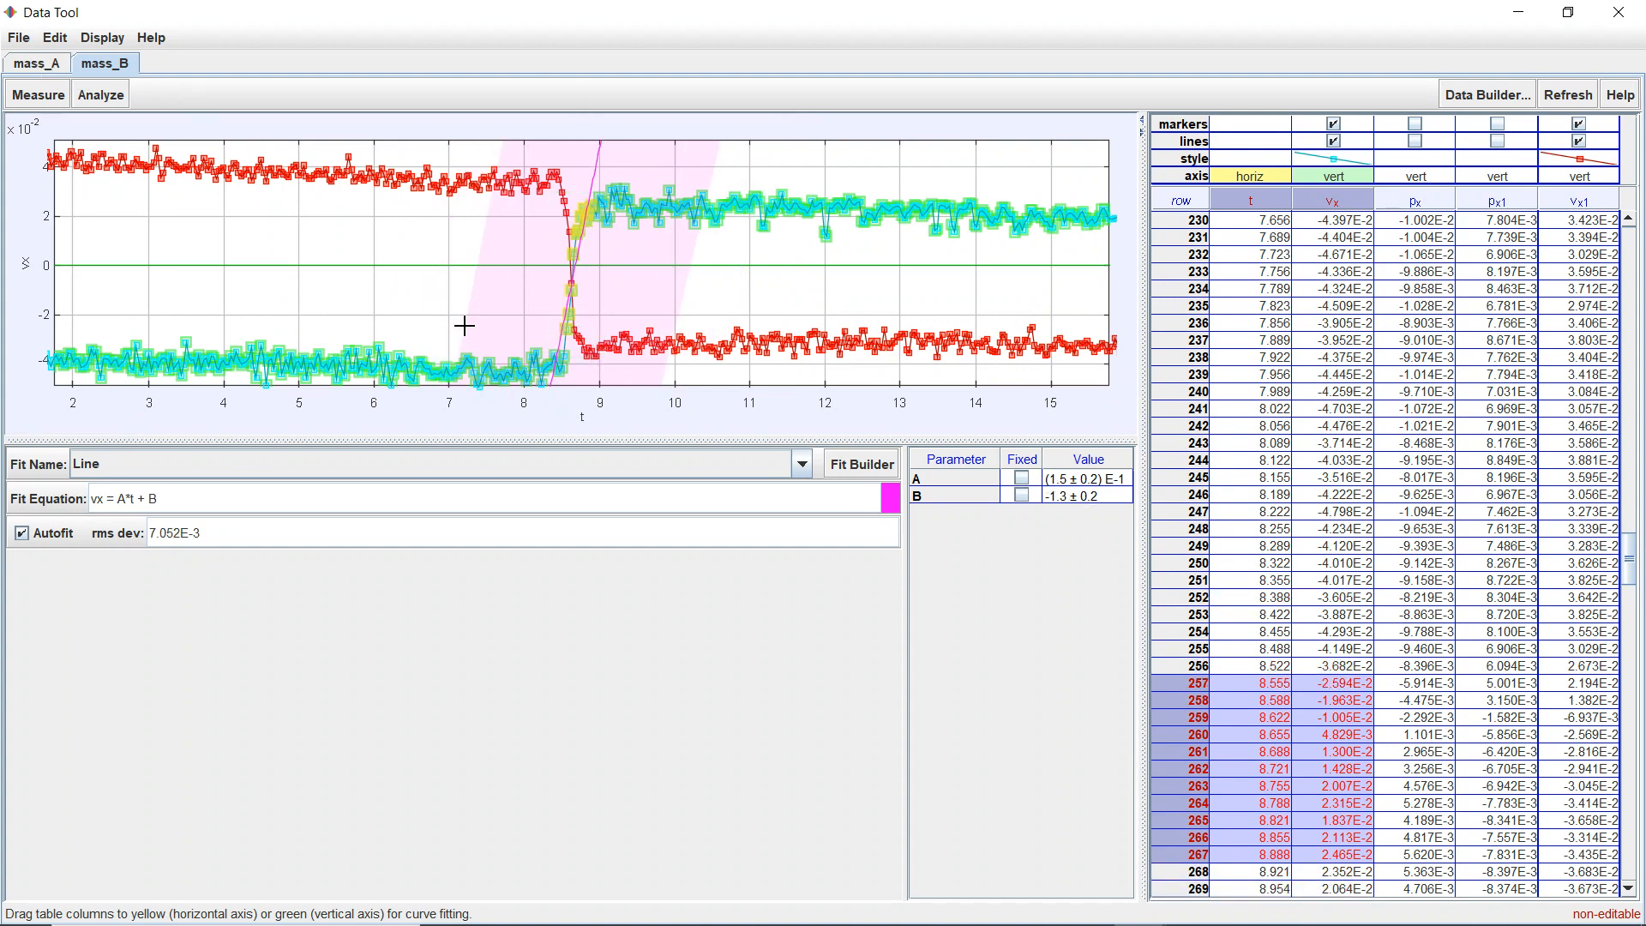
click(100, 94)
mouse_move(126, 128)
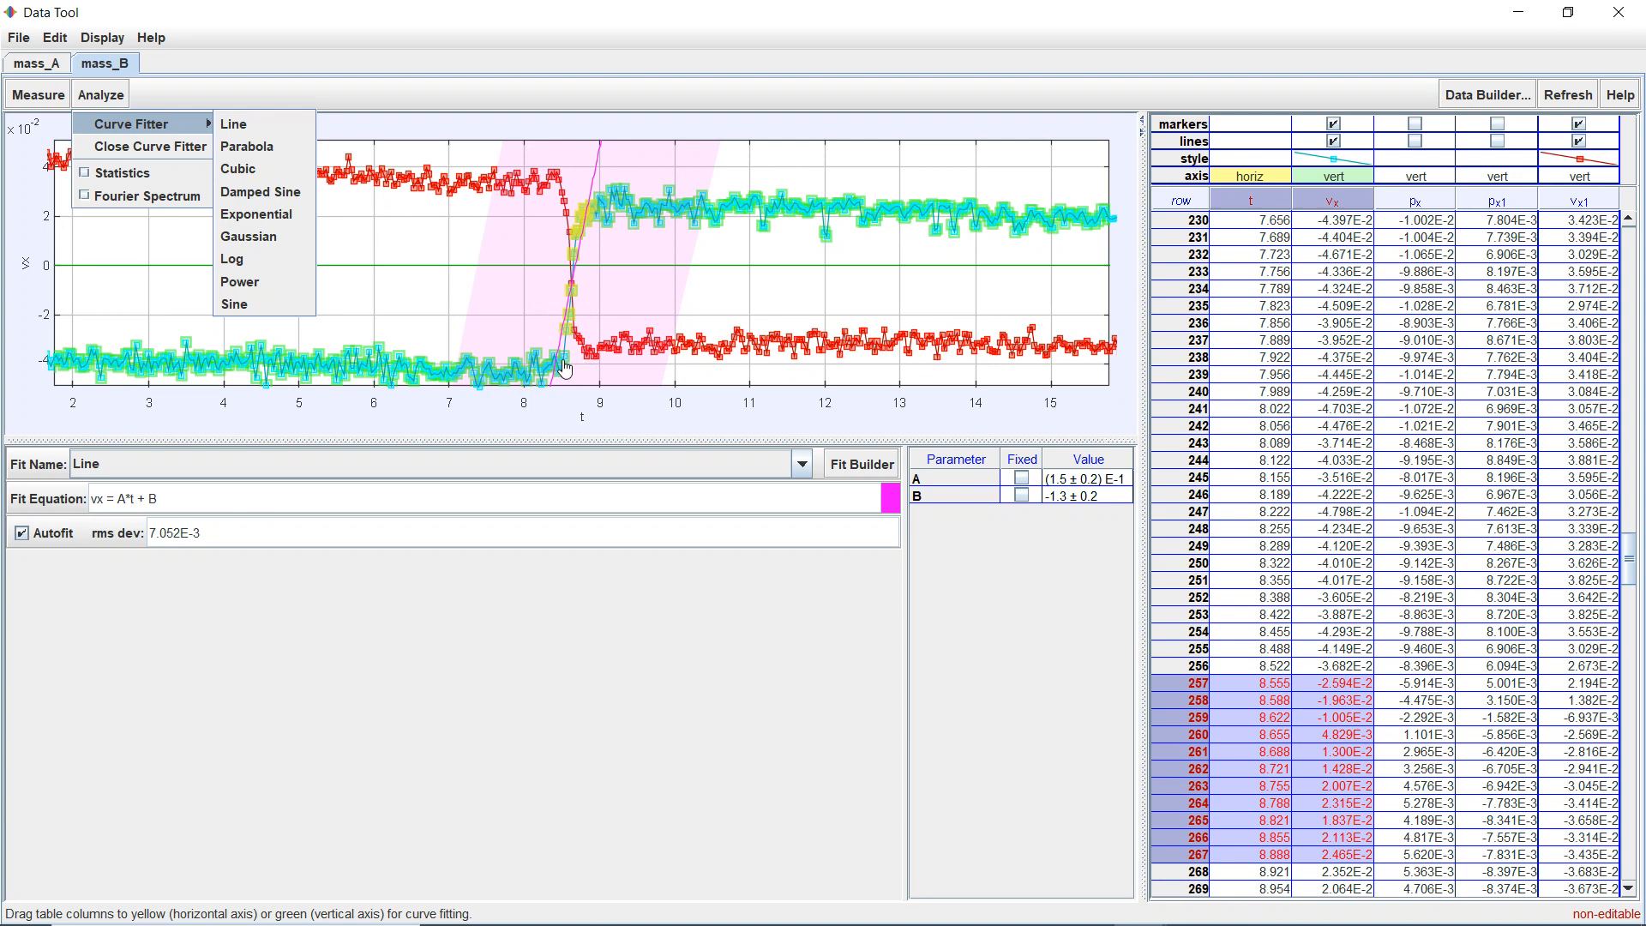
click(260, 127)
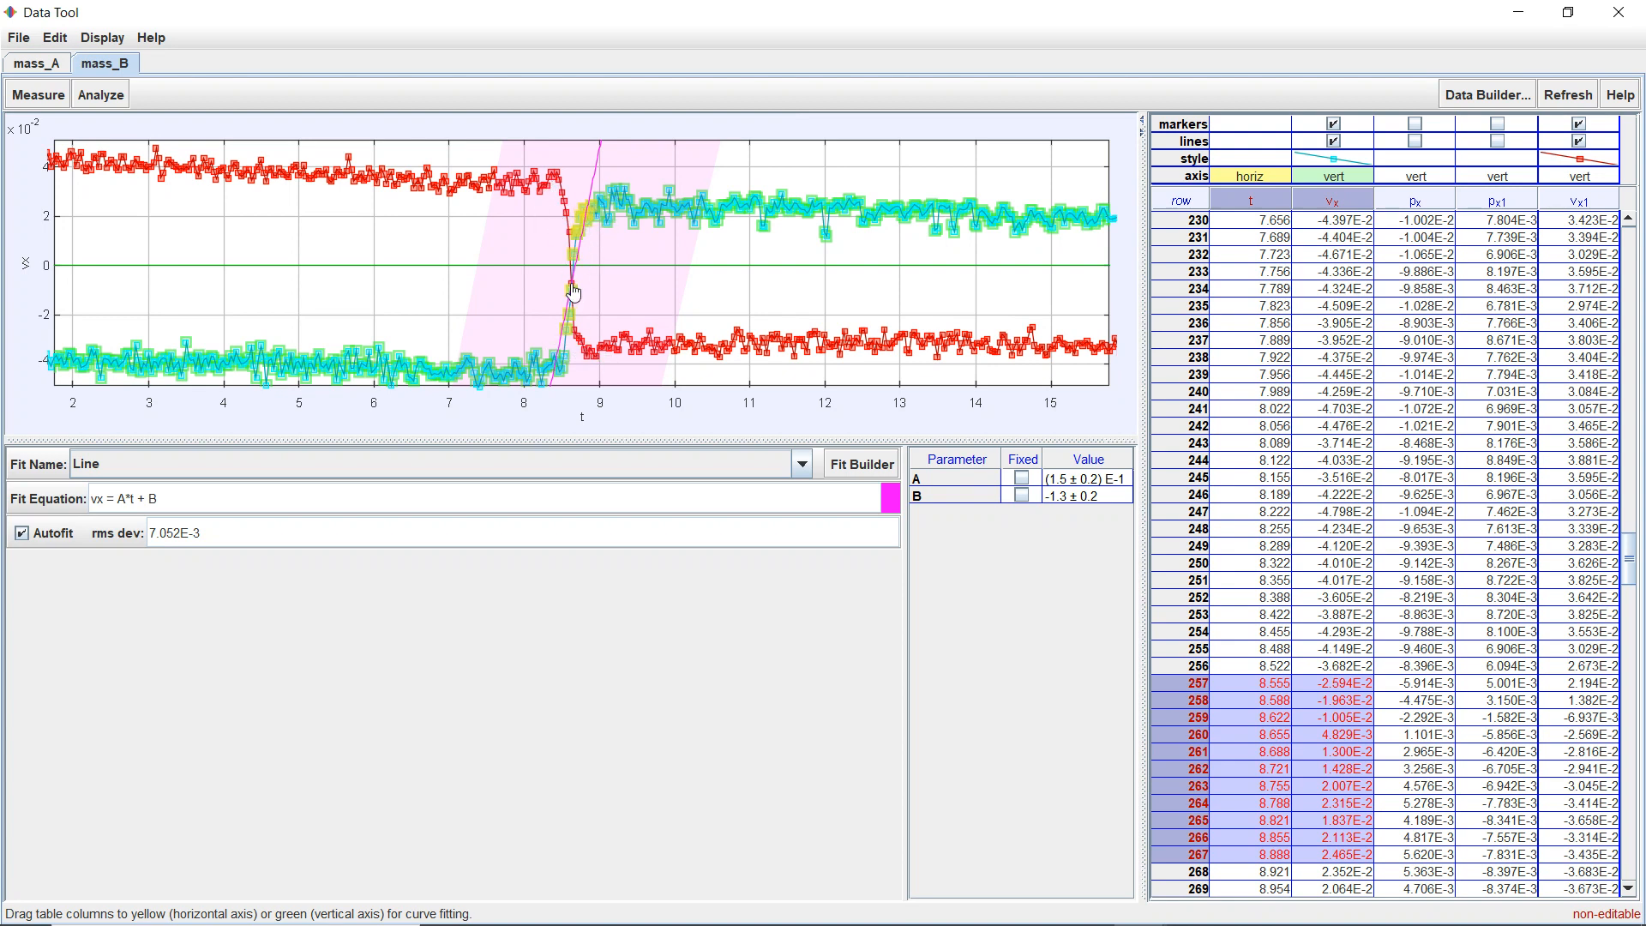
click(101, 94)
mouse_move(161, 129)
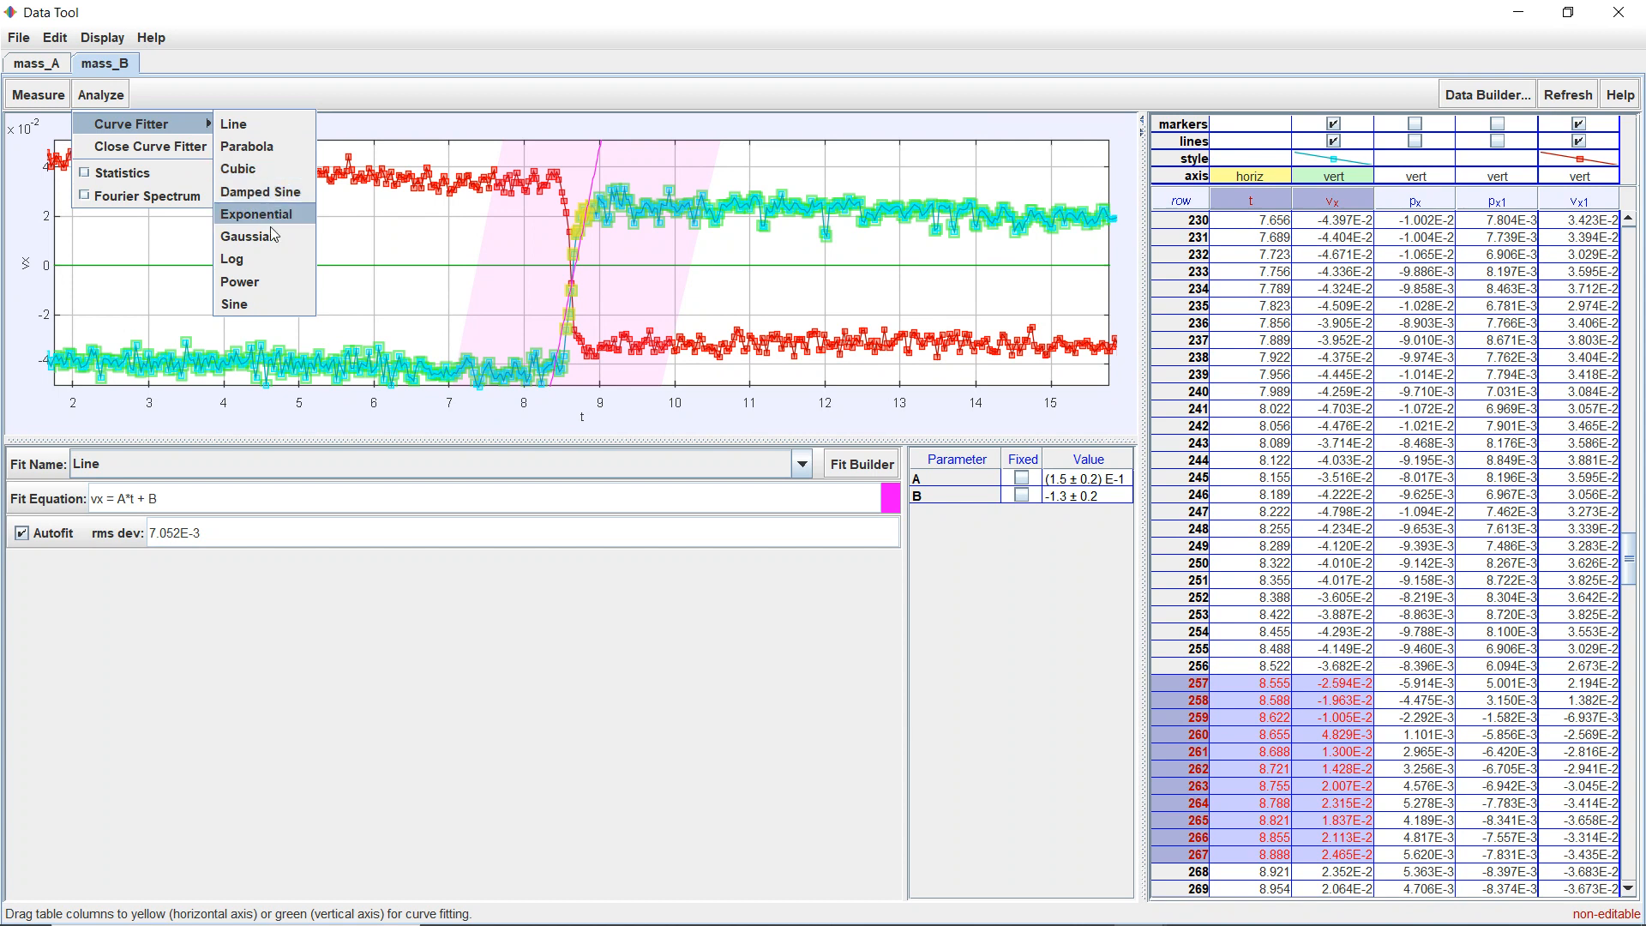
click(288, 651)
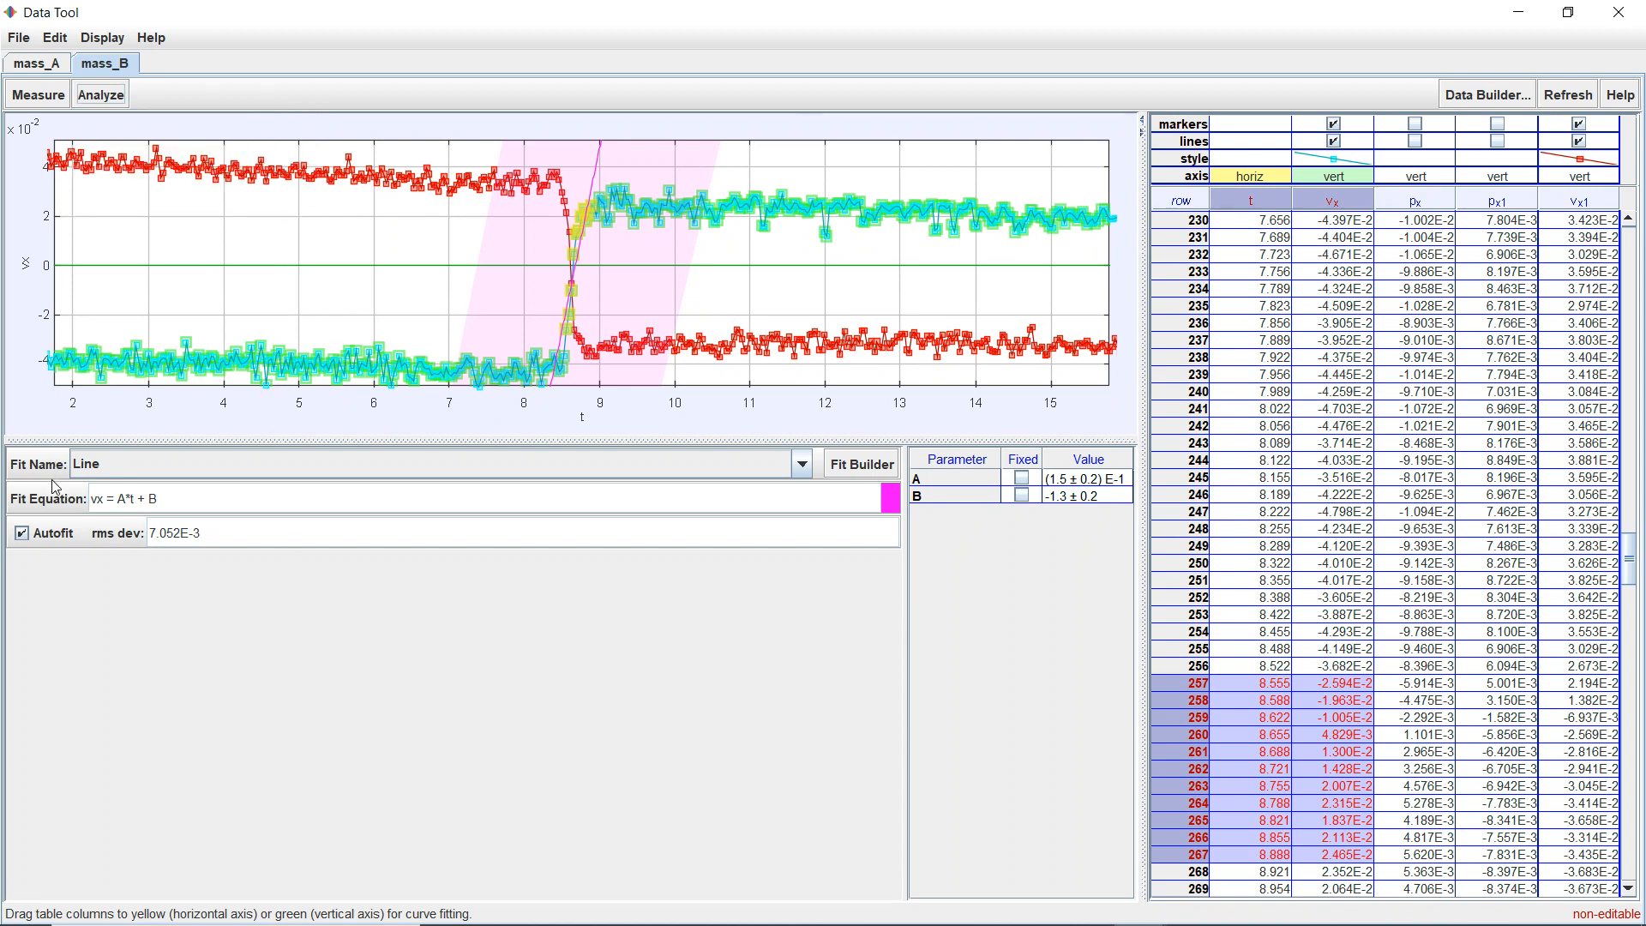
Inspect the Line fit's parameters and function in the Fit Builder, then close it and the Data Tool
click(865, 463)
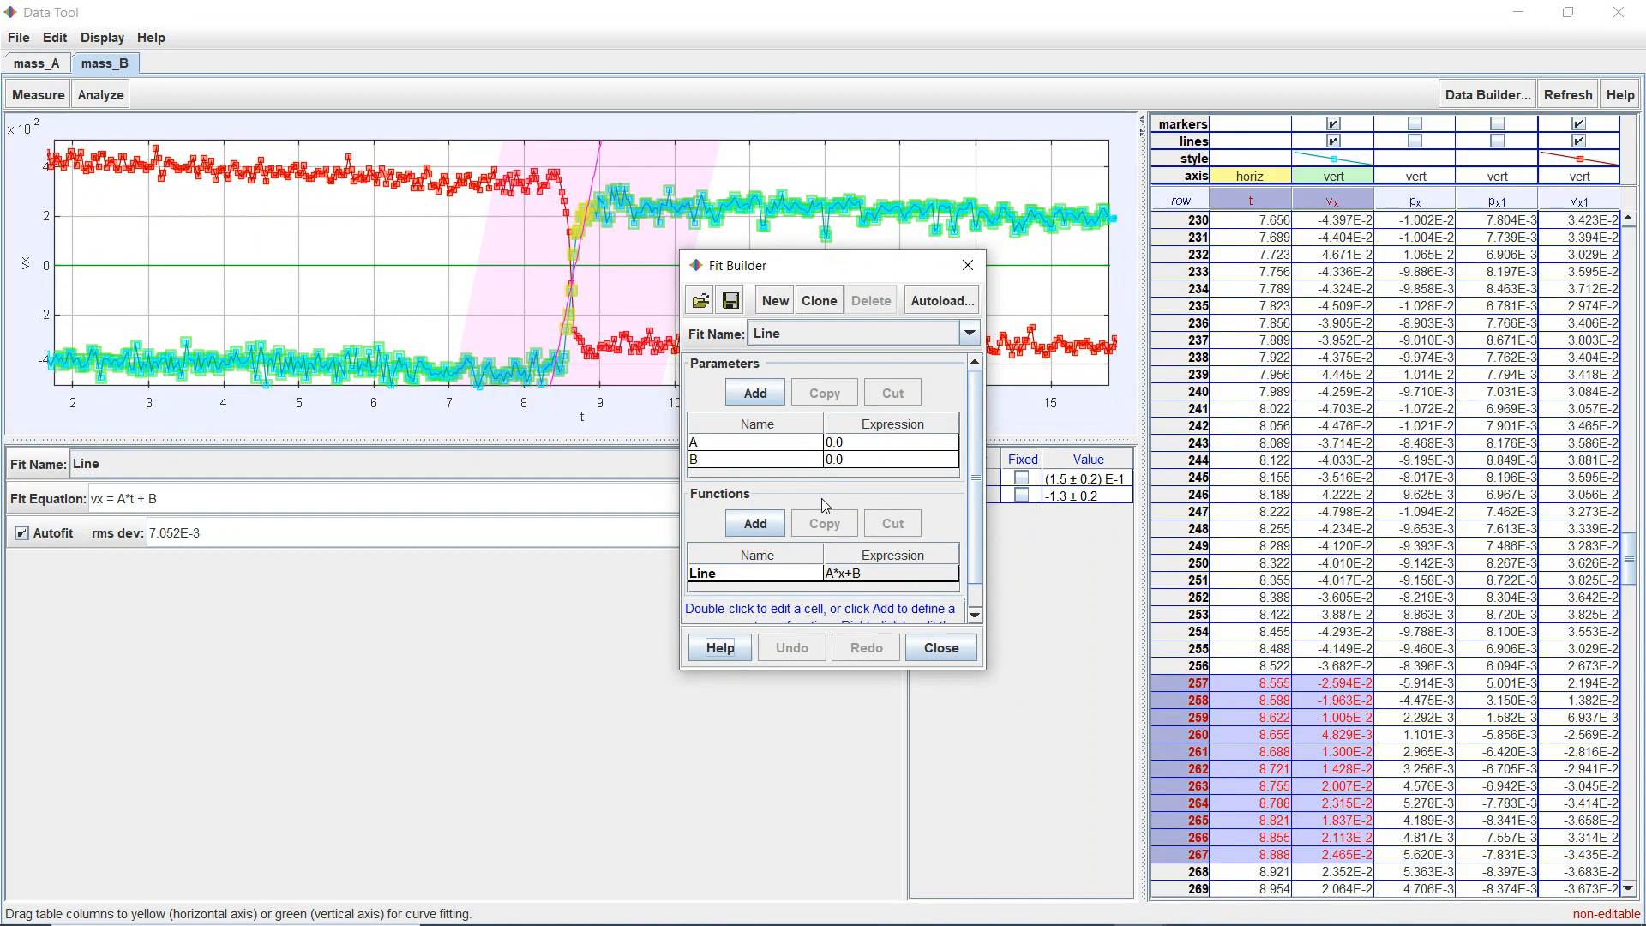
click(928, 649)
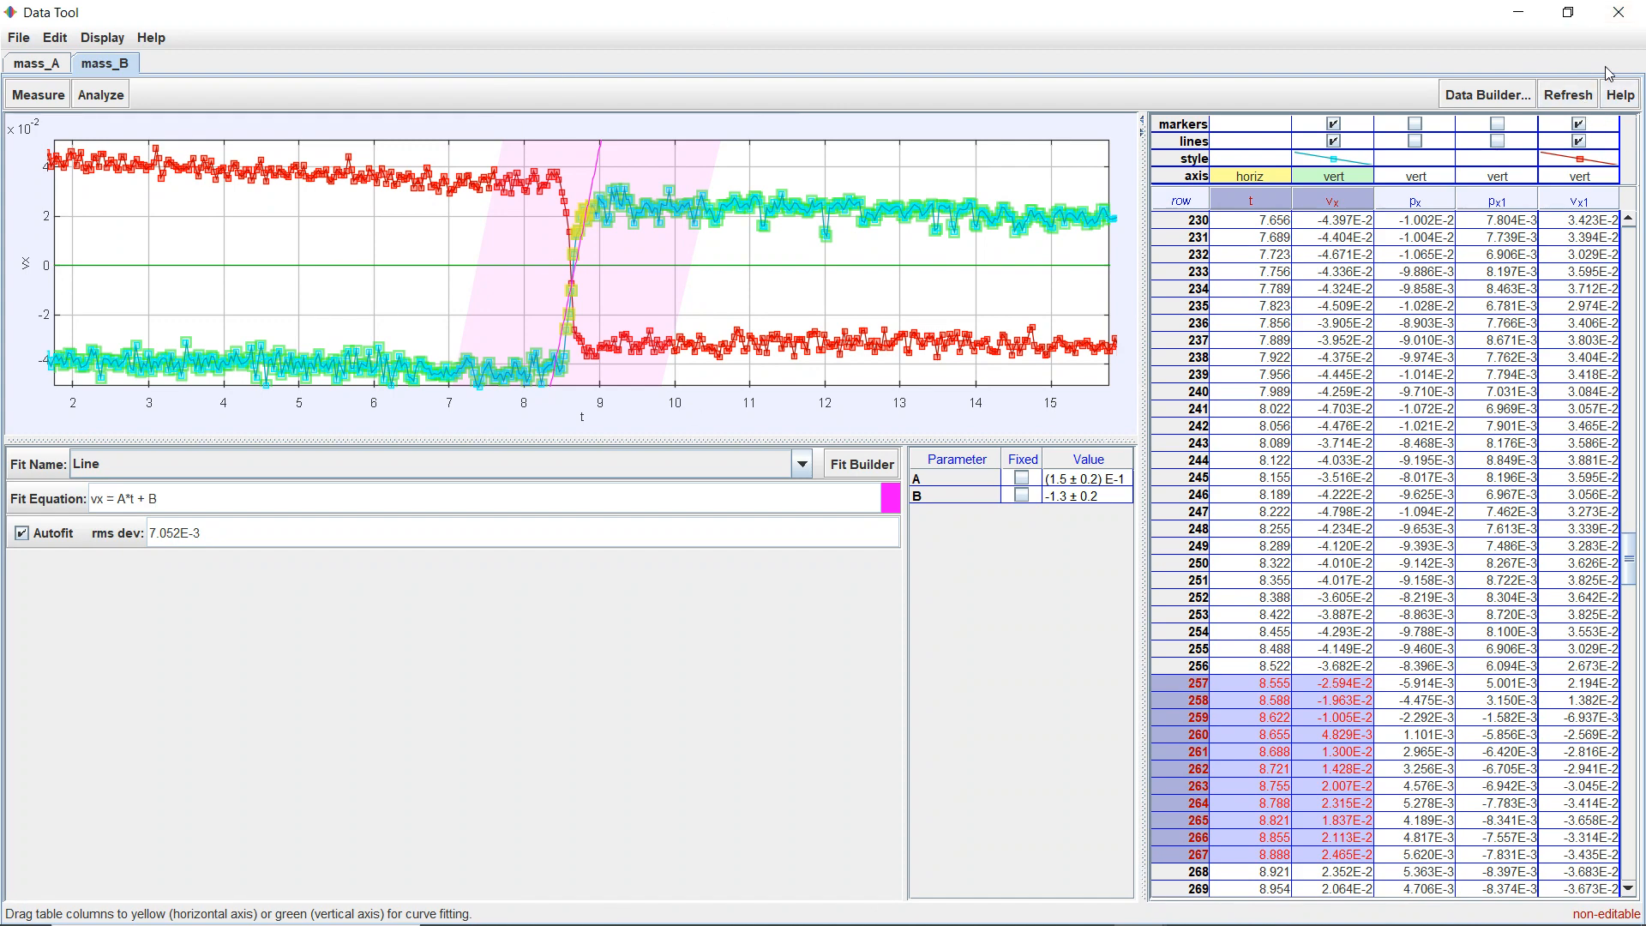
click(1618, 12)
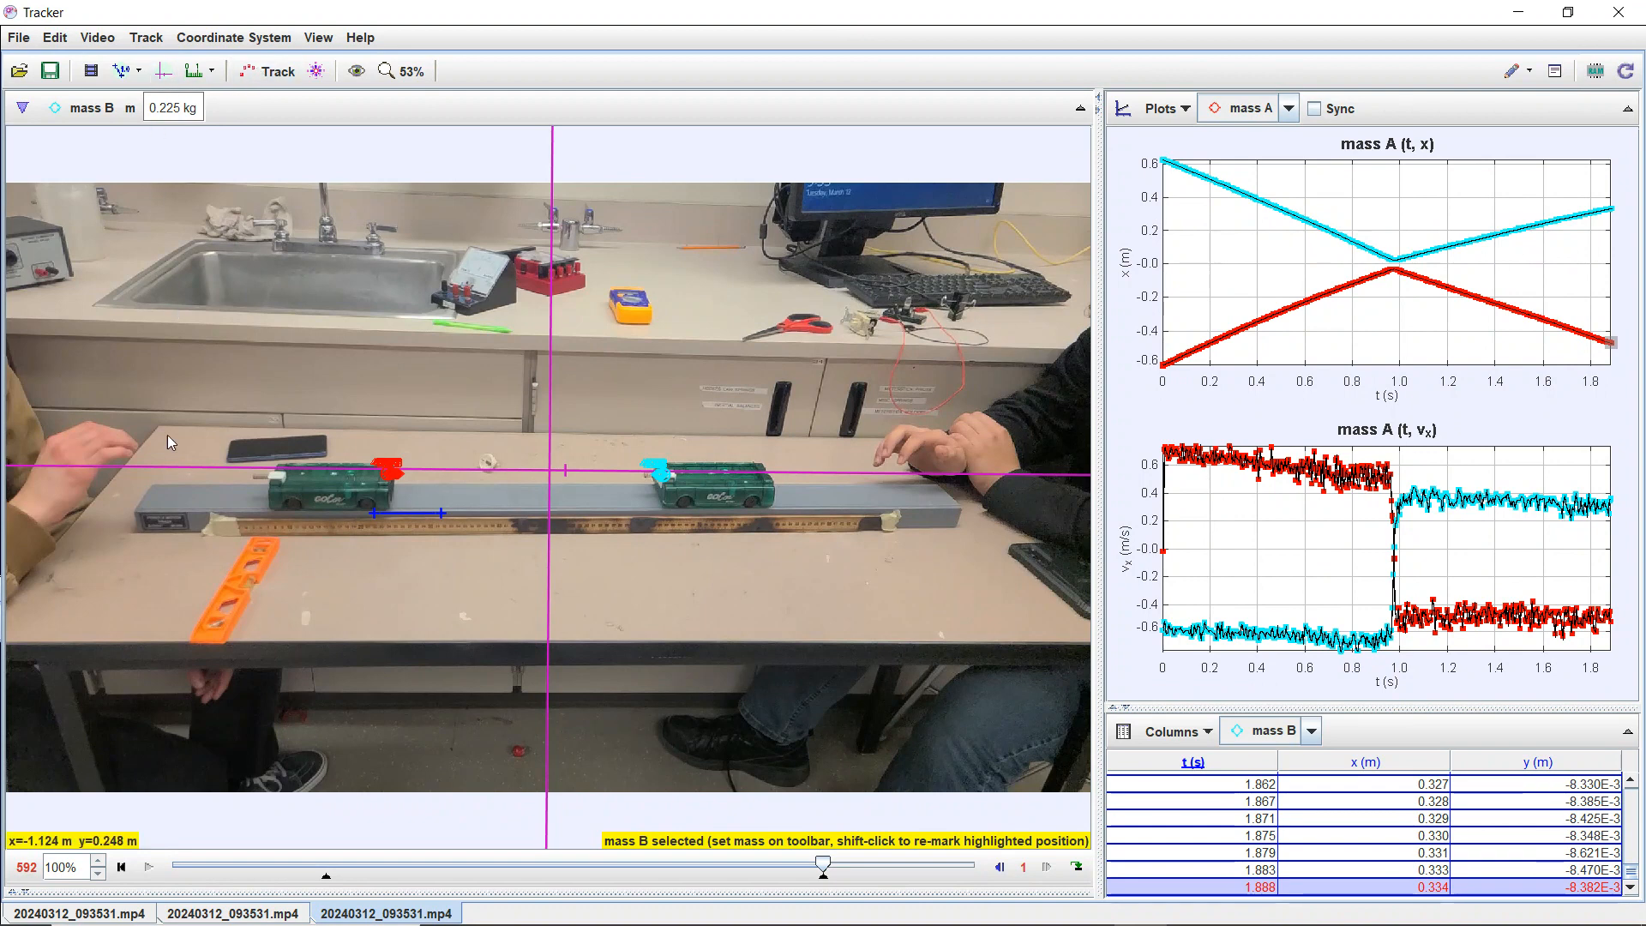
click(108, 40)
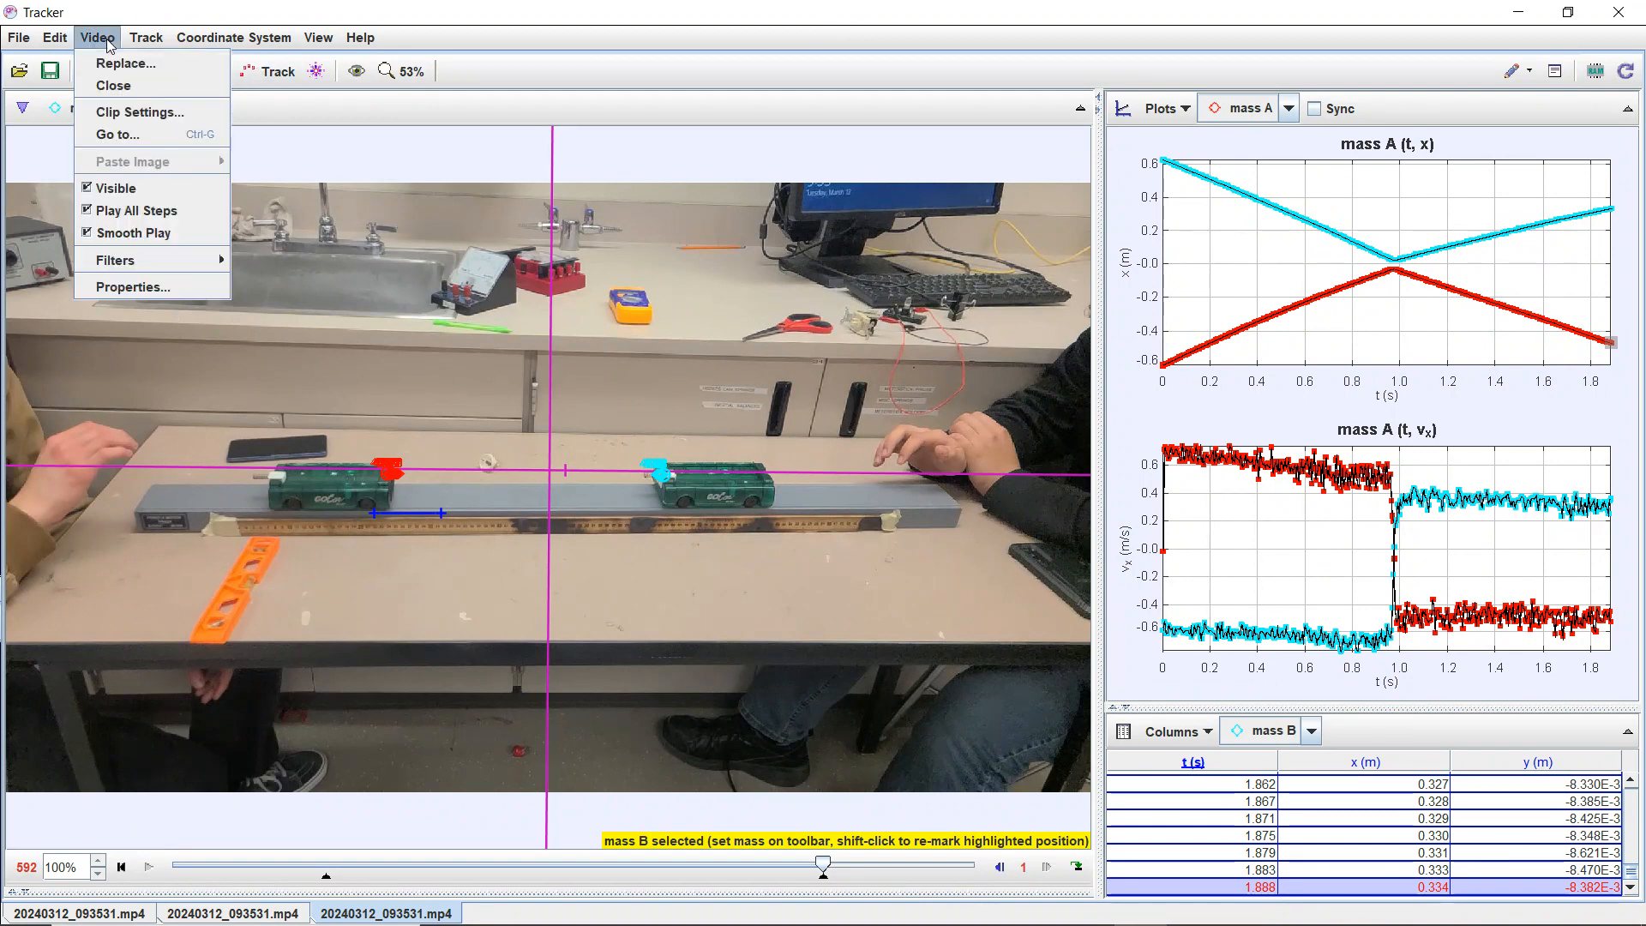
mouse_move(137, 38)
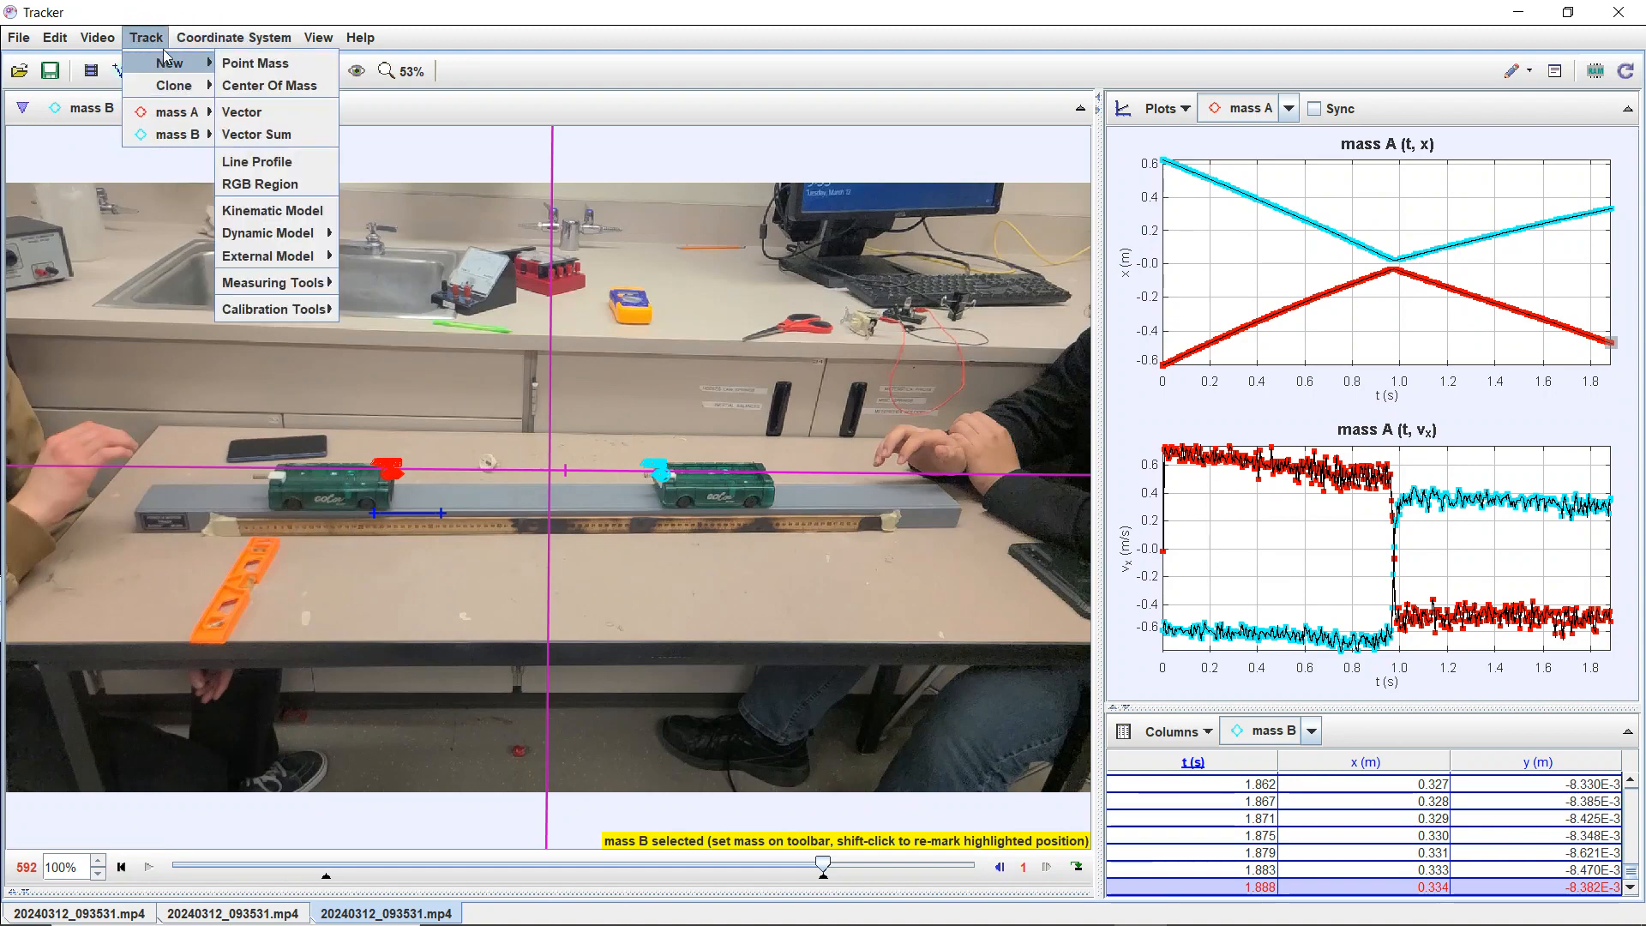
mouse_move(207, 44)
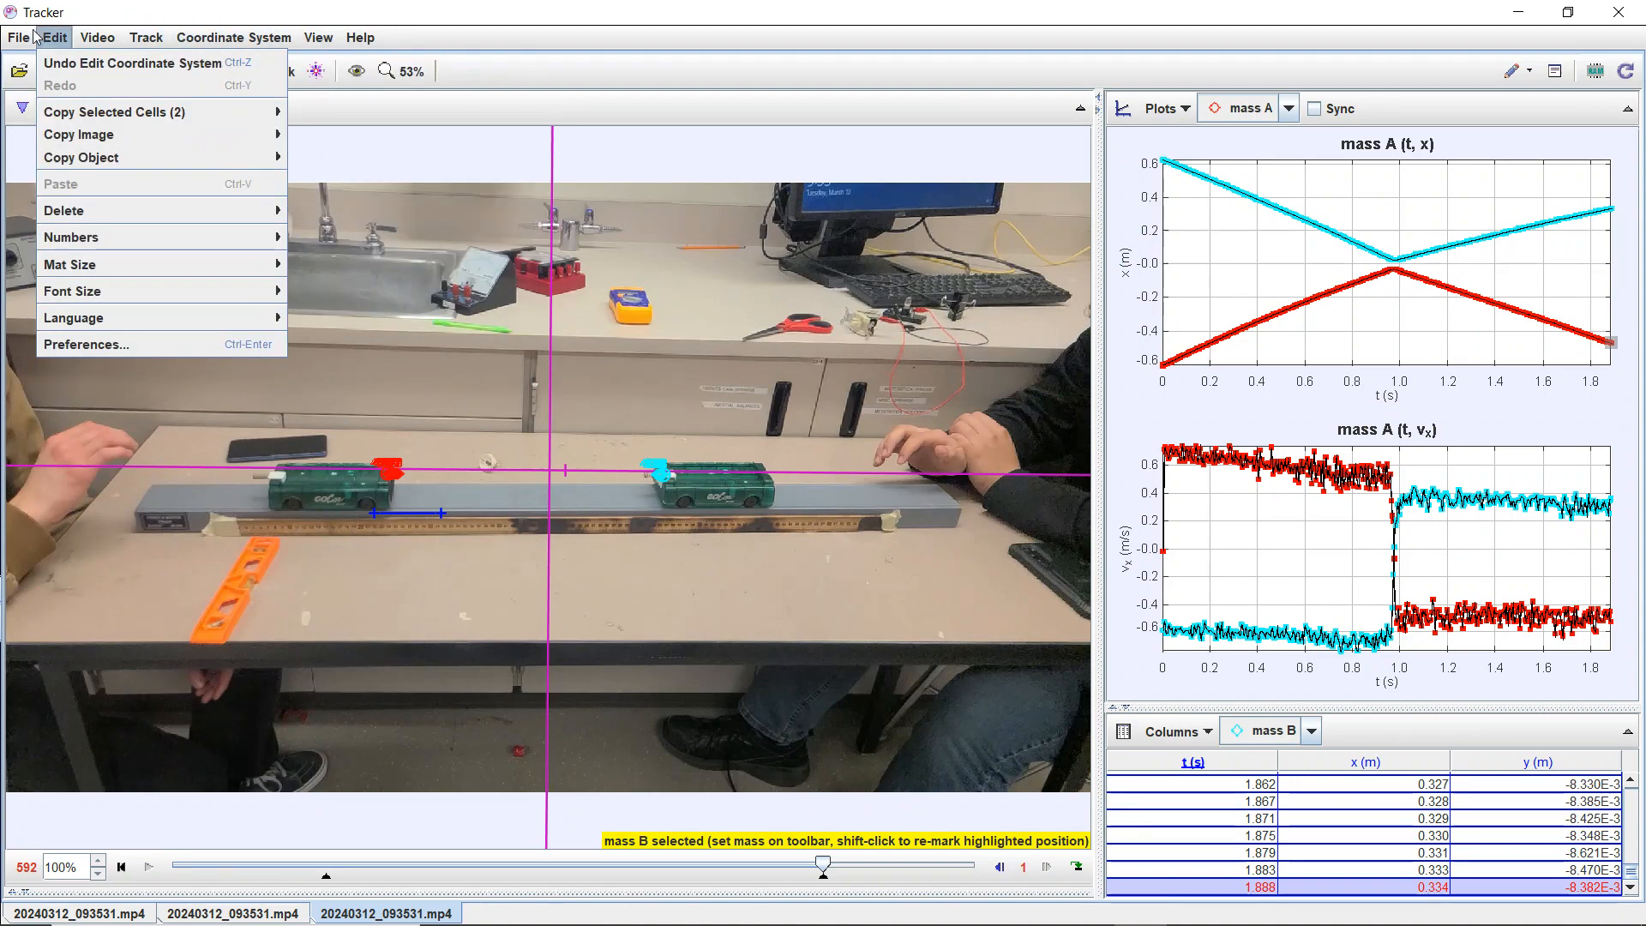
mouse_move(14, 36)
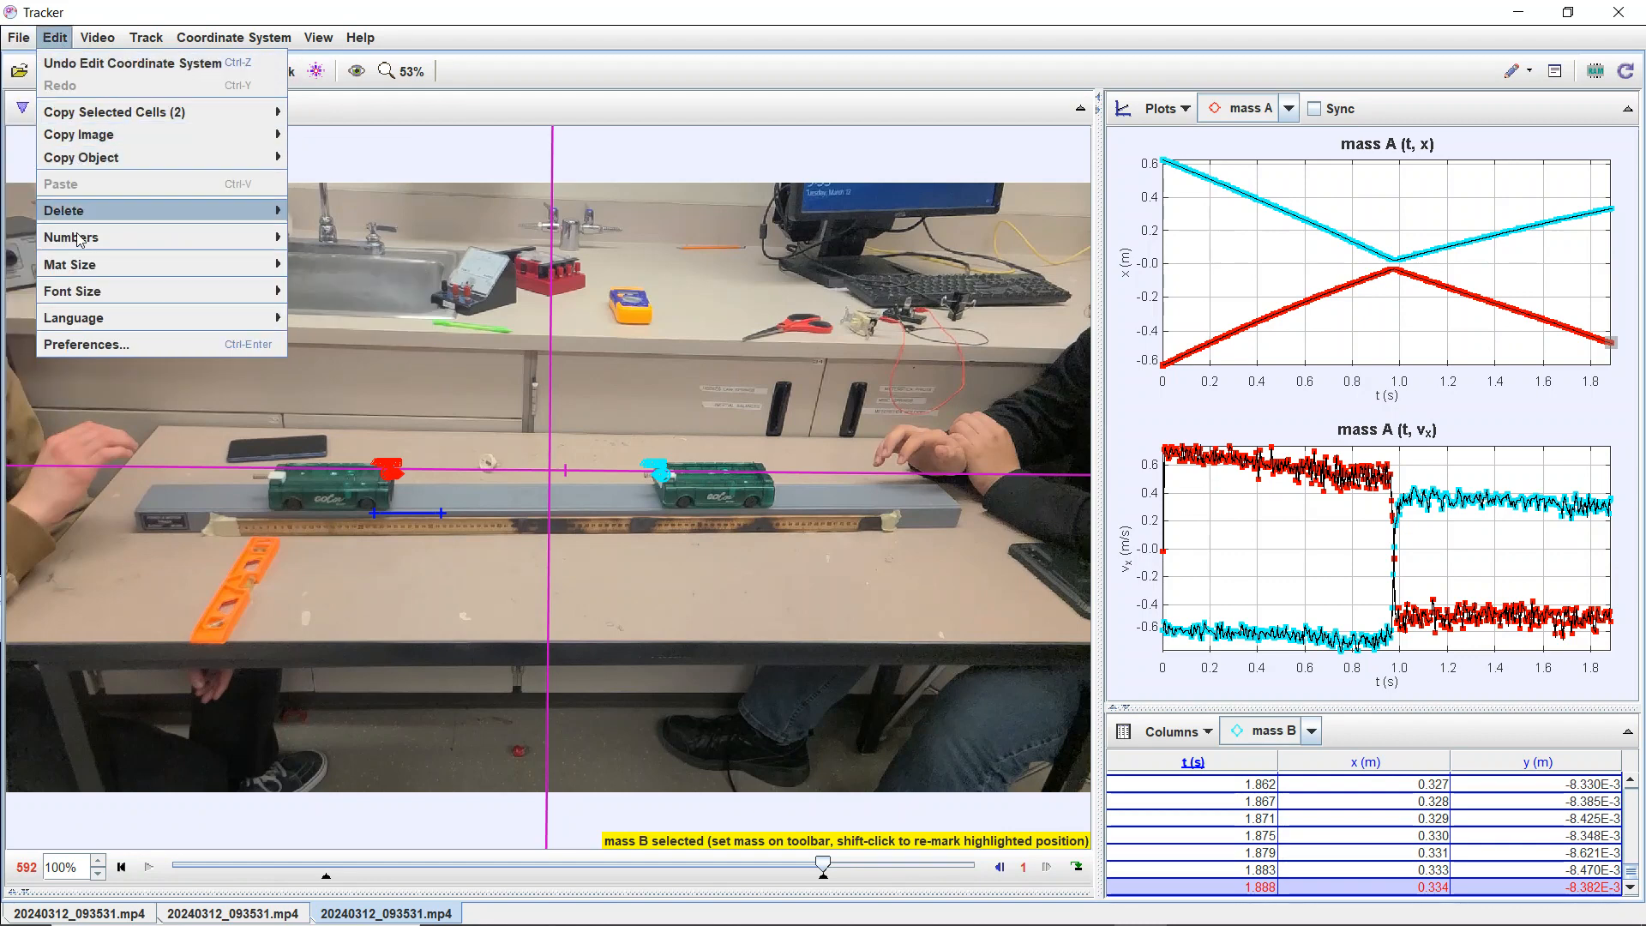
mouse_move(367, 38)
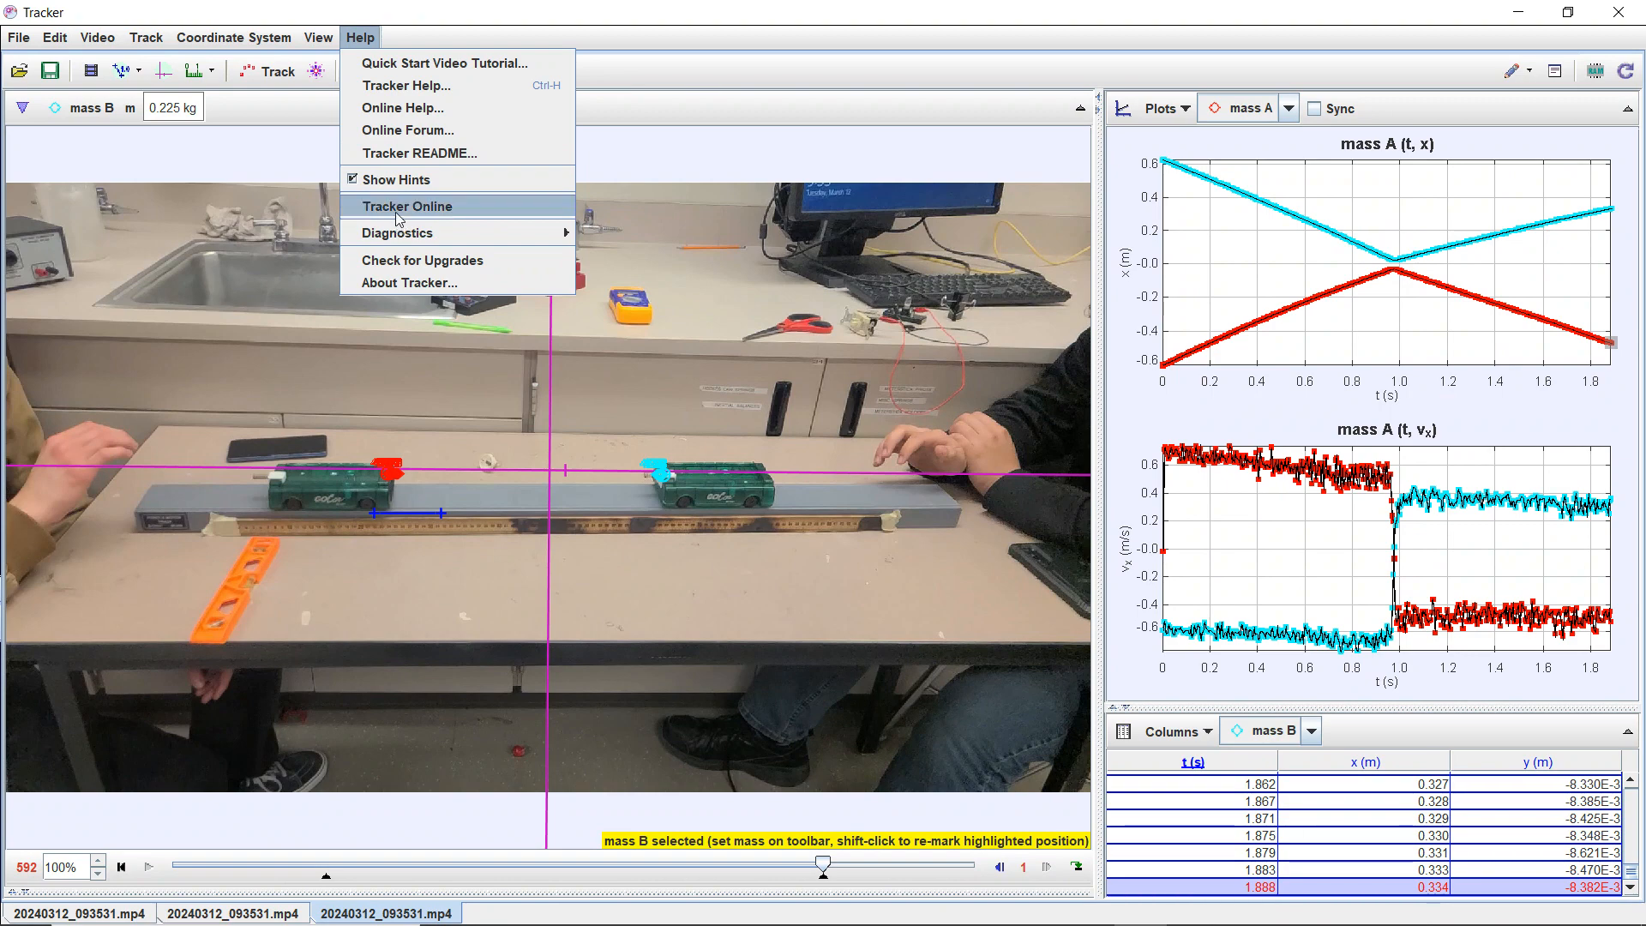
mouse_move(416, 224)
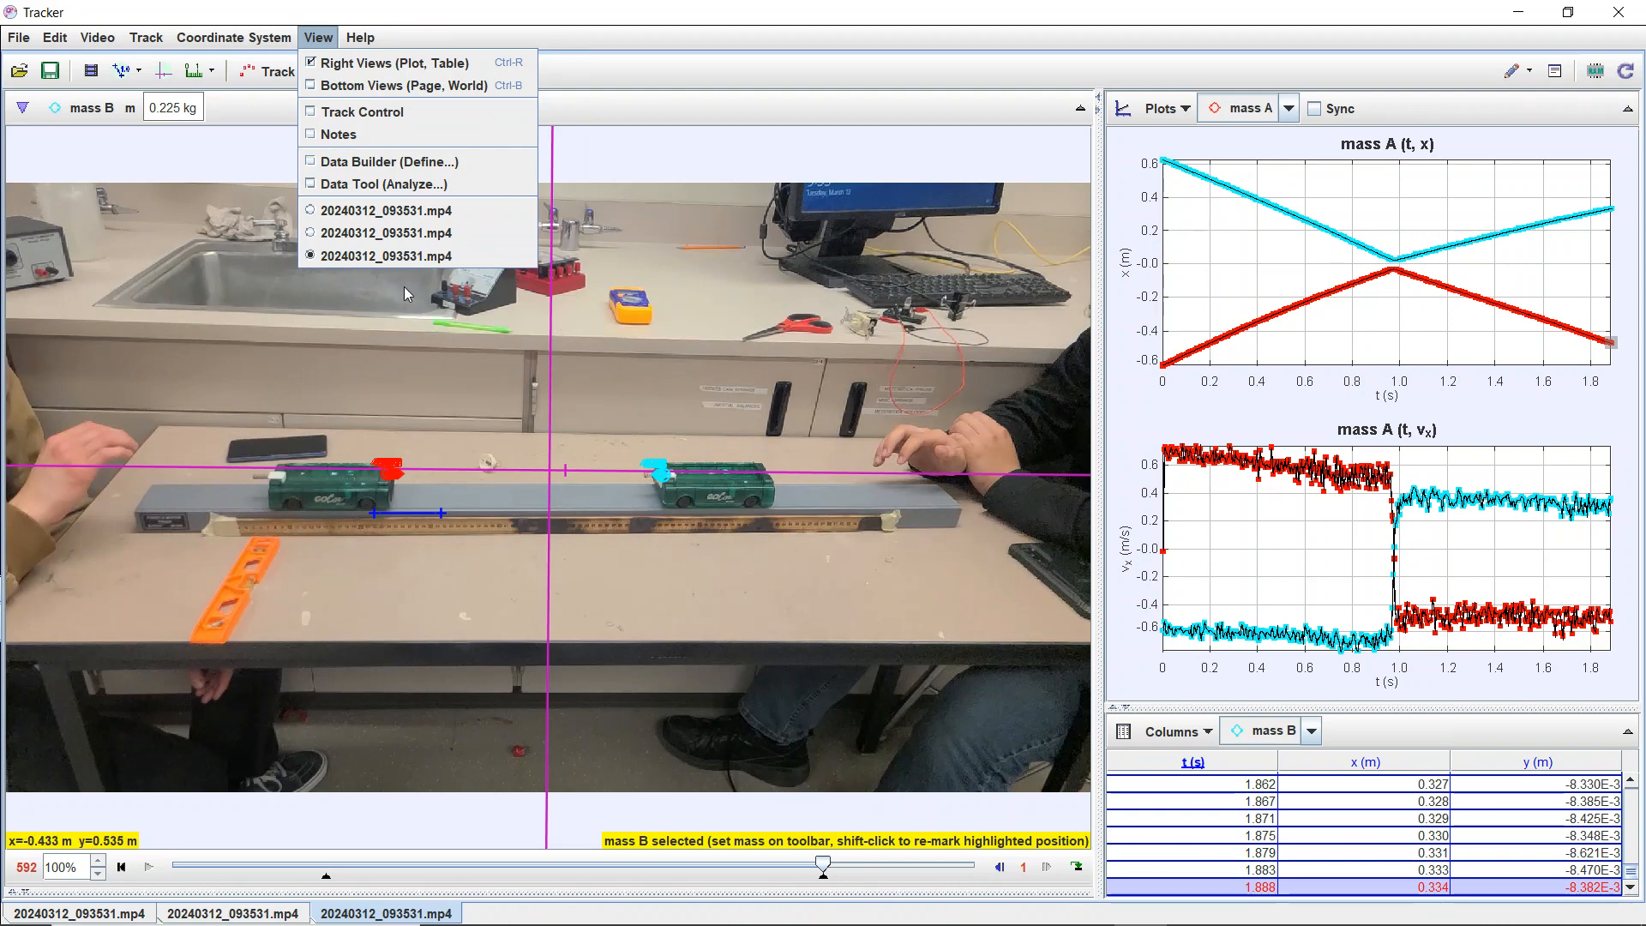
click(659, 110)
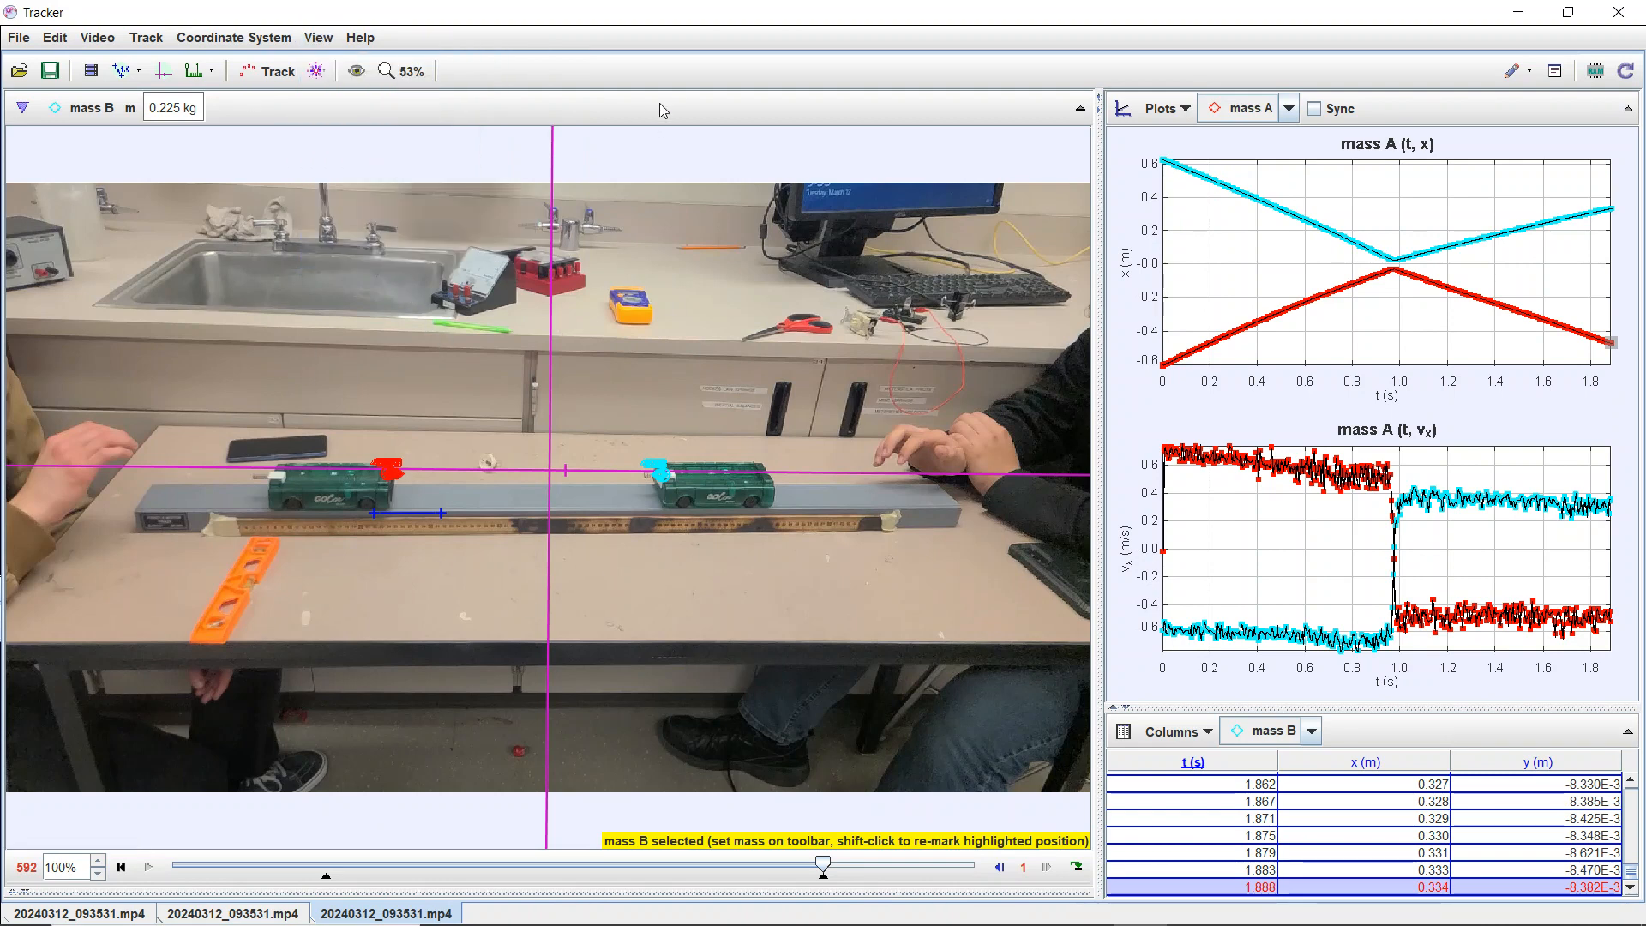
click(378, 523)
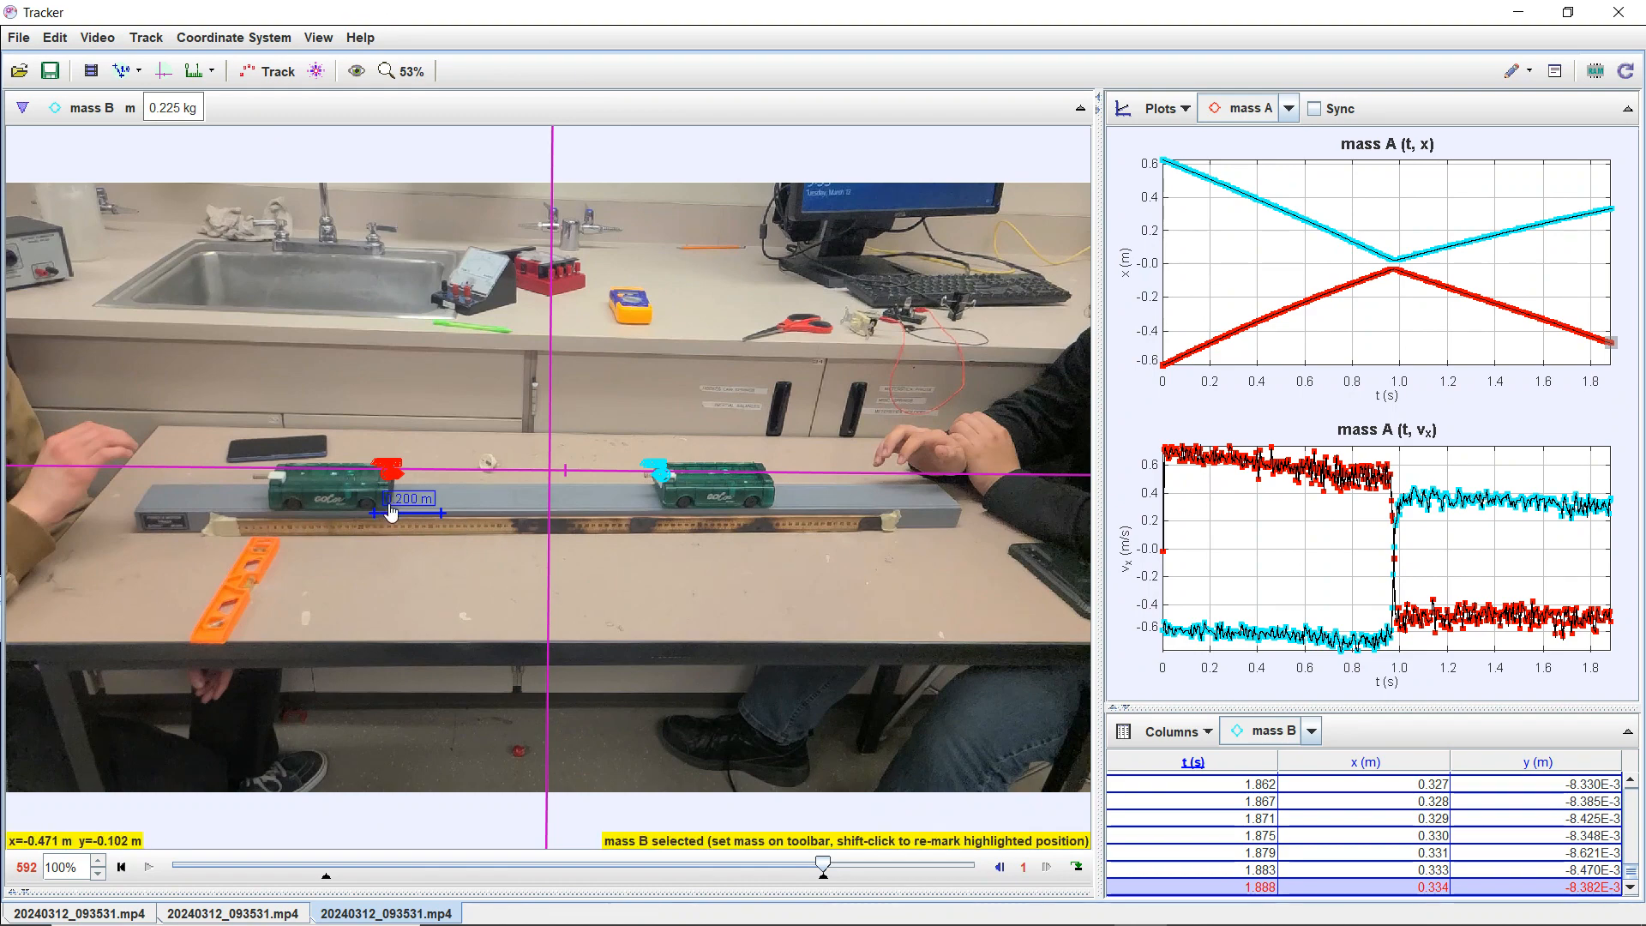
Add a measuring tape with a ruler to the video and level the coordinate axes to 0.0° from horizontal
click(190, 76)
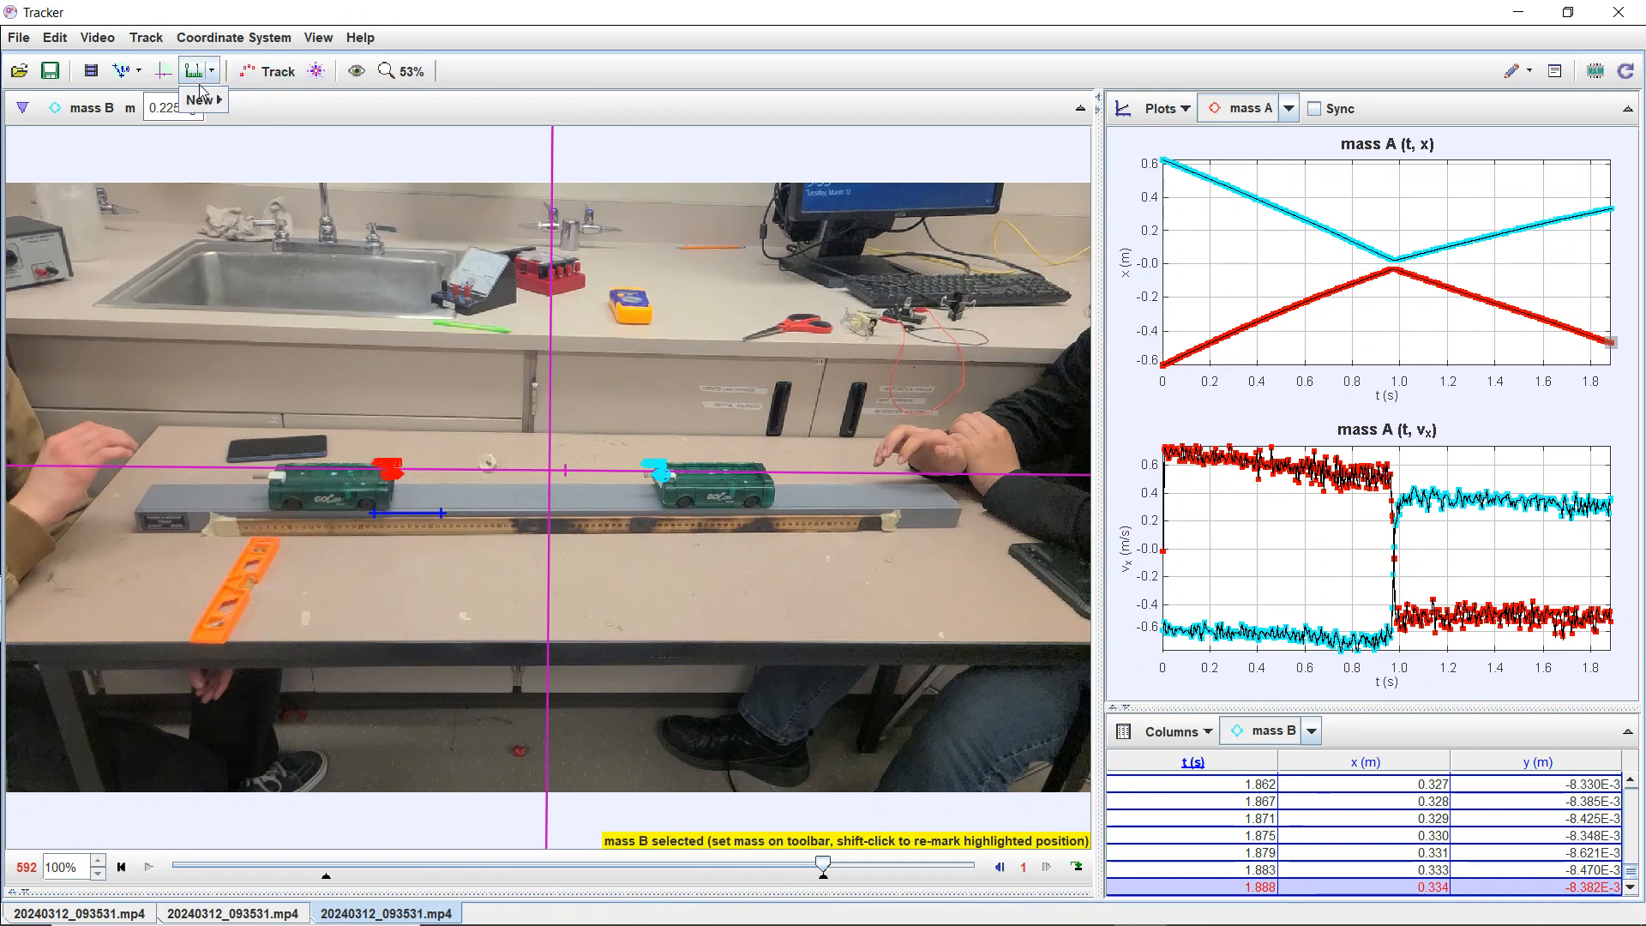
click(250, 103)
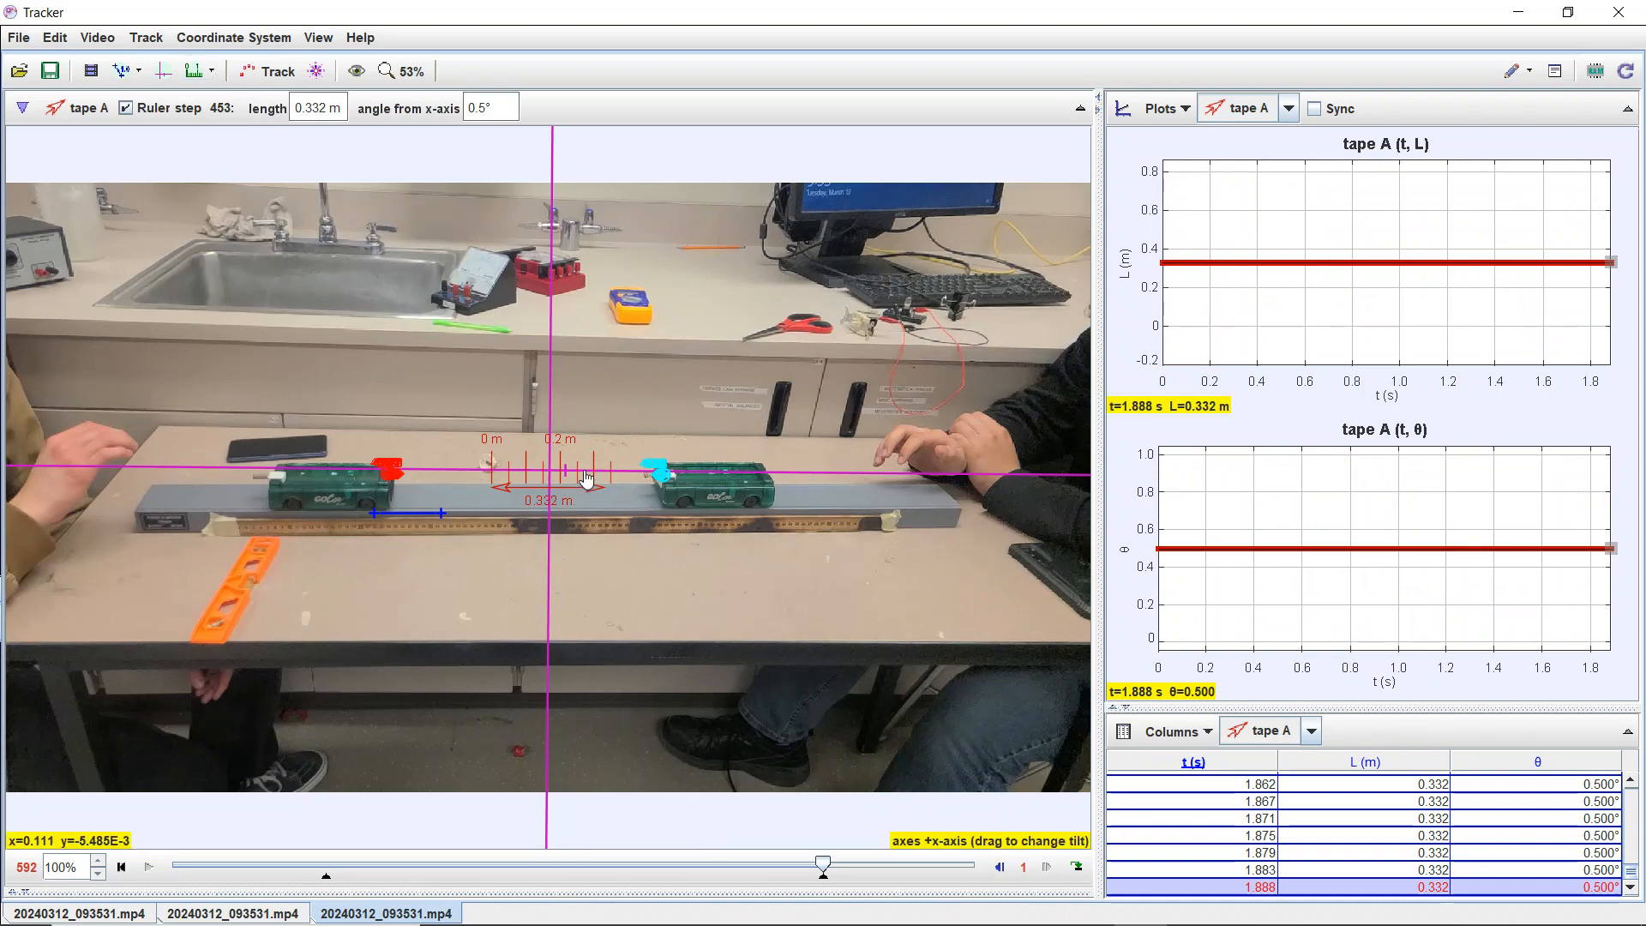
mouse_move(586, 480)
mouse_down()
mouse_move(603, 515)
mouse_move(616, 480)
mouse_move(592, 476)
mouse_move(597, 489)
mouse_up()
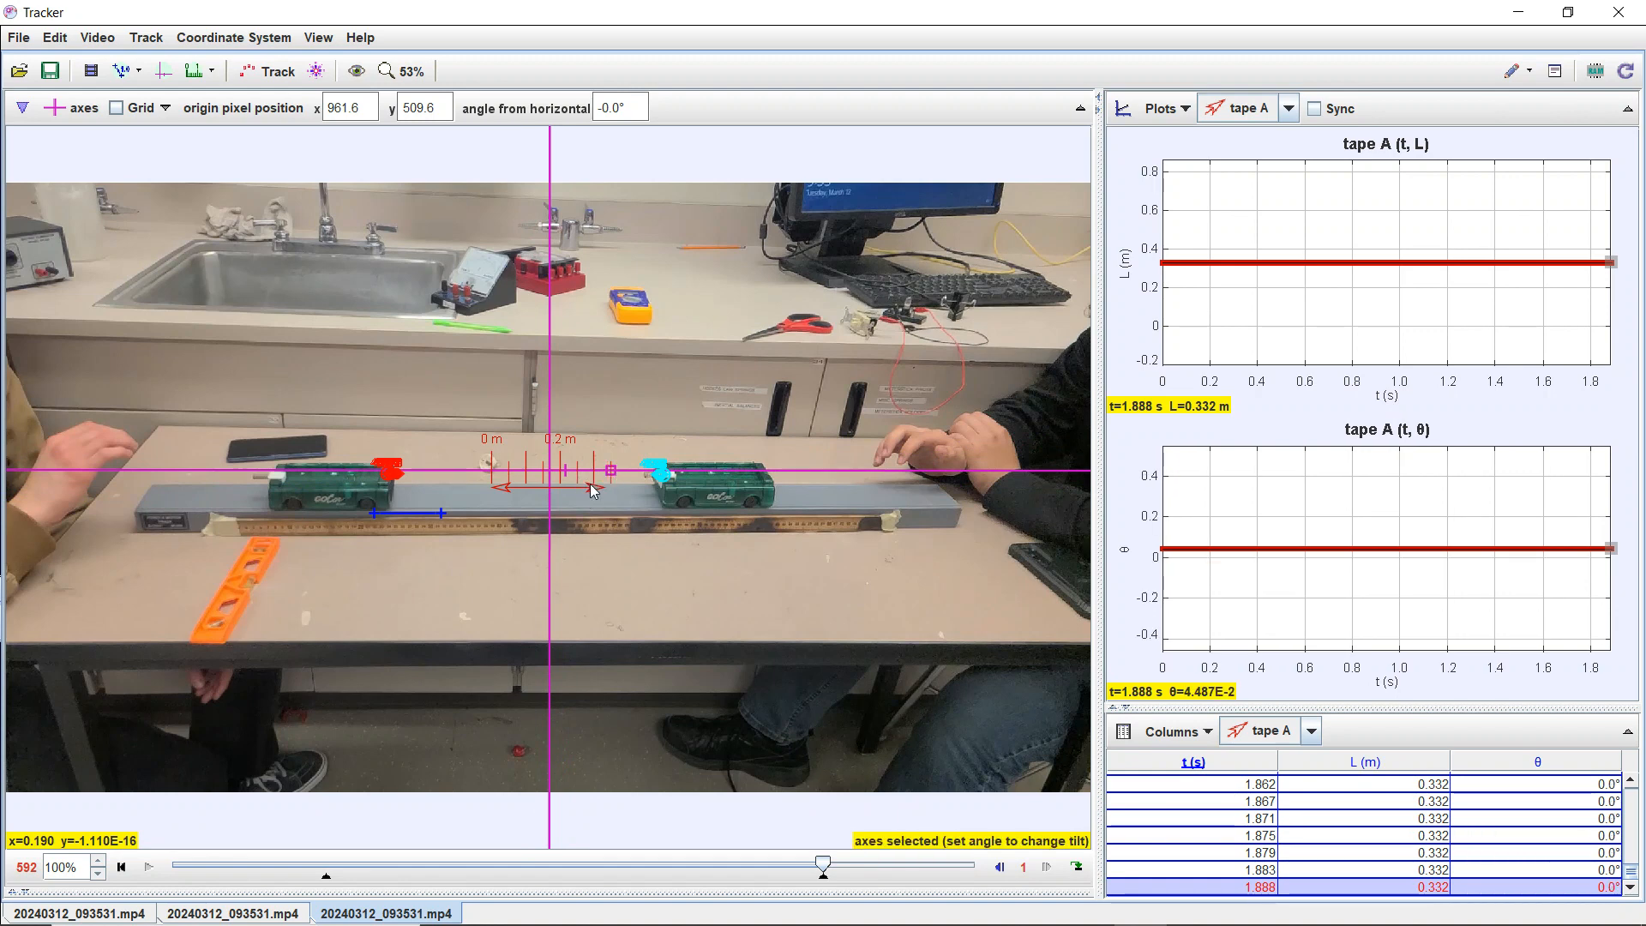
click(578, 471)
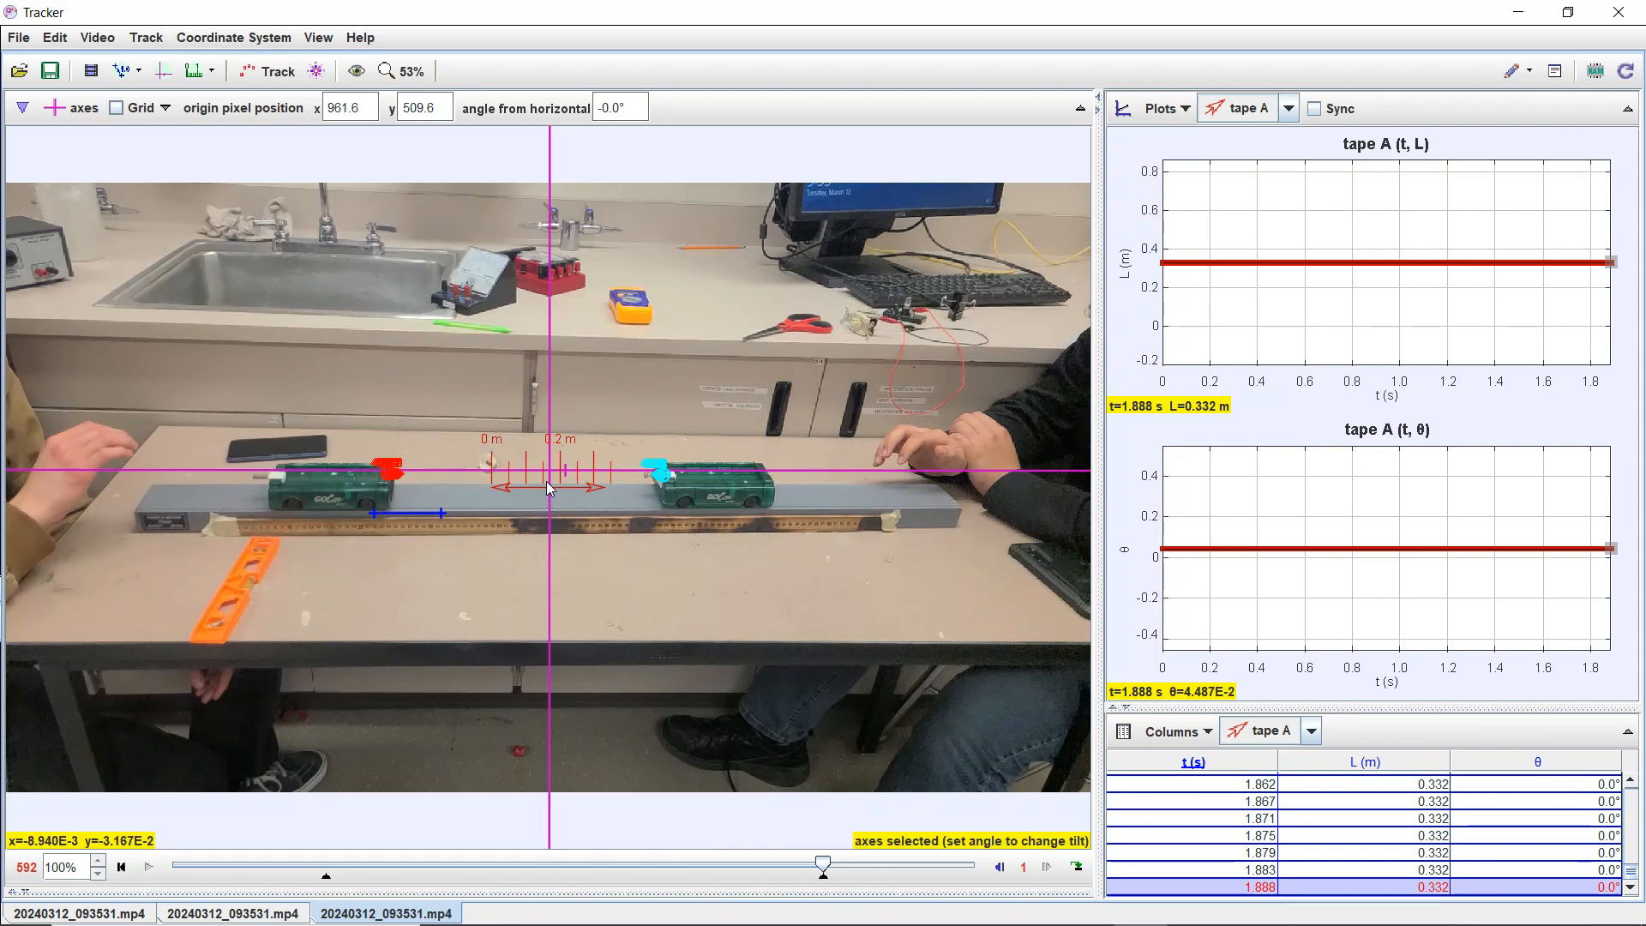
Move the measuring tape onto the mass B cart and align its end with the cart's rear, about 0.333 m long
drag(549, 500, 720, 506)
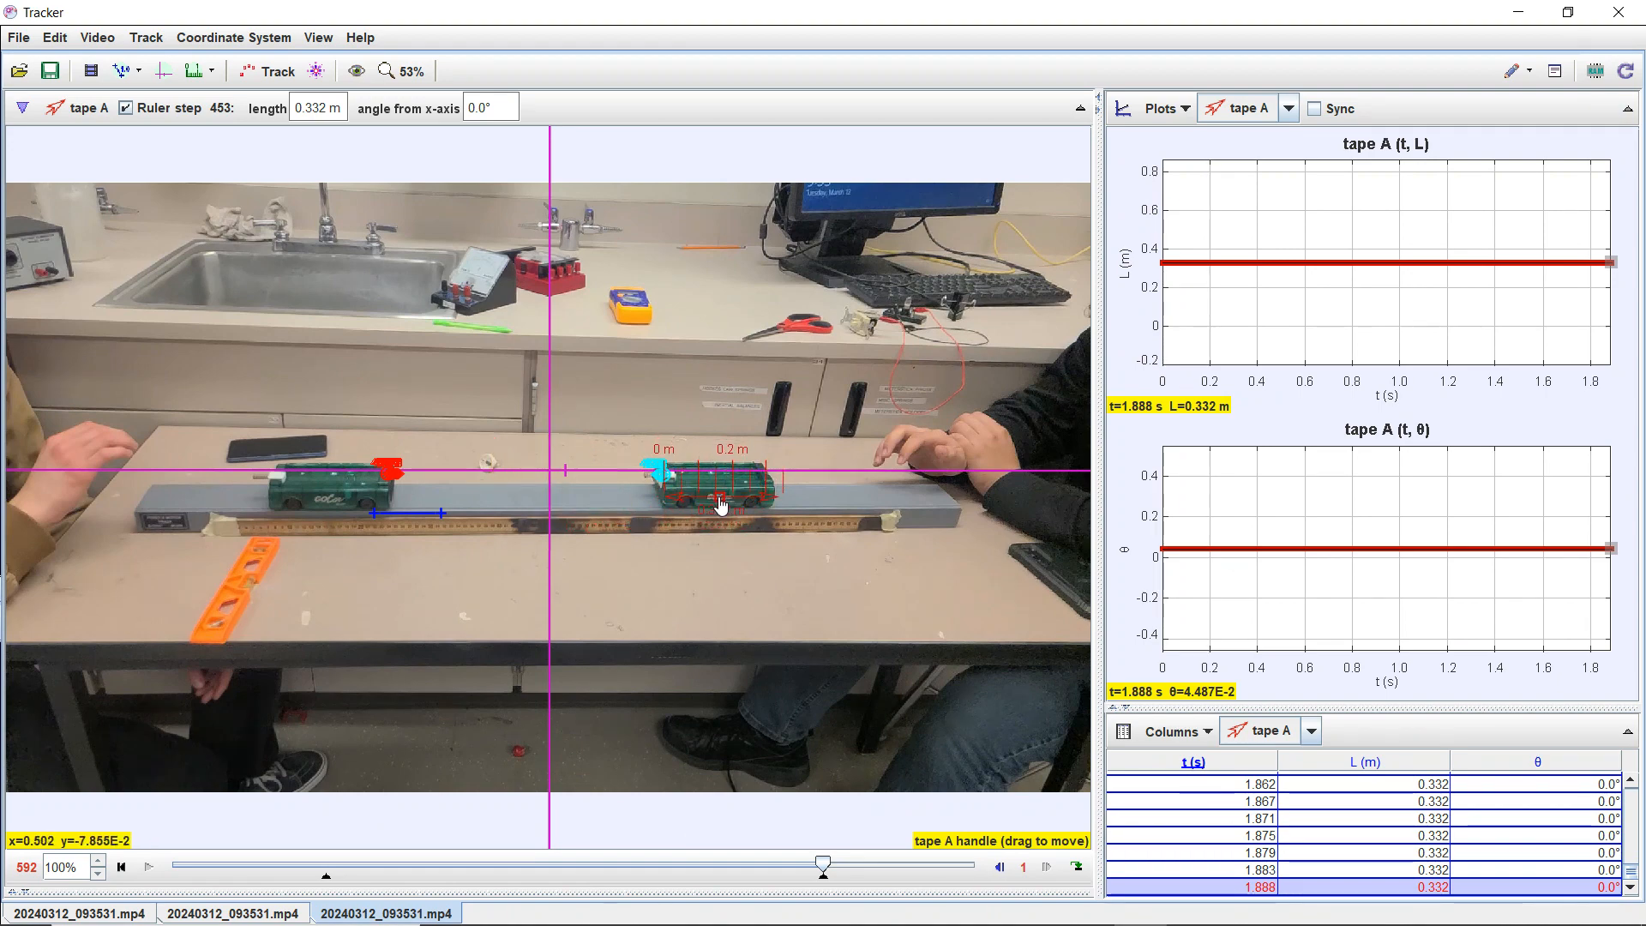
scroll(782, 506, up, 15)
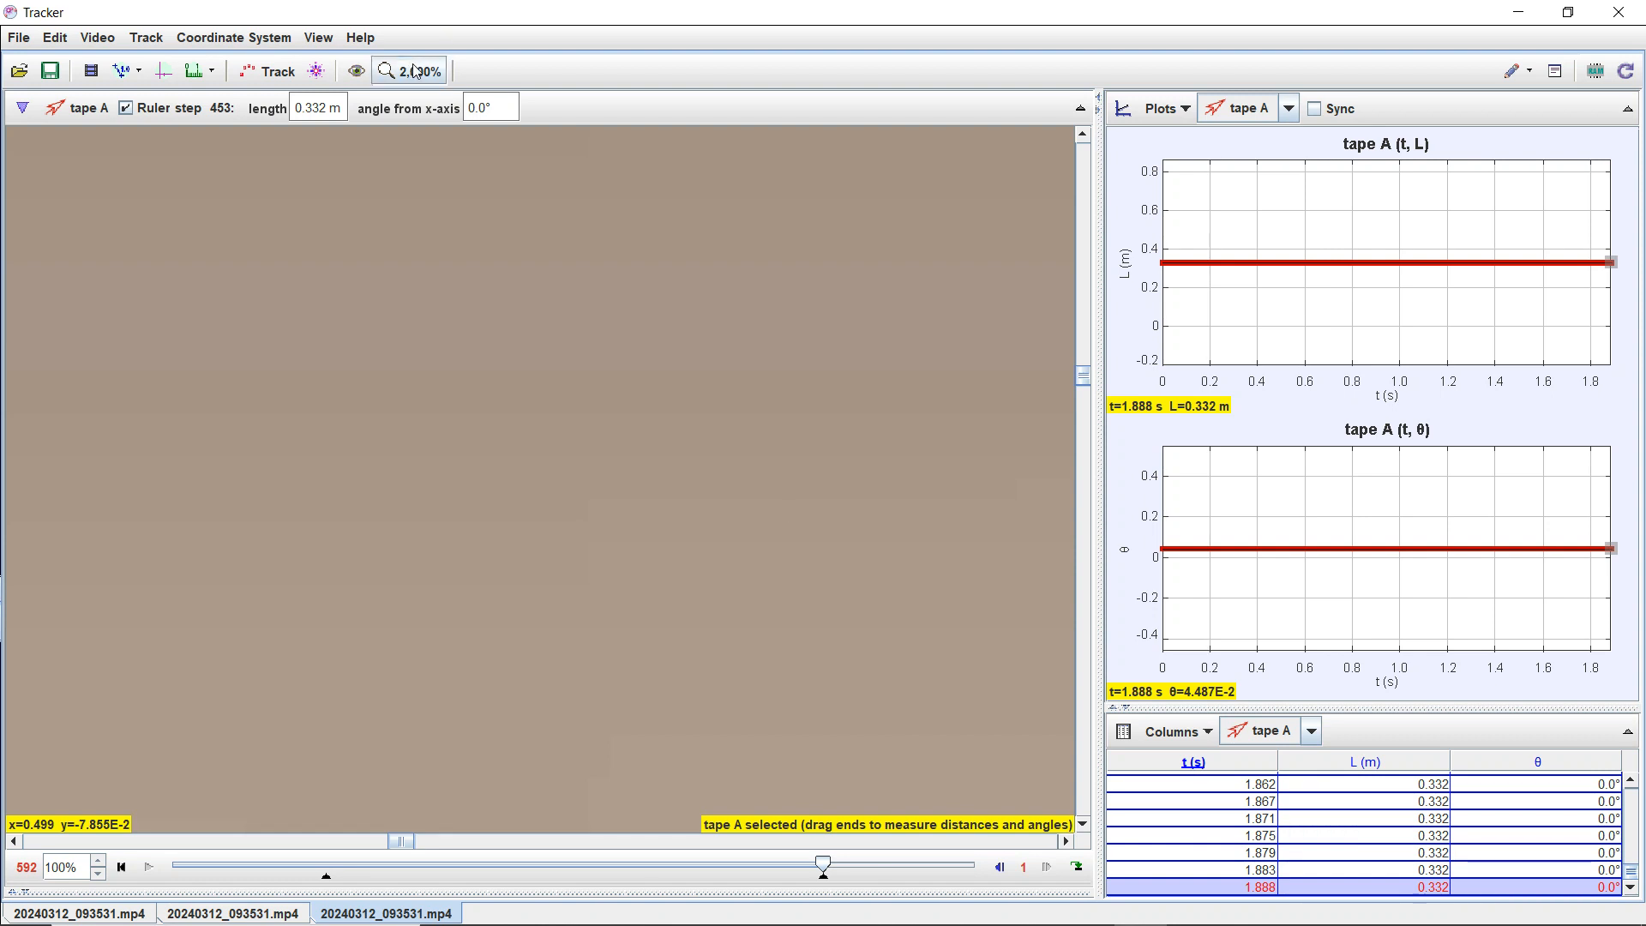
click(414, 71)
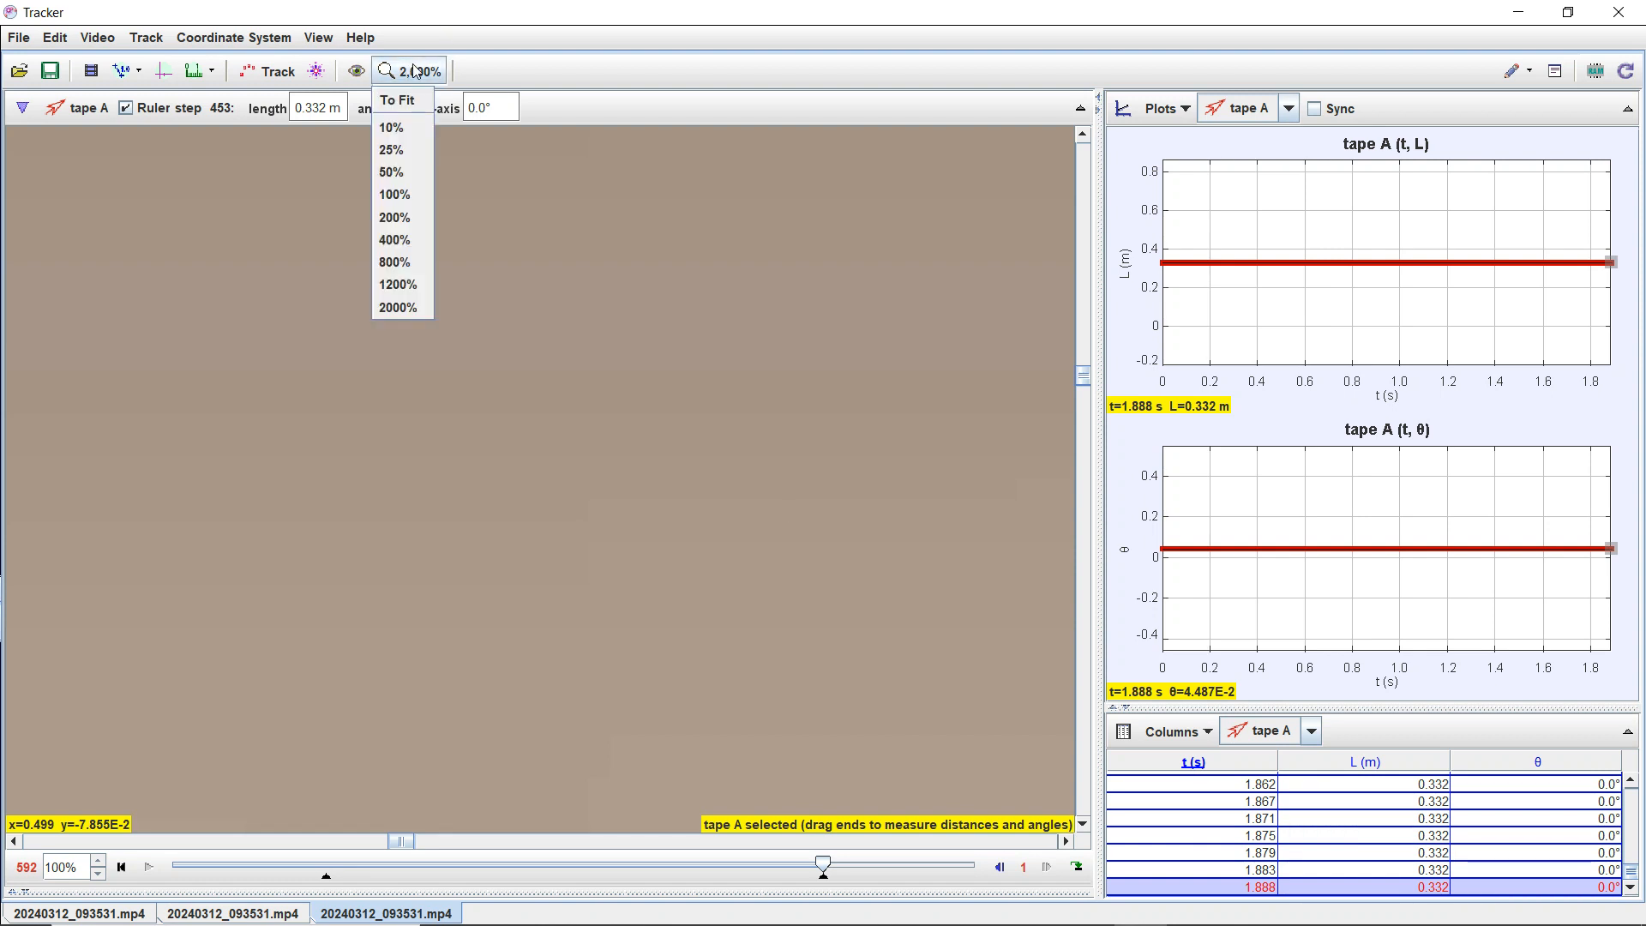
click(402, 204)
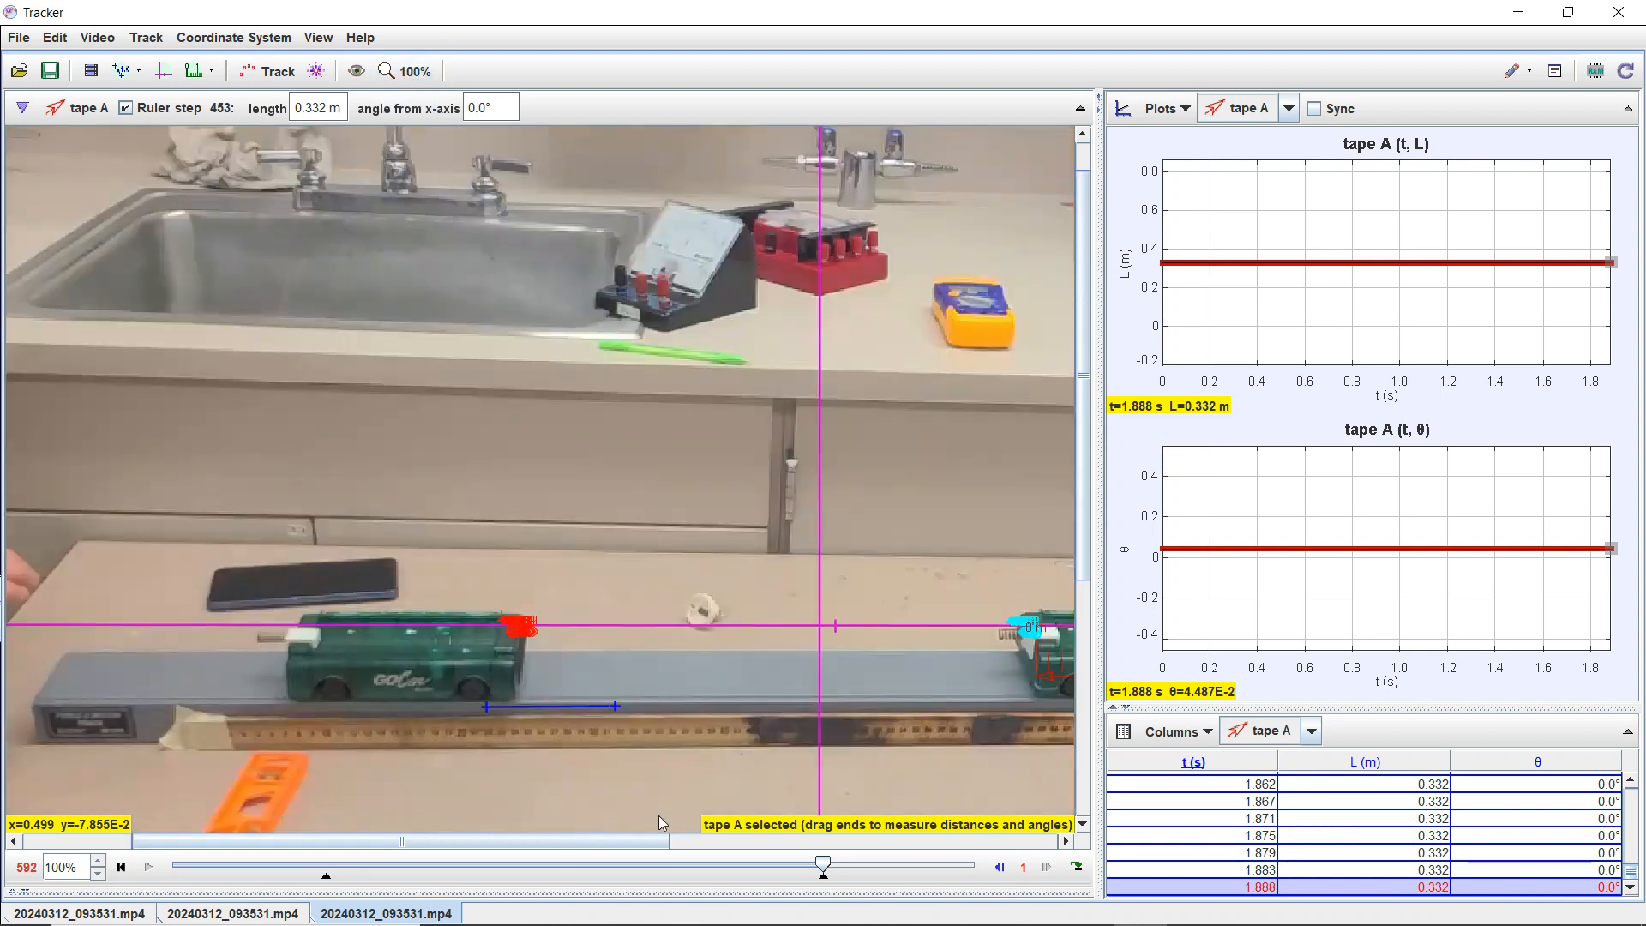
drag(651, 848, 913, 849)
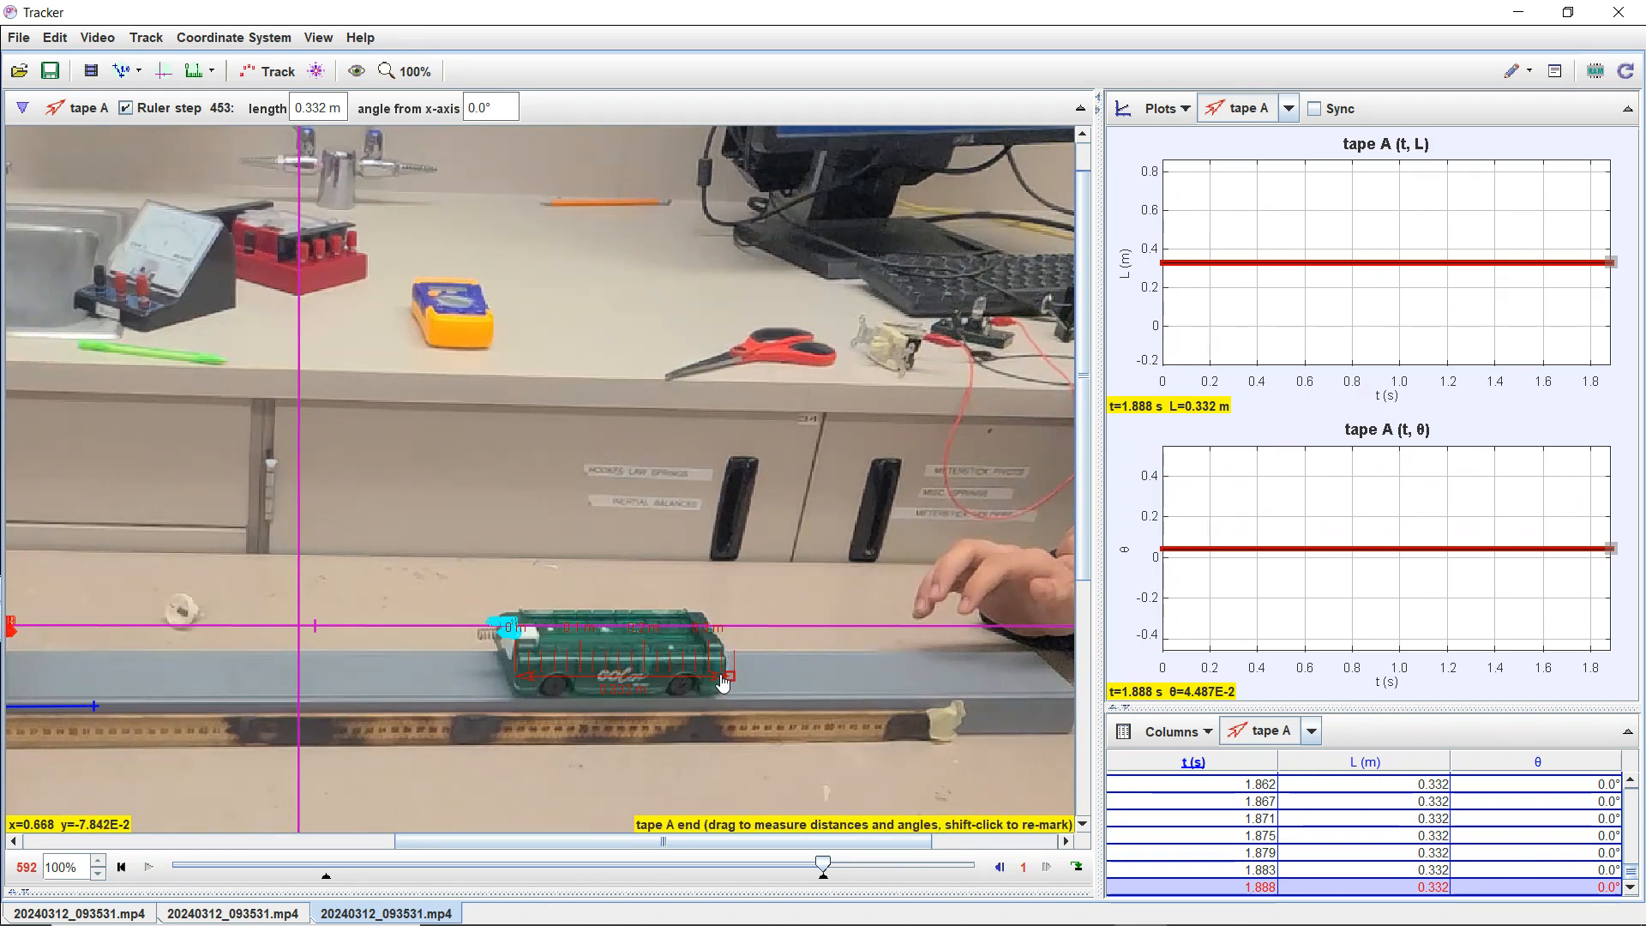
drag(720, 674, 726, 676)
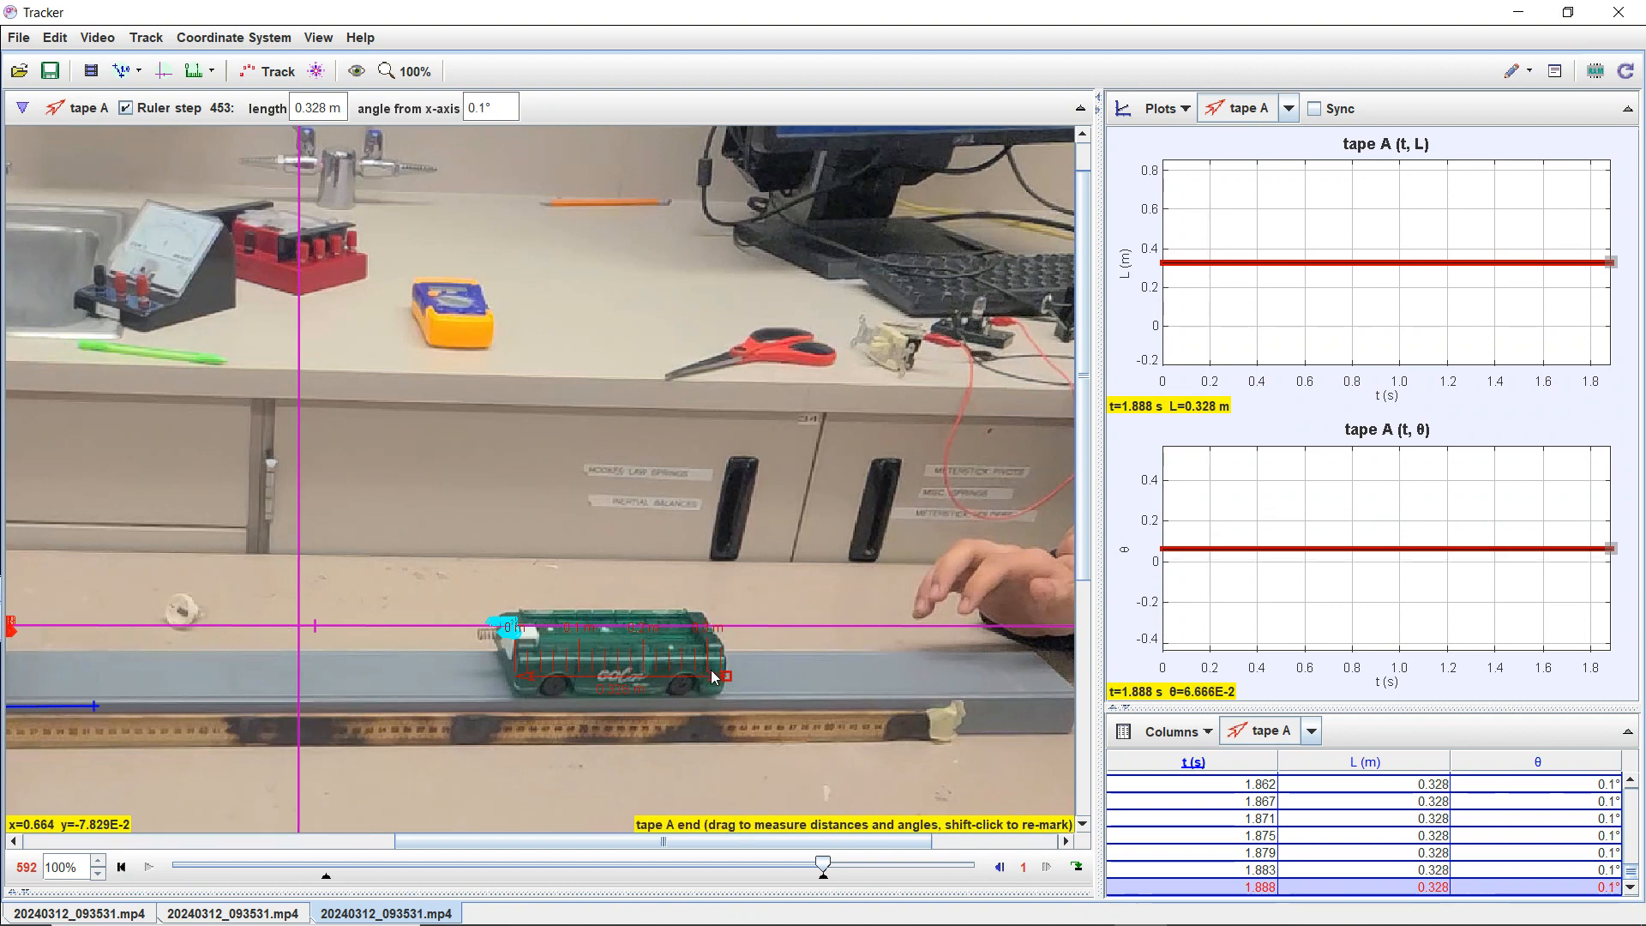
drag(730, 683, 731, 680)
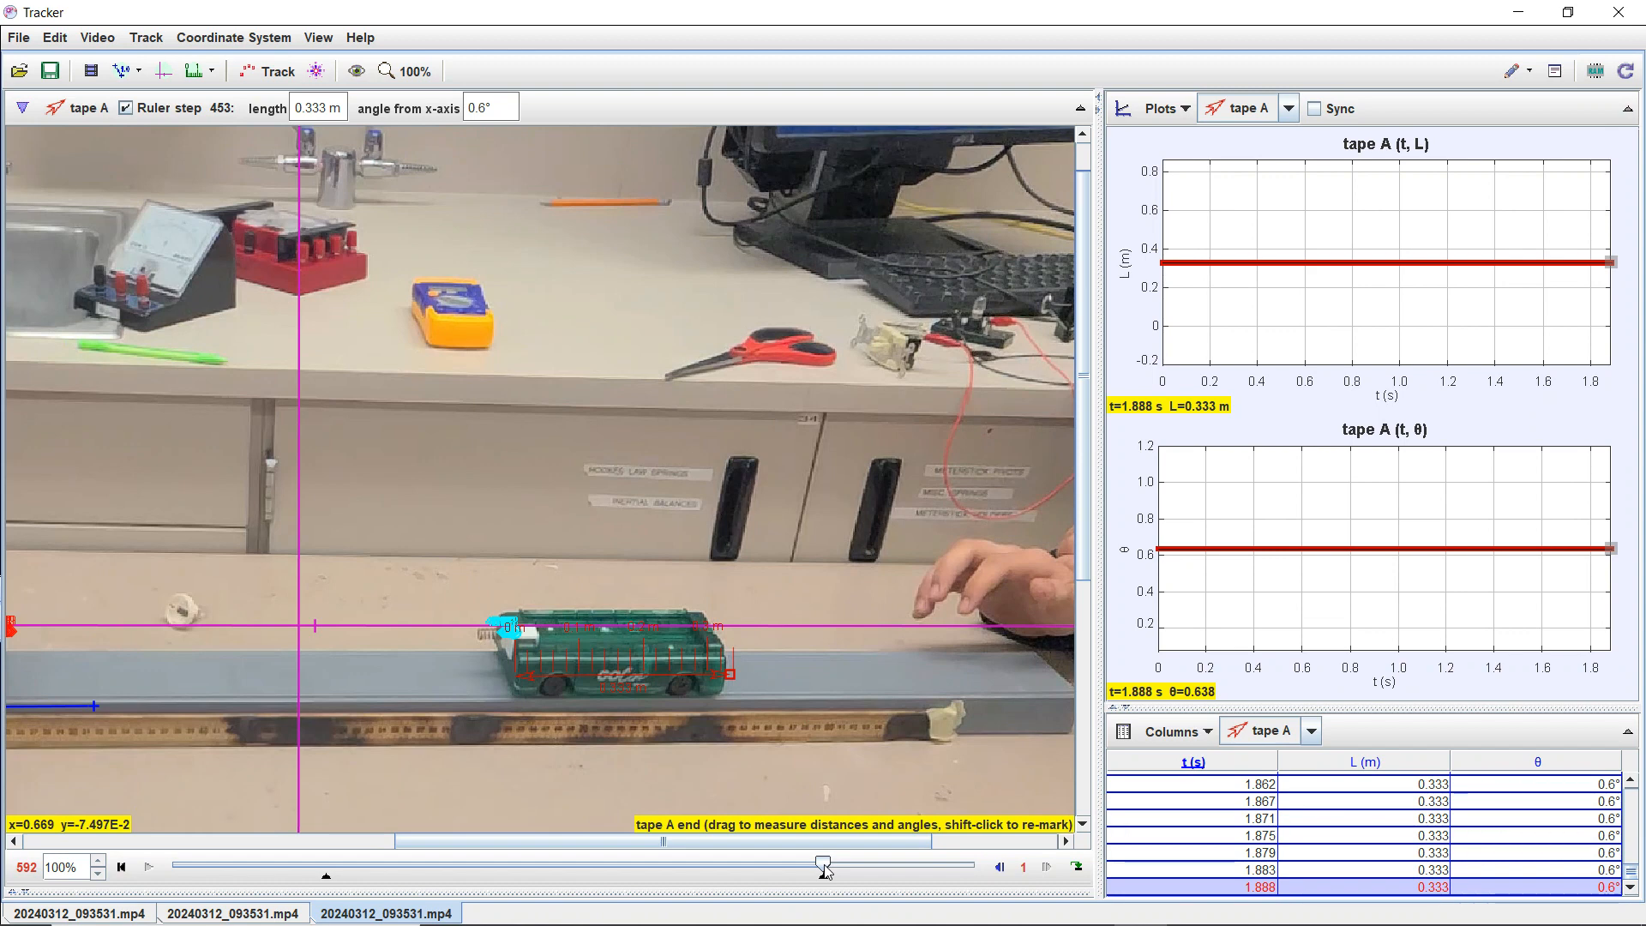
Select mass B's step 451 position on the cart and review which tracks are available for plotting
drag(803, 845, 729, 853)
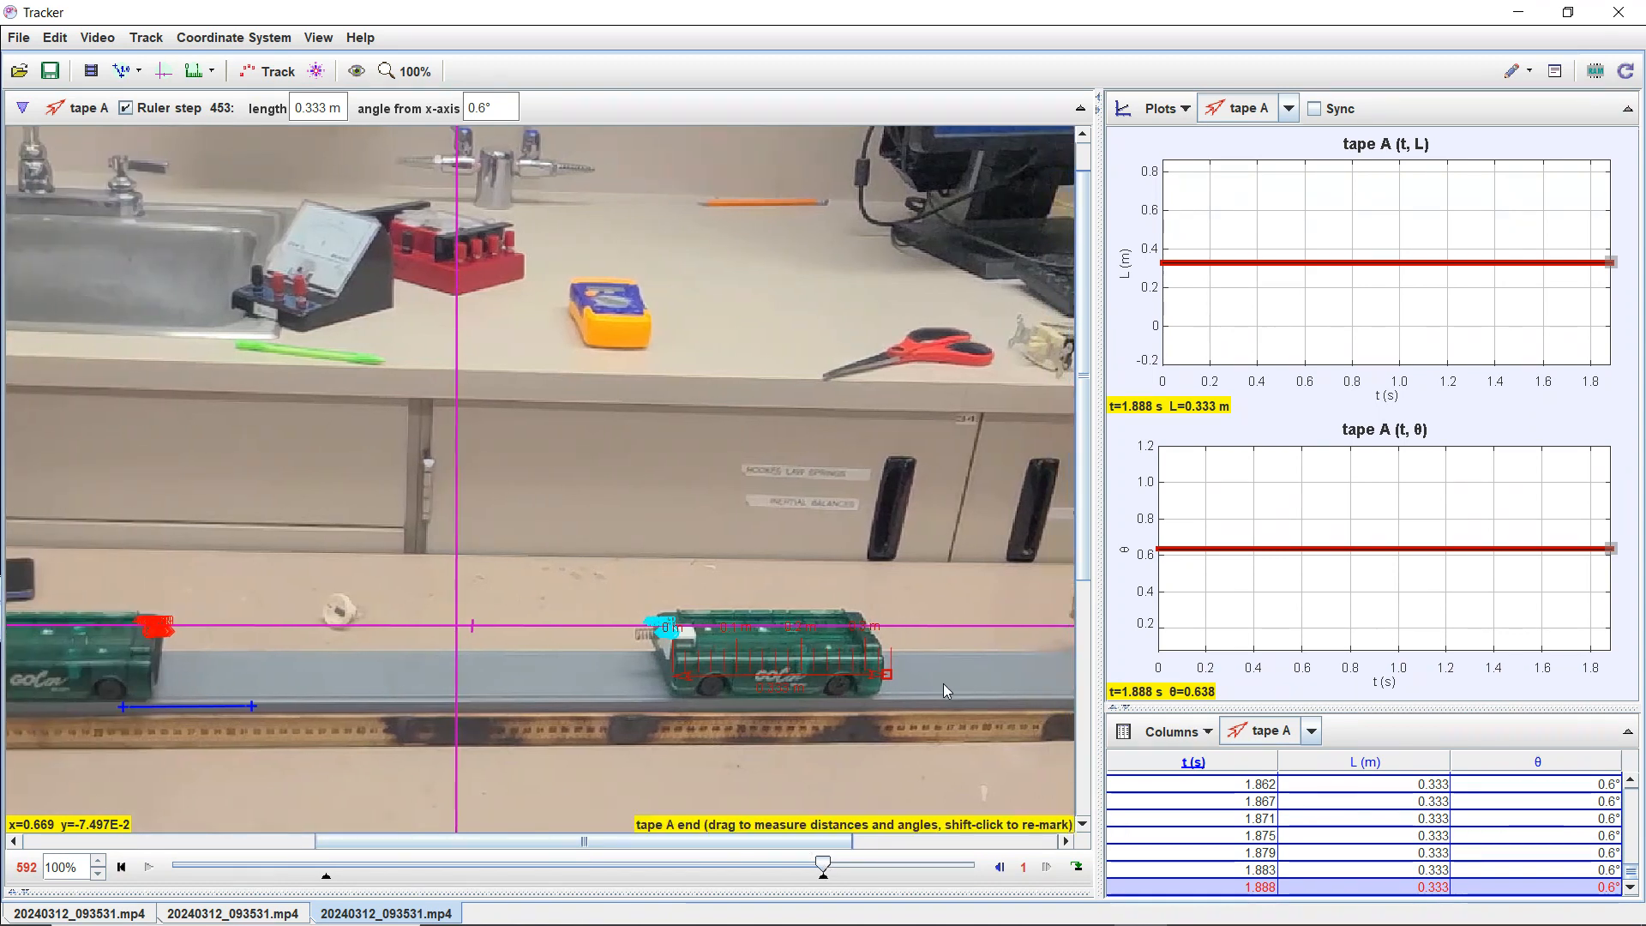
click(673, 639)
drag(672, 638, 676, 638)
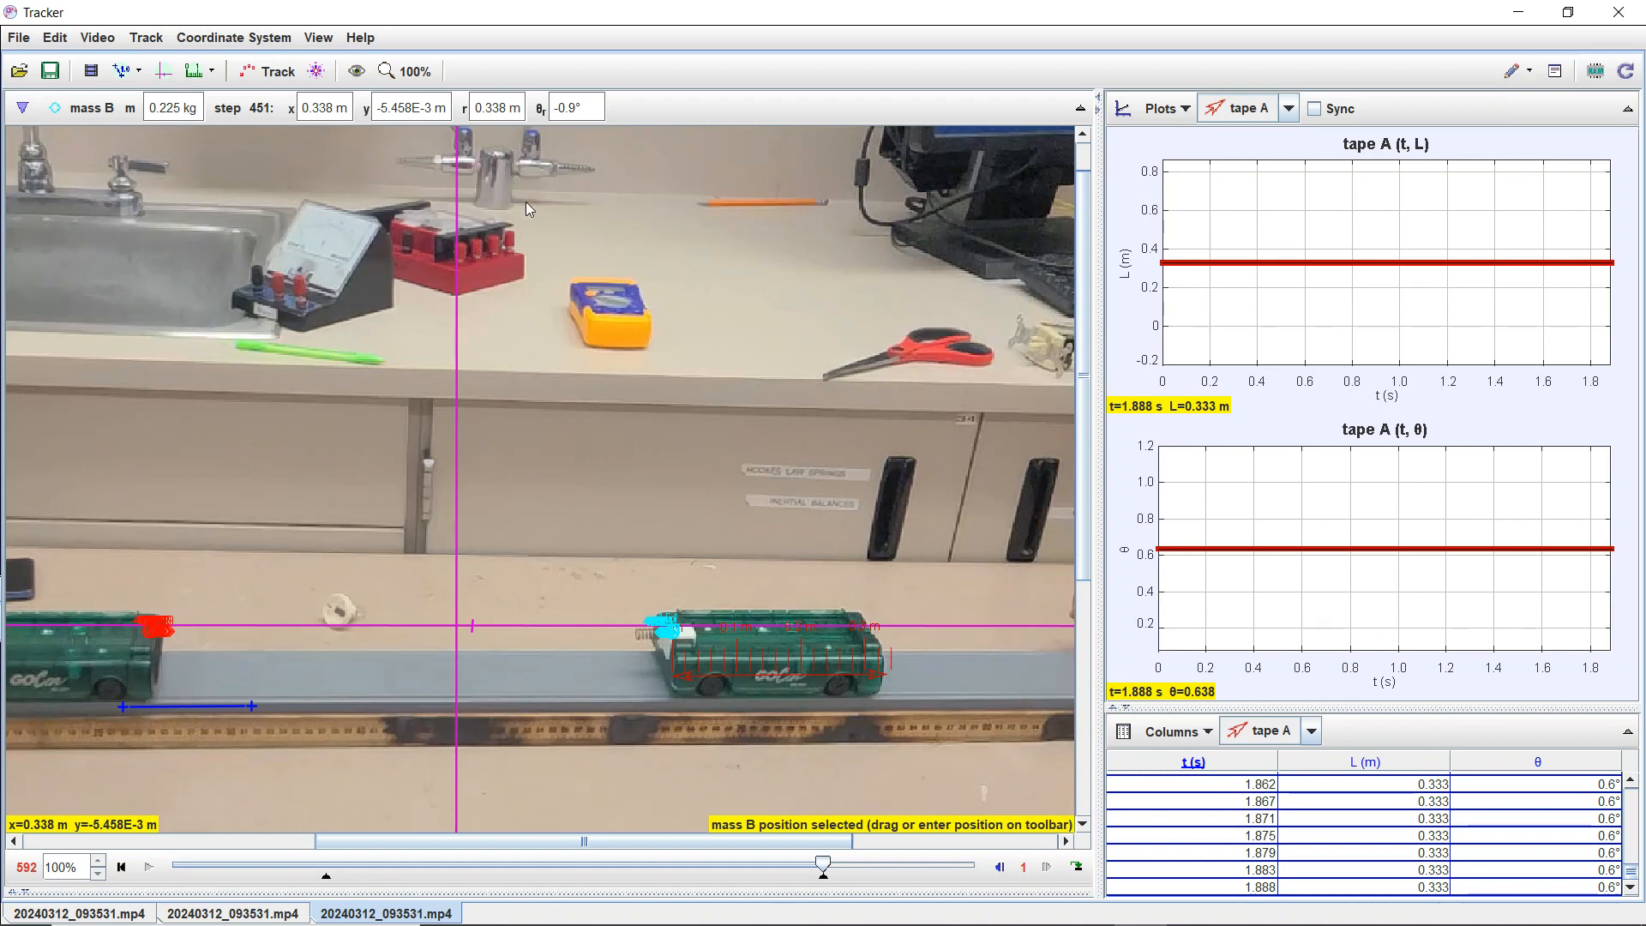
click(1127, 276)
click(1124, 220)
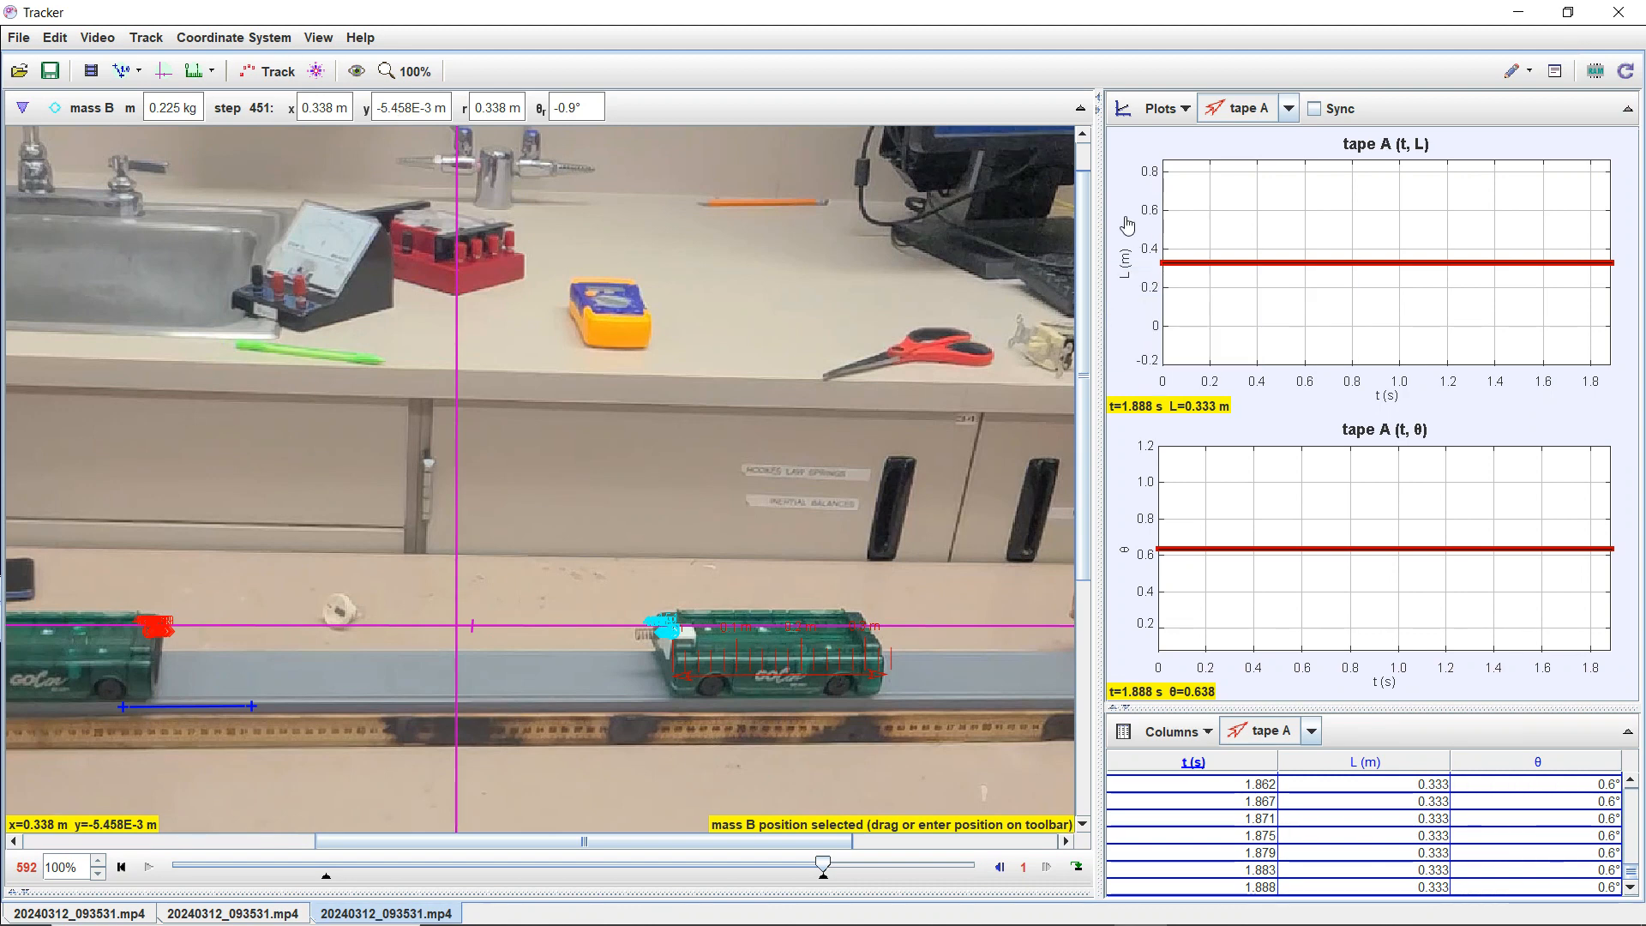
click(1289, 110)
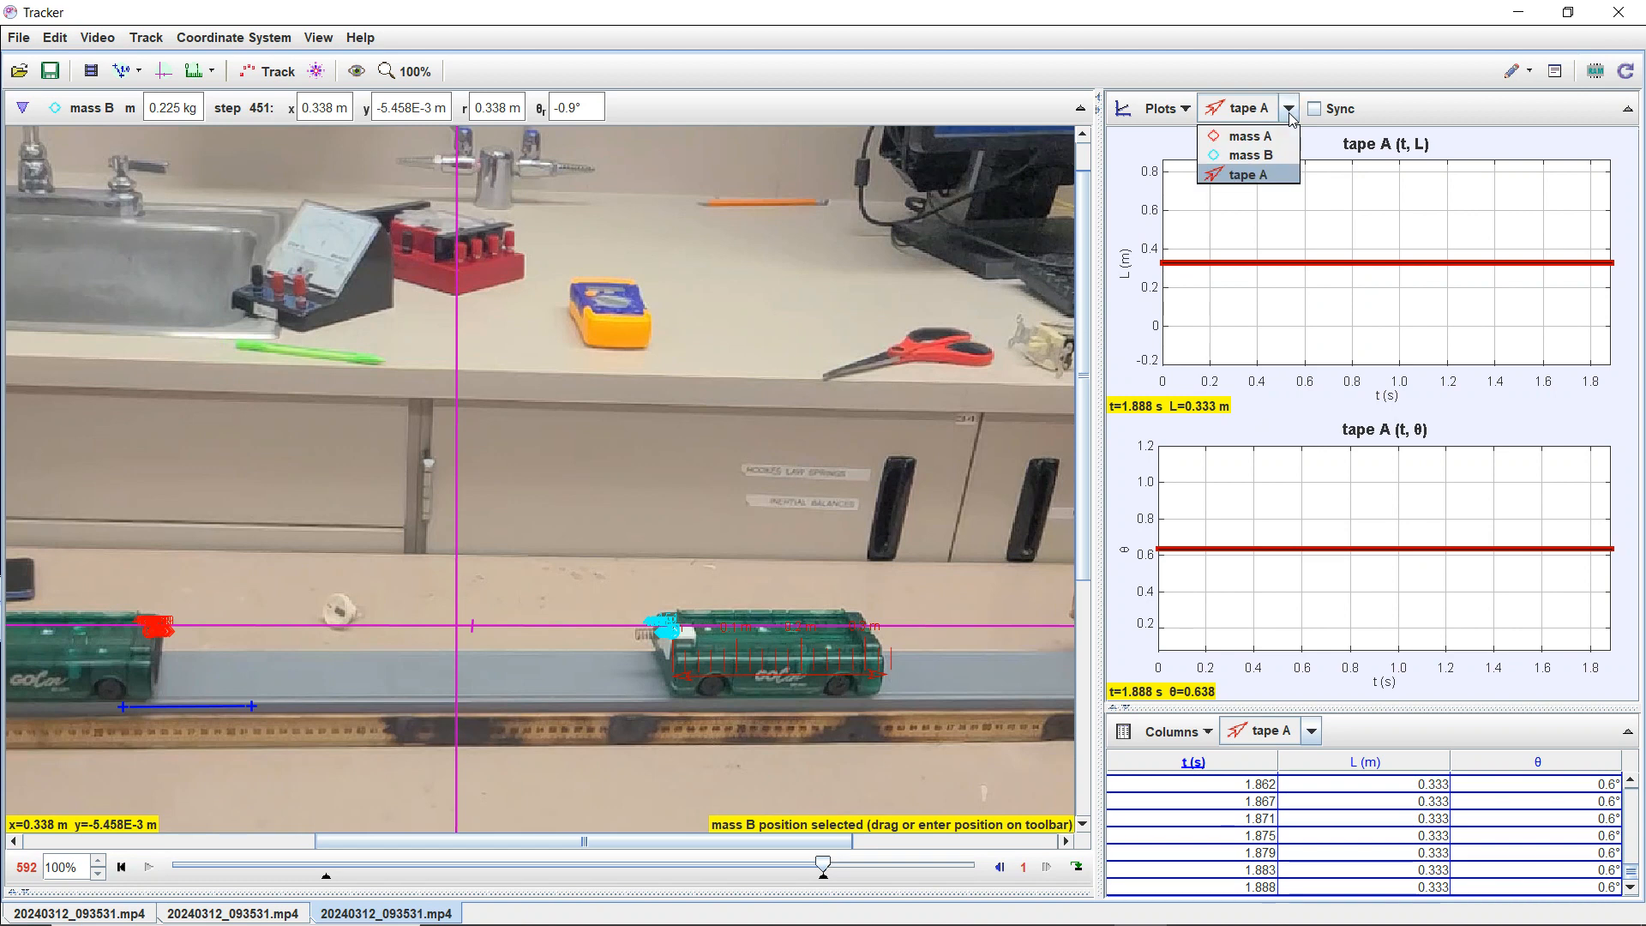
click(1394, 86)
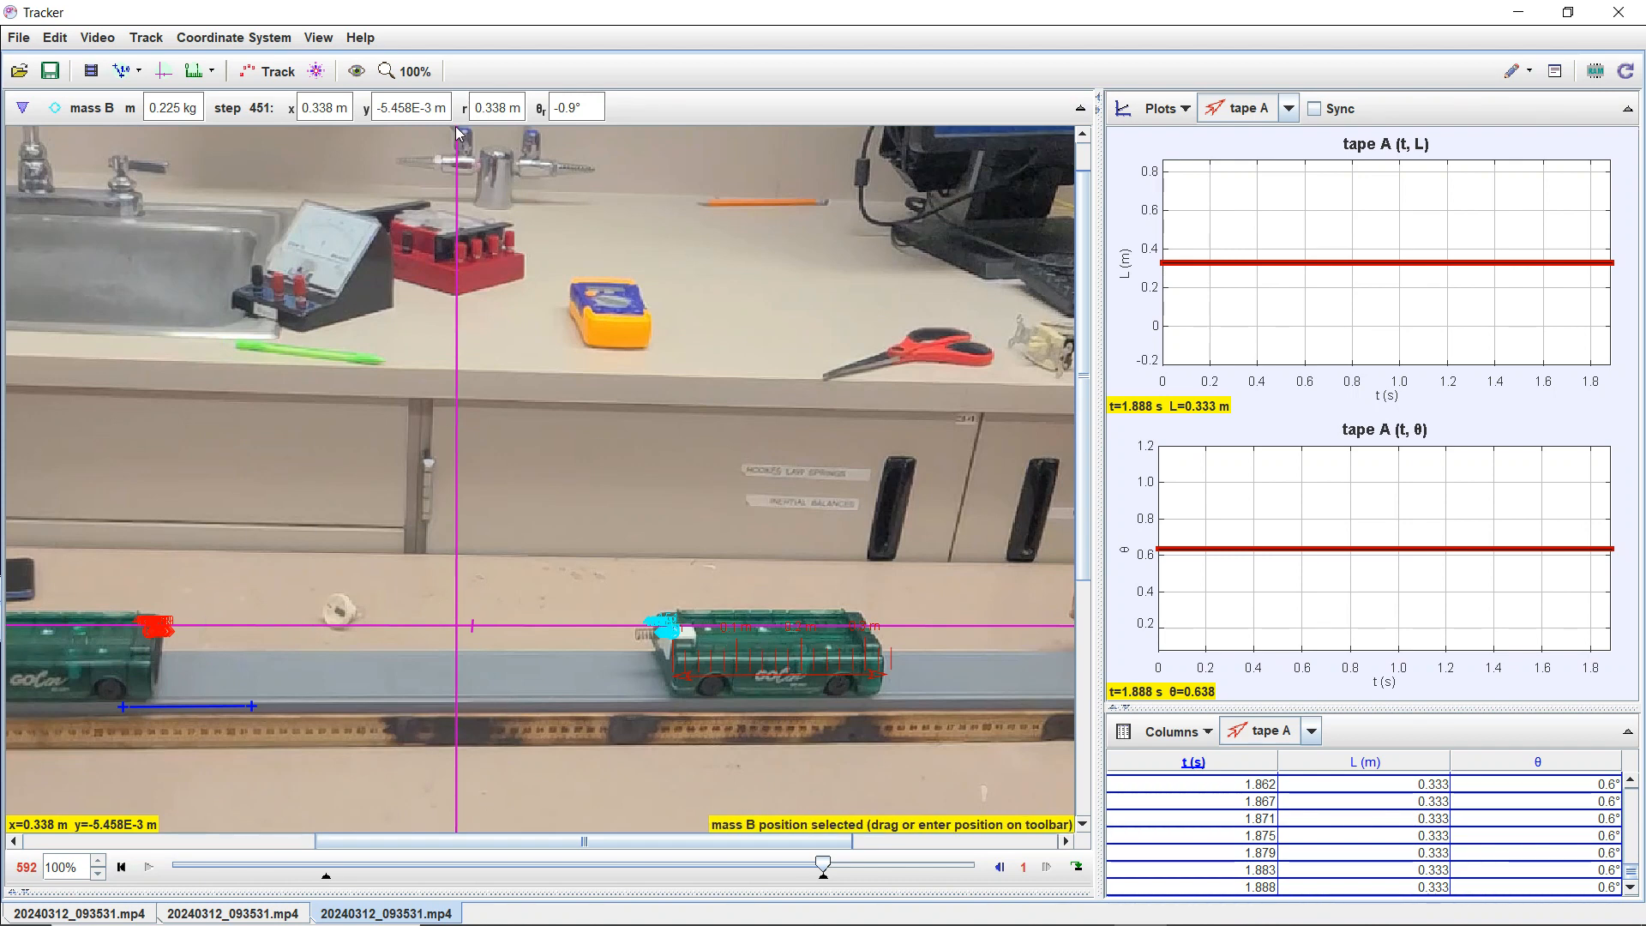
Add a new set of calibration points with XY axes to the video and magnify the view for marking point 1
click(140, 73)
mouse_move(245, 128)
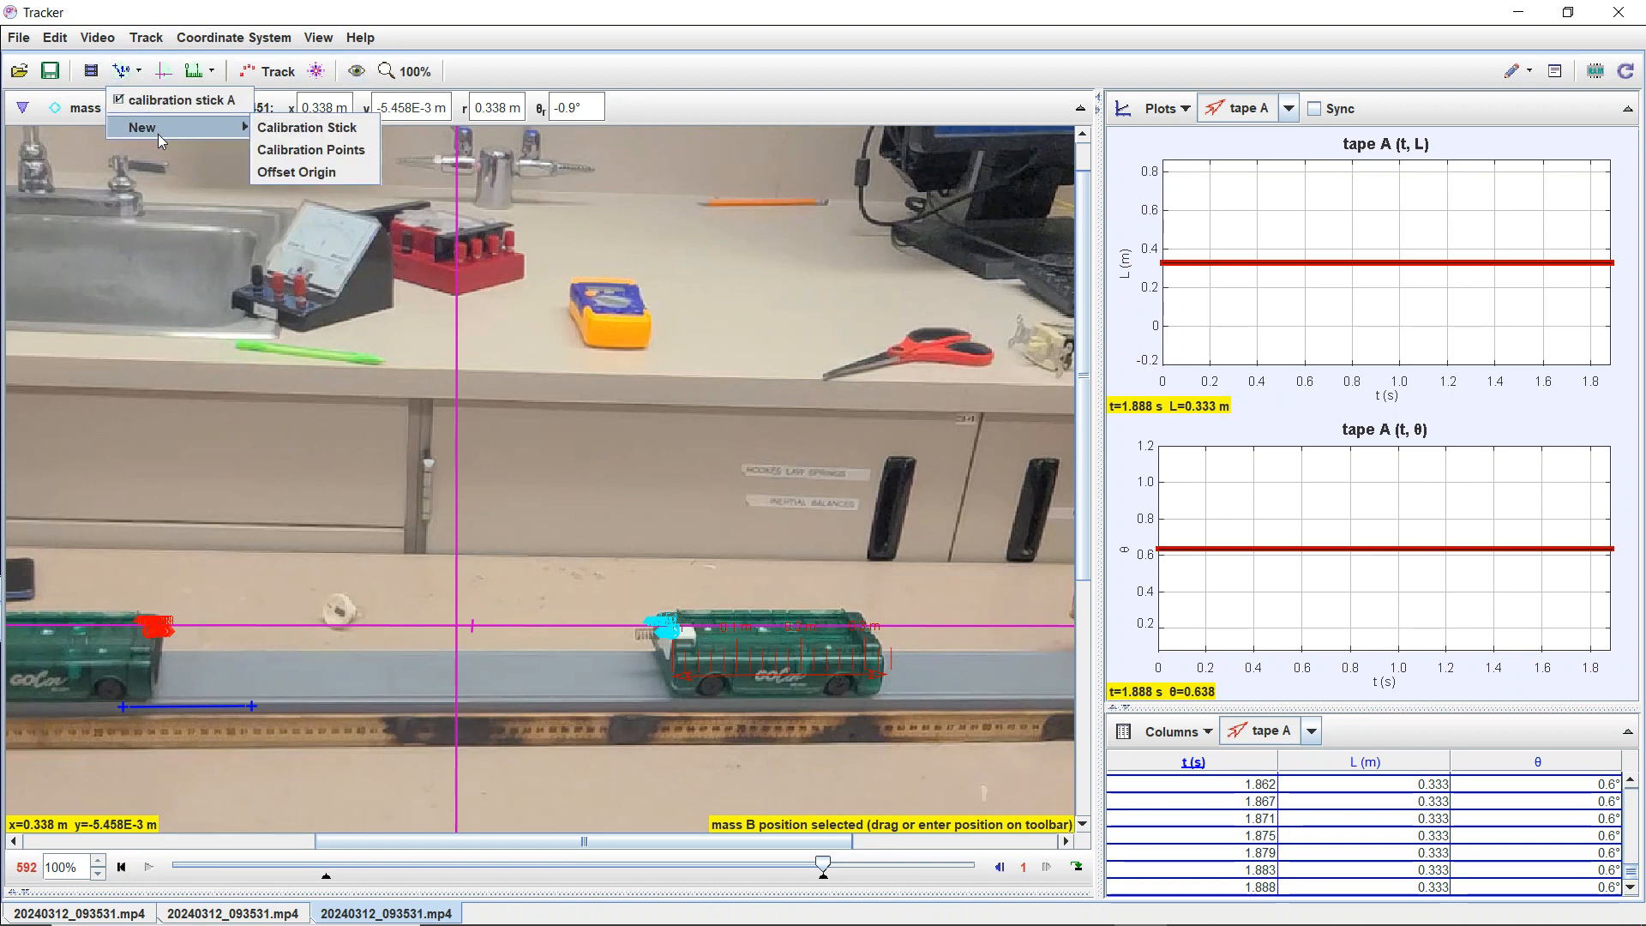
click(271, 151)
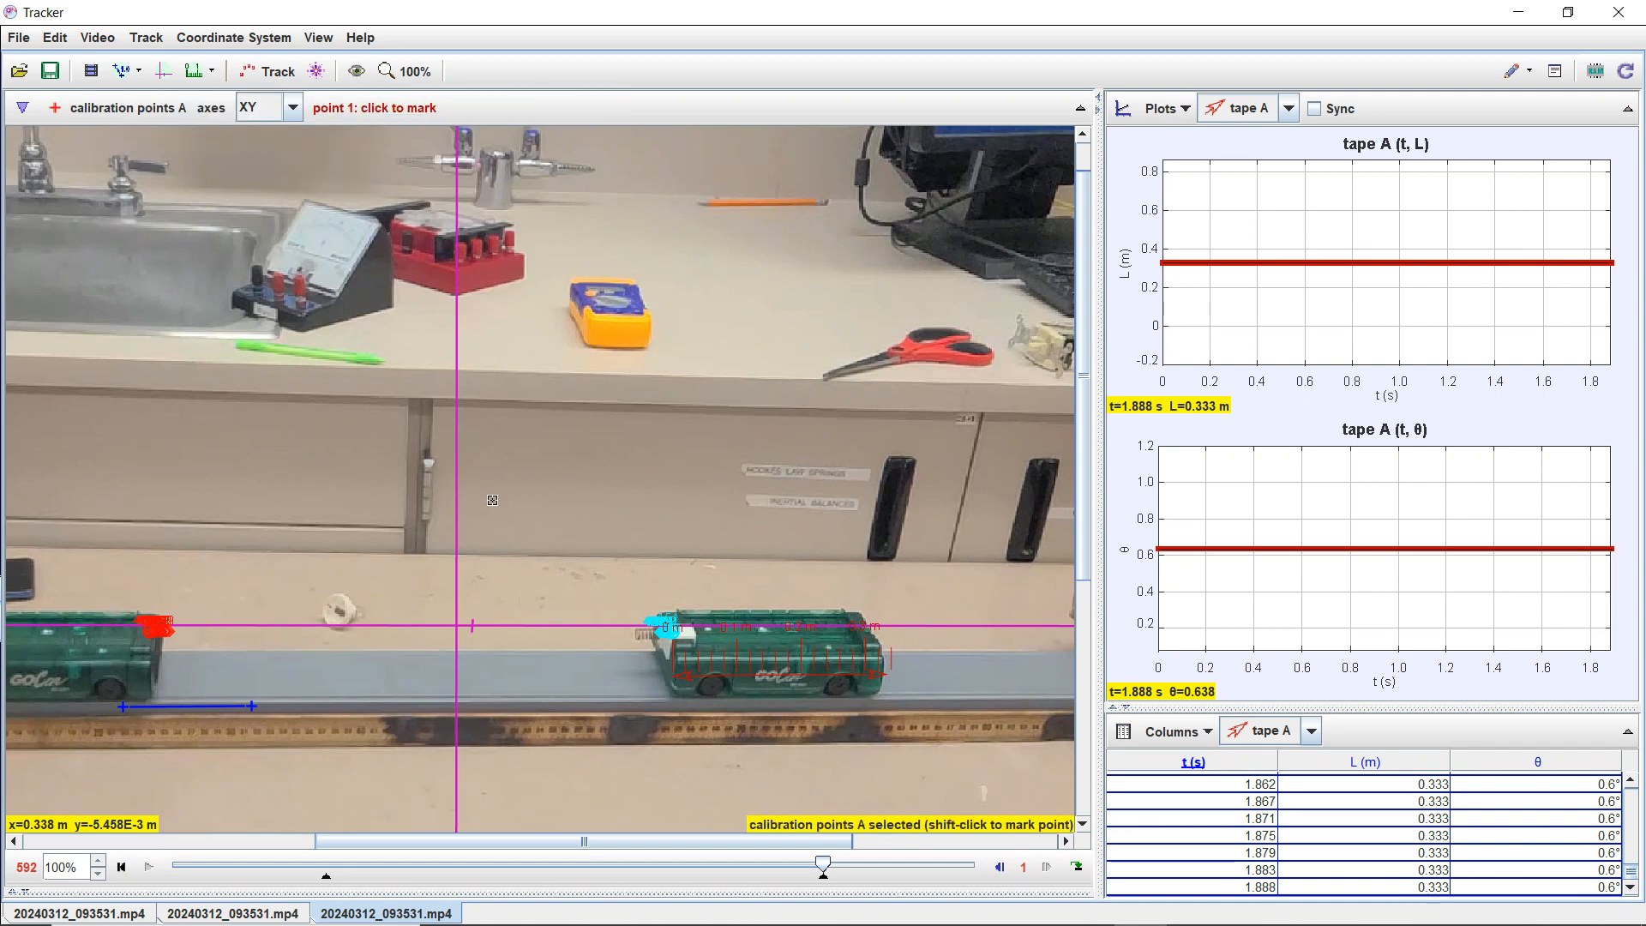
scroll(492, 496, up, 10)
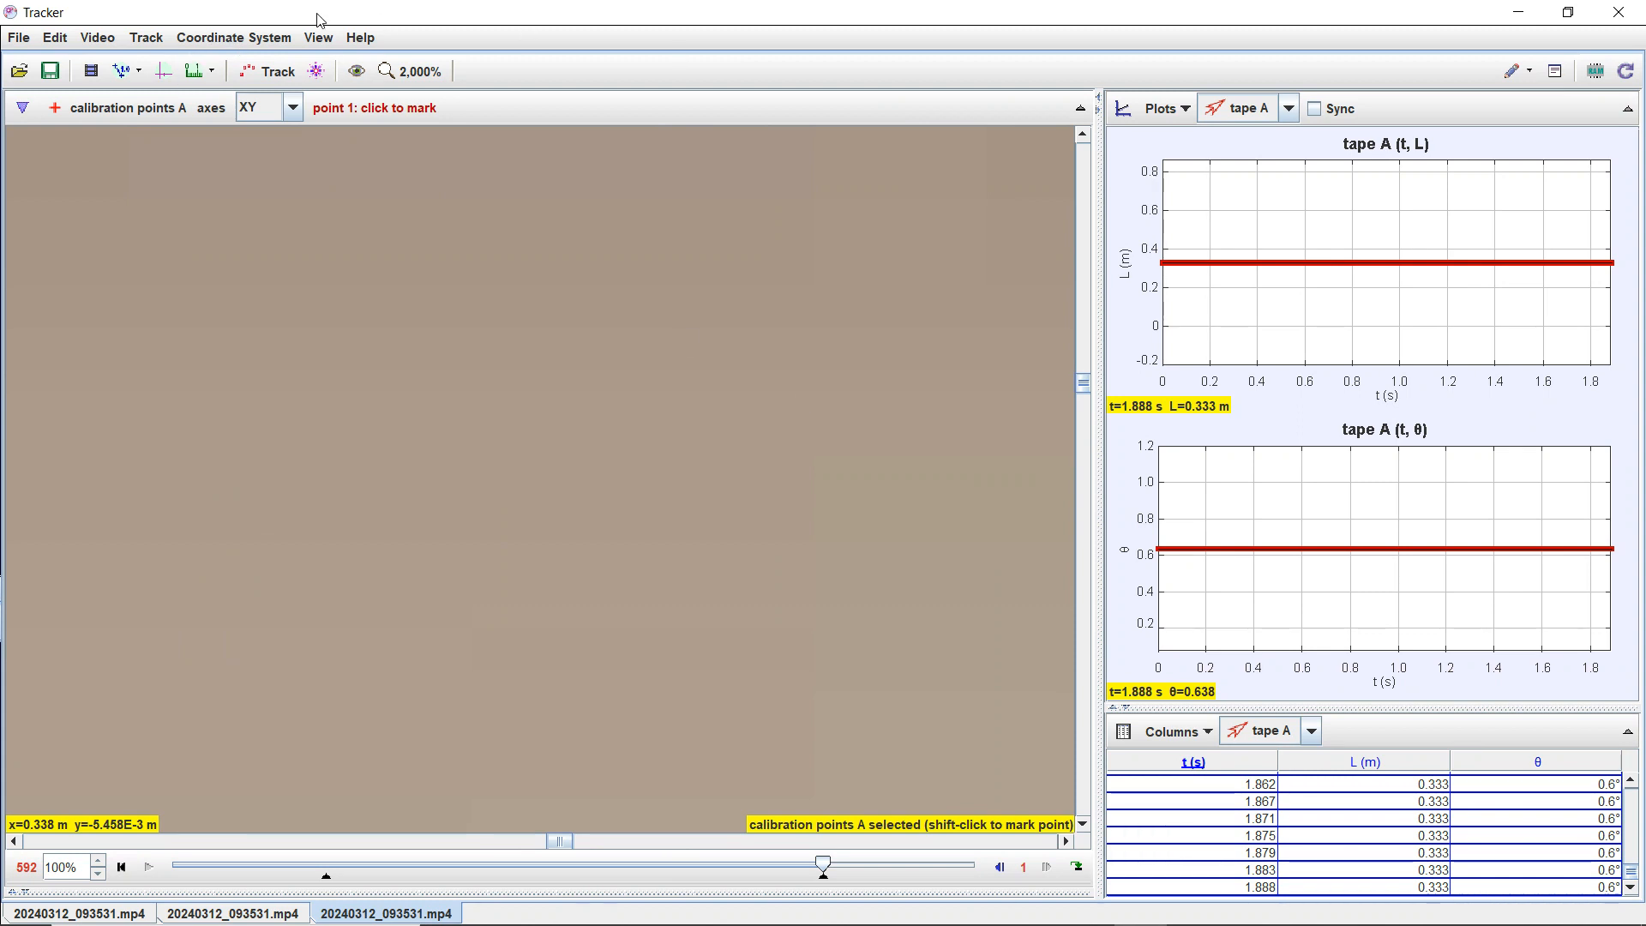
Review the options for saving the tab, video and tabset without saving anything
click(18, 39)
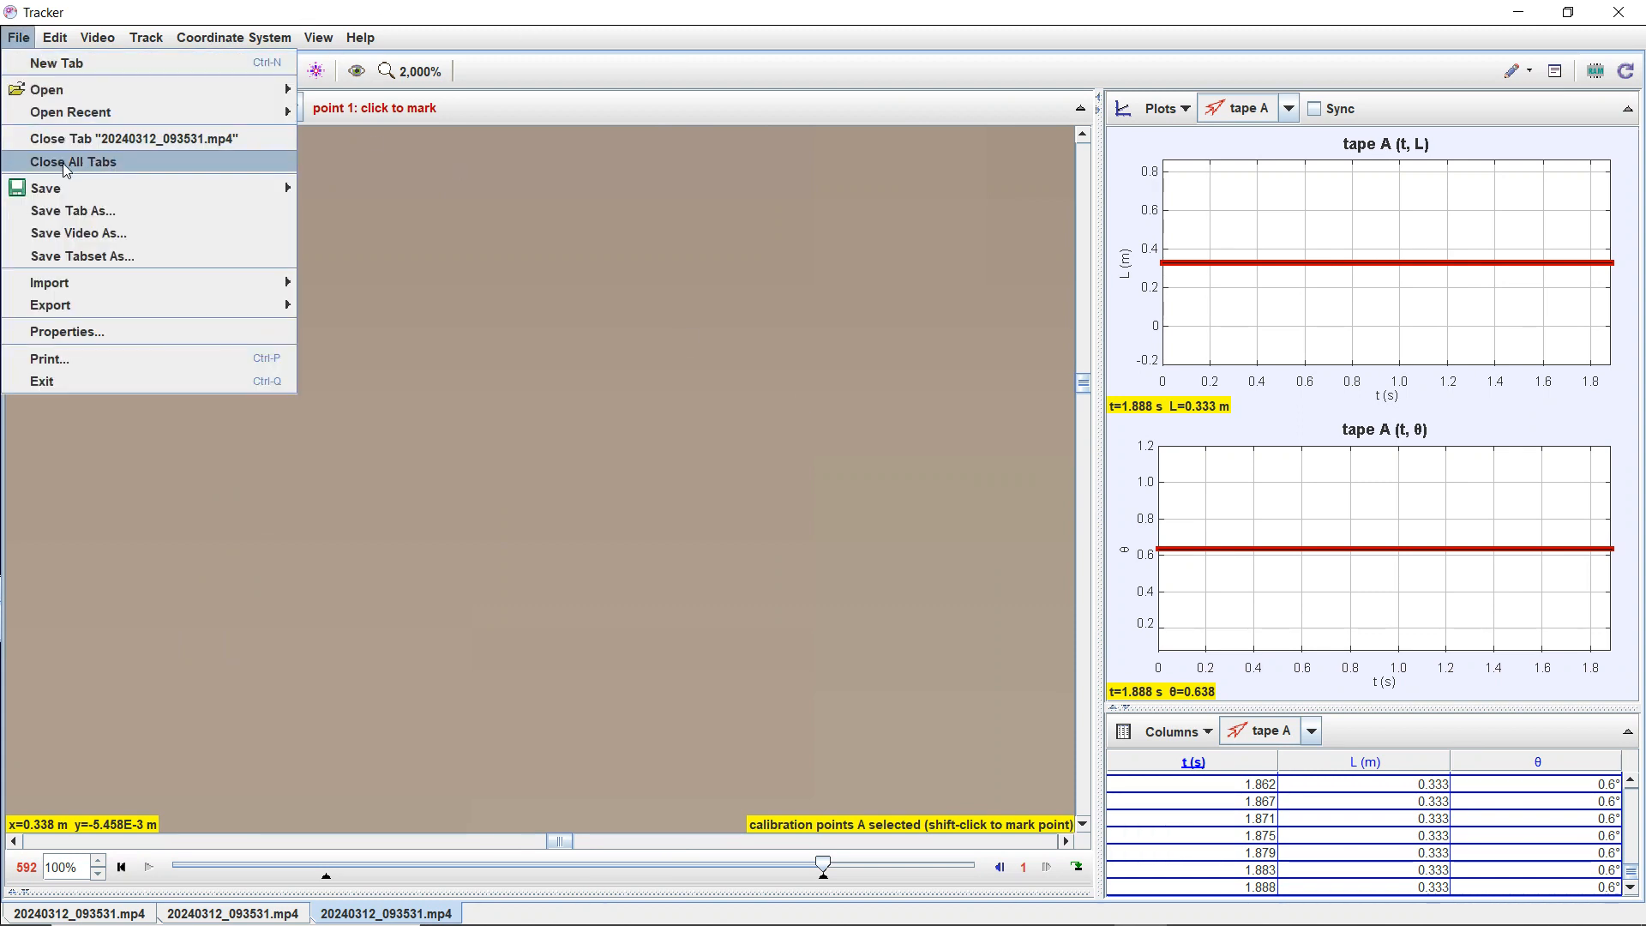
mouse_move(72, 188)
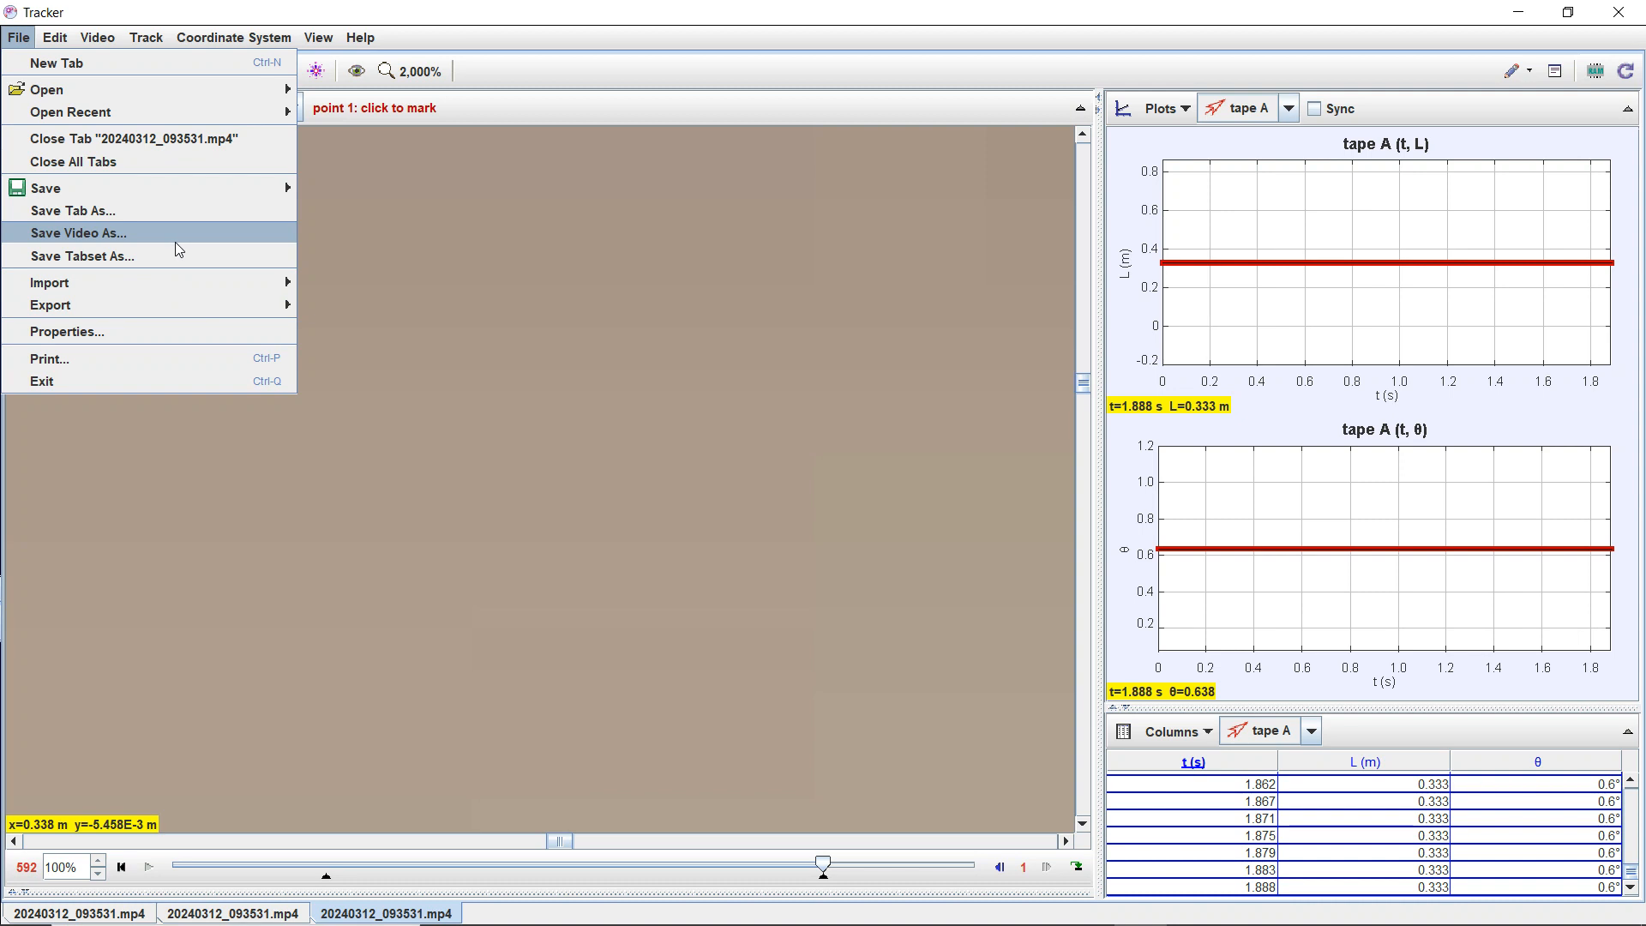
mouse_move(163, 184)
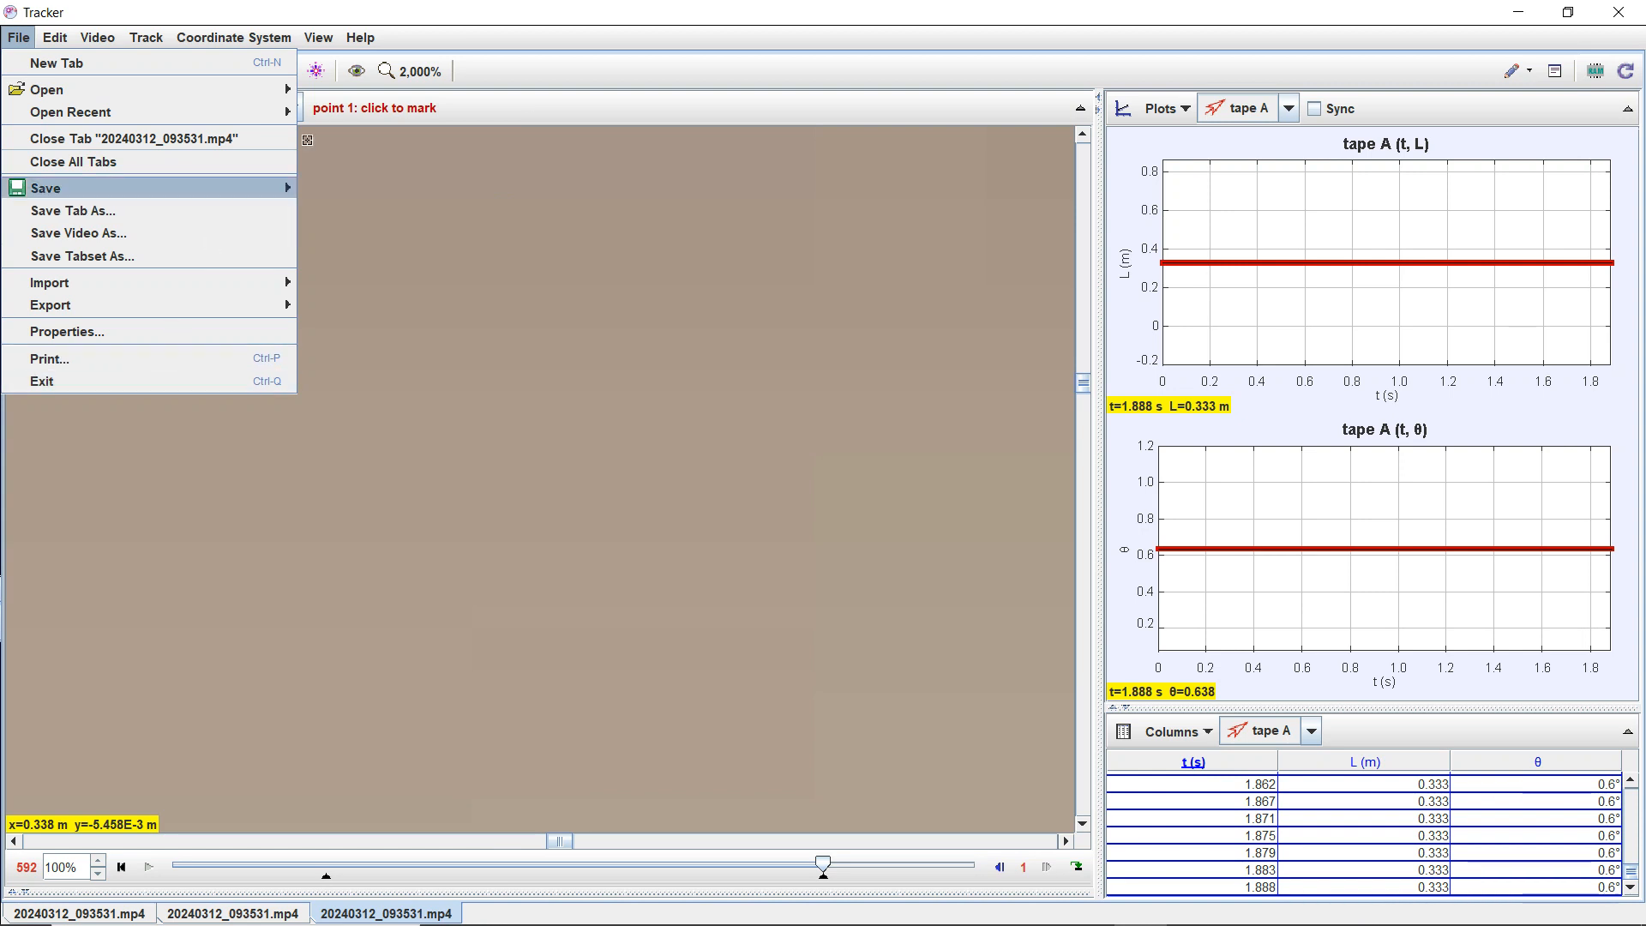
click(470, 10)
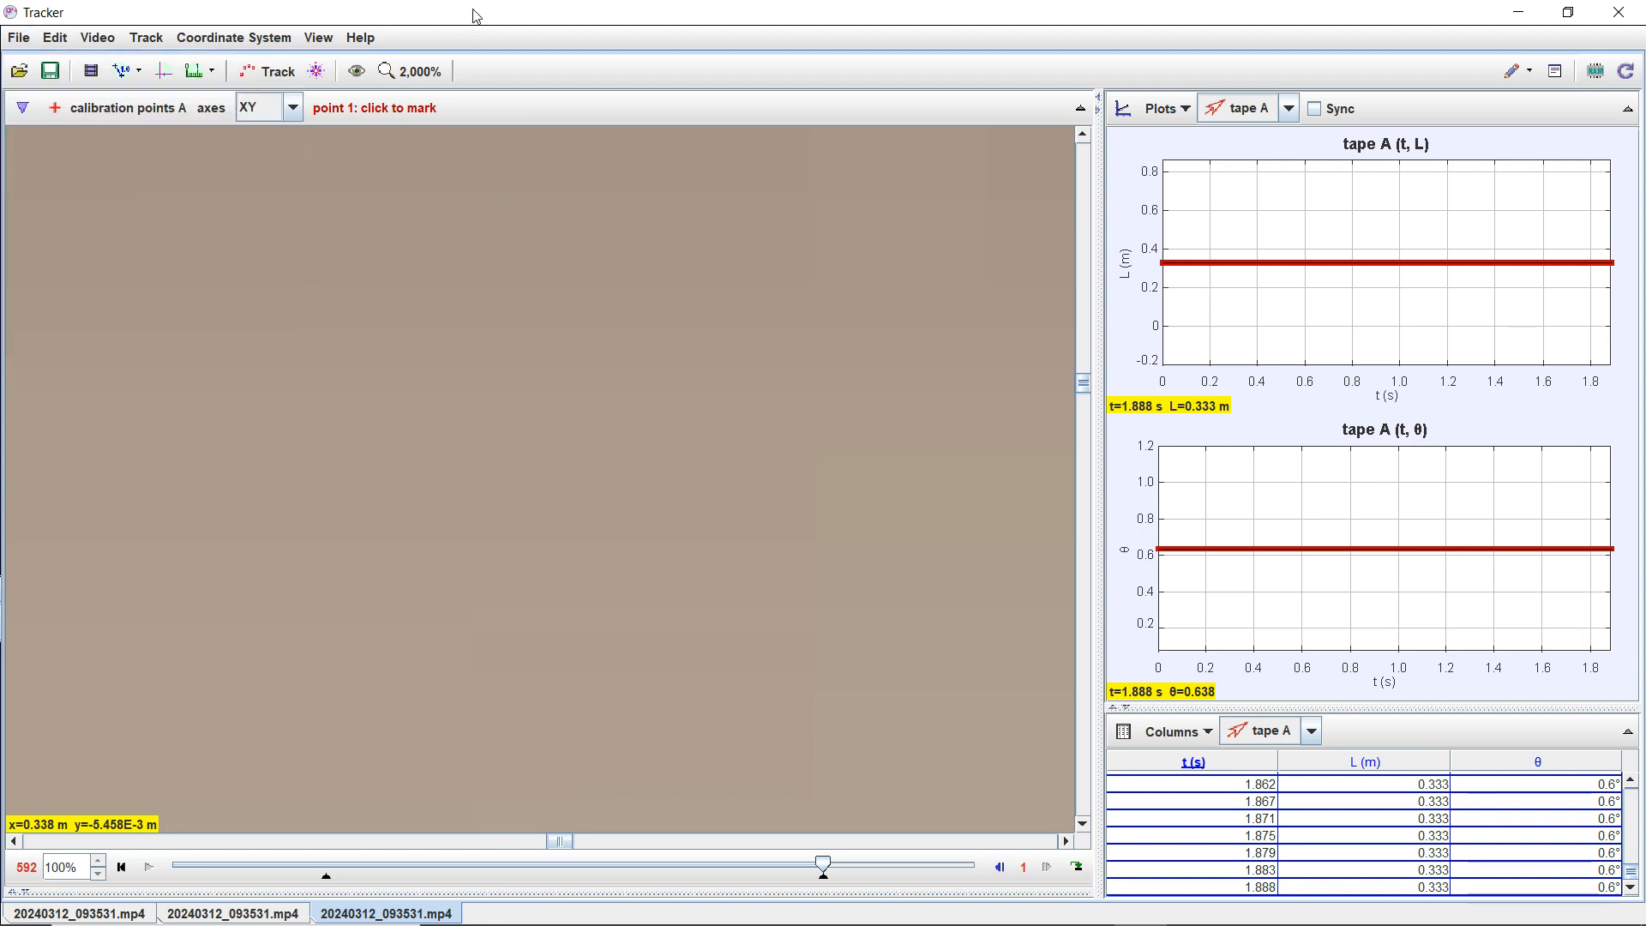
Examine the Autotracker settings for point 1 of the calibration points, then close the Autotracker
click(317, 72)
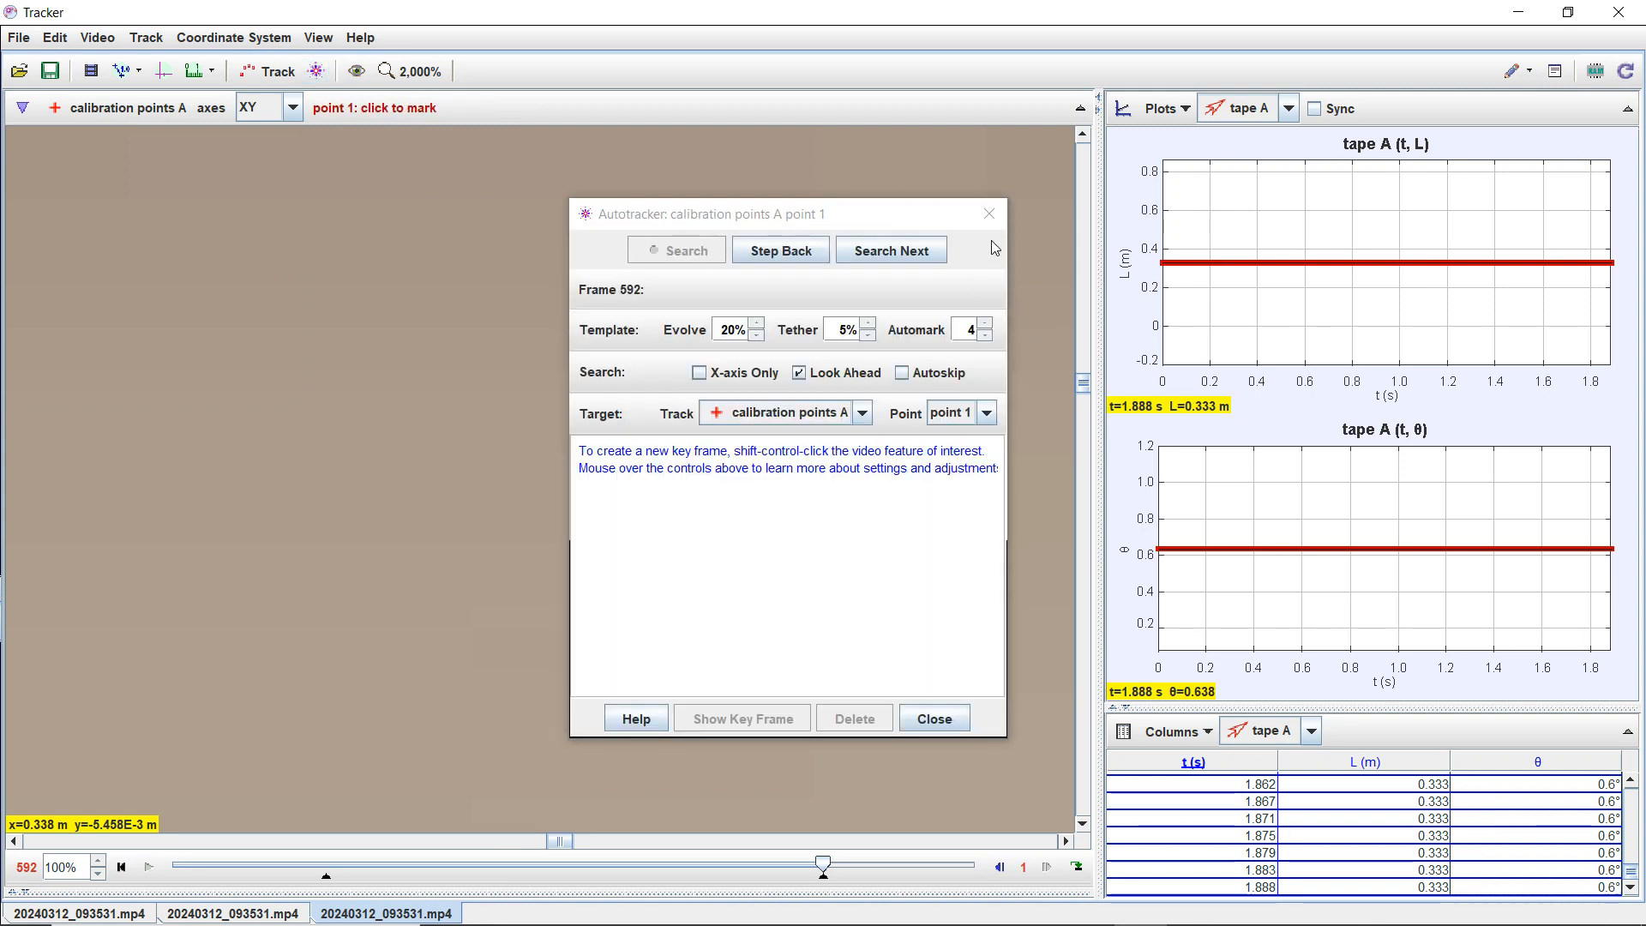
click(990, 215)
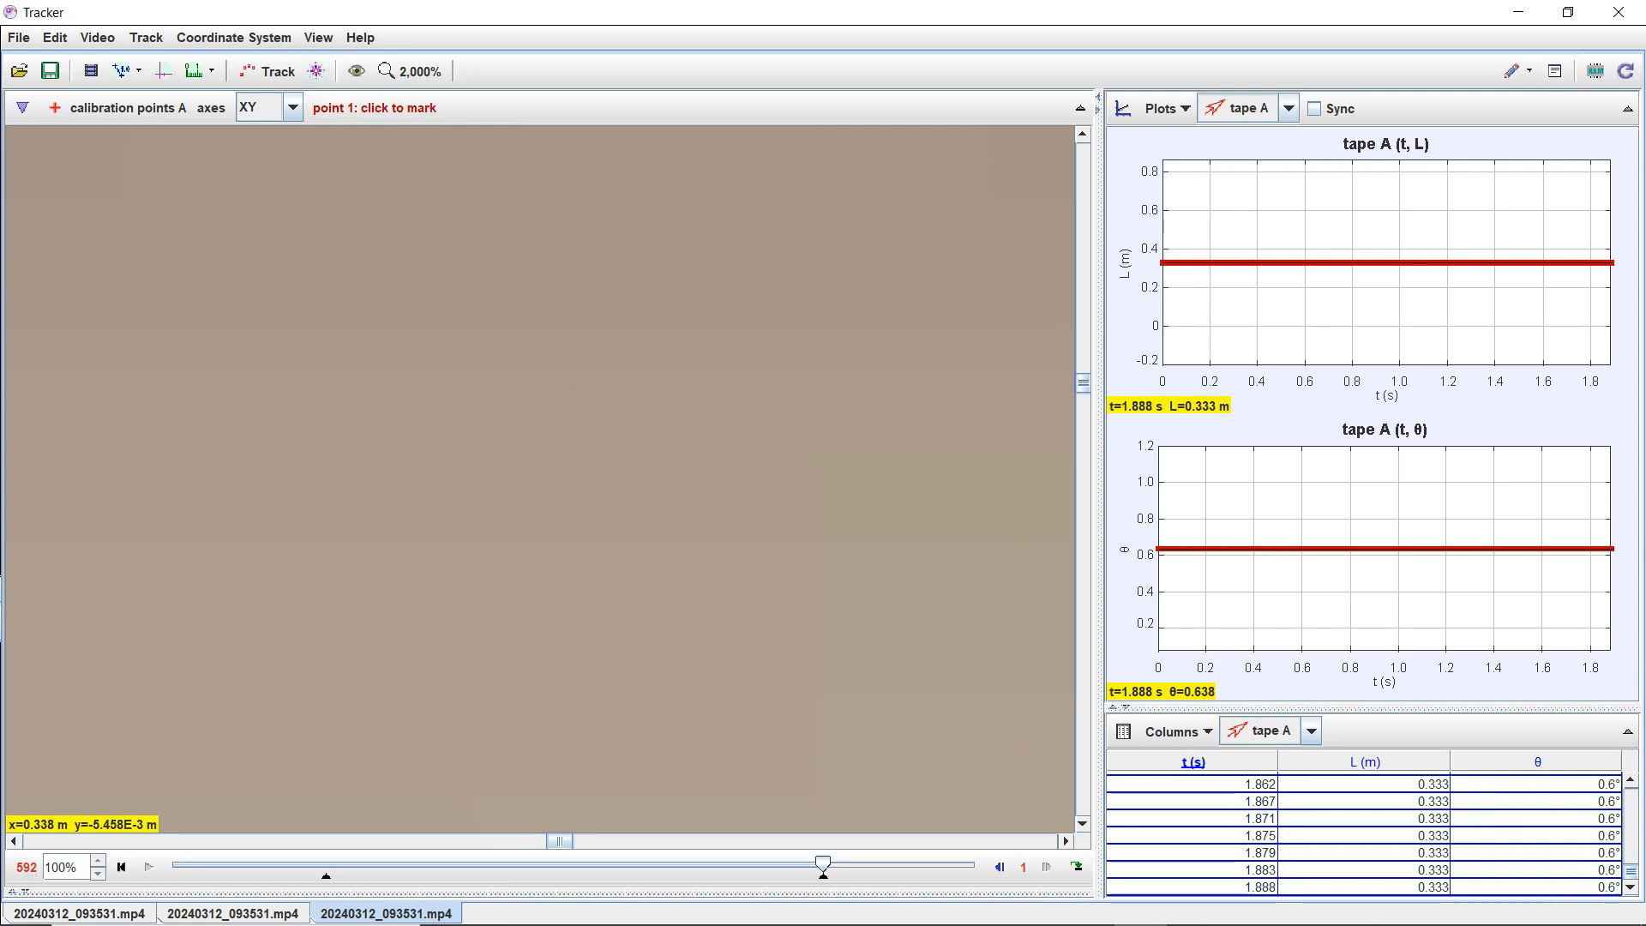